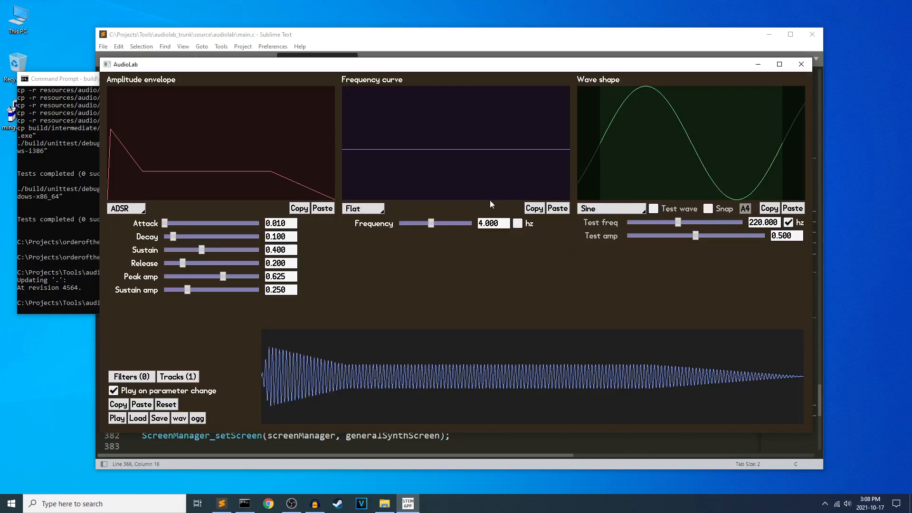
Look over the pattern tracker screen and return to the synth screen.
key(F2)
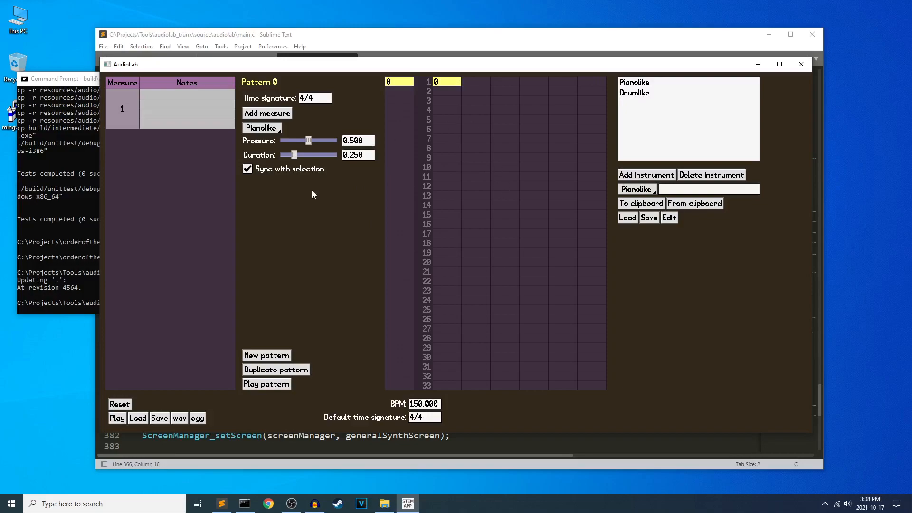
key(F1)
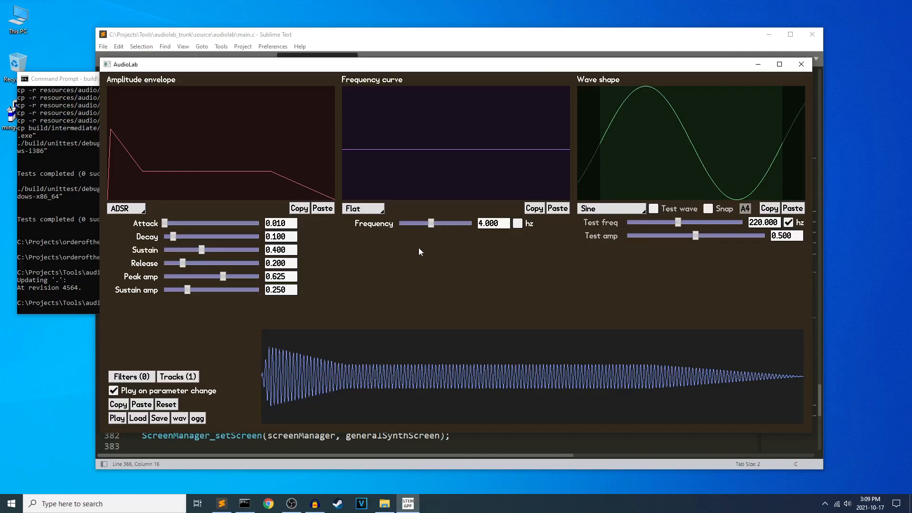
Switch the wave shape from Sine to Layered and make its first layer a Square/Pulse wave.
click(605, 211)
click(602, 288)
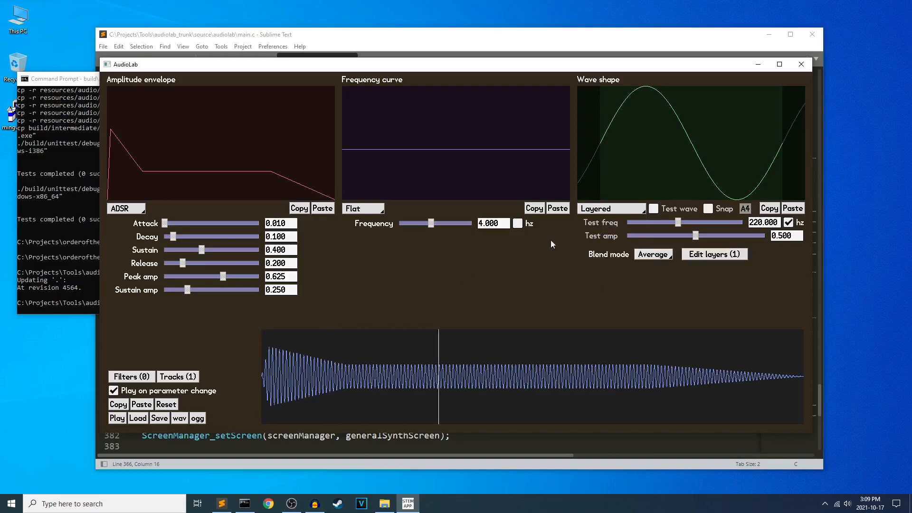
click(700, 257)
drag(538, 187, 362, 164)
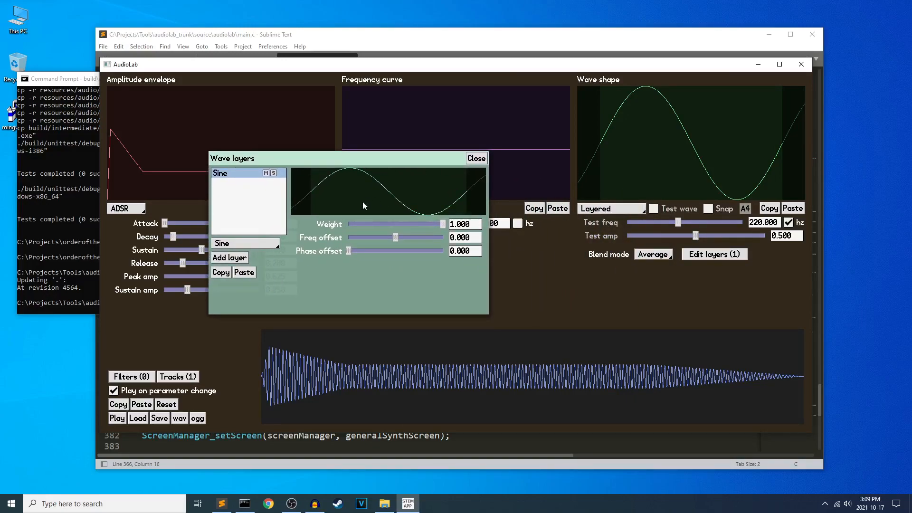
click(249, 247)
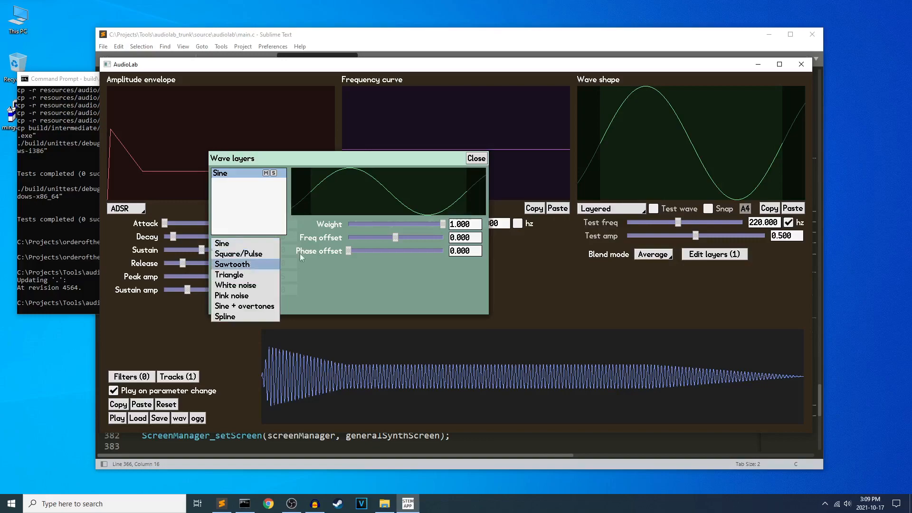
click(252, 255)
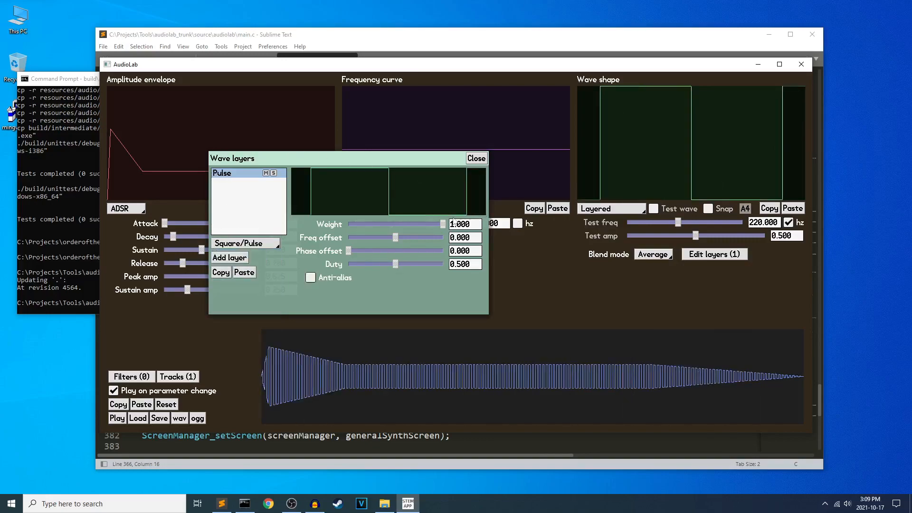
Set the first wave layer back to Sine and add a second layer with the Square/Pulse wave.
drag(312, 156, 364, 155)
click(288, 242)
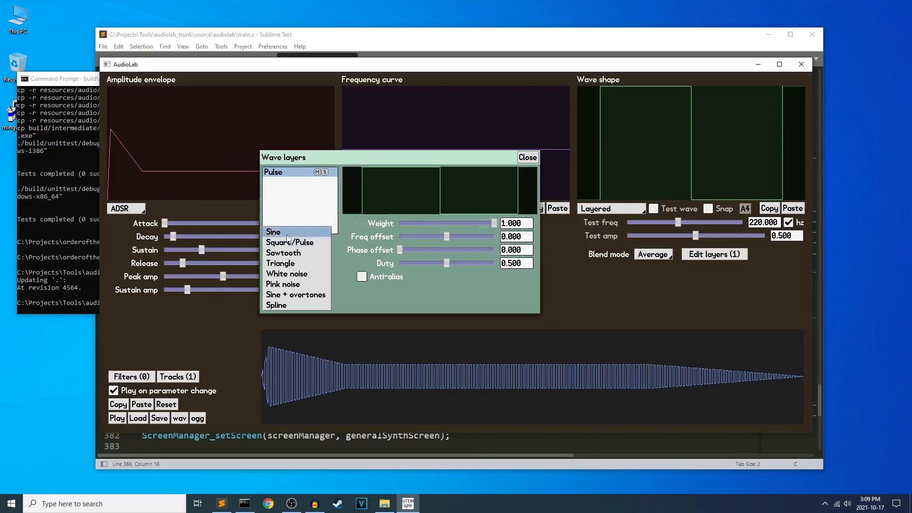
click(287, 235)
click(281, 257)
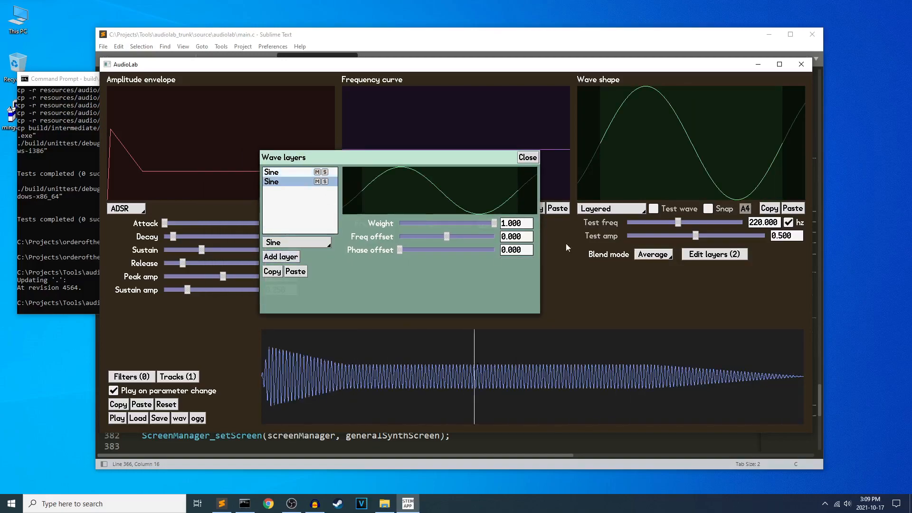
click(304, 244)
click(292, 251)
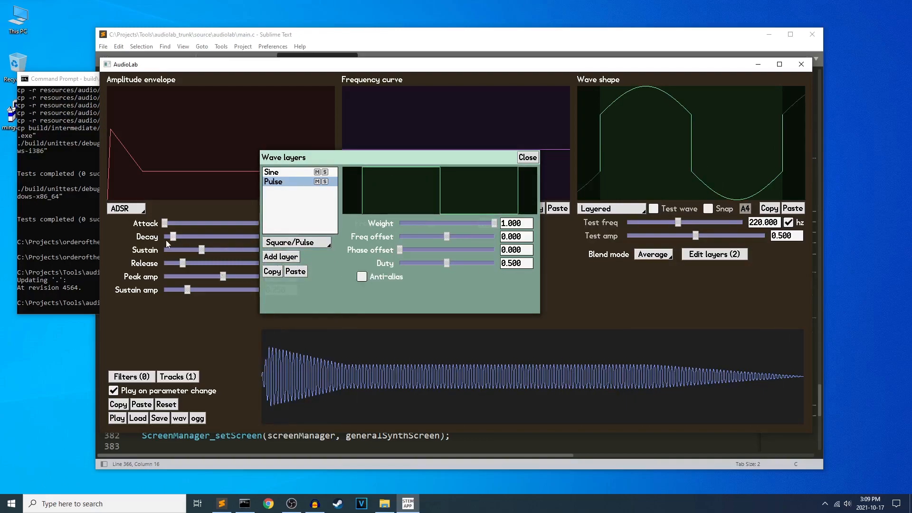
Lower the amplitude envelope's peak amp and cut its sustain to the minimum, and add a Triangle wave layer.
drag(223, 276, 155, 254)
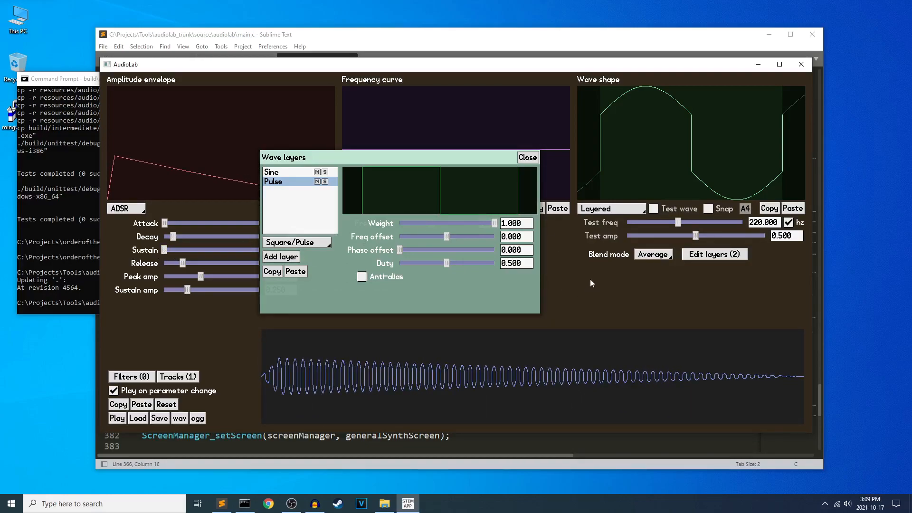
click(301, 256)
click(297, 244)
click(298, 274)
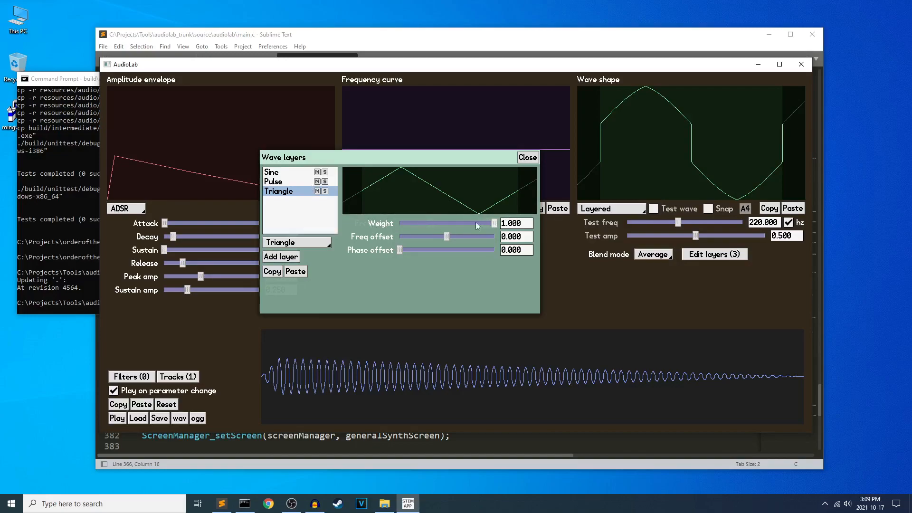
Try weights of 0, 2 and 100 on the Triangle layer and return its weight to 1.
drag(494, 223, 382, 223)
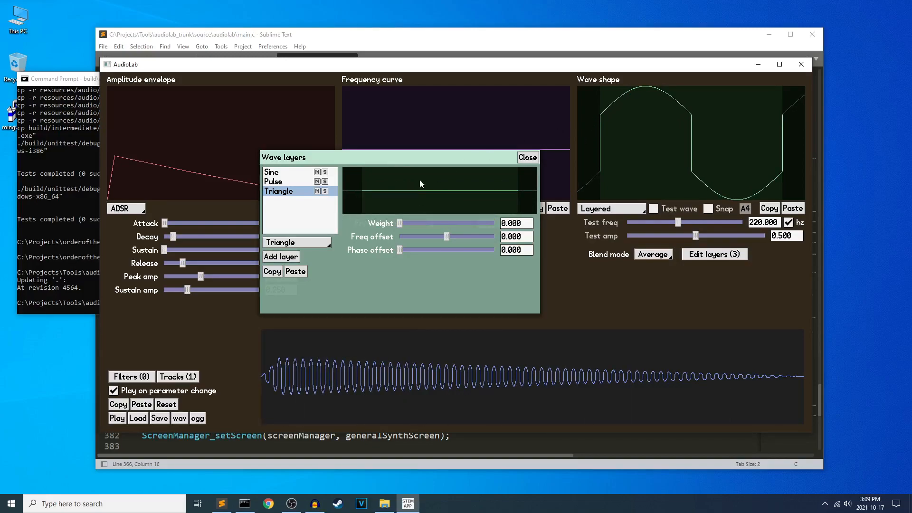
drag(399, 223, 497, 223)
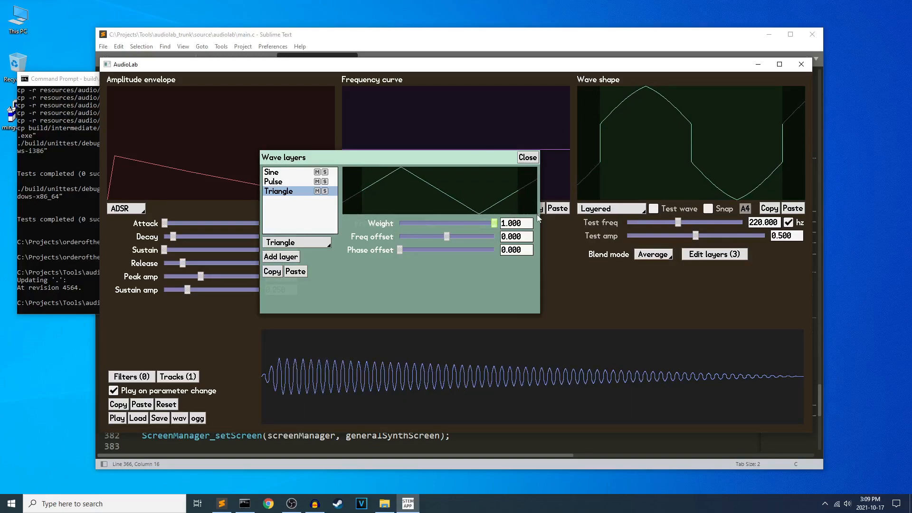
click(503, 223)
text(2)
key(Return)
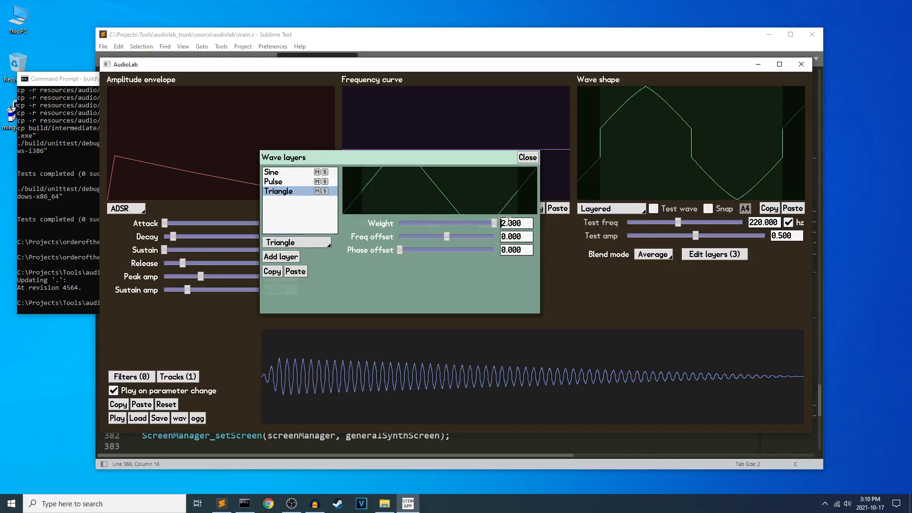
drag(501, 223, 508, 222)
text(100.)
key(Return)
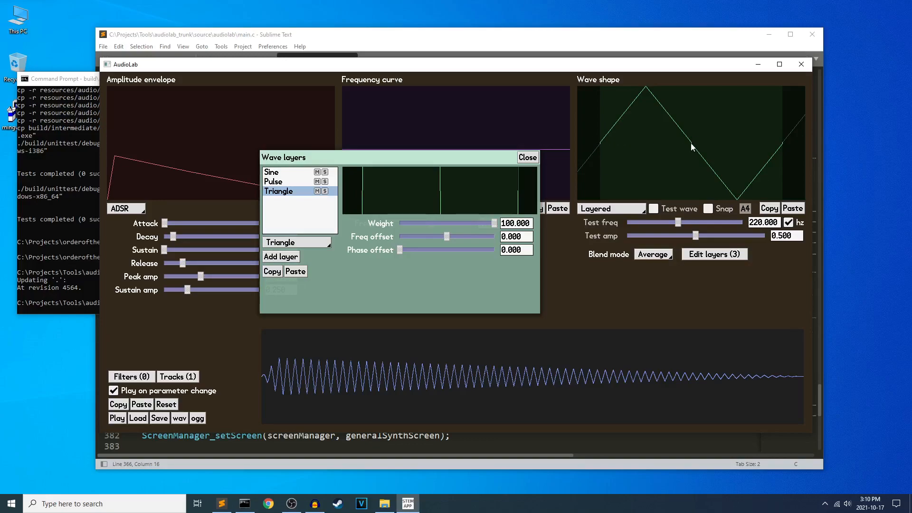
drag(494, 223, 495, 223)
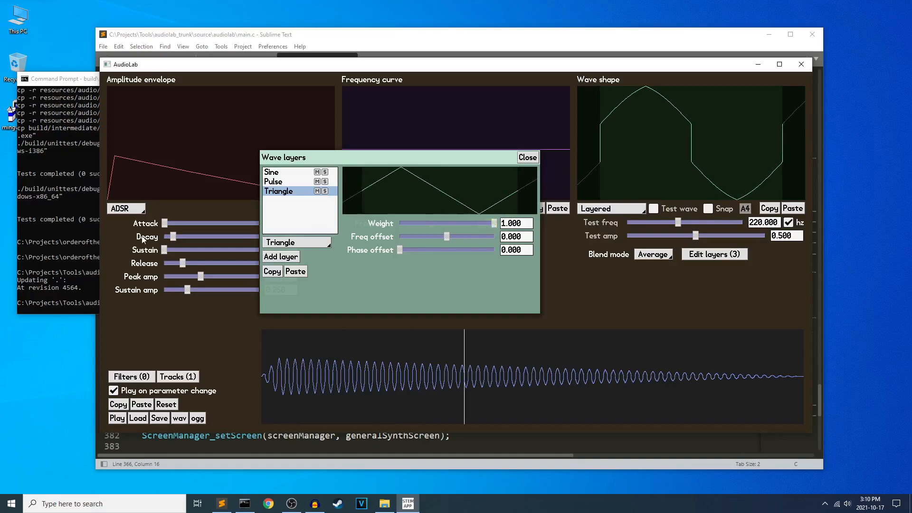
Check the Sine and Pulse layers' settings and try out the Pulse layer's weight.
click(291, 172)
click(289, 182)
mouse_move(494, 223)
mouse_down()
mouse_move(343, 212)
mouse_move(503, 218)
mouse_move(418, 219)
mouse_move(496, 223)
mouse_up()
click(273, 172)
Mute the Triangle and Pulse layers, toggling the Sine layer's mute on and off along the way.
click(317, 191)
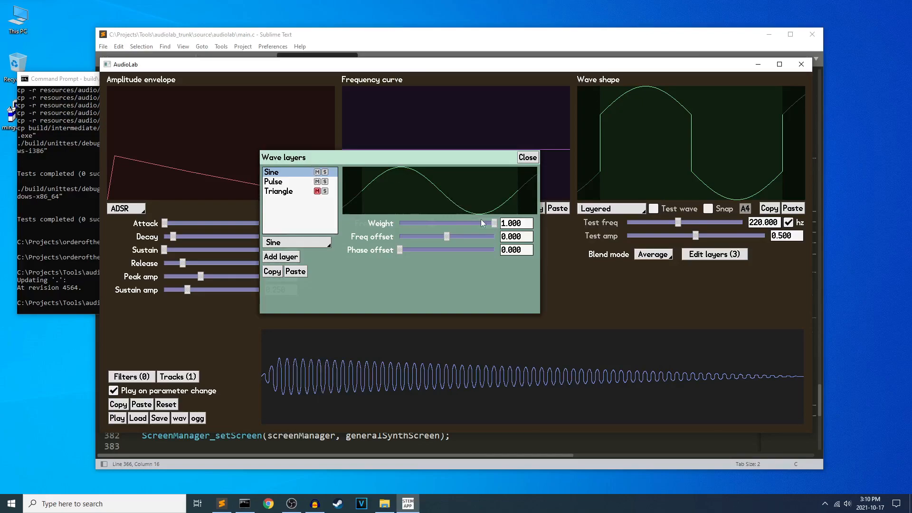
click(317, 172)
click(316, 181)
click(317, 172)
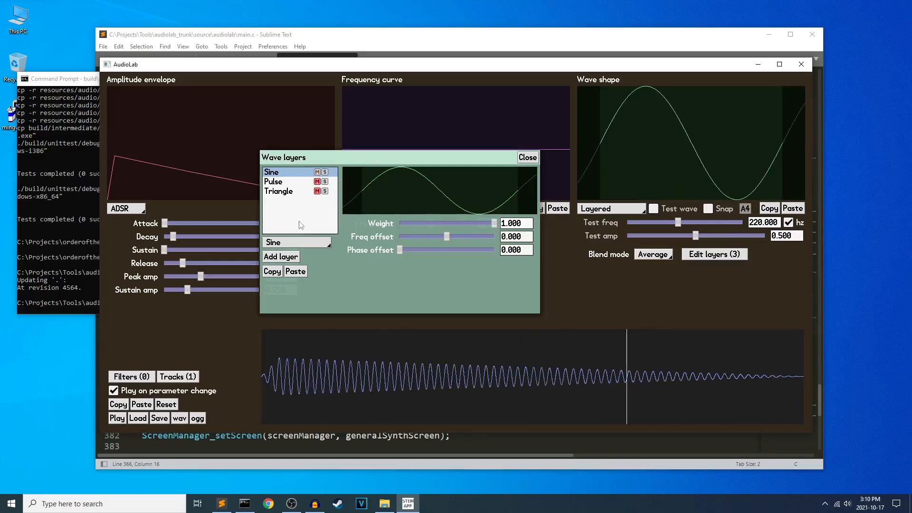
Try soloing the Pulse and Sine layers in turn, and unmute the Pulse and Triangle layers.
click(325, 182)
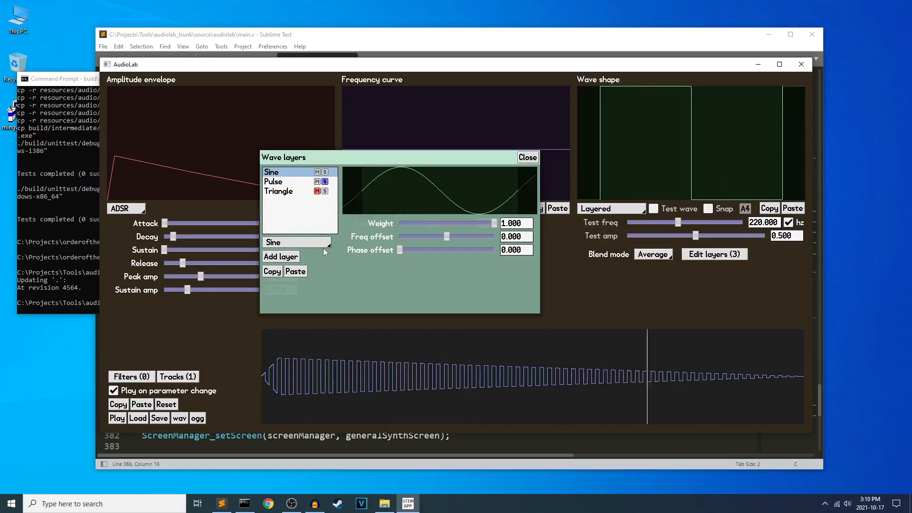
click(317, 183)
click(325, 173)
click(324, 172)
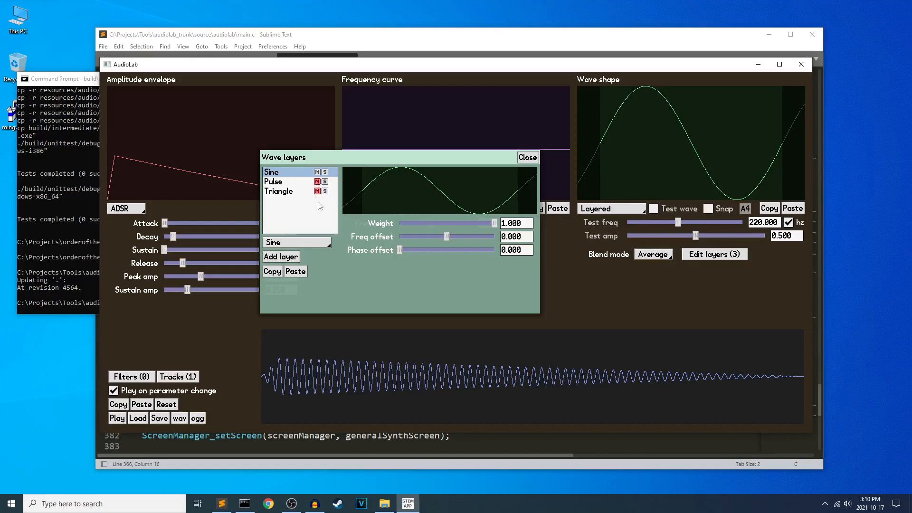
click(317, 181)
click(317, 192)
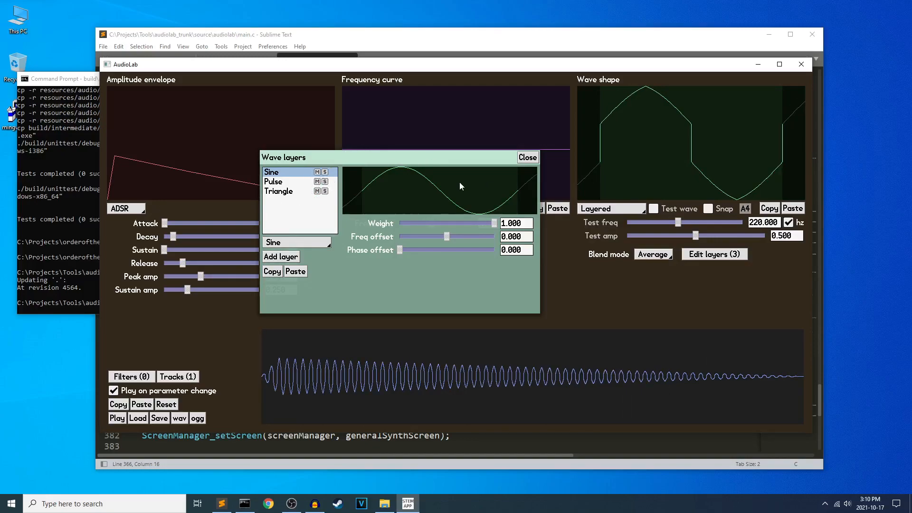
Try the Add blend mode on the three wave layers and switch it to Multiply.
click(651, 255)
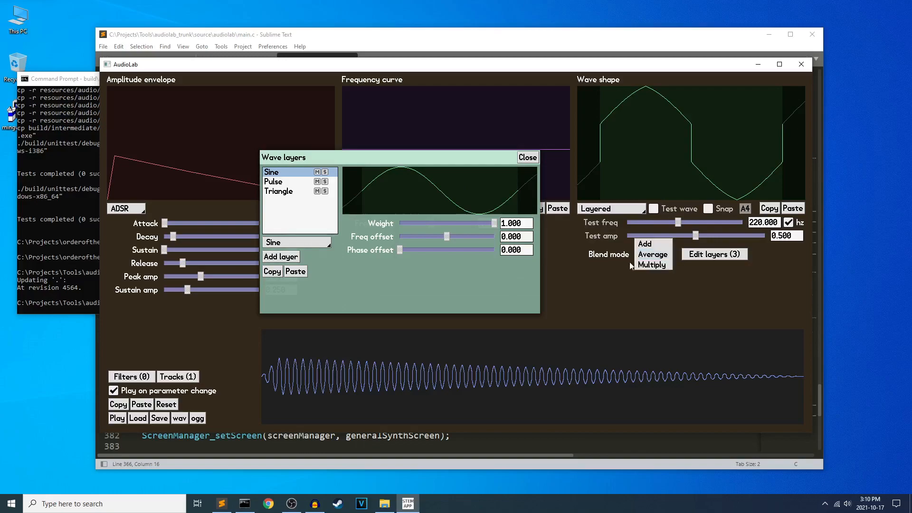
click(656, 245)
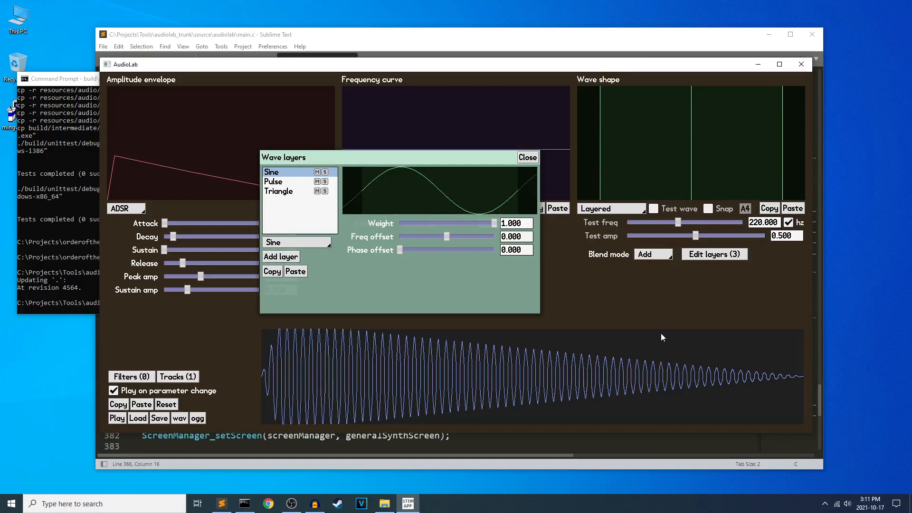
click(646, 253)
click(646, 276)
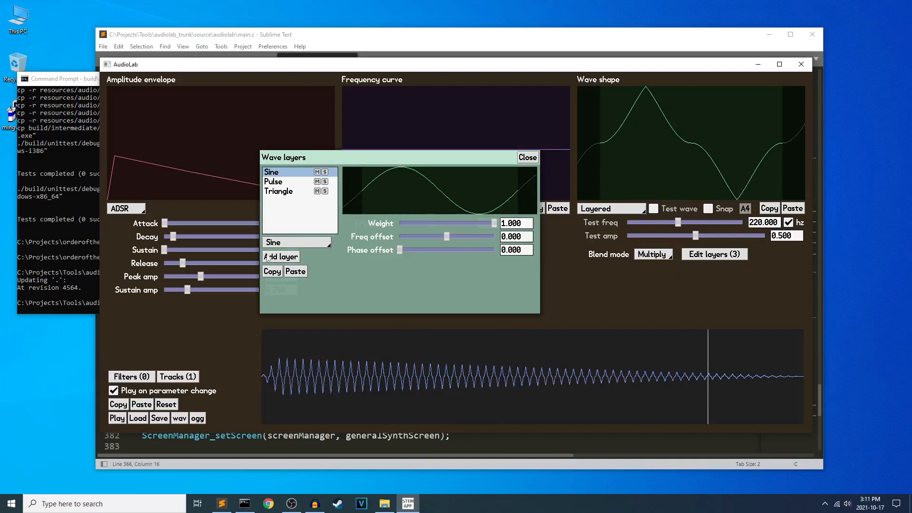
Reset the synth to its defaults, set the wave shape to Layered and open its layer editor.
click(164, 404)
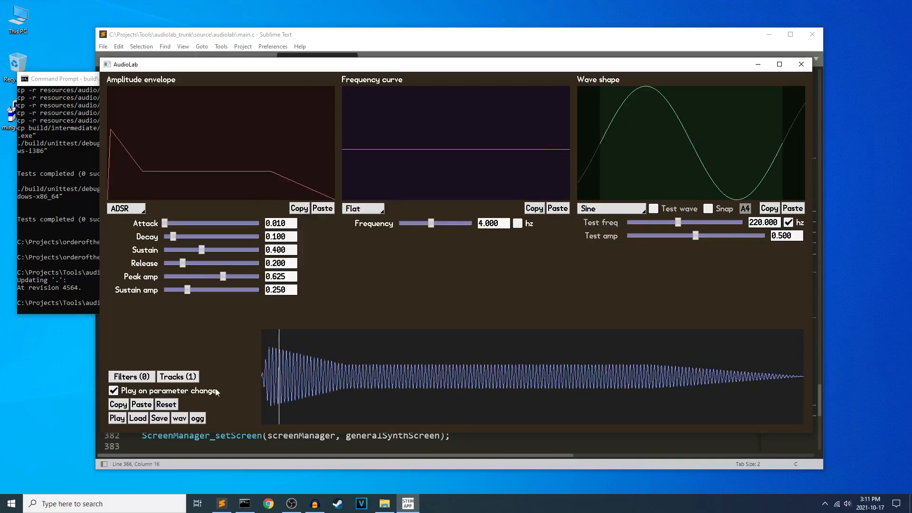
click(625, 211)
click(598, 292)
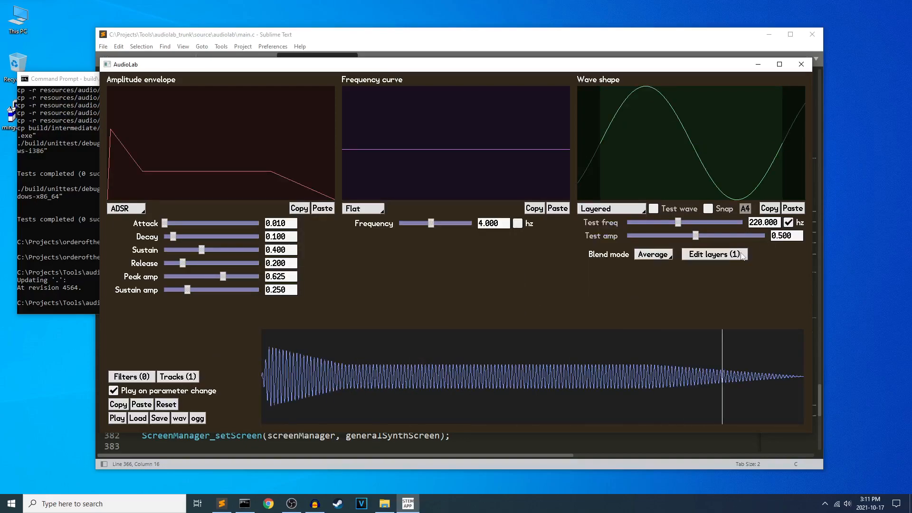
click(730, 257)
drag(564, 187, 446, 184)
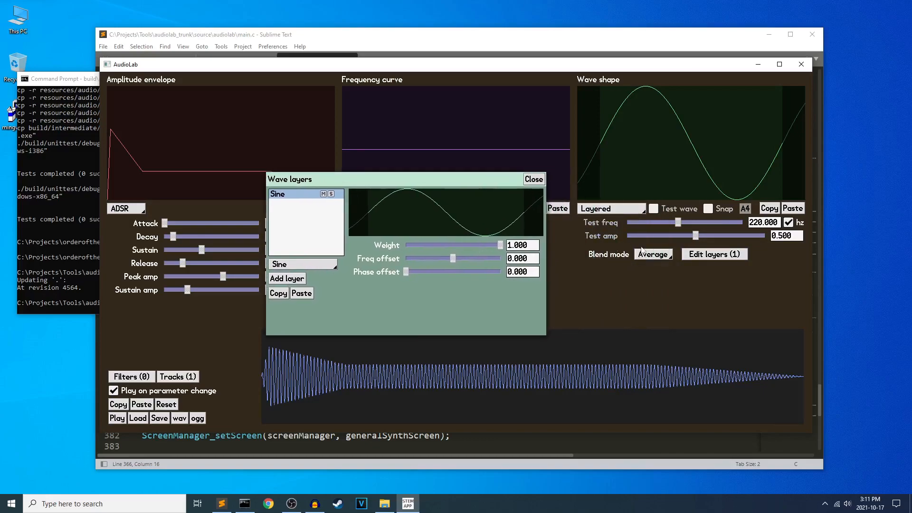
Set the layer blend mode to Multiply and add a second Sine layer.
click(659, 255)
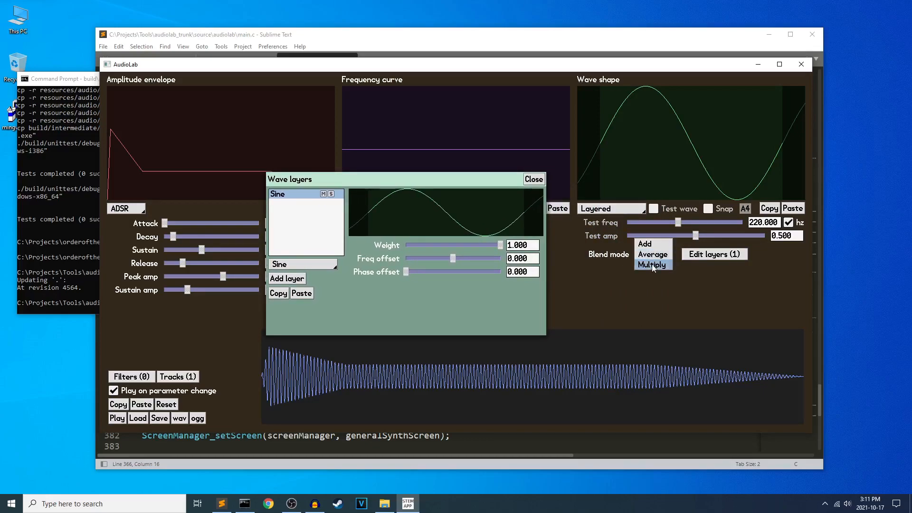
click(653, 266)
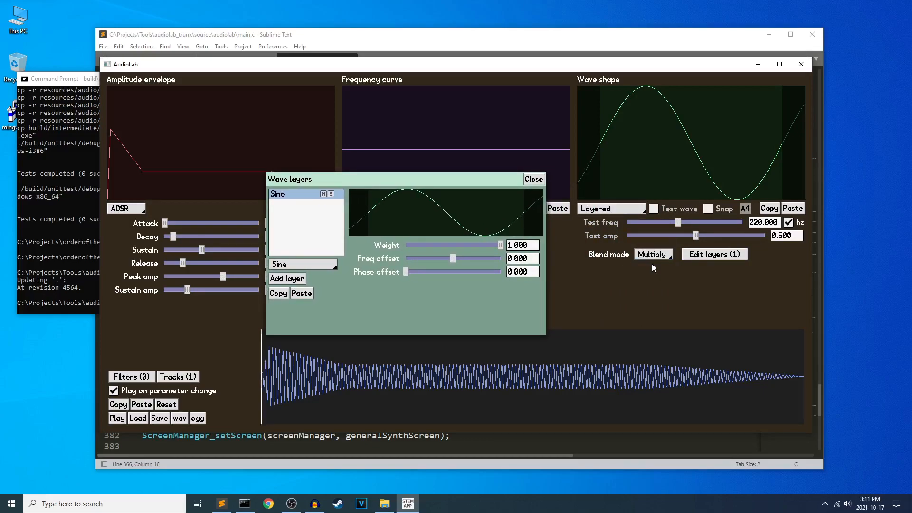
click(290, 279)
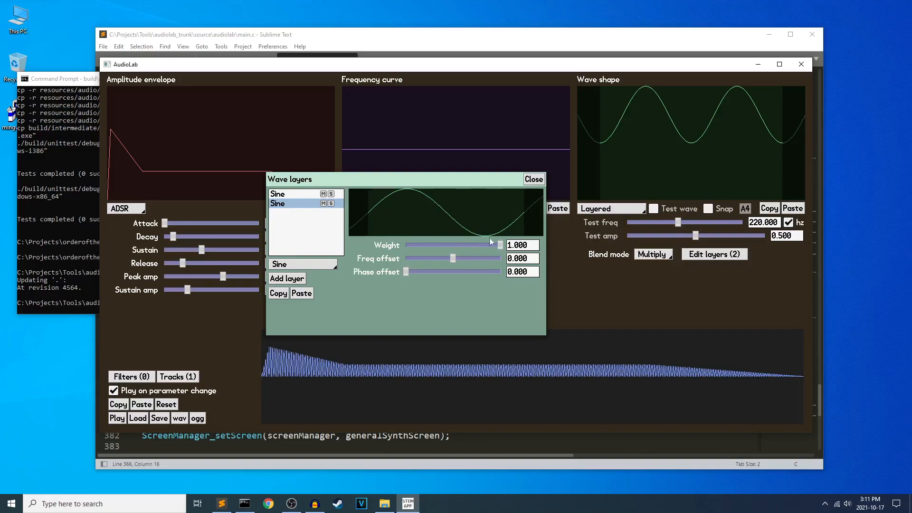
Try a weight of 0 on the first Sine layer, compare it with the second layer, and restore the weight to 1.
drag(500, 246, 400, 246)
click(286, 194)
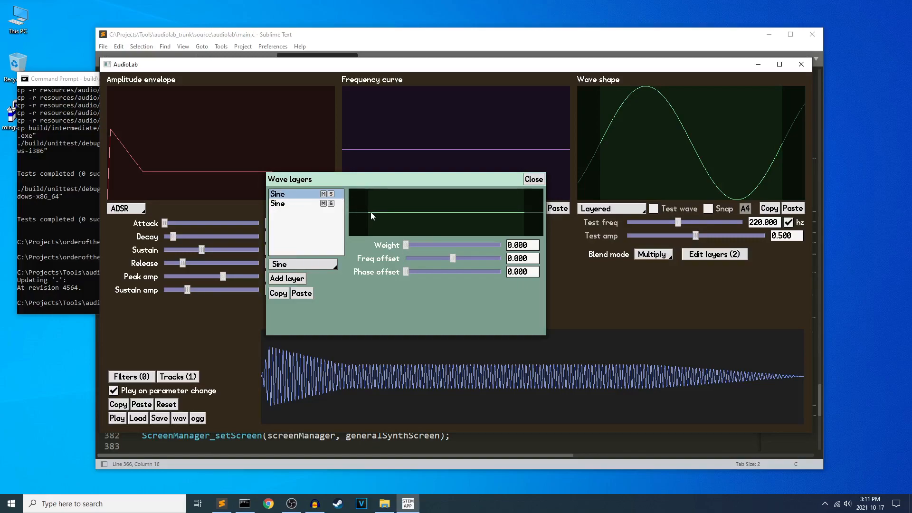
click(300, 204)
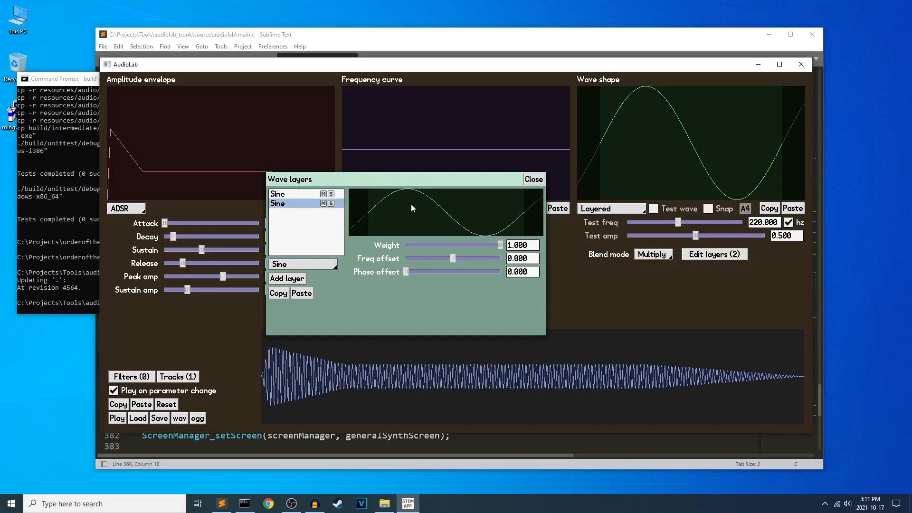
click(660, 251)
click(649, 256)
click(283, 195)
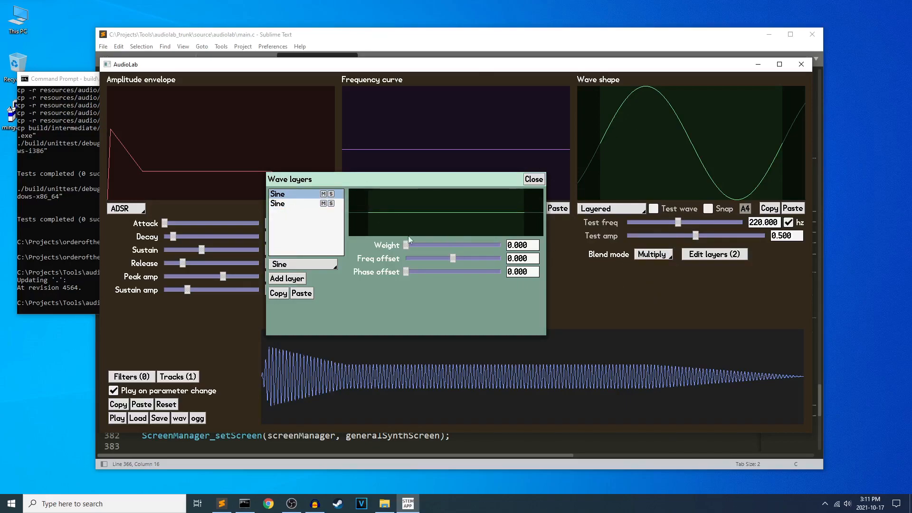
drag(406, 245, 501, 244)
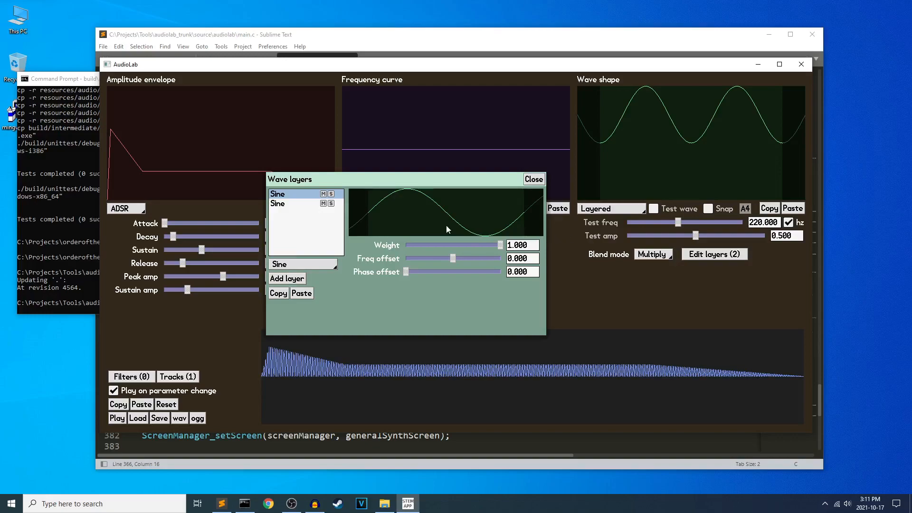
Change the second Sine layer to a Square/Pulse wave.
click(296, 204)
click(303, 265)
click(305, 275)
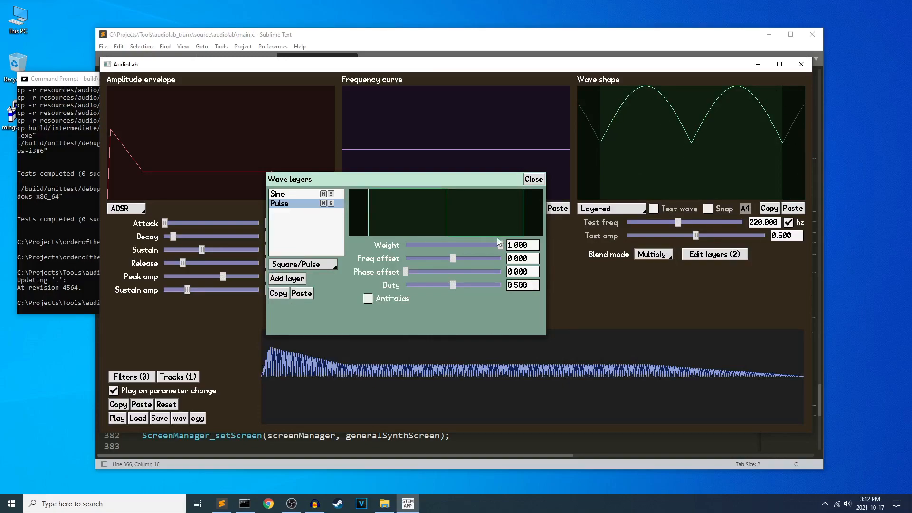
Try a different weight on the Pulse layer, restore it to 1, and compare it with the Sine layer.
drag(500, 246, 528, 255)
click(299, 193)
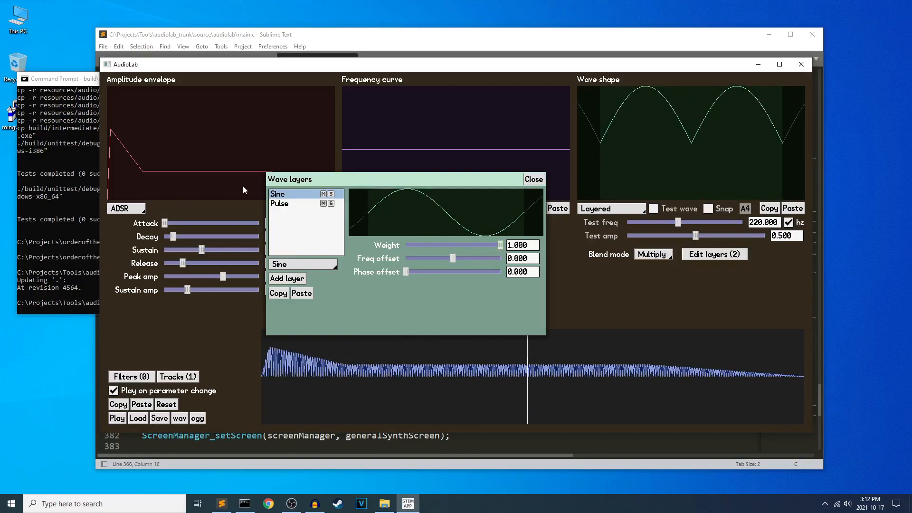
click(281, 203)
Add a third layer to the wave shape and change it to a Triangle wave.
click(286, 279)
click(303, 264)
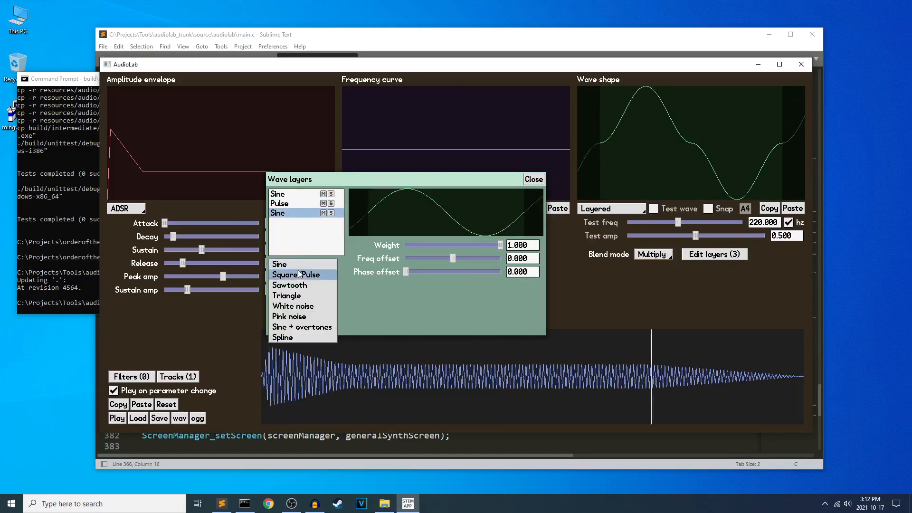
click(301, 295)
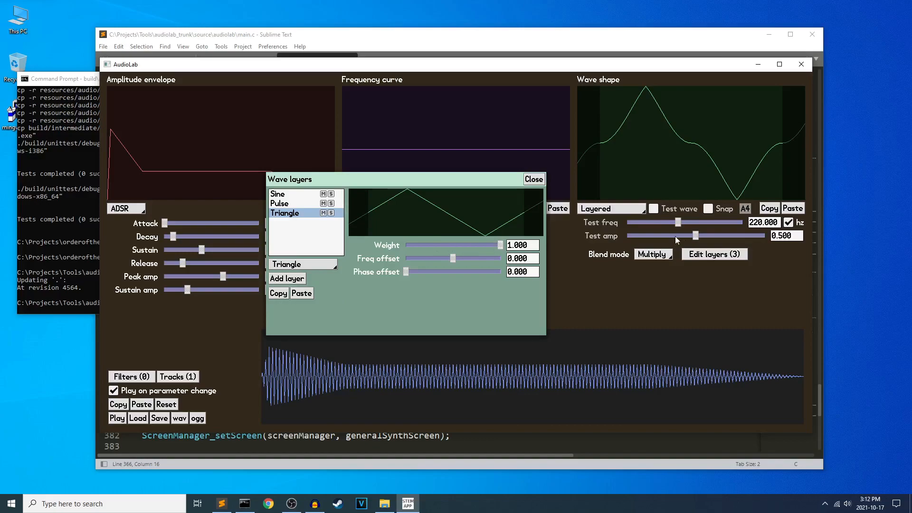
Set the Triangle layer's weight to about 0.587 and compare it with the Sine layer.
mouse_move(504, 252)
mouse_down()
mouse_move(460, 247)
mouse_move(404, 257)
mouse_move(455, 252)
mouse_move(440, 248)
mouse_move(479, 245)
mouse_move(434, 246)
mouse_move(474, 240)
mouse_move(501, 245)
mouse_up()
click(309, 194)
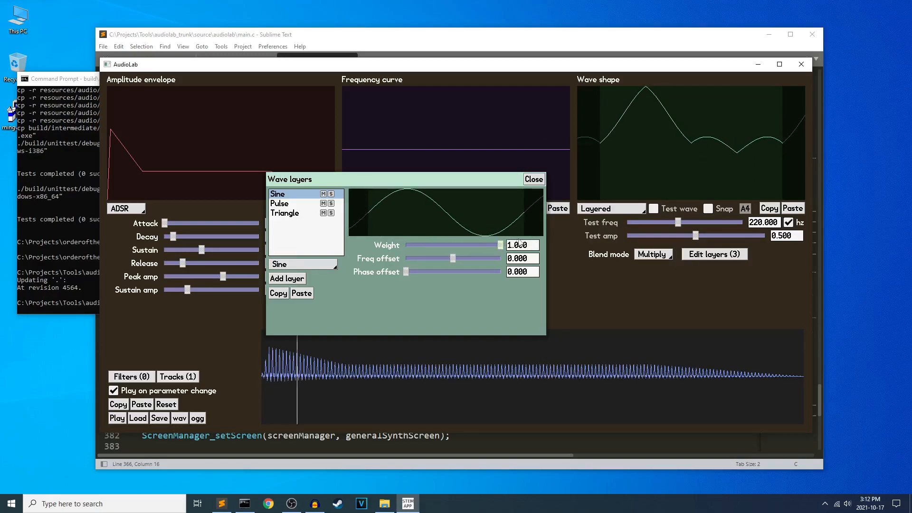
click(285, 214)
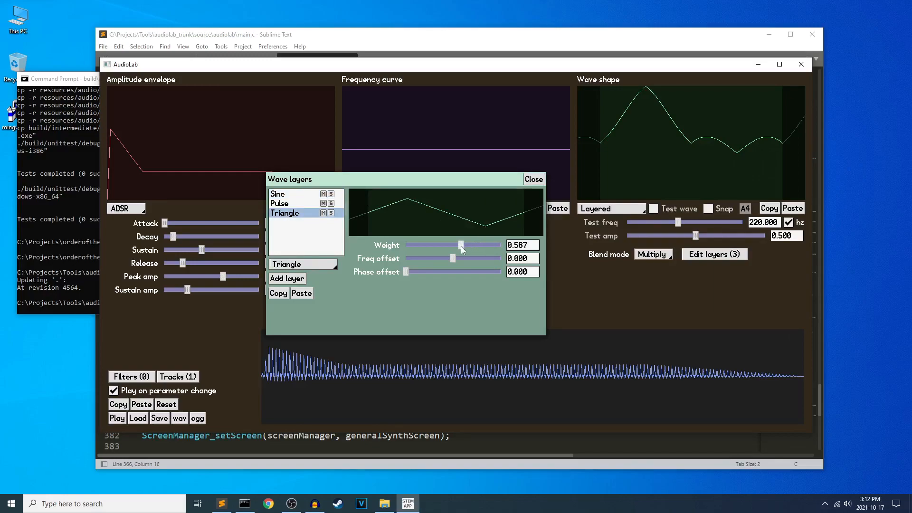
Try a weight of 0 on the Pulse layer, compare it with the layer muted and unmuted, and restore the weight to 1.
click(292, 204)
drag(501, 244, 382, 268)
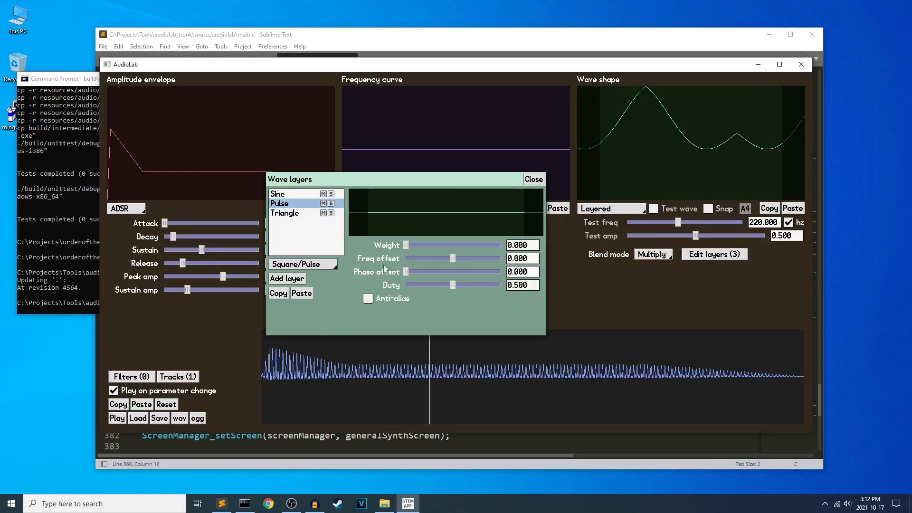
click(324, 204)
click(324, 204)
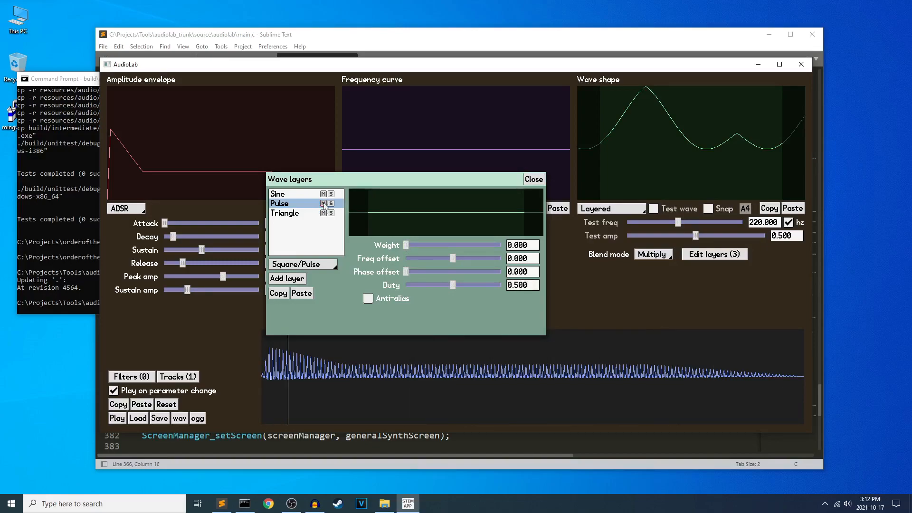
click(325, 204)
click(324, 204)
click(324, 204)
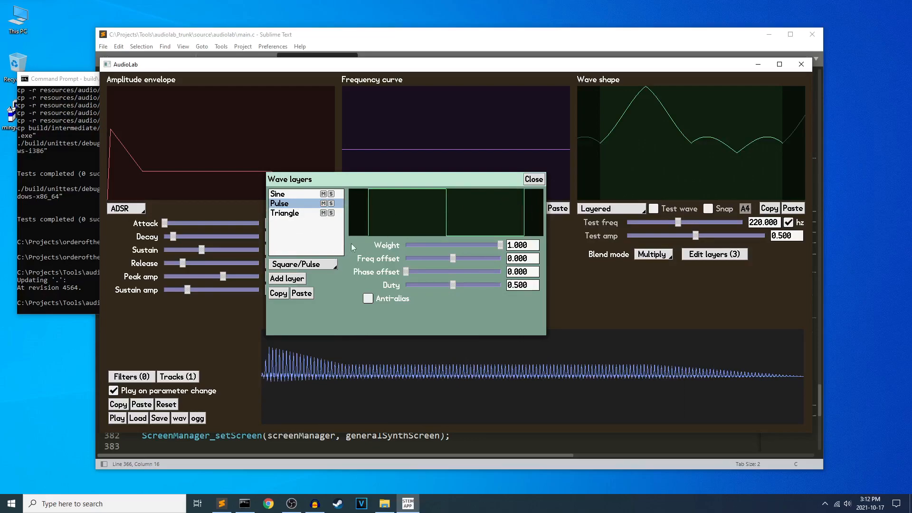
Copy the Pulse layer and paste it over the Triangle layer.
drag(476, 179, 491, 183)
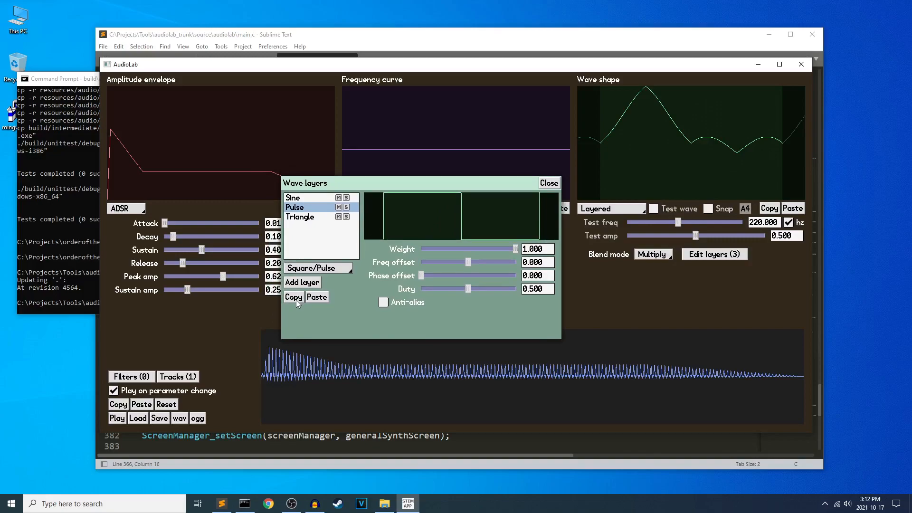
click(307, 219)
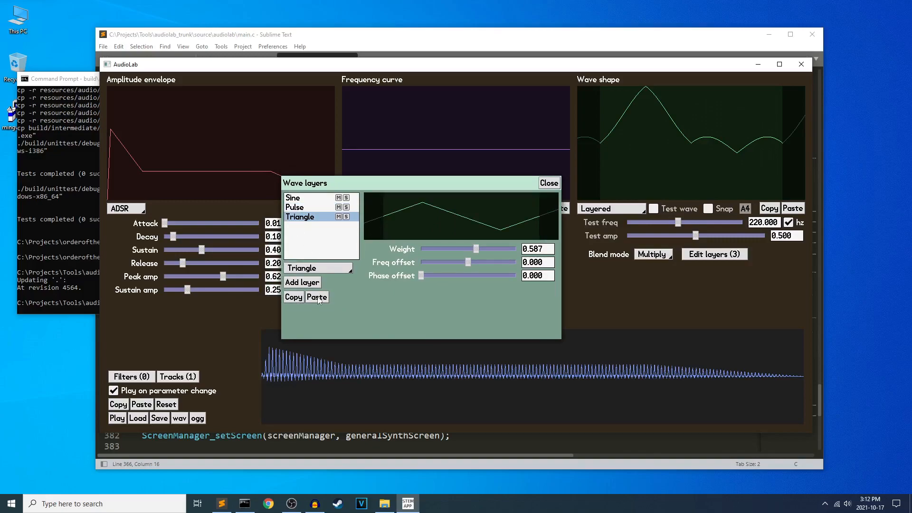
click(316, 298)
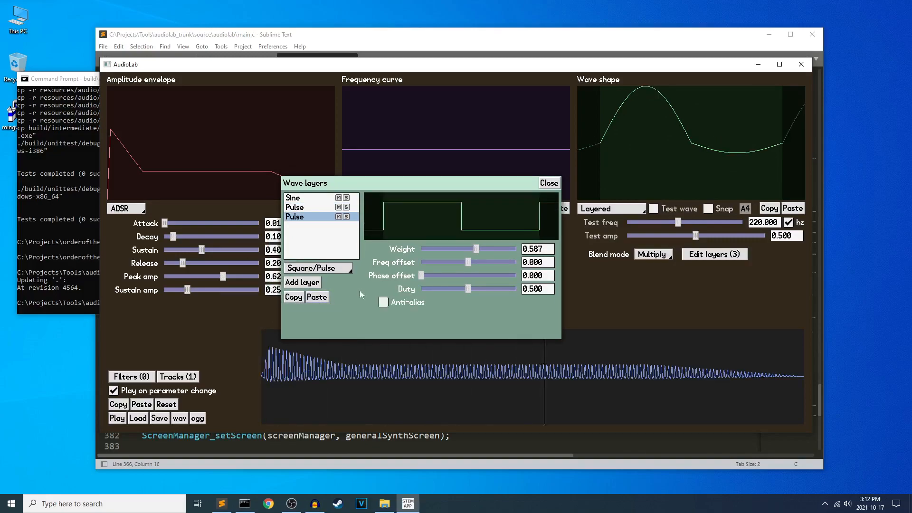
Compare the two Pulse layers and raise the weight of the pasted one slightly.
click(314, 207)
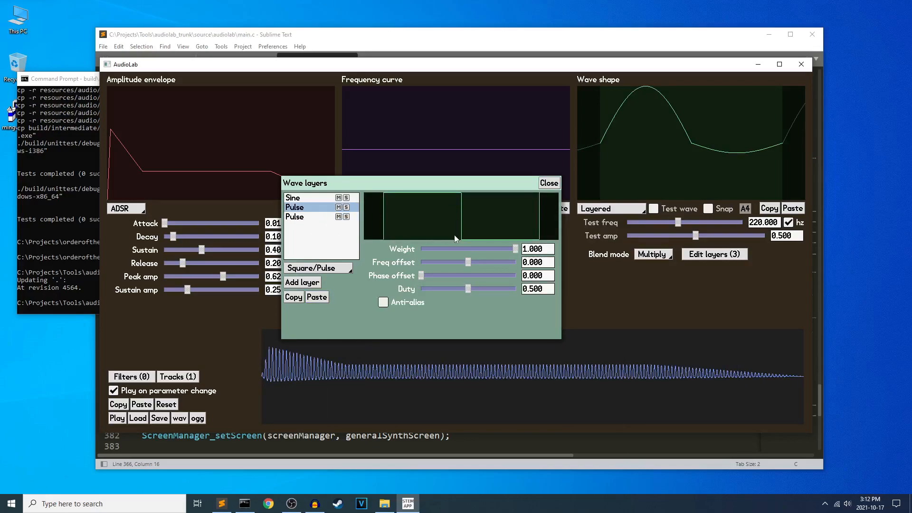
click(319, 218)
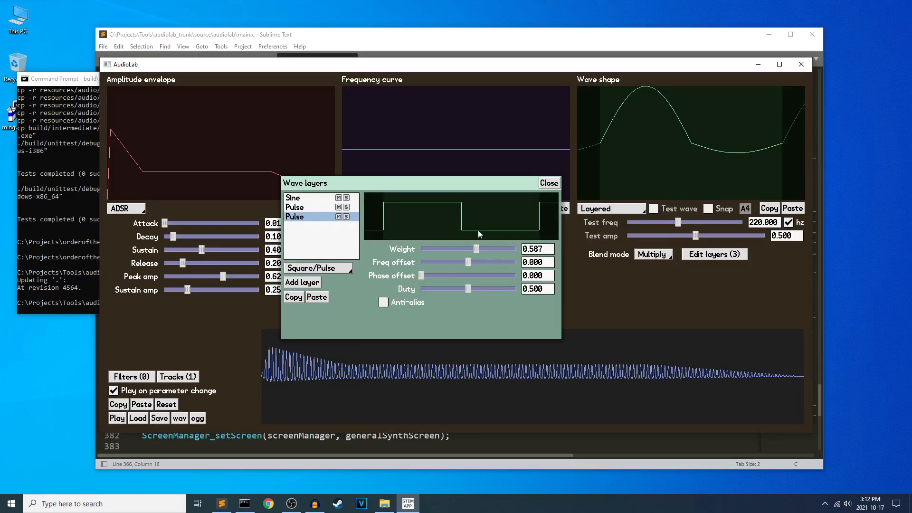
drag(478, 247, 486, 251)
click(321, 211)
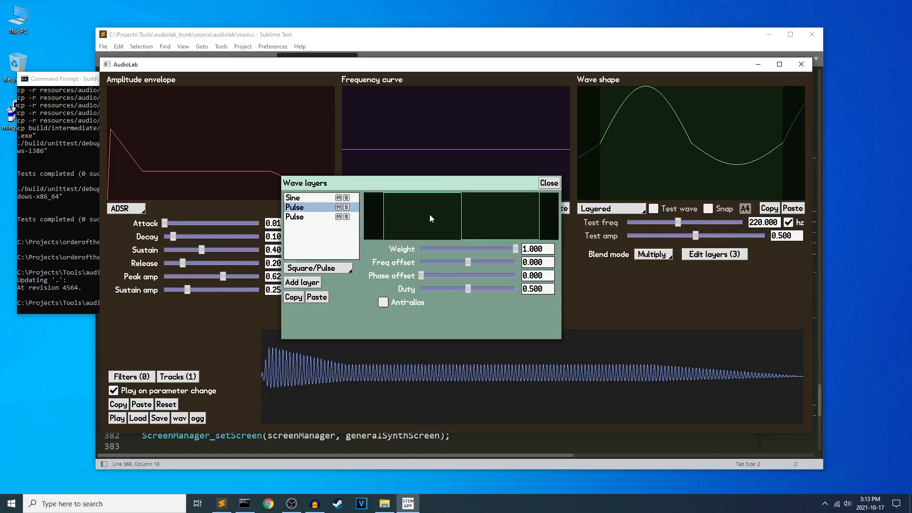
Close the wave layer editor and paste the copied Pulse layer over the whole wave shape.
click(547, 184)
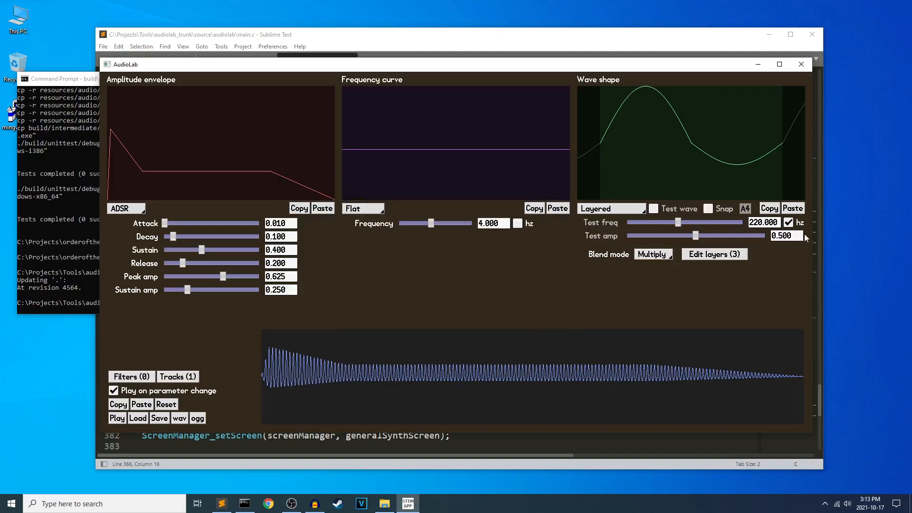
click(789, 212)
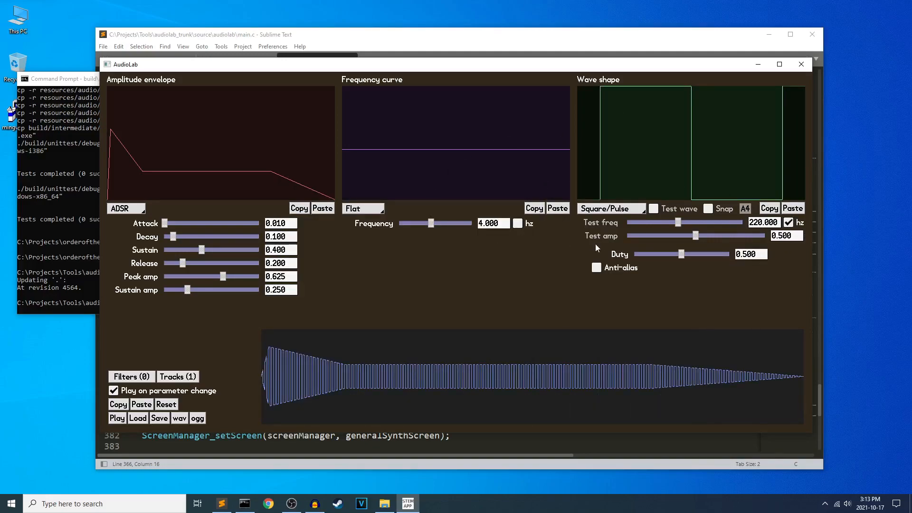
click(620, 213)
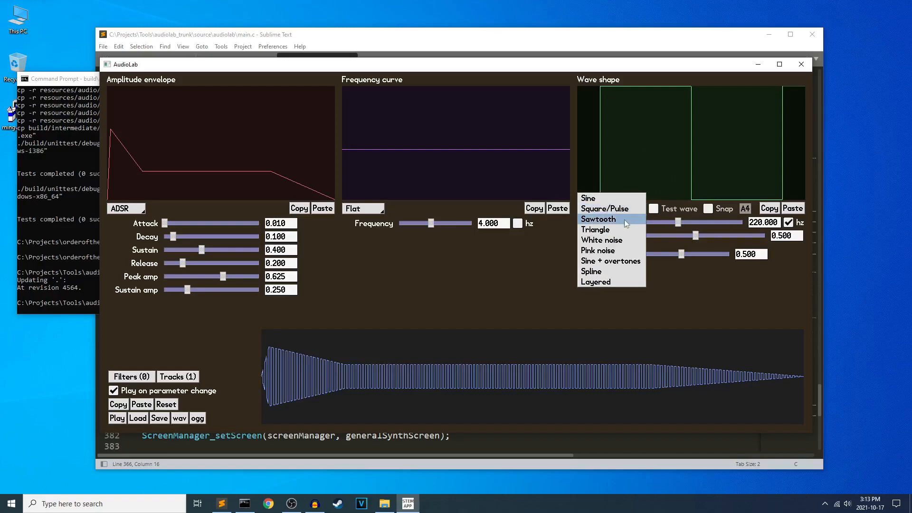
click(342, 303)
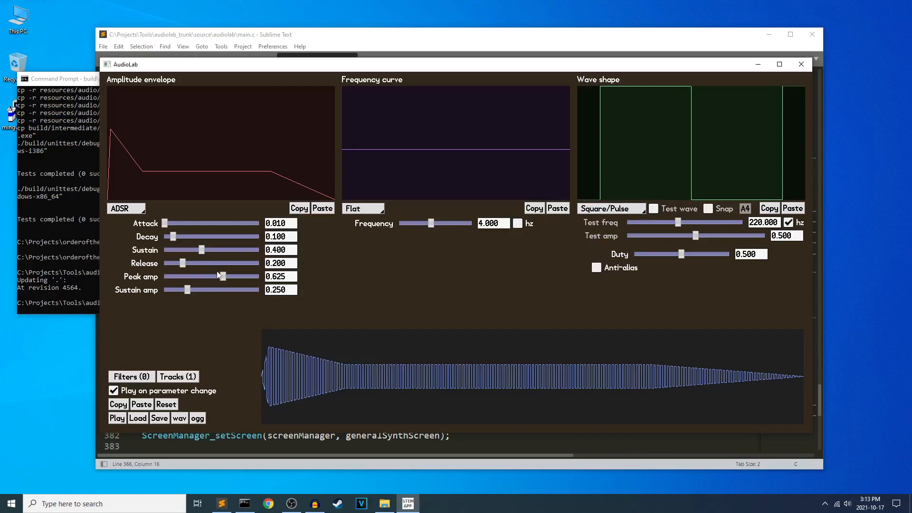
Lower the amplitude envelope's sustain to about 0.228, peak amp to 0.162 and sustain amp to 0.083.
drag(201, 251, 185, 252)
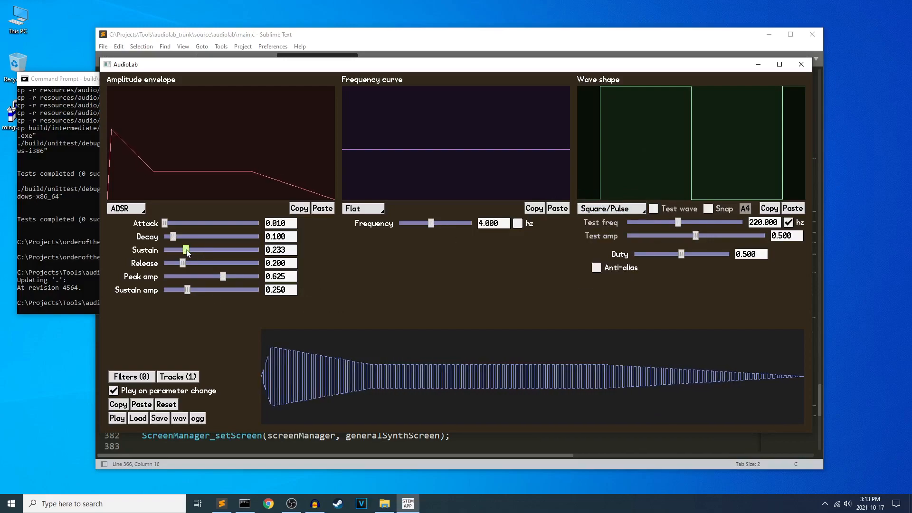
click(221, 277)
drag(220, 279, 172, 290)
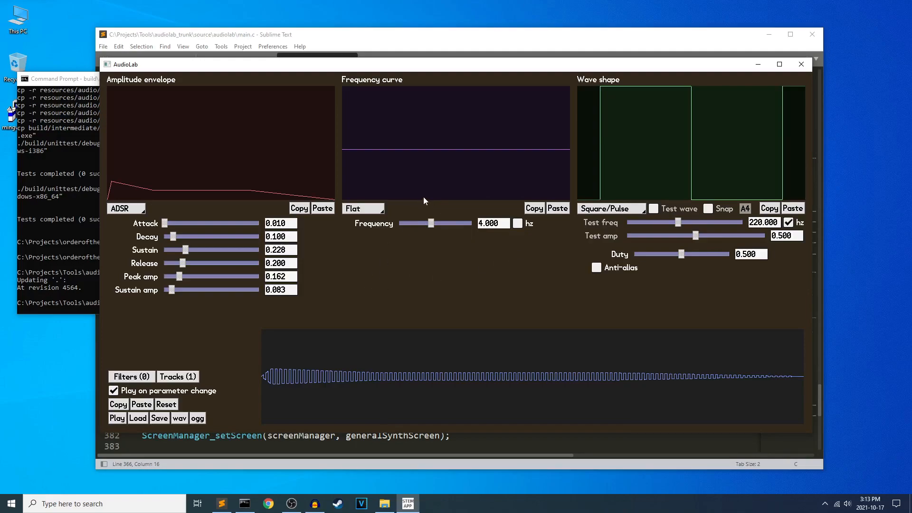
Reset the synth to its defaults, set the frequency curve to Layered and open its layer editor.
click(380, 209)
click(165, 404)
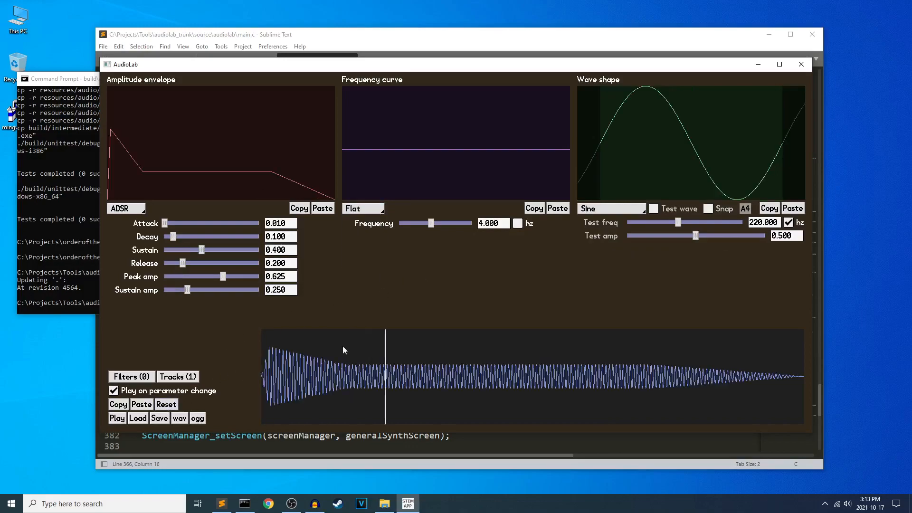
click(374, 212)
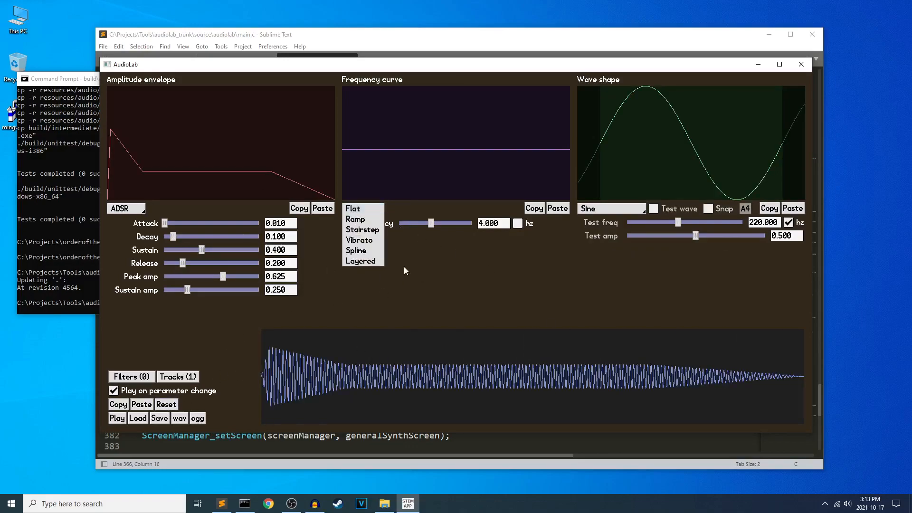
click(367, 262)
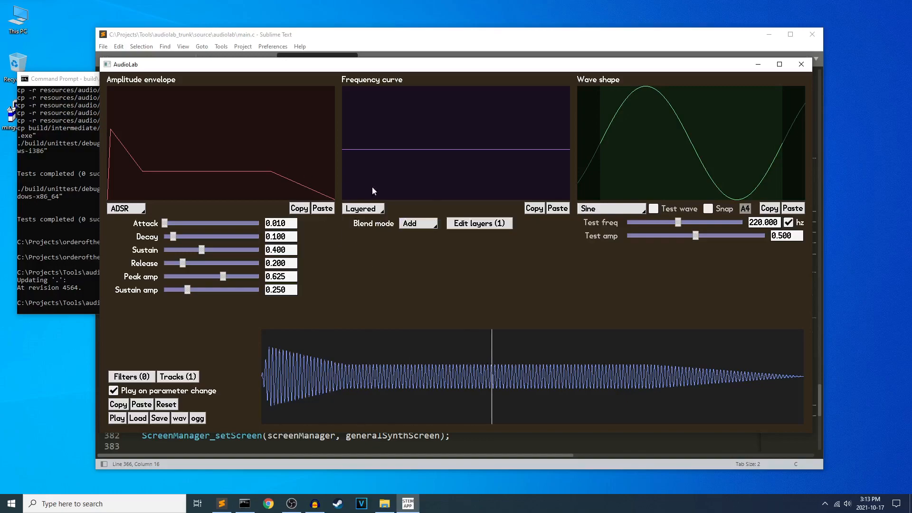
click(477, 223)
Move the frequency layer editor aside and view the frequency curve's available blend modes.
drag(382, 171, 224, 192)
click(419, 225)
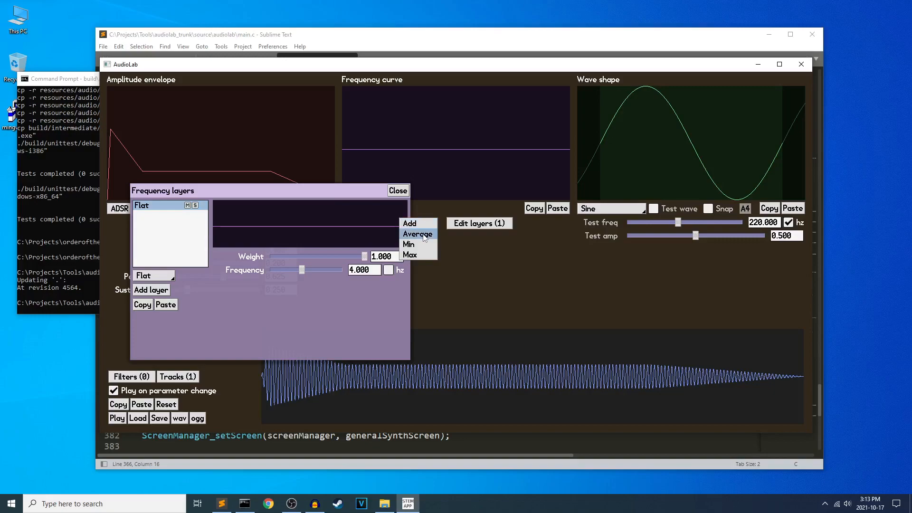
click(502, 264)
Reposition the frequency layer editor and change the Flat layer to a Ramp.
drag(316, 194, 338, 190)
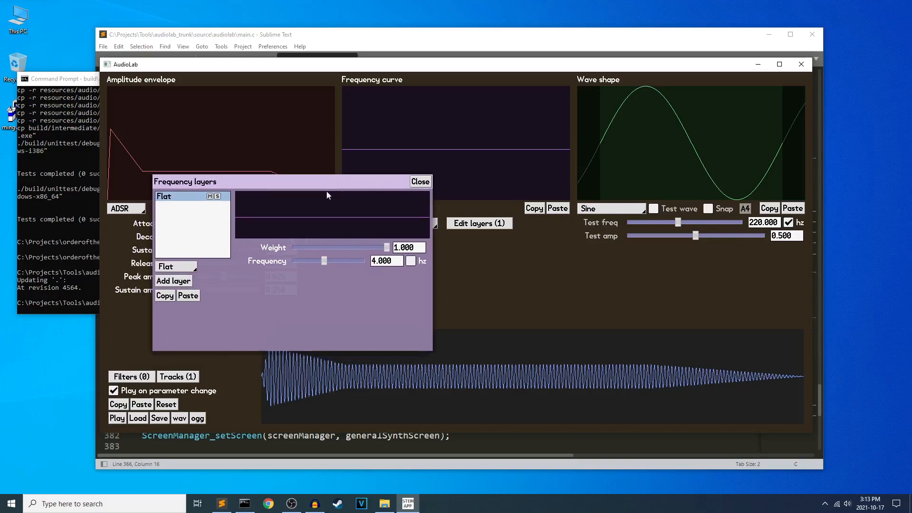
click(184, 264)
click(180, 279)
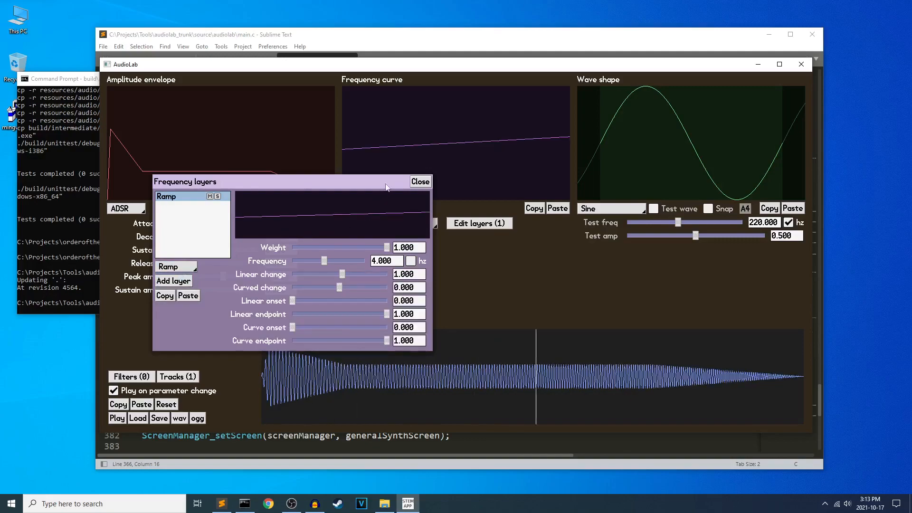
Add a second frequency layer and change it to Stairstep.
mouse_move(351, 181)
mouse_down()
mouse_move(357, 201)
mouse_move(357, 193)
mouse_up()
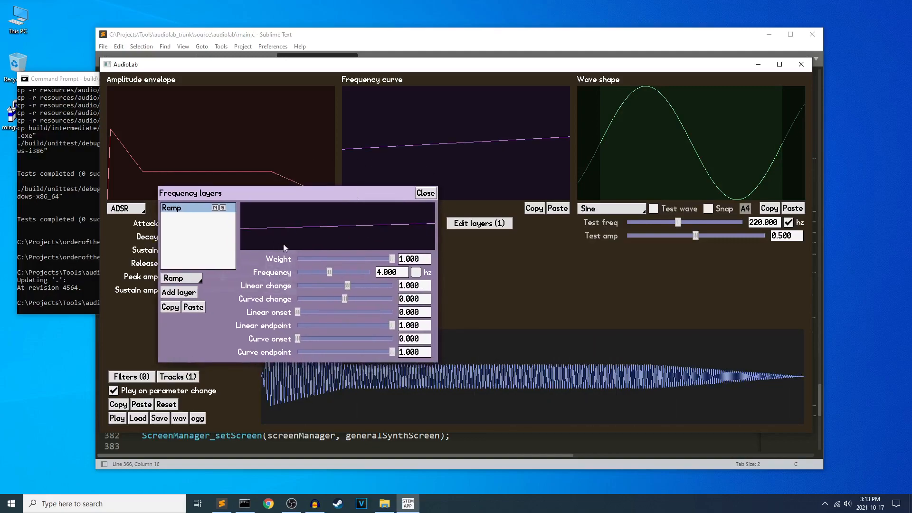
click(188, 292)
click(190, 275)
click(187, 296)
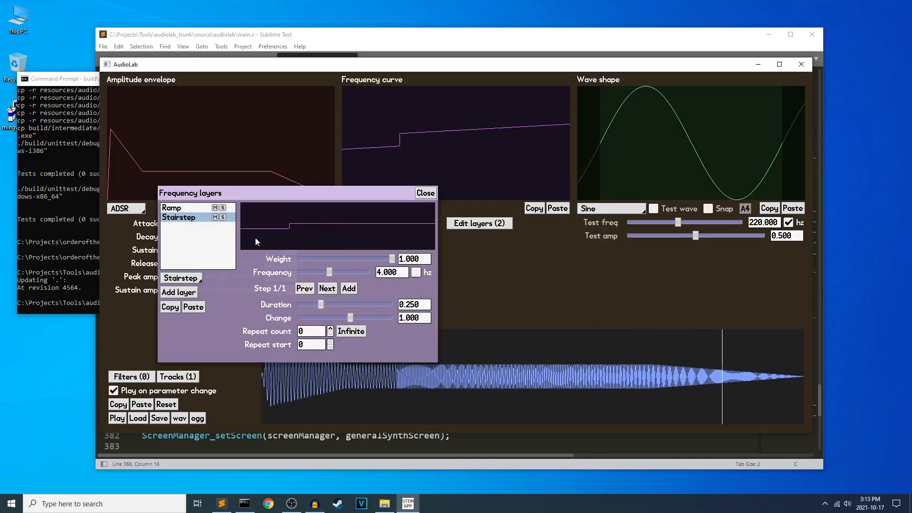
Set the Stairstep layer's repeat count to Infinite and compare its settings with the Ramp layer.
drag(393, 211, 360, 222)
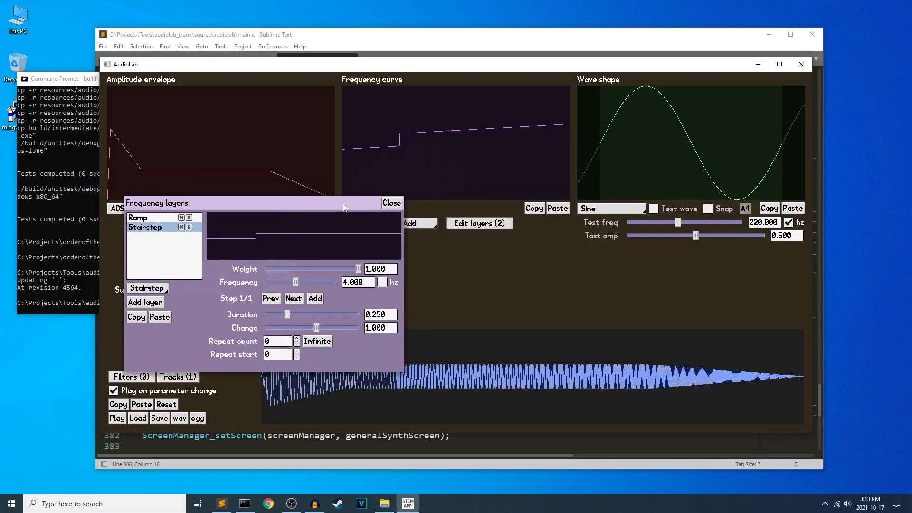
click(316, 342)
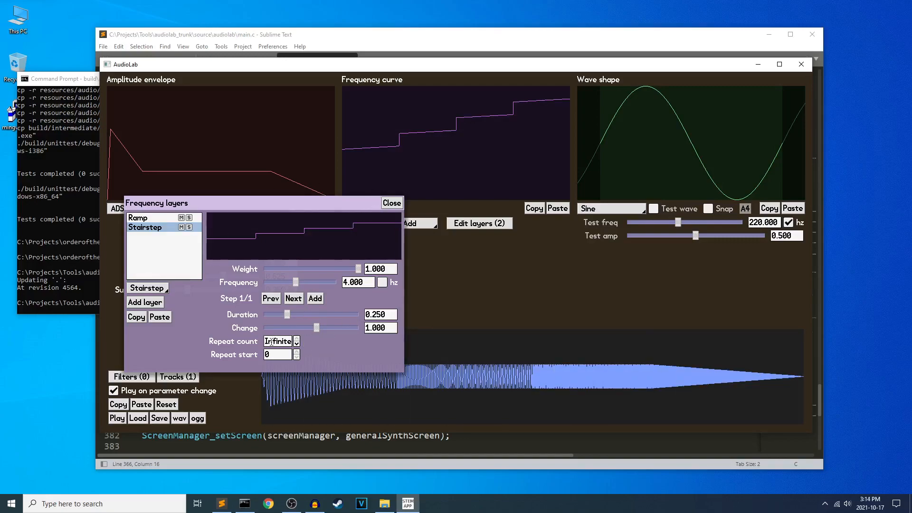
click(171, 219)
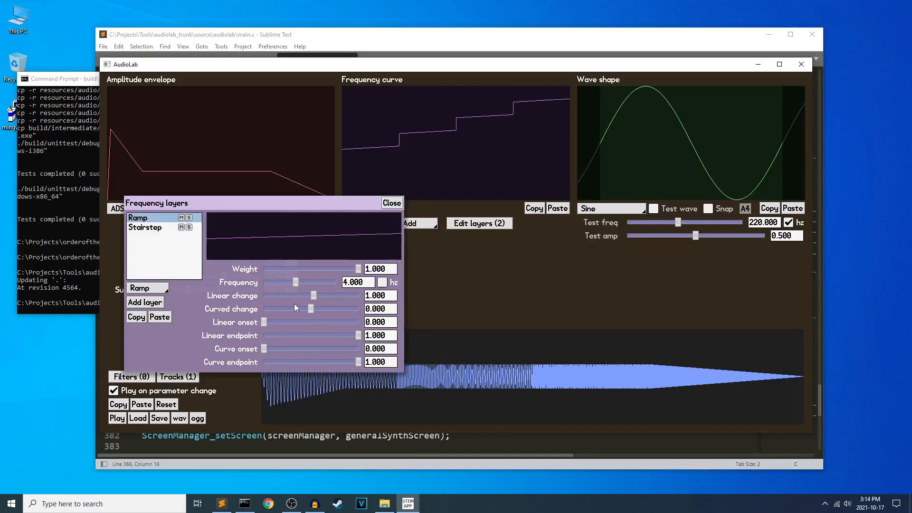
click(144, 227)
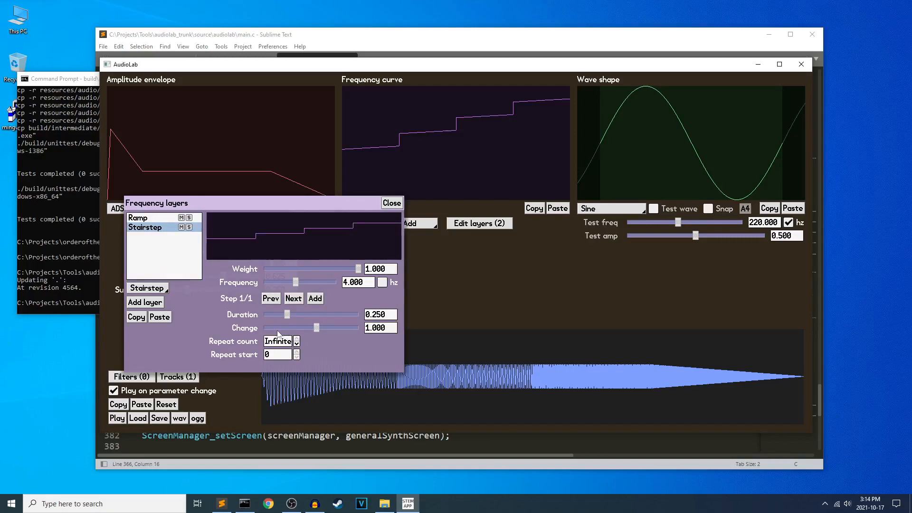
Set the Ramp layer's linear change to about -2.160 and the Stairstep layer's step duration to about 0.127.
click(159, 220)
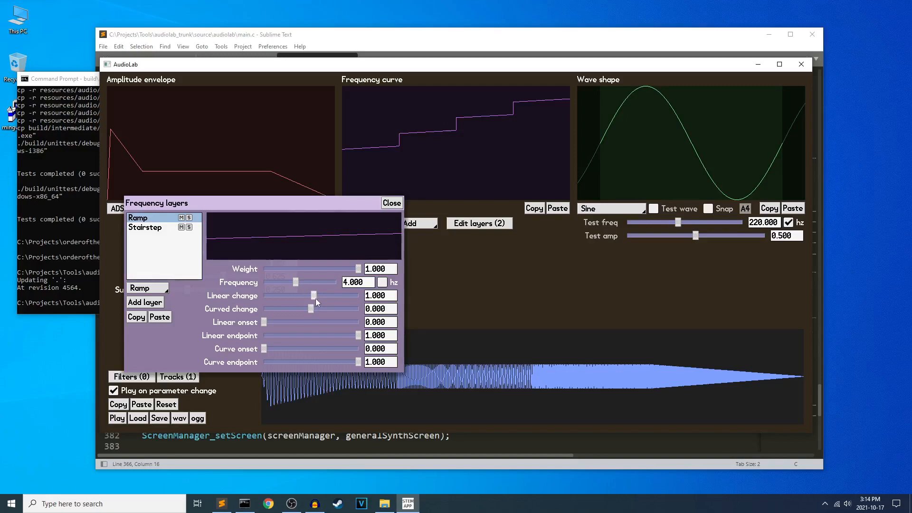
drag(315, 299, 306, 298)
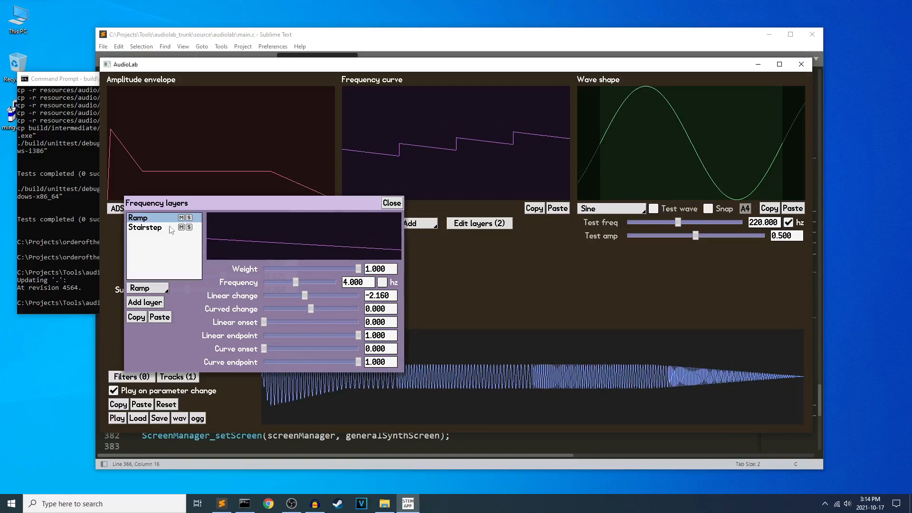
click(153, 228)
drag(285, 314, 276, 314)
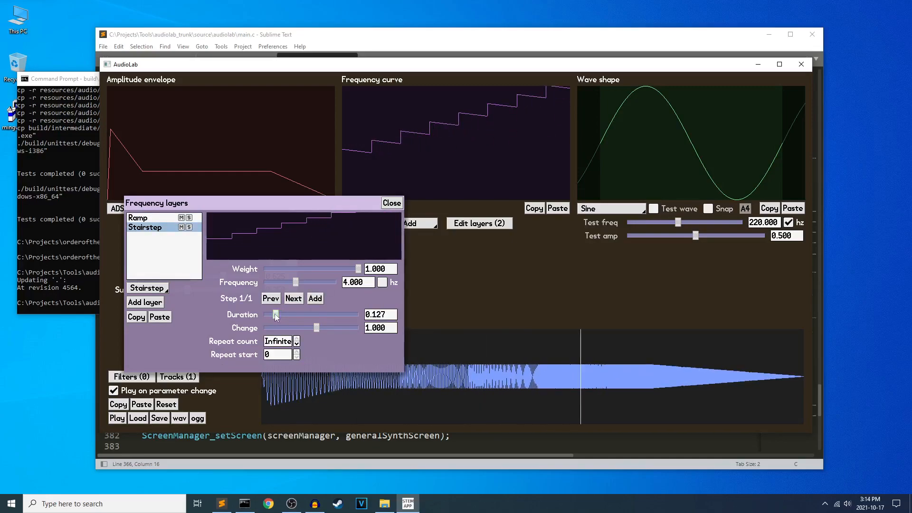
Set the Ramp layer's linear change to about -5.040.
click(166, 218)
drag(305, 299, 296, 298)
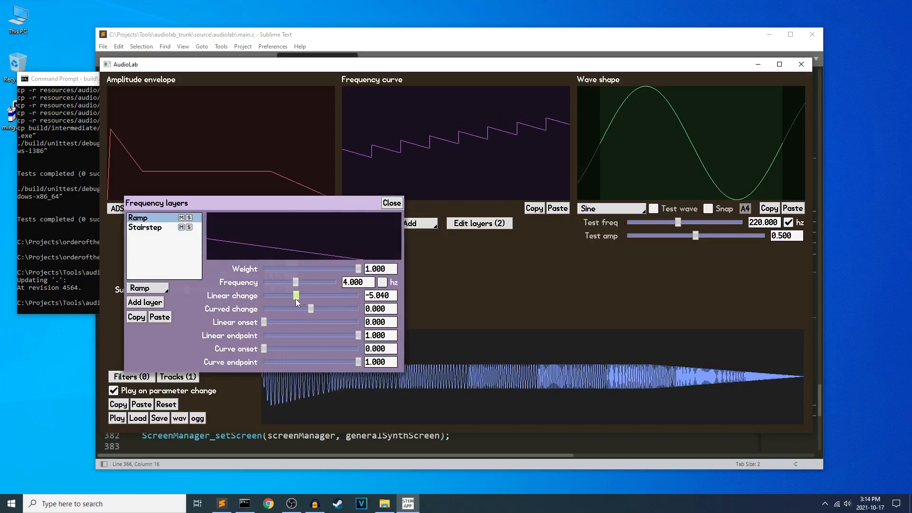
Add a second step to the Stairstep layer with a duration of about 0.083 and a change of about -0.680.
click(148, 228)
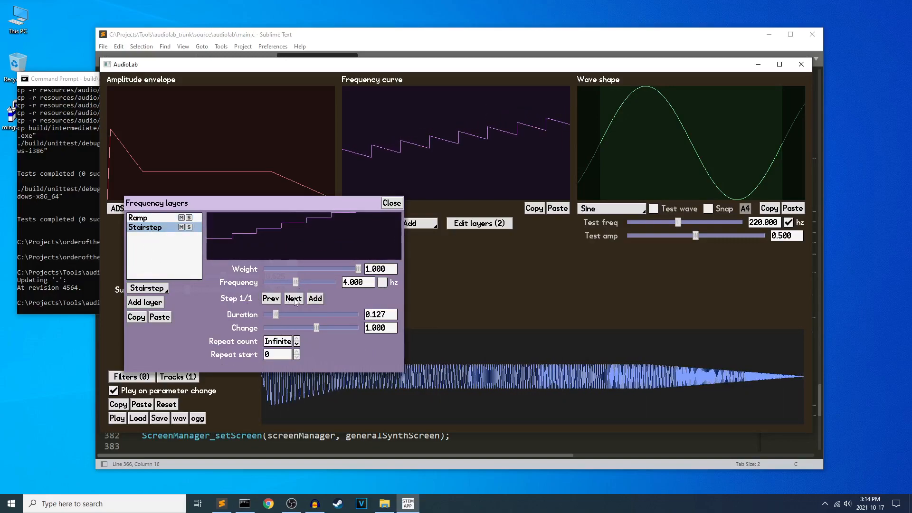
click(321, 299)
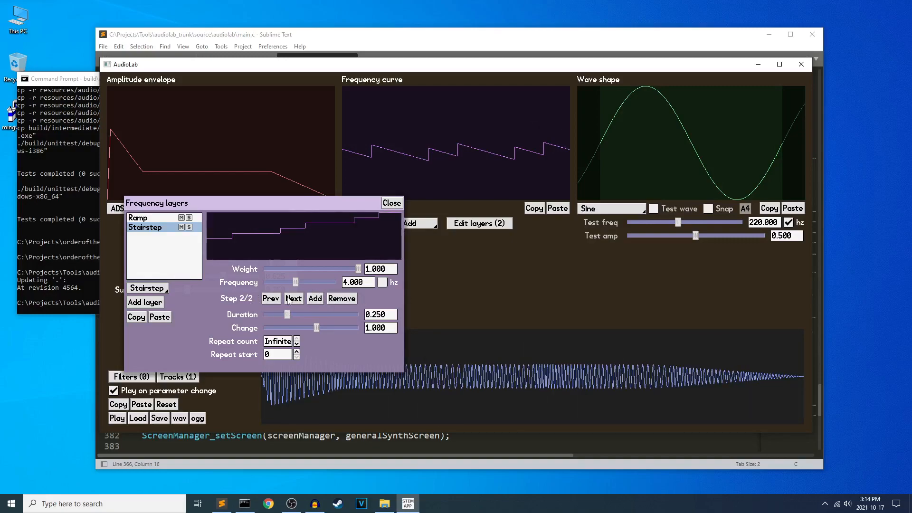
drag(316, 327, 271, 315)
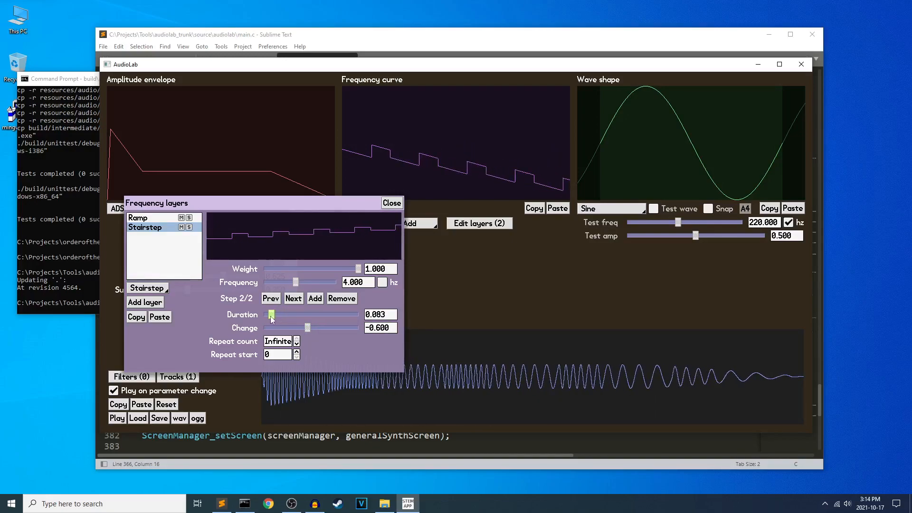
click(308, 329)
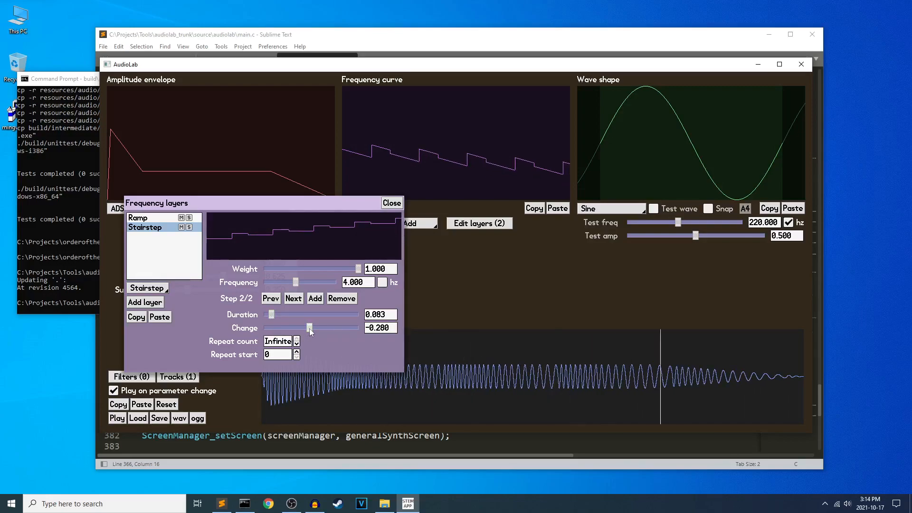
drag(307, 329, 308, 329)
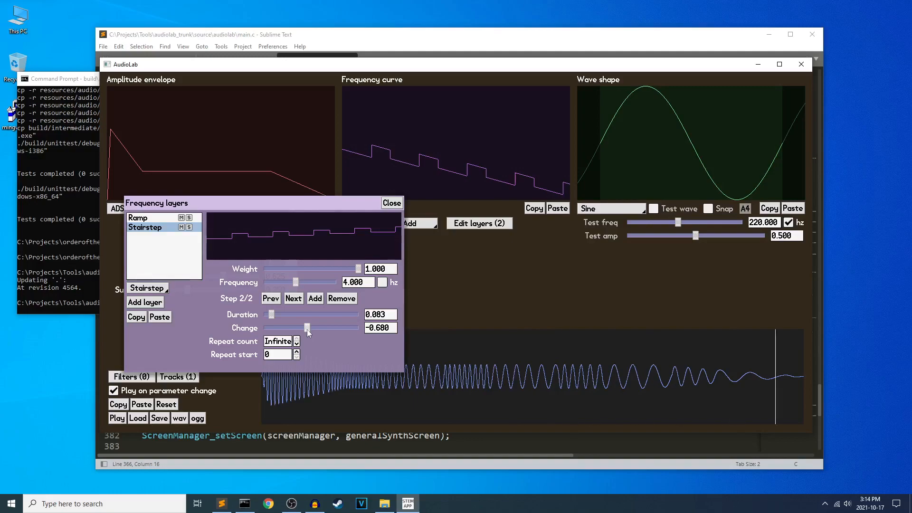
Set the Ramp layer's linear change to about 2.640 and the Stairstep layer's repeat start to 1.
click(162, 219)
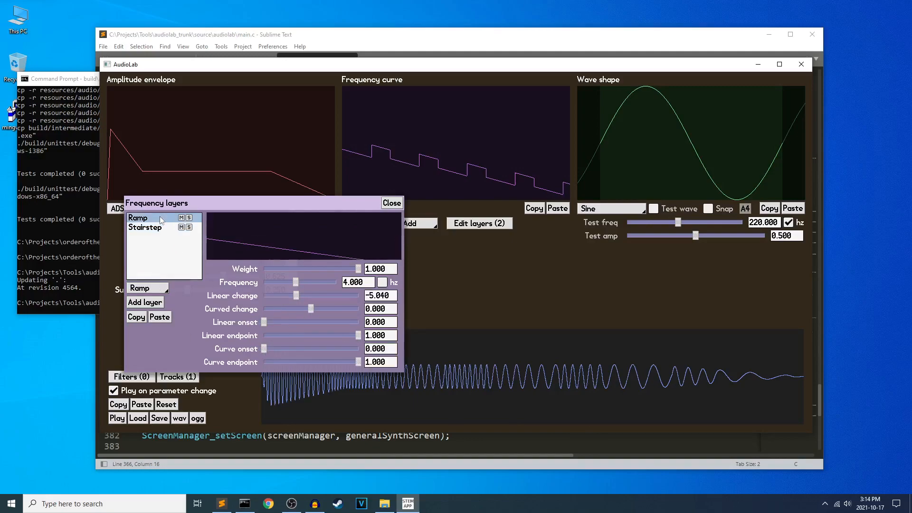
drag(295, 295, 321, 302)
click(156, 227)
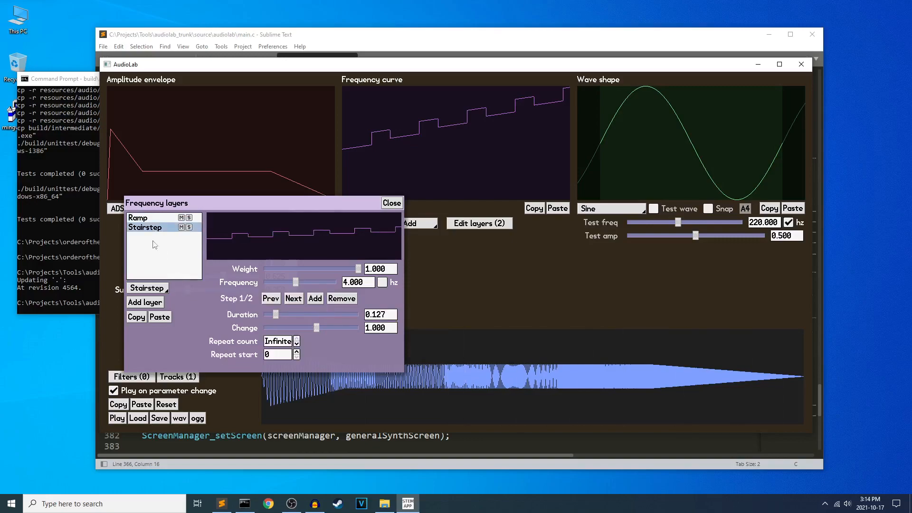
click(297, 352)
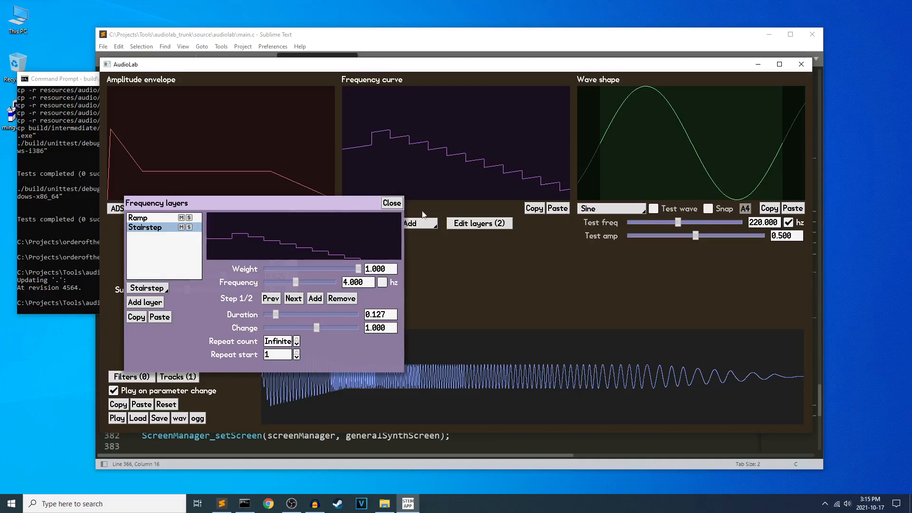
Set the frequency curve's blend mode to Min and compare the Ramp and Stairstep layers, trying the weight of each.
click(435, 223)
click(422, 244)
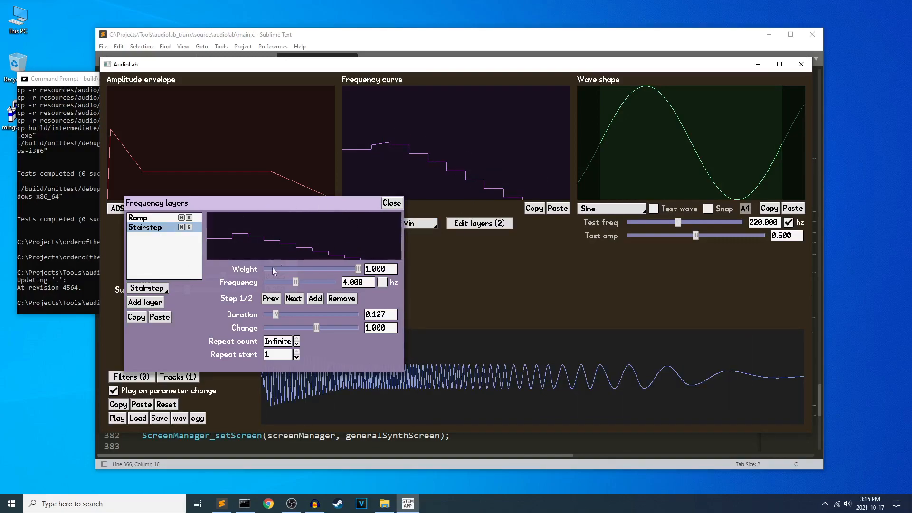
drag(354, 268, 397, 259)
click(161, 217)
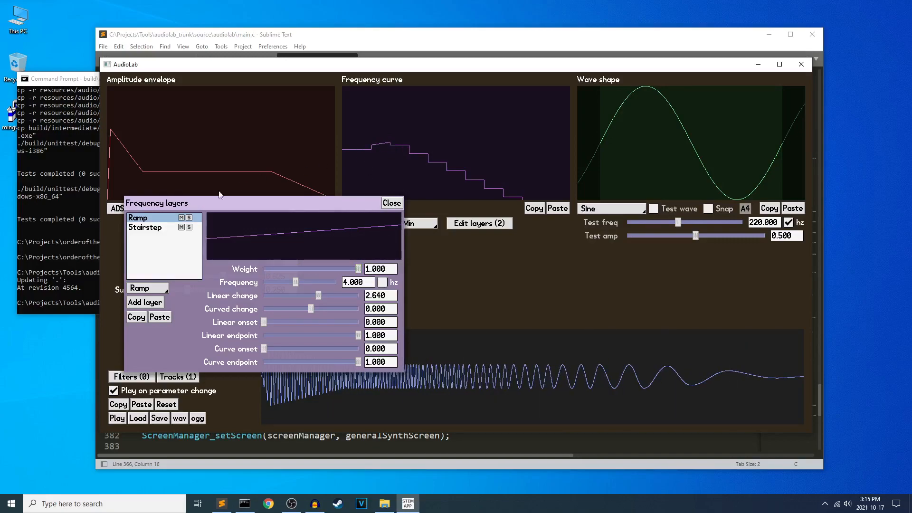
click(166, 227)
click(156, 217)
click(155, 228)
click(155, 218)
mouse_move(358, 270)
mouse_down()
mouse_move(261, 267)
mouse_move(363, 269)
mouse_up()
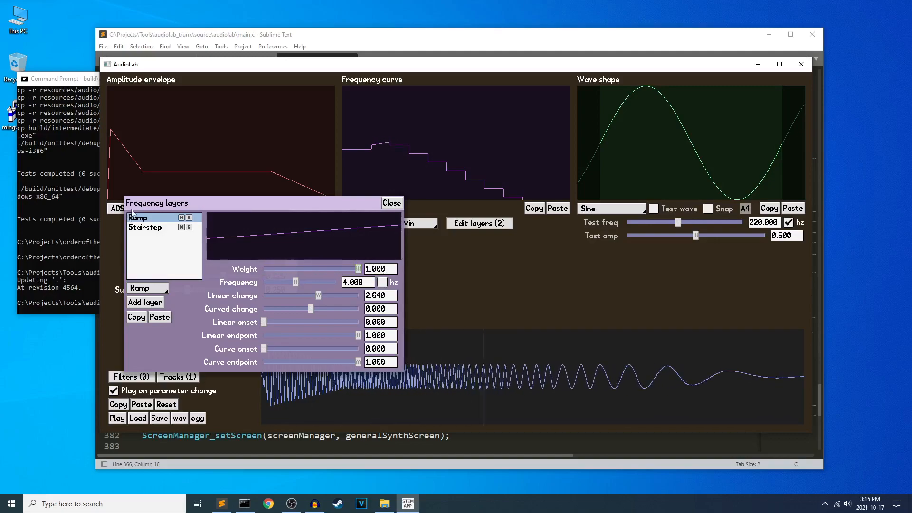
click(159, 228)
Set the frequency curve's blend mode to Max, try both layers' weights again, and close the frequency layer editor.
click(424, 226)
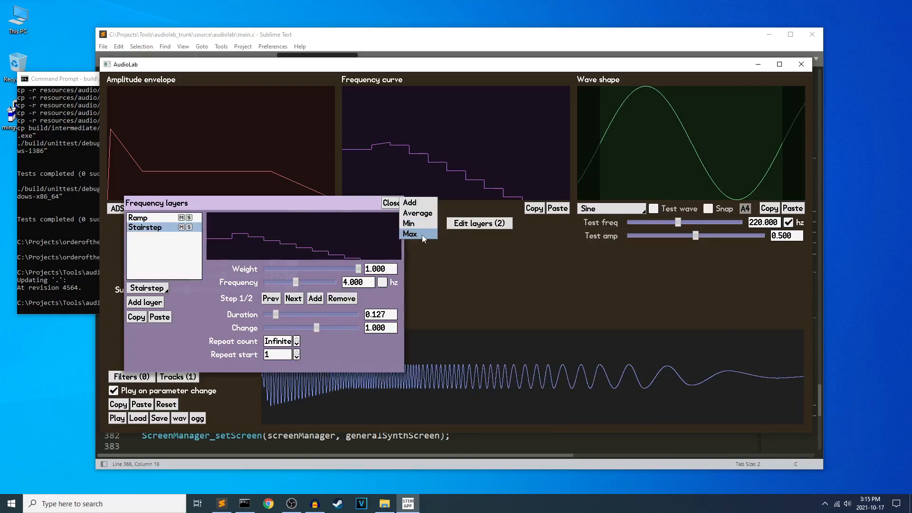
click(422, 235)
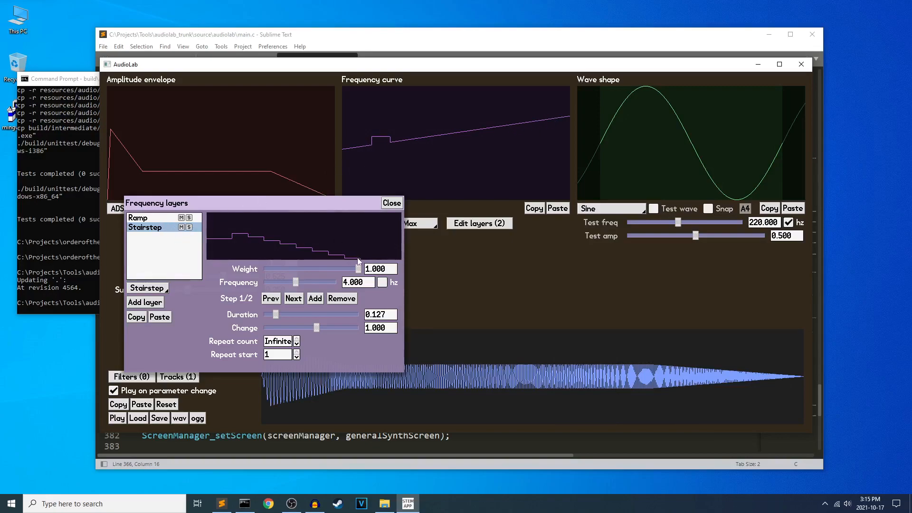
mouse_move(357, 271)
mouse_down()
mouse_move(262, 270)
mouse_move(360, 267)
mouse_up()
click(163, 219)
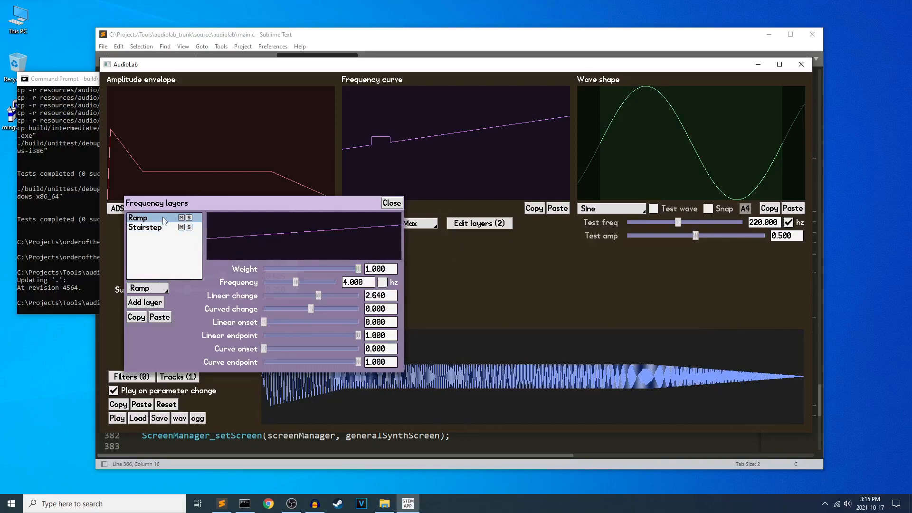
drag(360, 269, 419, 271)
drag(294, 209, 367, 199)
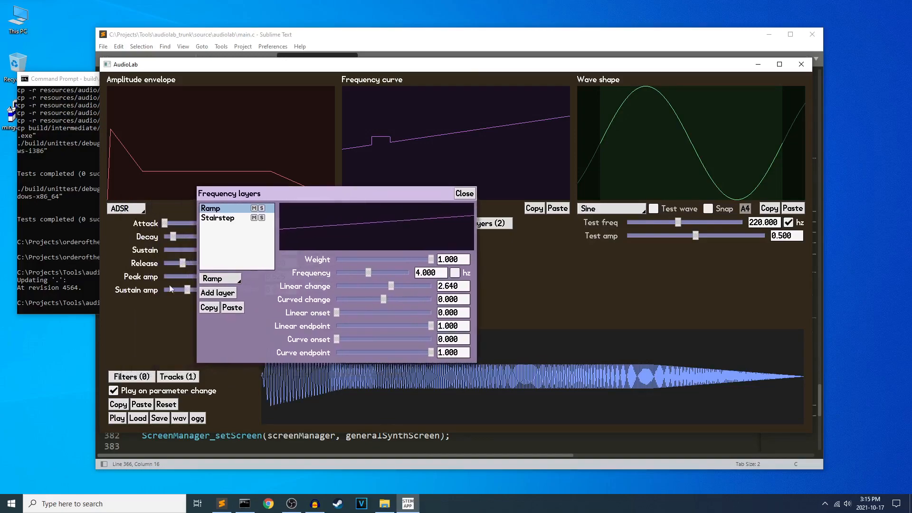
click(463, 193)
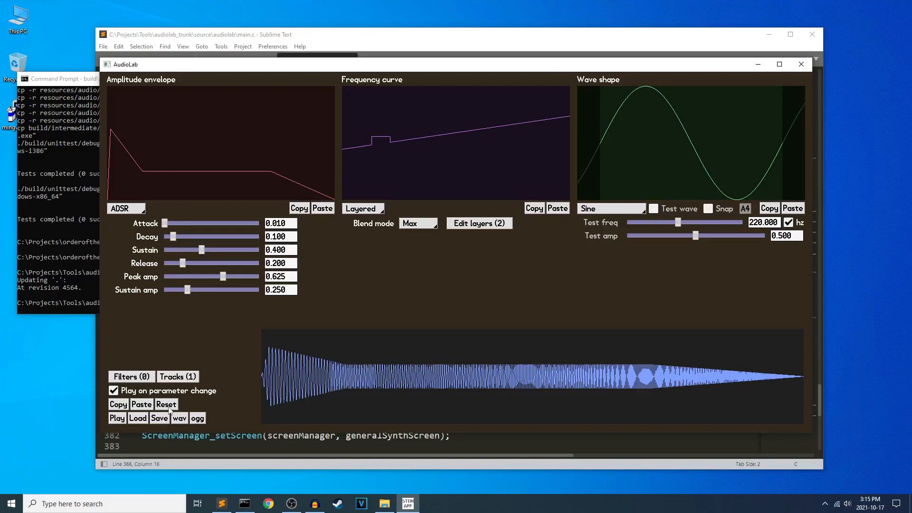
Reset the sound and change the amplitude envelope type to Layered.
click(167, 405)
click(126, 208)
click(126, 252)
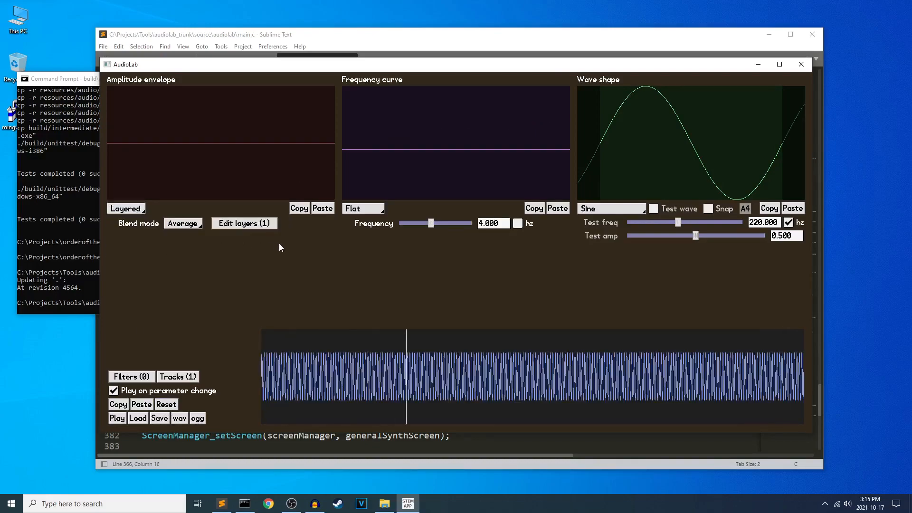
Open the amplitude layers for editing and change the Flat layer to ADSR.
click(244, 223)
click(226, 241)
click(303, 273)
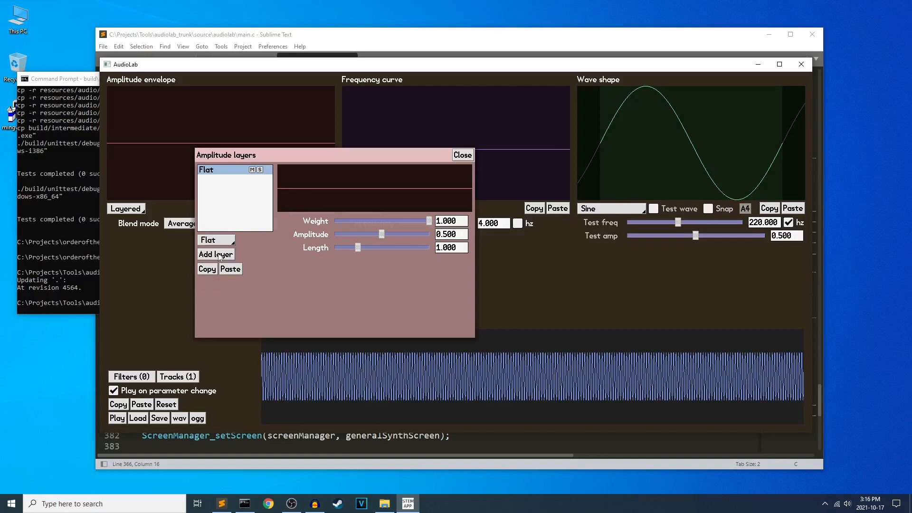
click(227, 240)
click(223, 248)
Add a second amplitude layer and change it to Pulse.
drag(226, 253, 308, 248)
click(307, 251)
click(298, 236)
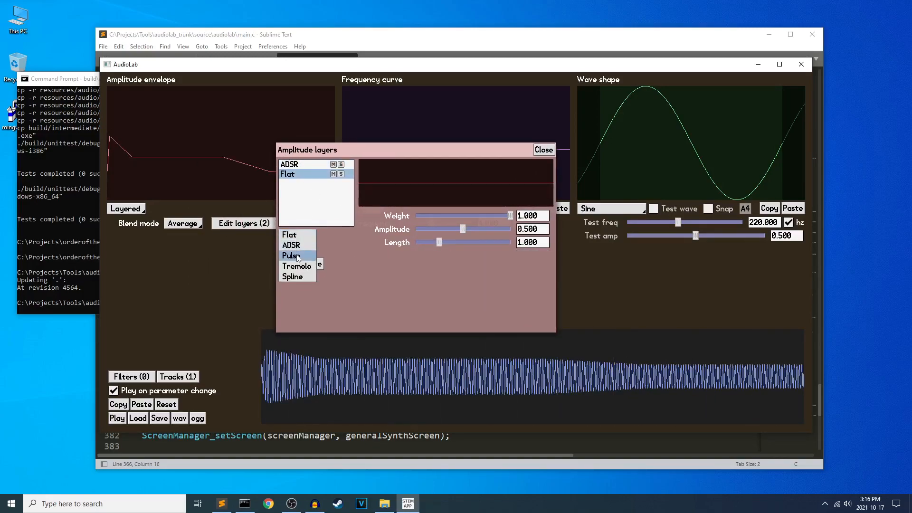
click(298, 257)
Move the amplitude layer editor aside, try the Min blend mode, and set the amplitude blend mode to Max.
drag(432, 148, 458, 190)
click(193, 223)
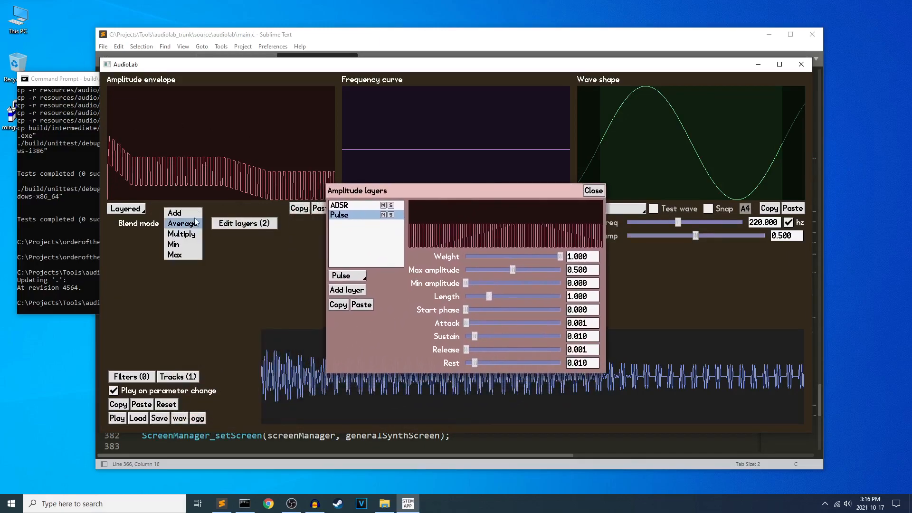
click(190, 244)
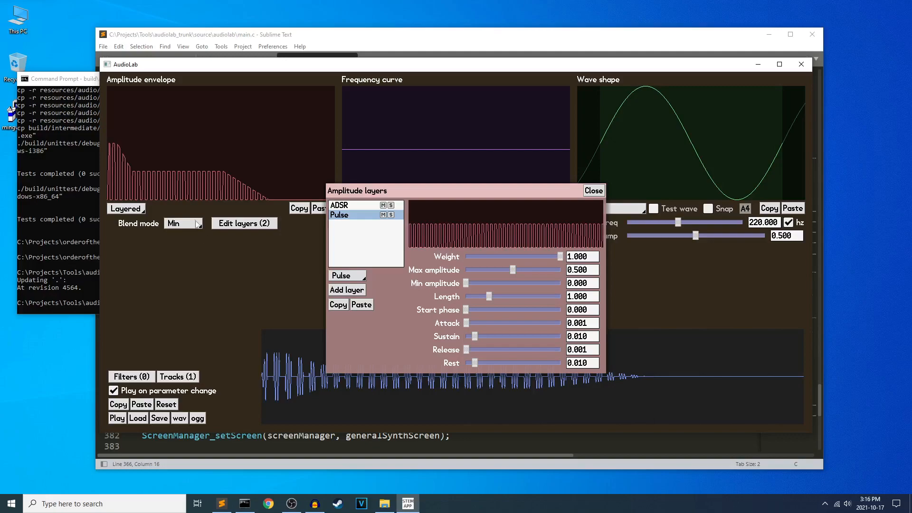
click(199, 226)
click(193, 230)
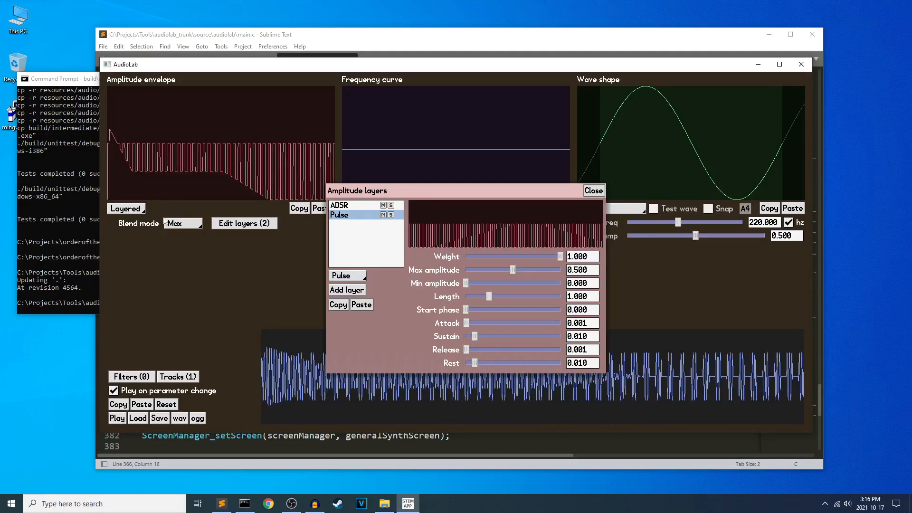
Try the weights of the Pulse and ADSR amplitude layers, keeping both at 1.000.
mouse_move(556, 257)
mouse_down()
mouse_move(466, 257)
mouse_move(561, 256)
mouse_up()
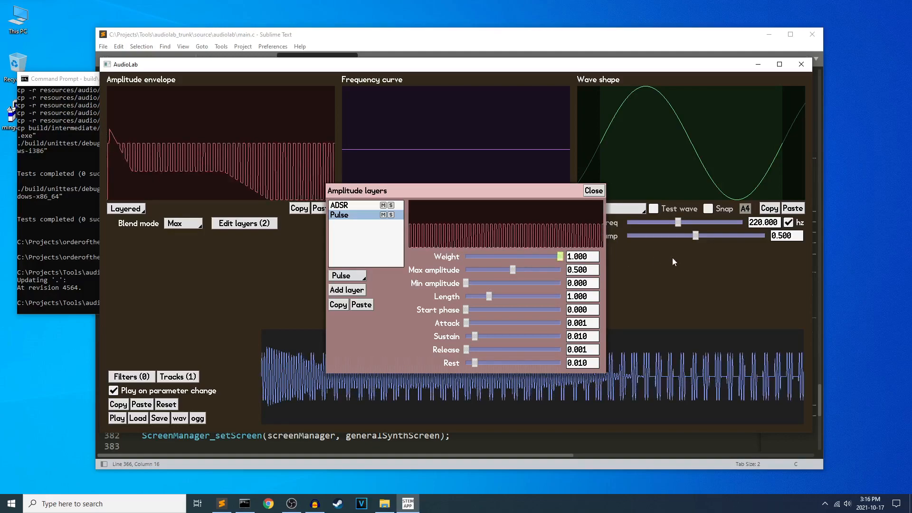
click(346, 206)
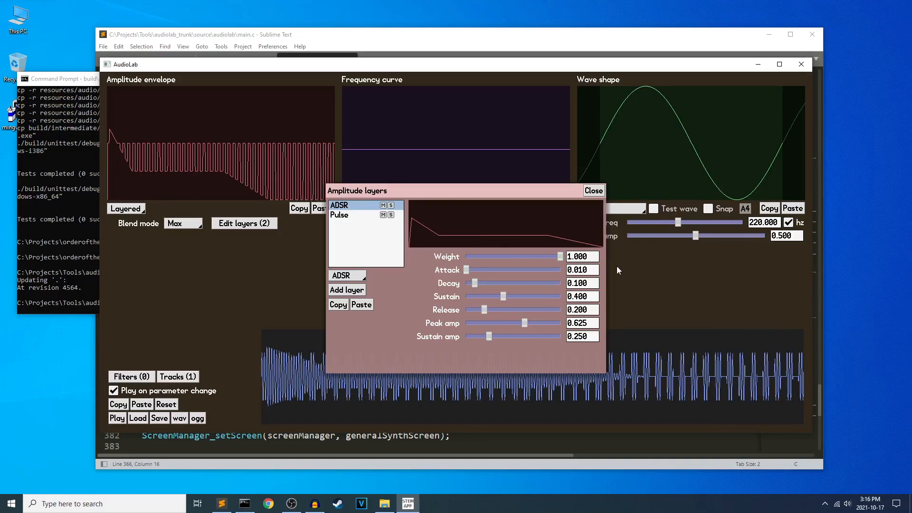
drag(563, 257, 589, 264)
Mute and unmute the ADSR and Pulse layers in turn, and close the amplitude layer editor.
click(382, 206)
click(383, 206)
click(383, 215)
click(382, 215)
drag(430, 201, 256, 168)
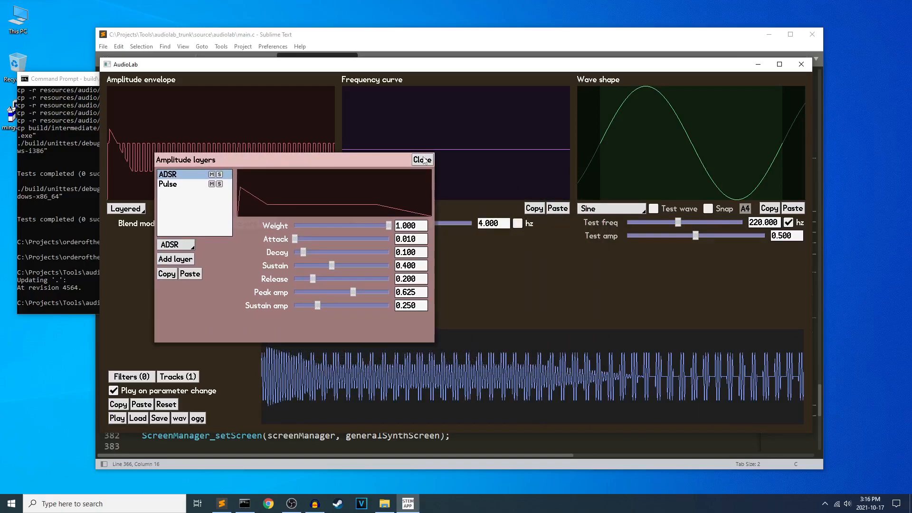
click(419, 156)
Load the multilayer.stemaudio file from the samples folder.
click(138, 418)
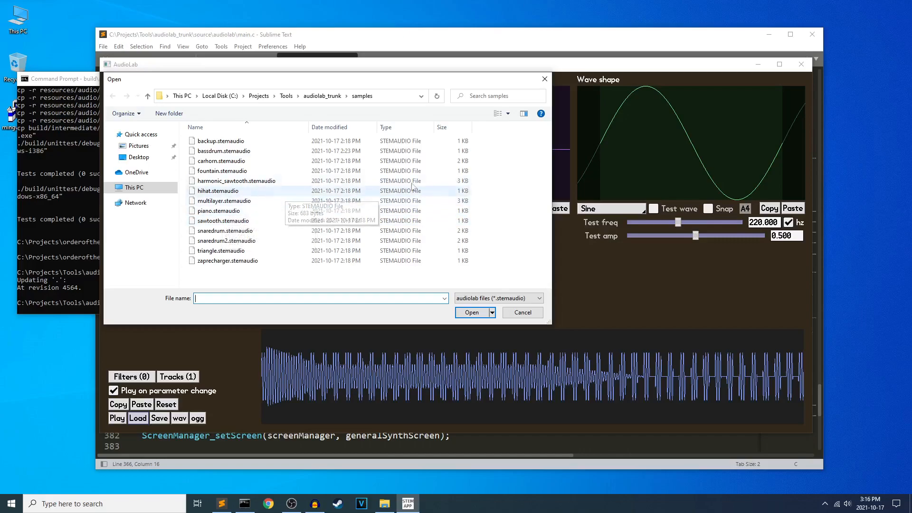
double_click(235, 200)
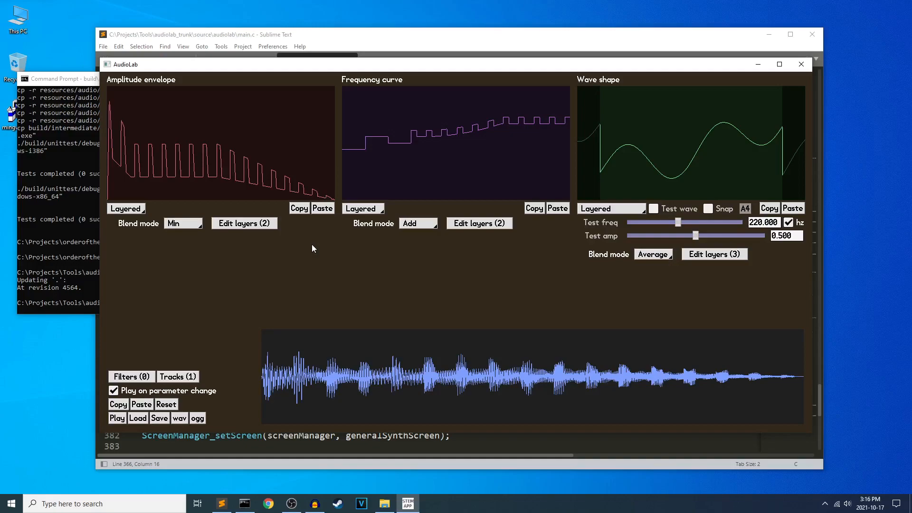
Examine the loaded sound's ADSR and Pulse amplitude layers and its Stairstep frequency layer.
click(240, 223)
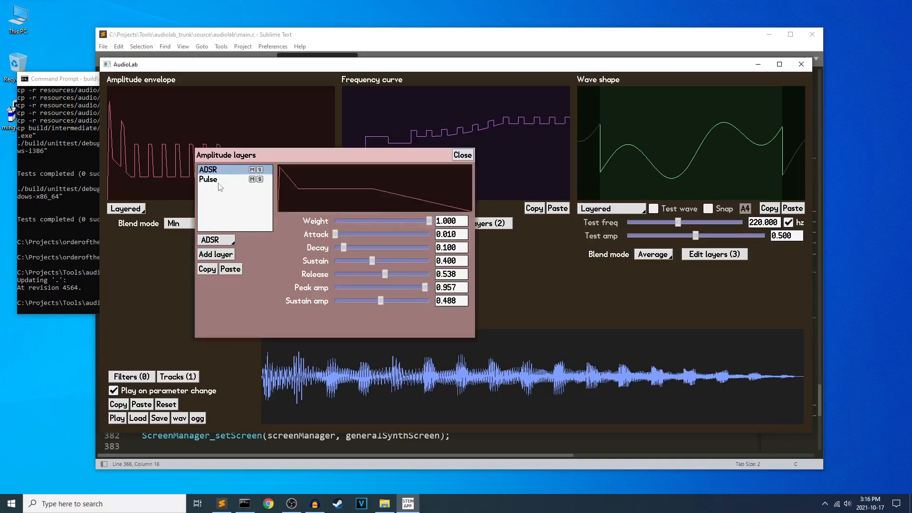
click(225, 181)
click(222, 171)
click(462, 156)
click(506, 224)
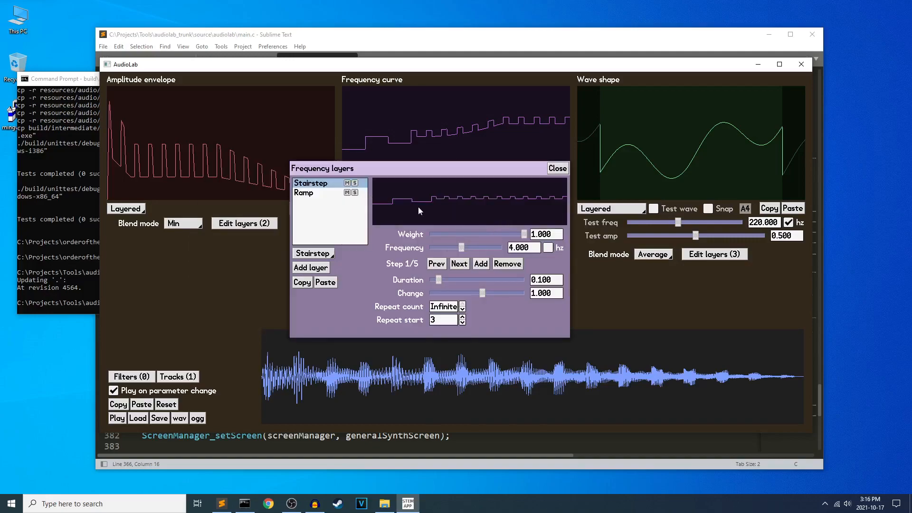
drag(459, 172, 378, 188)
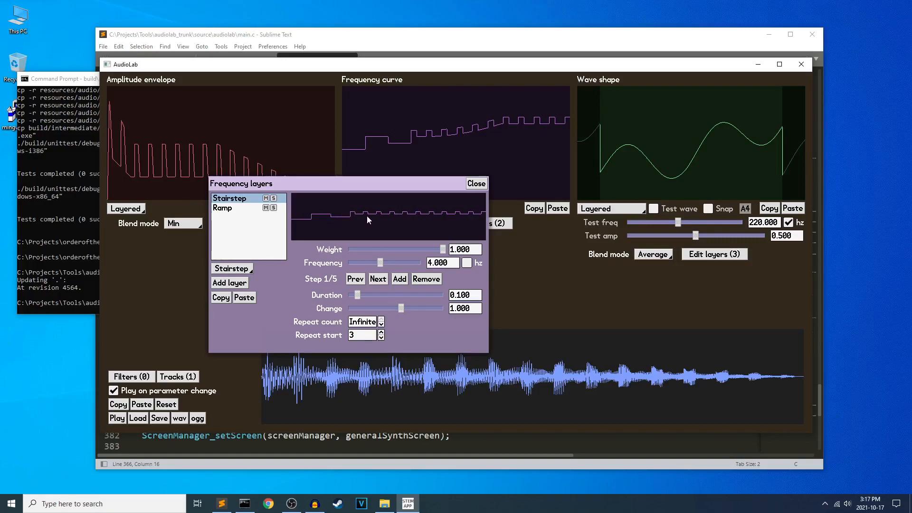
click(476, 183)
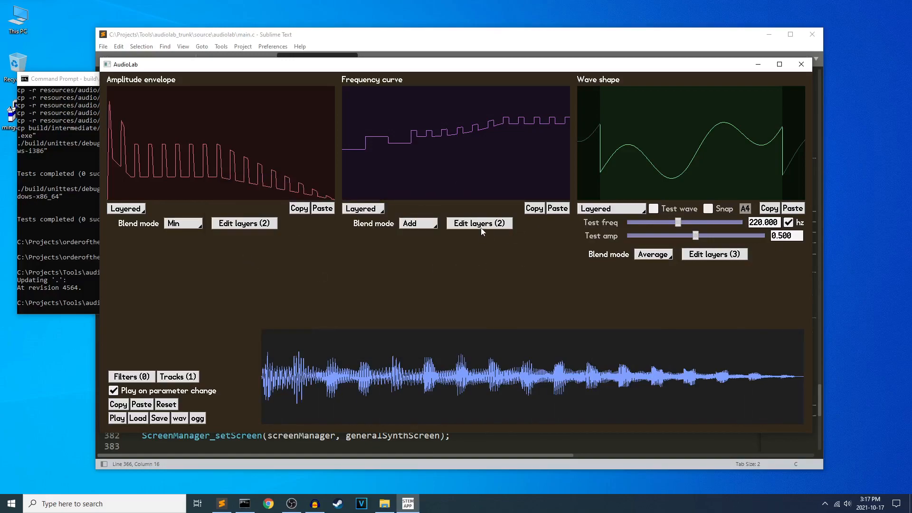
Set the frequency Ramp layer's curve onset to about 0.398 and its curve endpoint to about 0.582.
click(481, 229)
click(223, 209)
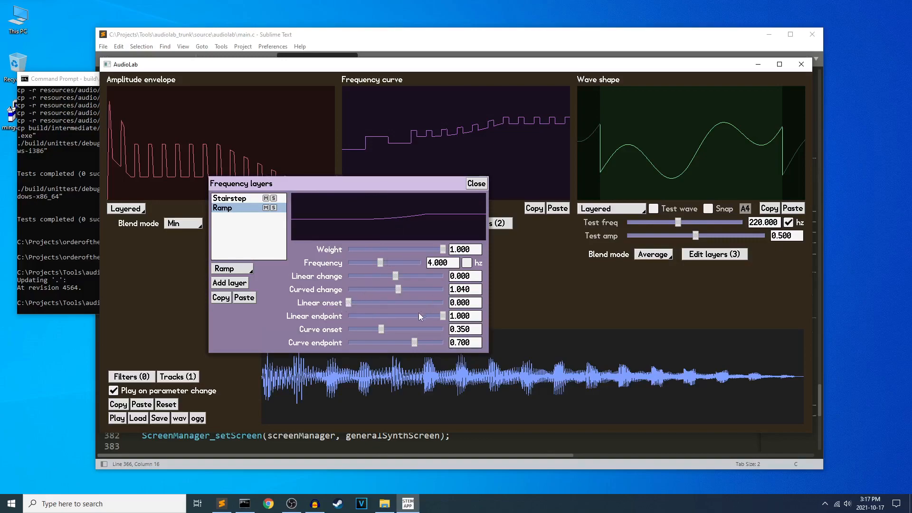
mouse_move(380, 328)
mouse_down()
mouse_move(352, 328)
mouse_move(408, 318)
mouse_move(367, 317)
mouse_up()
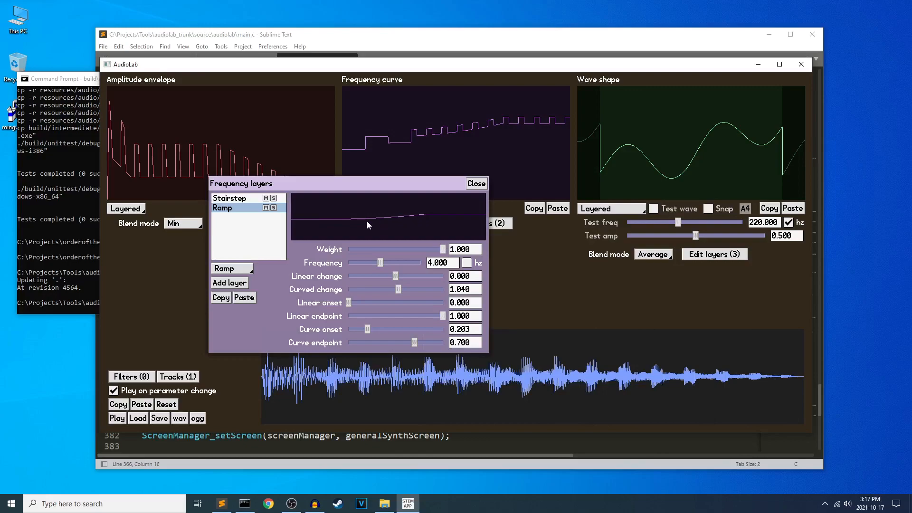
drag(369, 329, 403, 343)
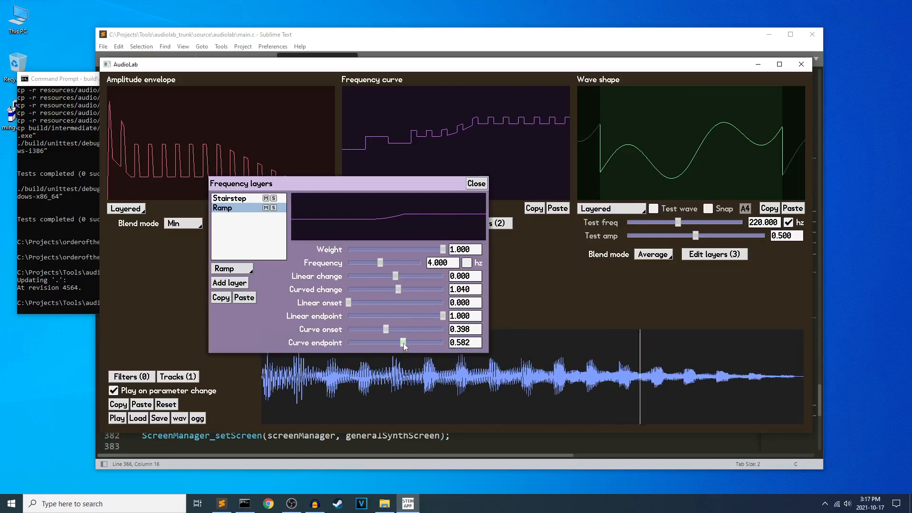
click(475, 184)
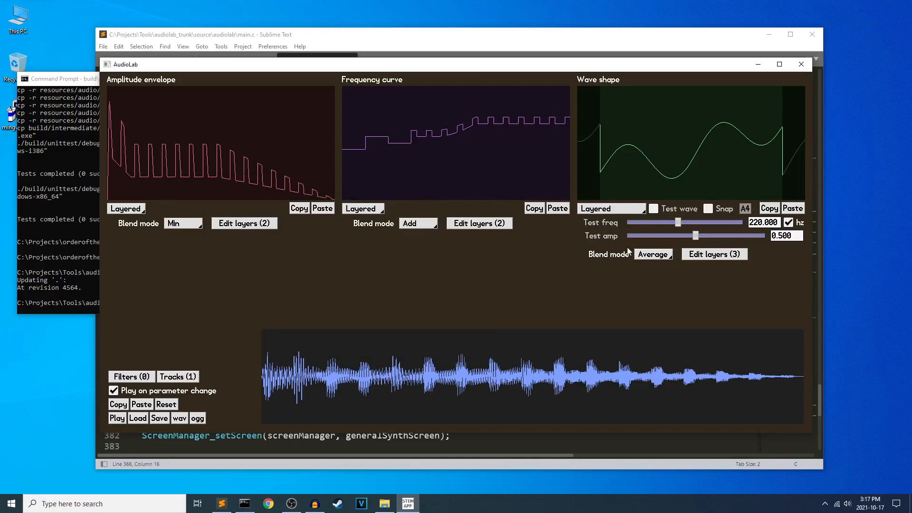
Examine the Sawtooth, Triangle and Sine wave layers of the loaded sound and close the wave layer editor.
click(713, 254)
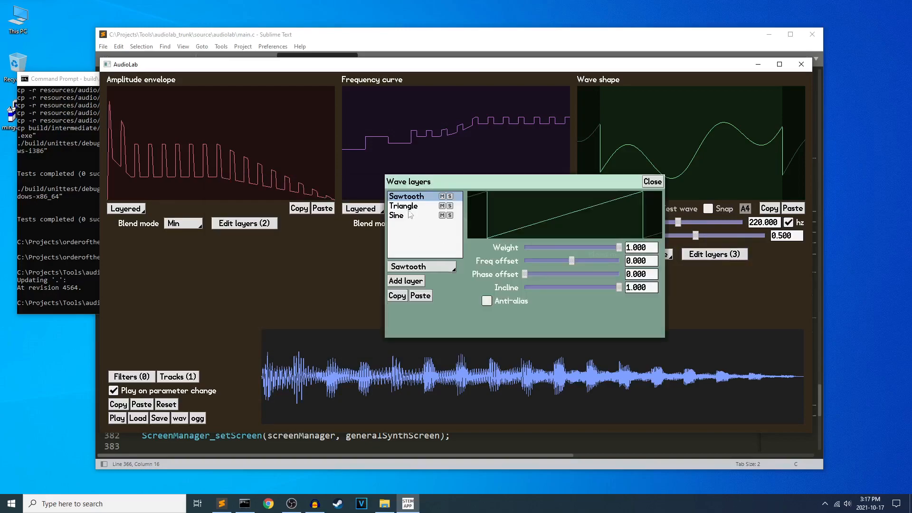
drag(573, 186, 411, 192)
click(268, 218)
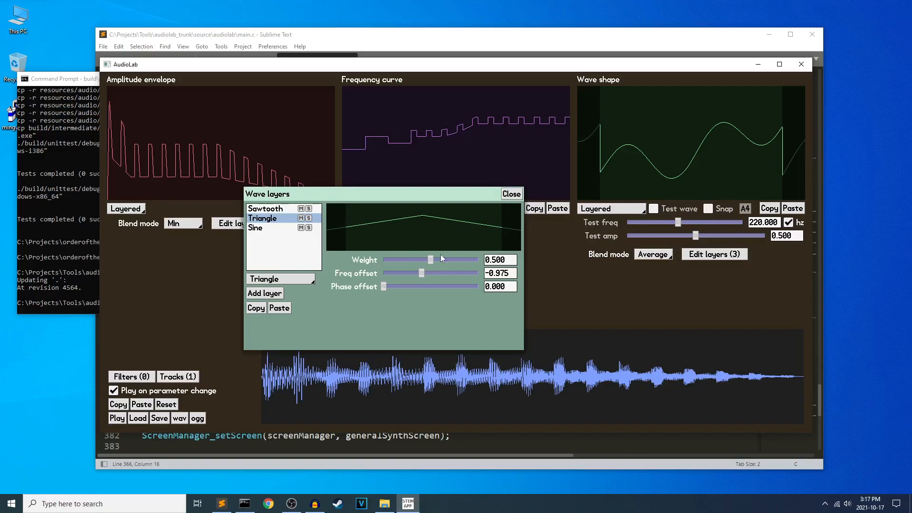
click(275, 229)
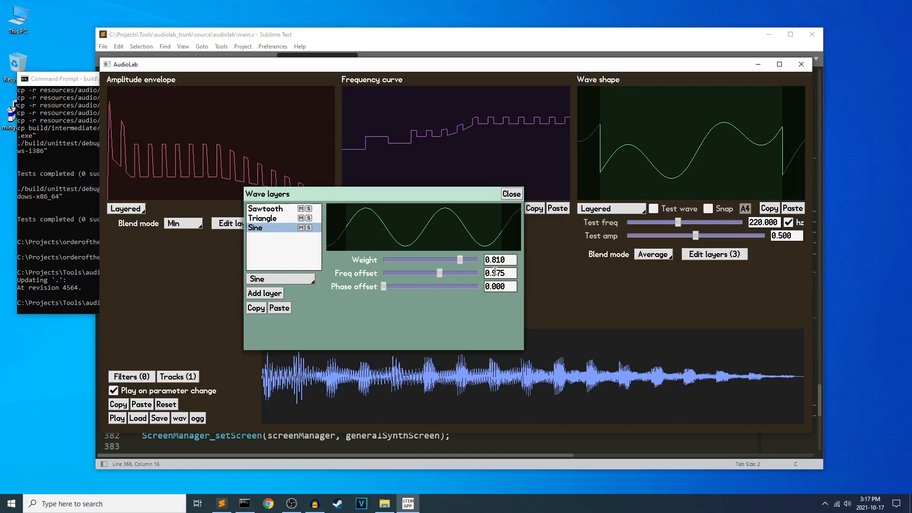
click(513, 195)
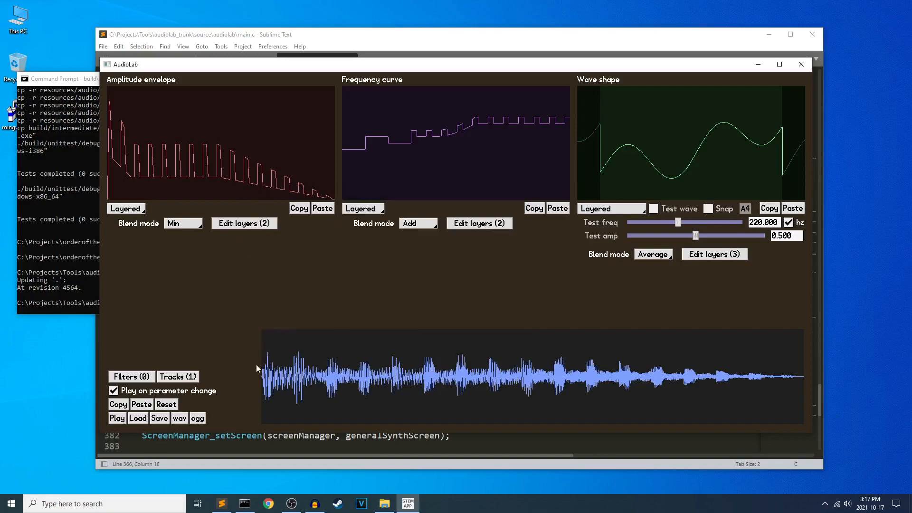
Reset the sound, change the wave shape to Layered, and add a second Sine wave layer.
click(164, 405)
click(611, 208)
click(587, 295)
click(714, 254)
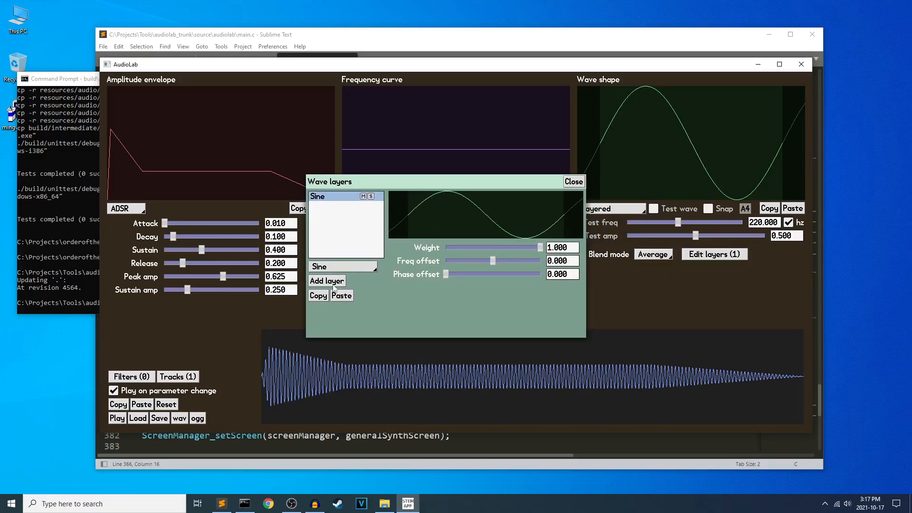
click(334, 284)
Try frequency offsets of about 0.975, 1.975, 0.625 and -0.825 on the second Sine layer, and close the layer editor.
drag(493, 262, 502, 263)
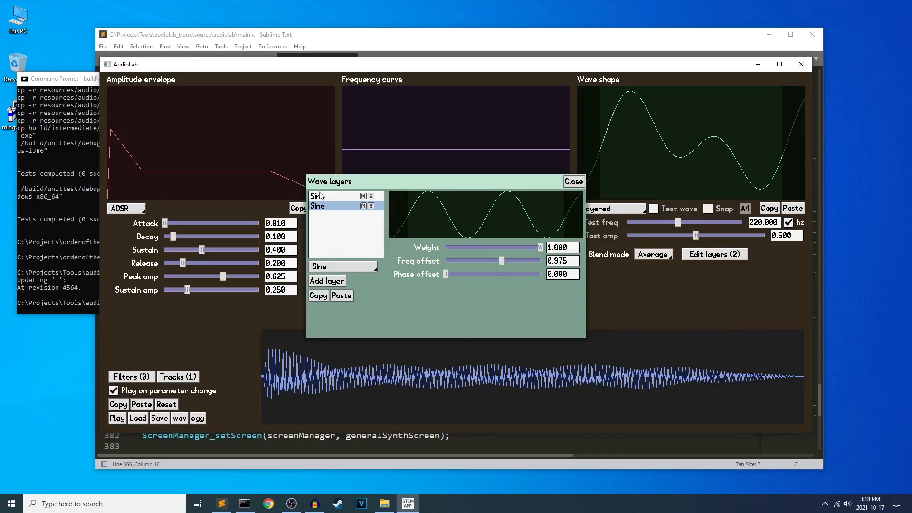
drag(504, 265, 511, 261)
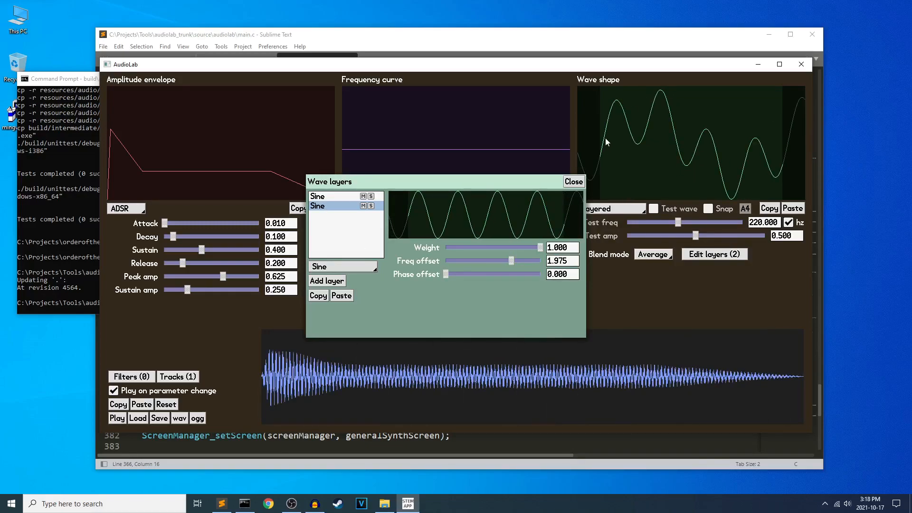
mouse_move(511, 261)
mouse_down()
mouse_move(489, 261)
mouse_move(499, 261)
mouse_up()
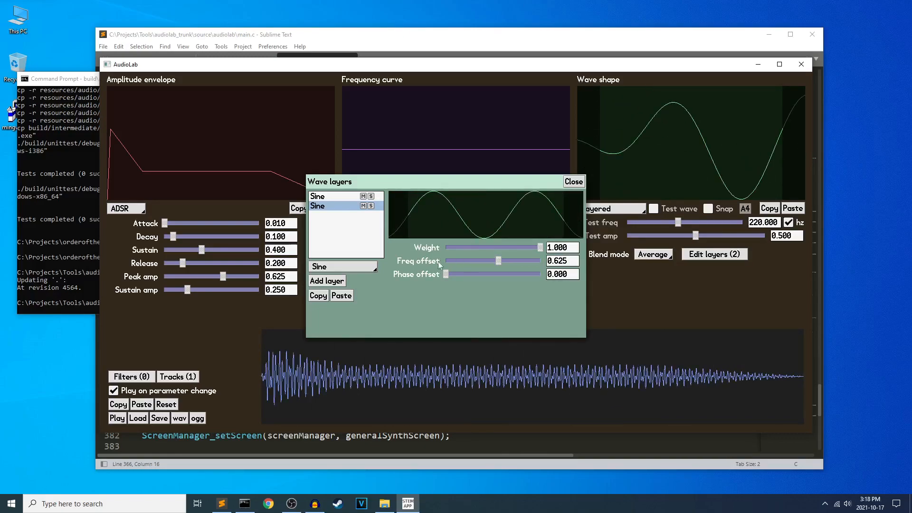
drag(445, 274, 416, 274)
drag(497, 257, 485, 260)
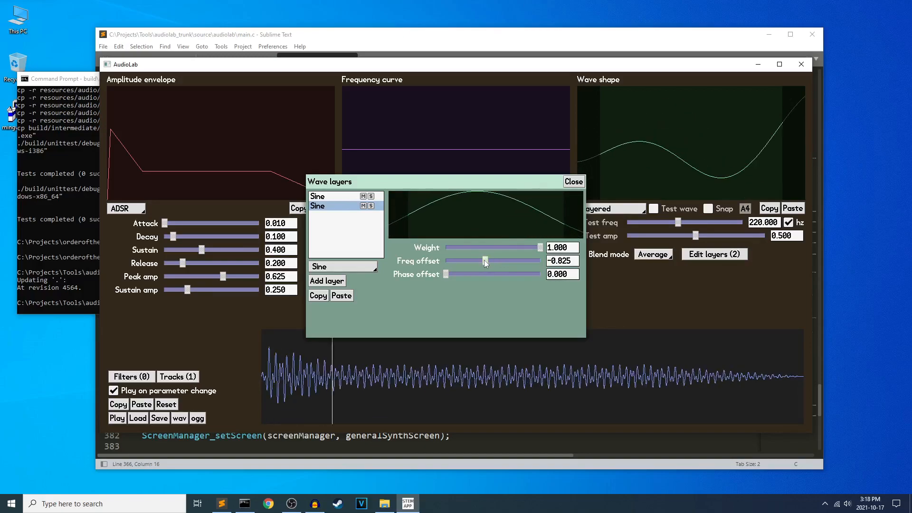
click(573, 181)
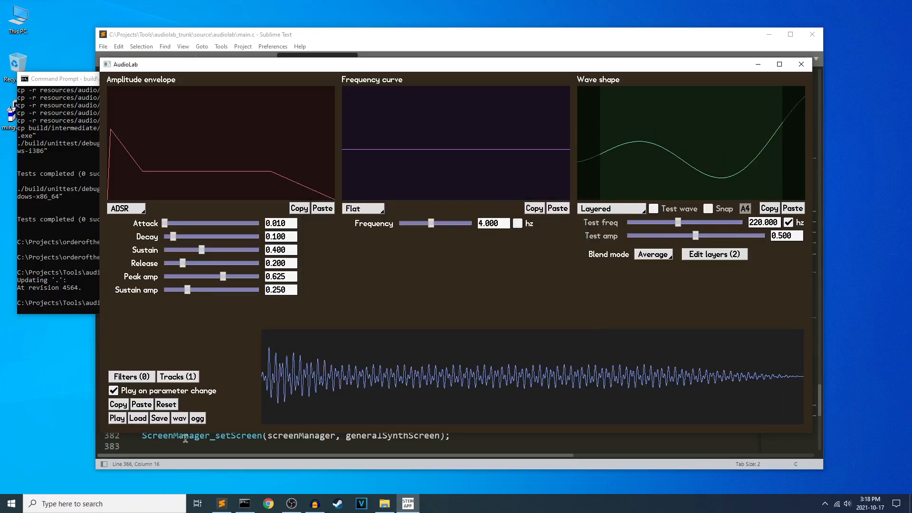
Load the harmonic_sawtooth.stemaudio file from the samples folder.
click(135, 419)
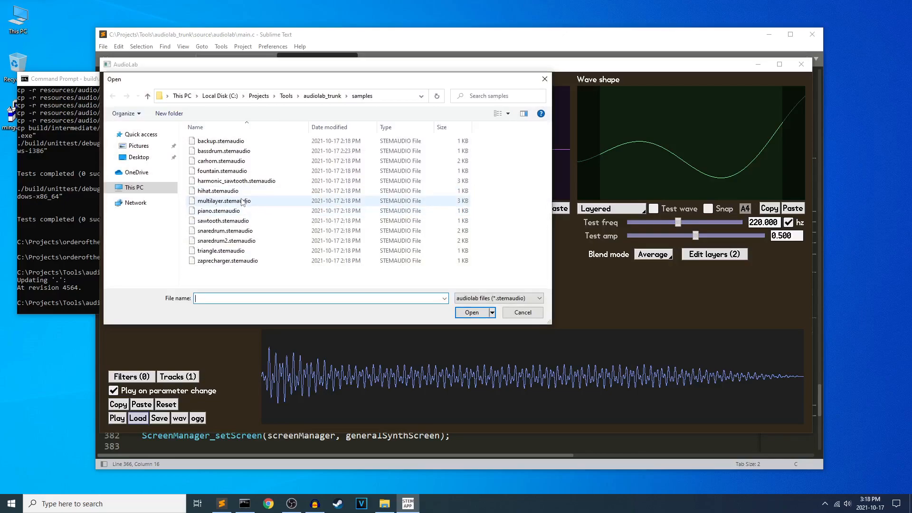
double_click(247, 182)
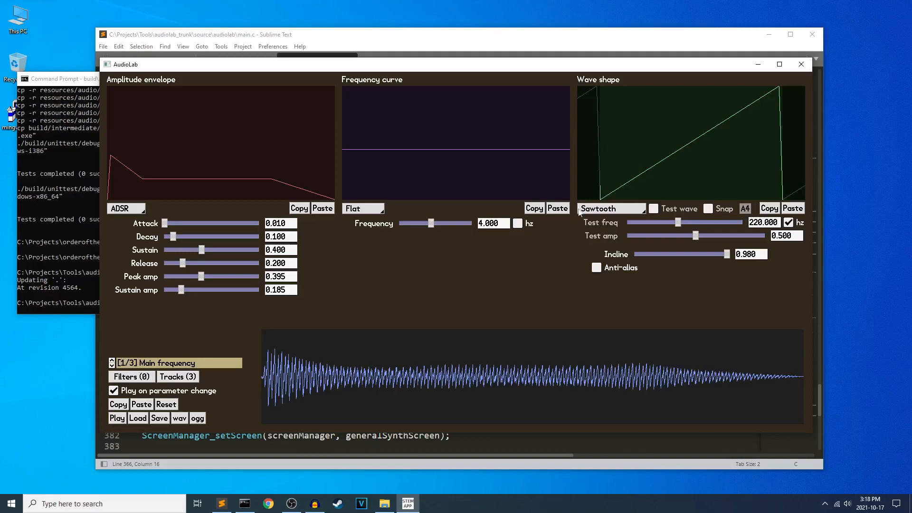
click(605, 213)
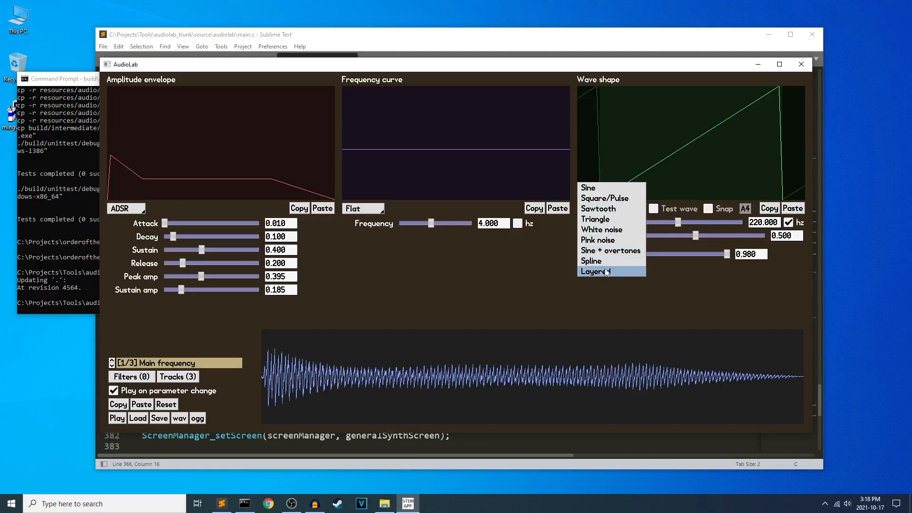
click(704, 274)
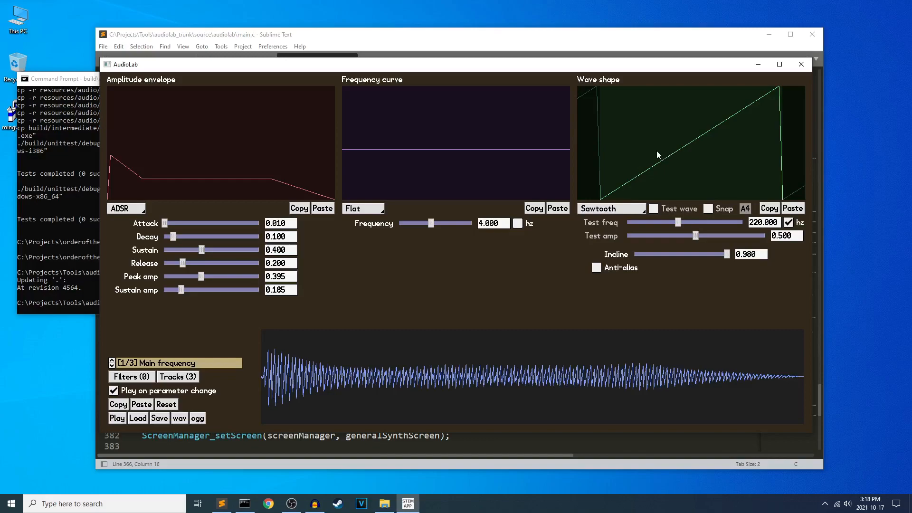
Try a Layered frequency curve on the Main frequency track, view its layers, and return the curve to Flat.
click(360, 209)
click(361, 319)
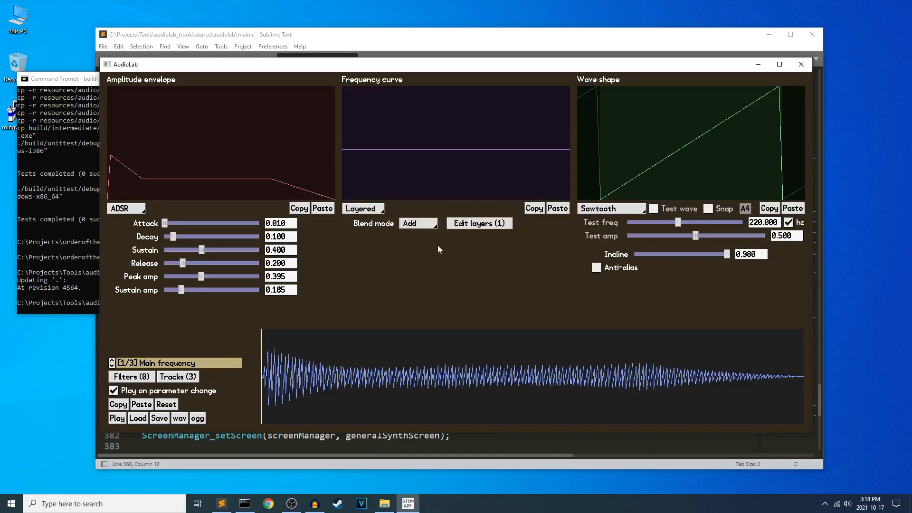
click(489, 222)
click(560, 169)
click(359, 213)
click(364, 156)
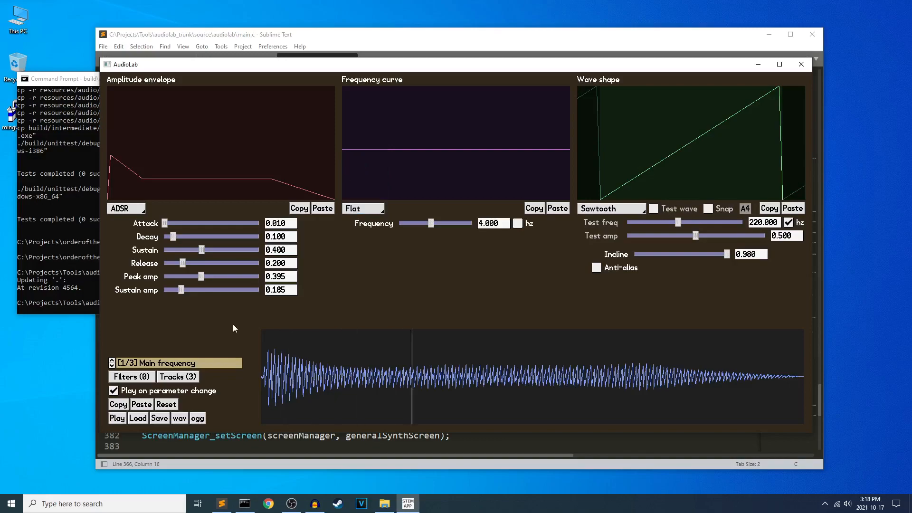
Stagger the tracks in the timeline: High harmonic at offset 0.942, Main frequency starting after that, Low harmonic at offset 0.000 and blend 1.000.
click(171, 377)
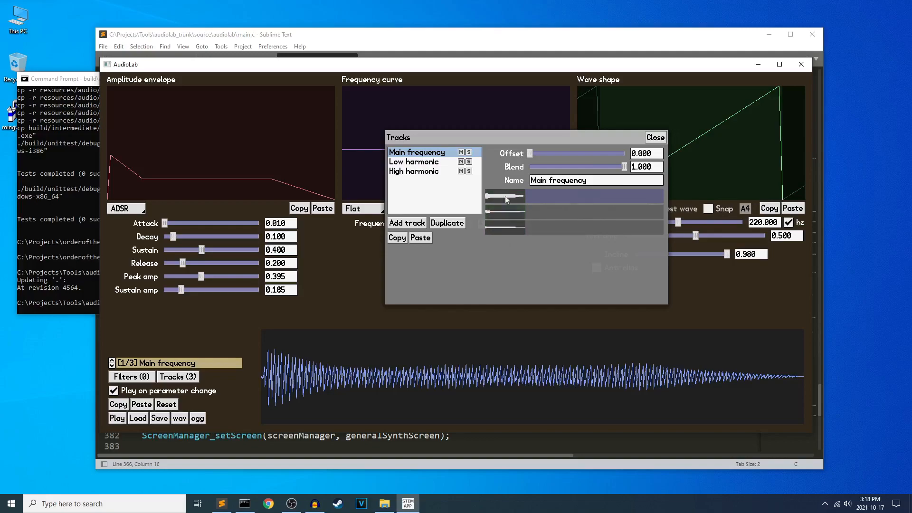
drag(534, 138, 322, 159)
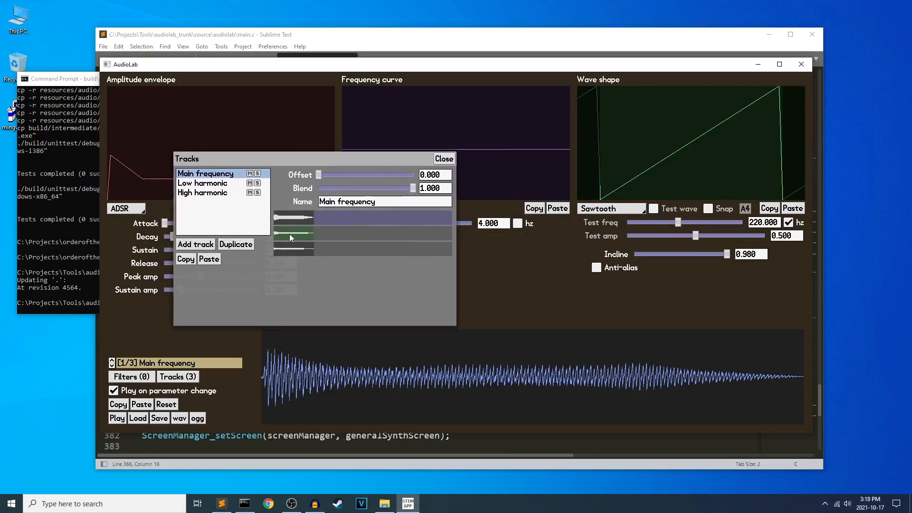
drag(287, 229, 365, 246)
mouse_move(304, 231)
mouse_down()
mouse_move(372, 216)
mouse_move(302, 233)
mouse_up()
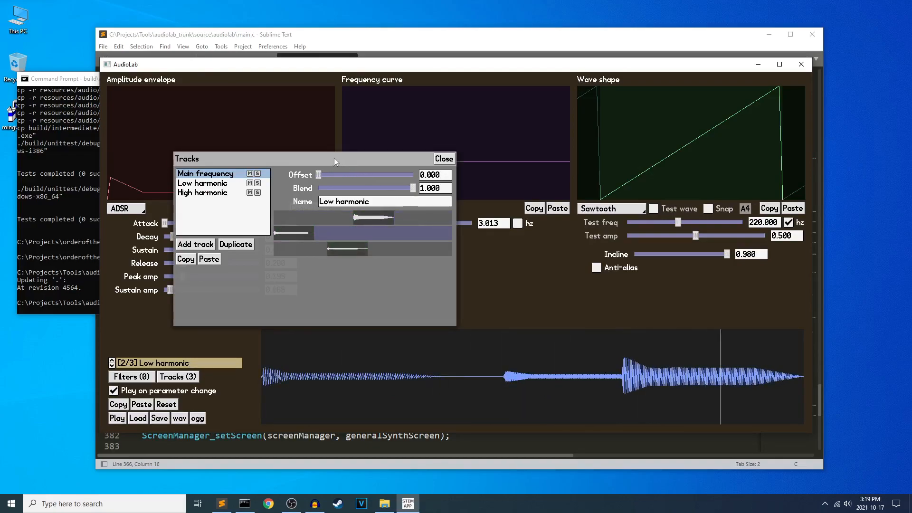
drag(319, 175, 291, 174)
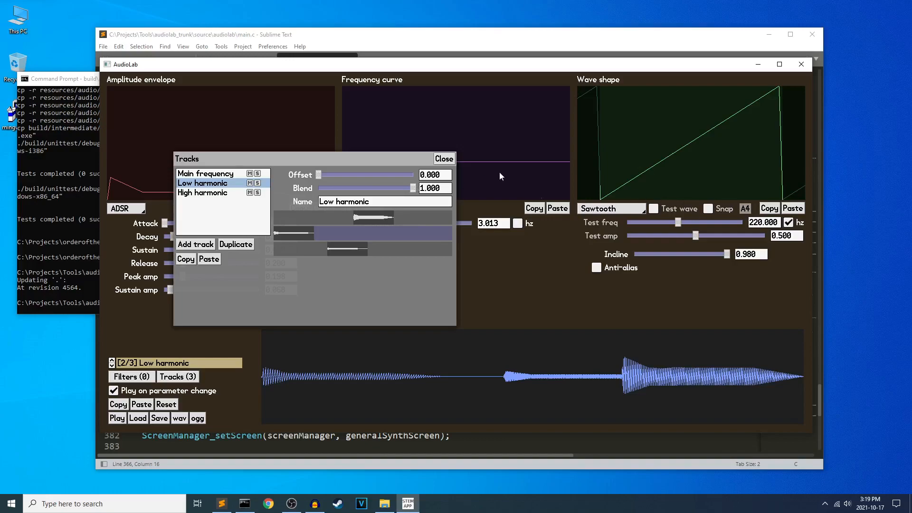
drag(412, 188, 437, 178)
Mute all three tracks, solo the two harmonic tracks in turn, unmute everything, and close the track editor with High harmonic selected.
click(251, 174)
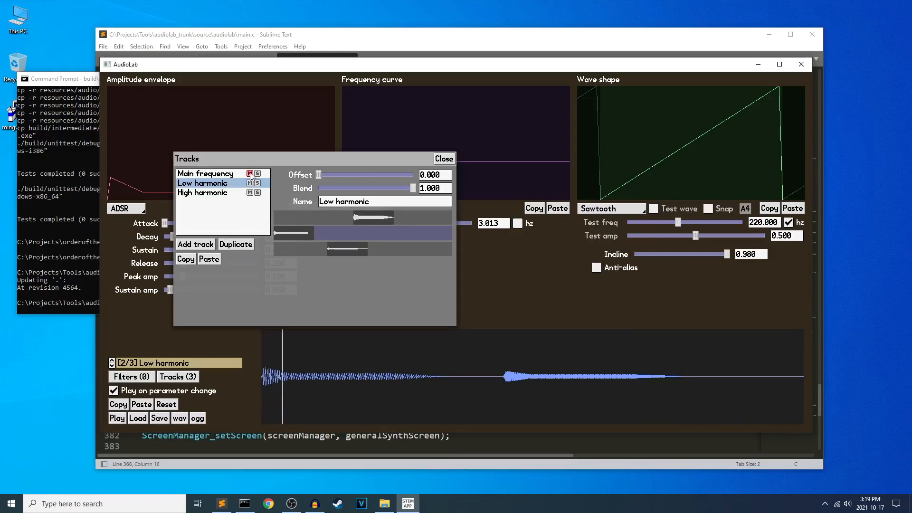
click(250, 183)
click(250, 193)
click(257, 184)
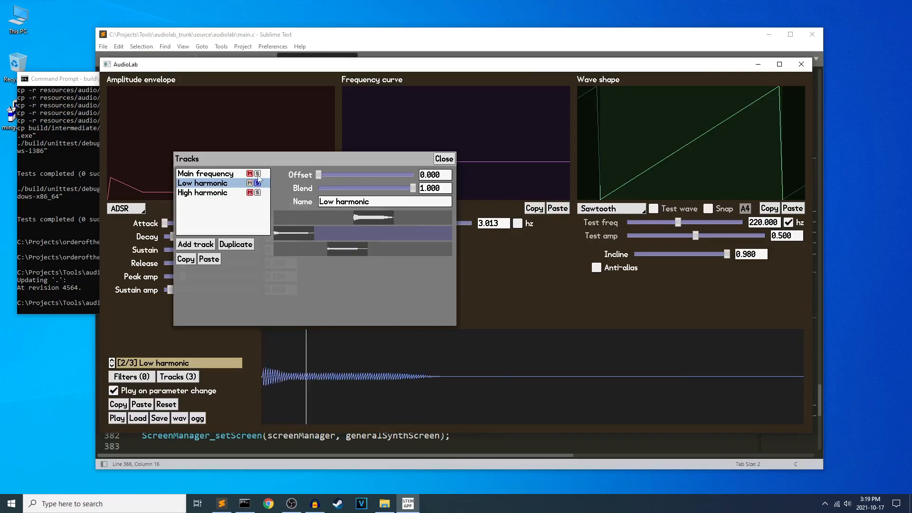
click(257, 193)
click(257, 193)
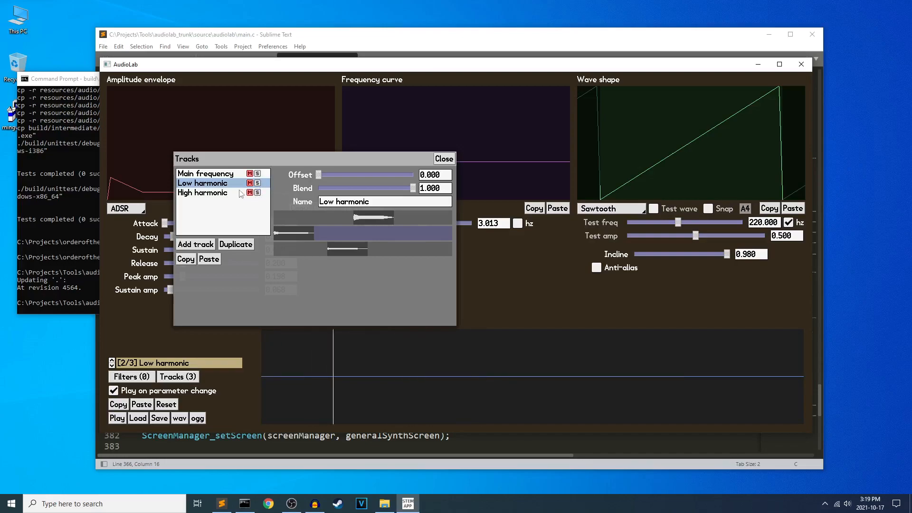
click(250, 183)
click(250, 192)
click(250, 174)
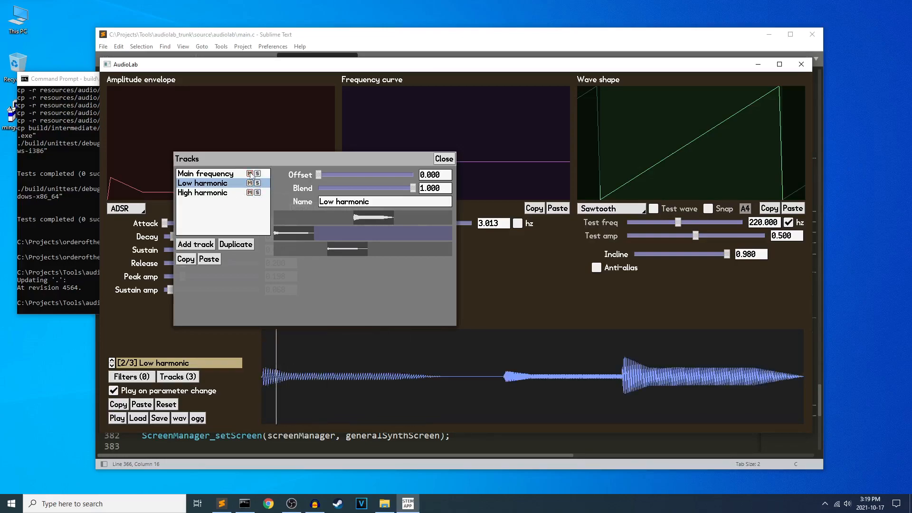
click(228, 193)
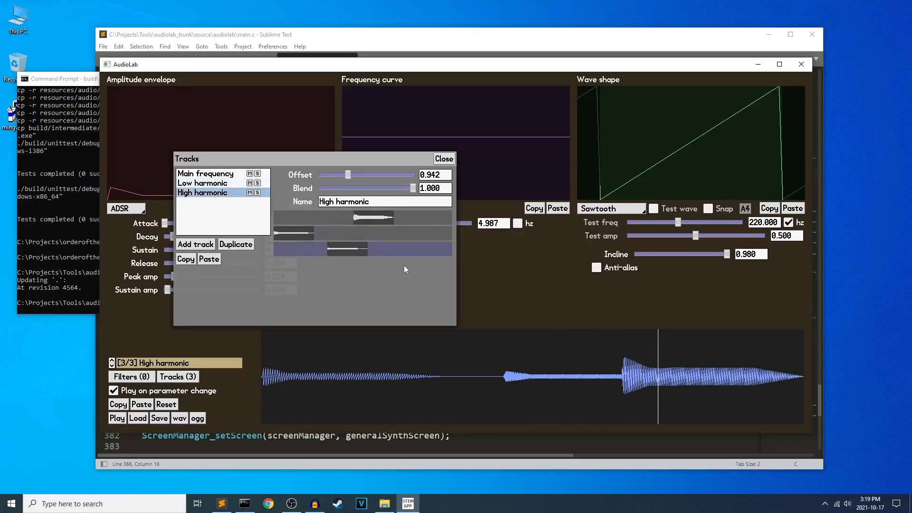
click(443, 159)
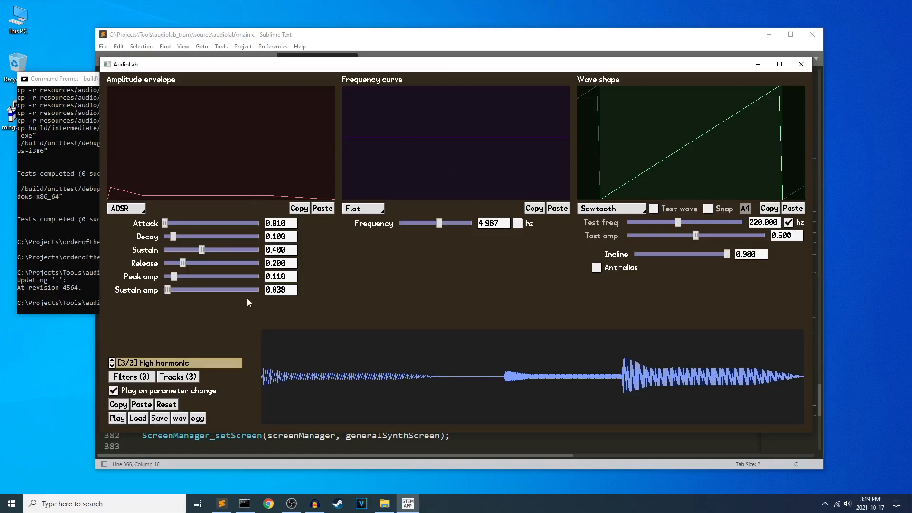
Switch to File Explorer and look through the source files in the audiolab folder.
click(384, 504)
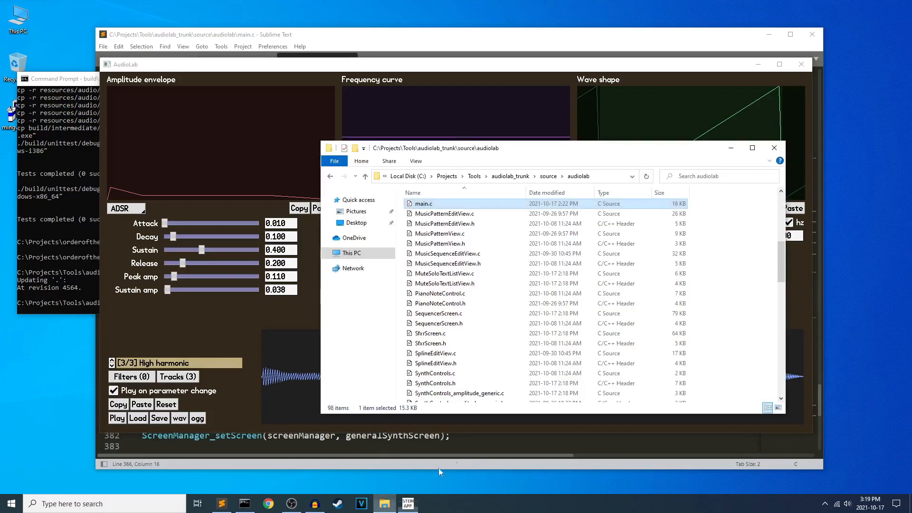
click(478, 205)
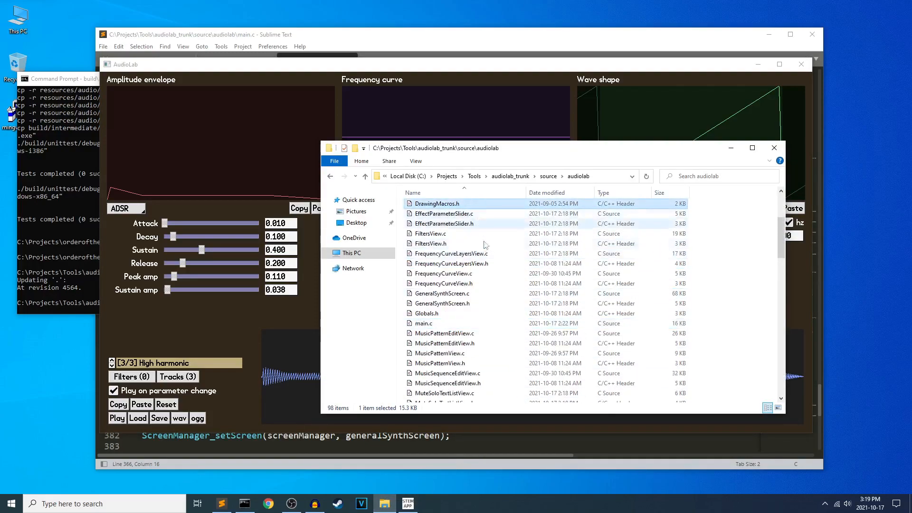
scroll(480, 237, up, 4)
click(499, 207)
scroll(475, 285, down, 20)
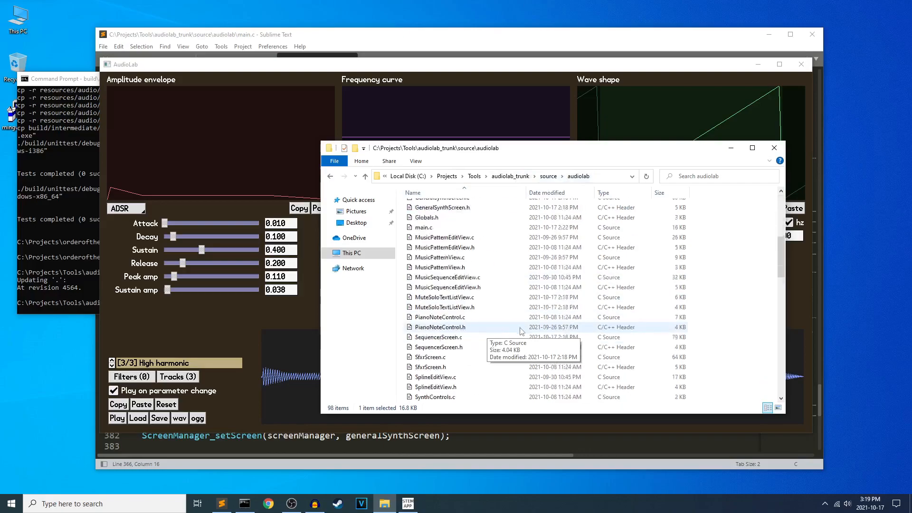
shift+click(474, 387)
scroll(474, 392, down, 4)
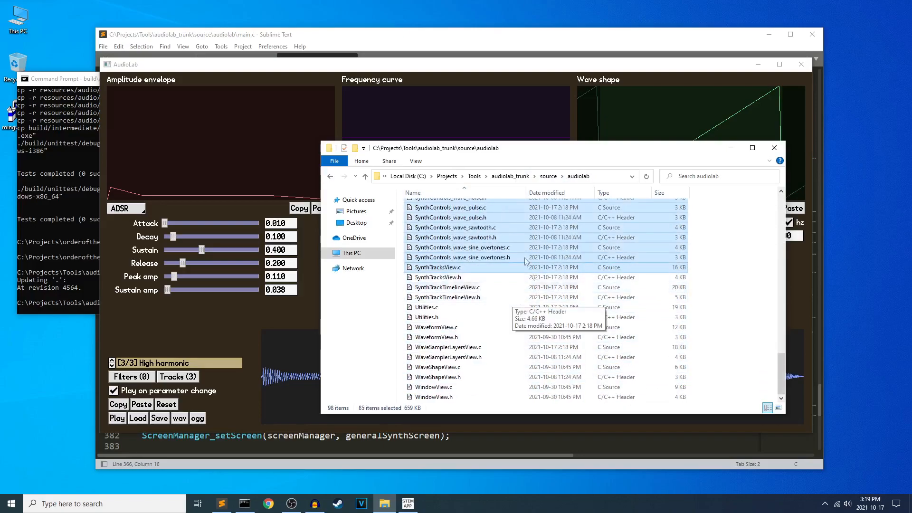
shift+click(474, 397)
click(474, 377)
scroll(474, 332, up, 20)
Go to the StemLibProjects\audiosynth_trunk\source\audiosynth folder under C:\Projects.
click(439, 179)
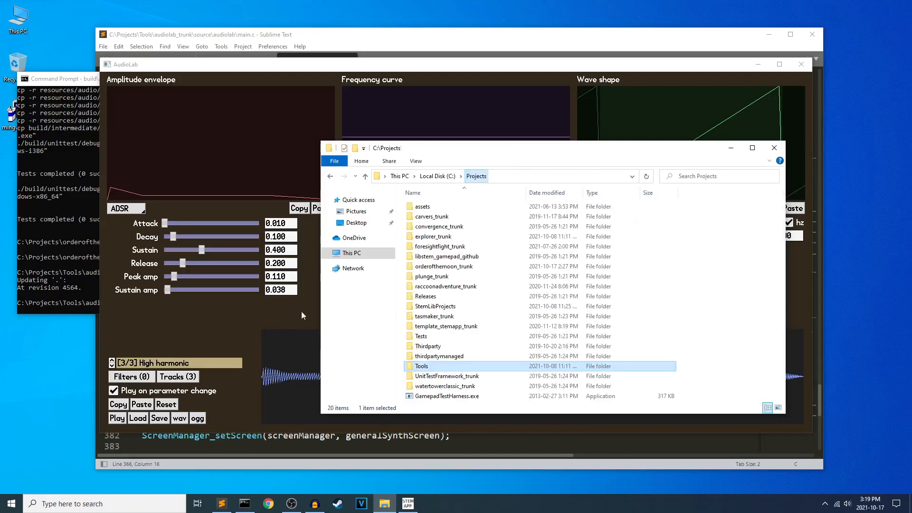
double_click(448, 308)
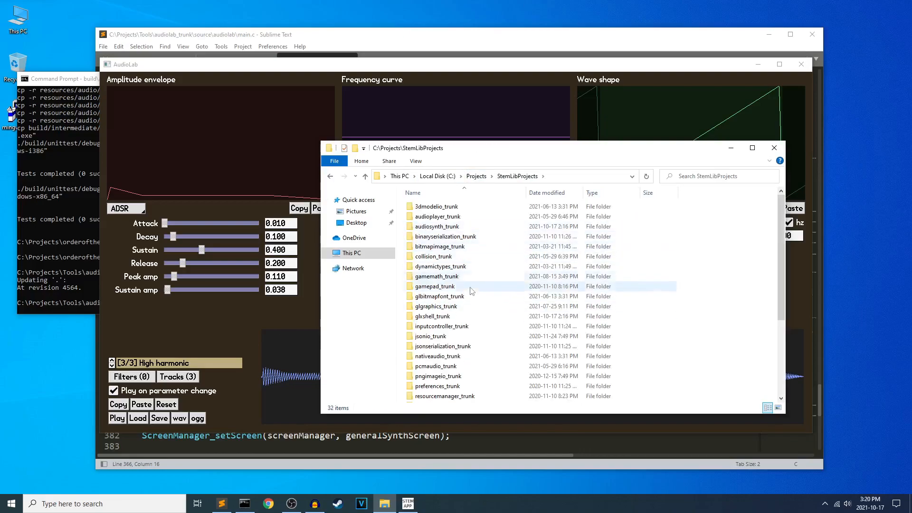
double_click(464, 226)
double_click(439, 225)
double_click(429, 207)
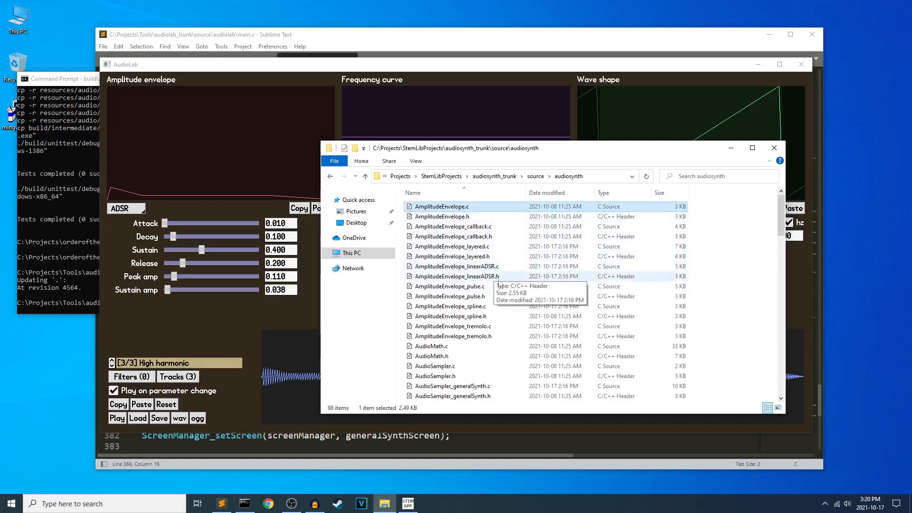
Look through the audiosynth source files, from the AmplitudeEnvelope variants to the SignalFilter and WaveSampler files.
click(503, 336)
click(479, 233)
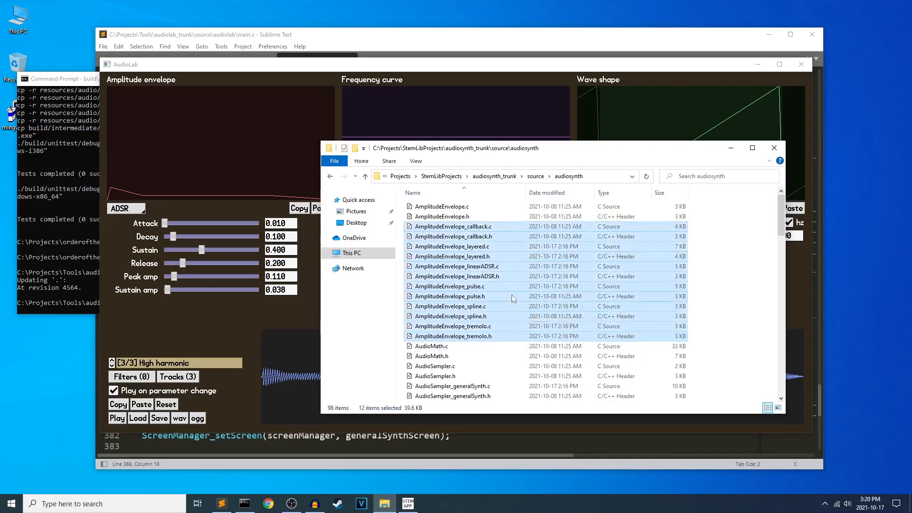
scroll(489, 257, down, 6)
click(477, 224)
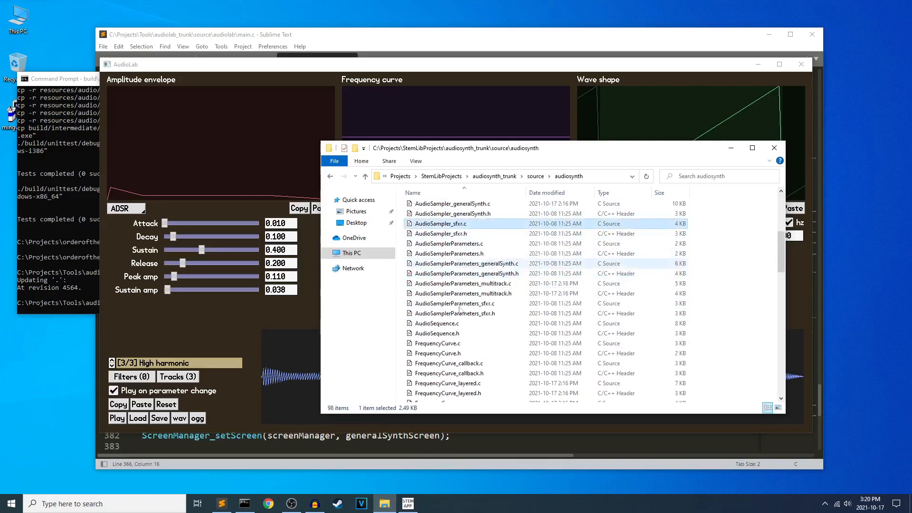
scroll(515, 302, down, 7)
scroll(492, 302, down, 4)
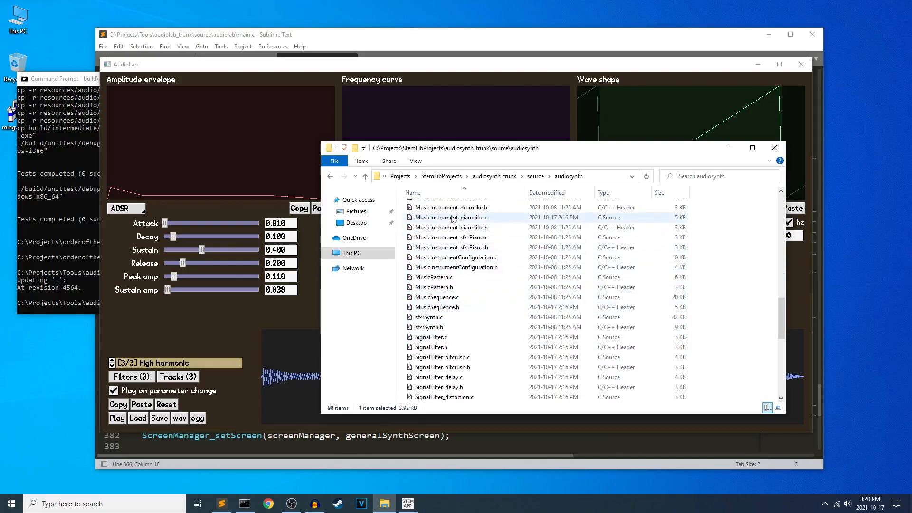
scroll(491, 280, down, 9)
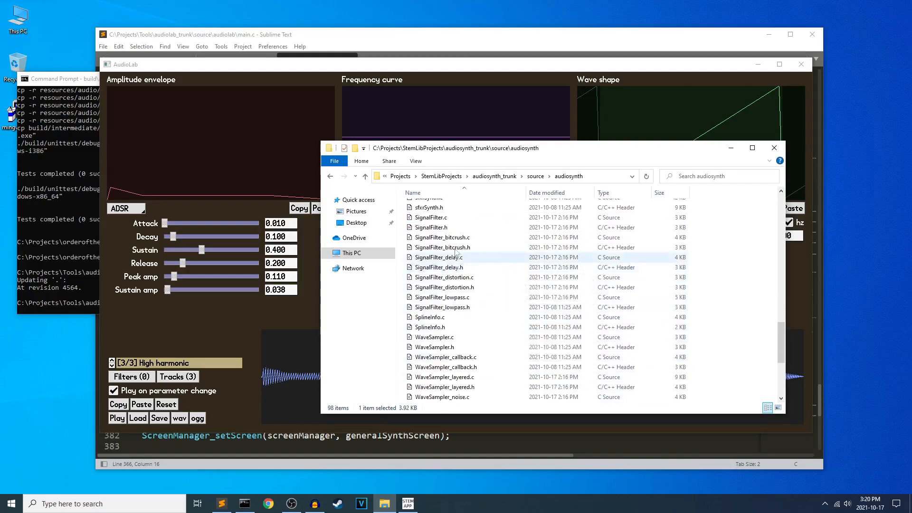
scroll(489, 285, up, 14)
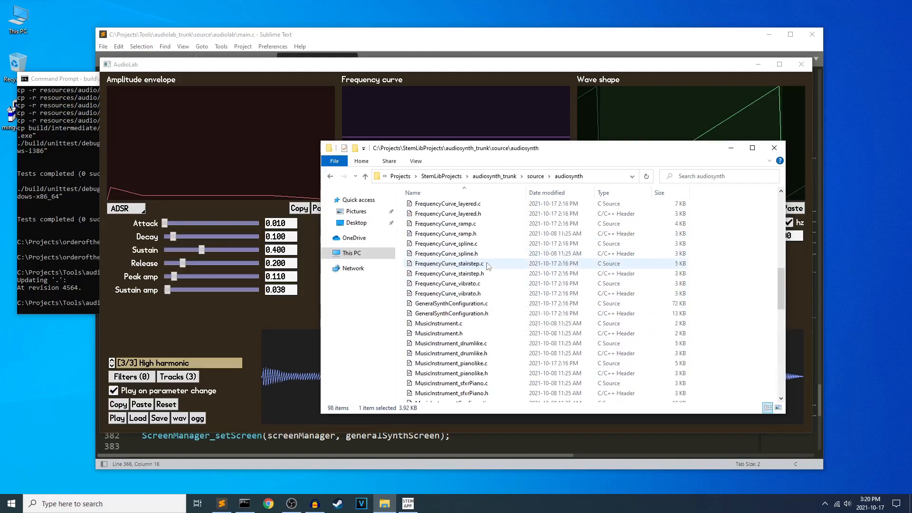
Return to the audiolab source folder in File Explorer and bring AudioLab to the front.
click(329, 176)
click(330, 177)
click(329, 176)
click(330, 176)
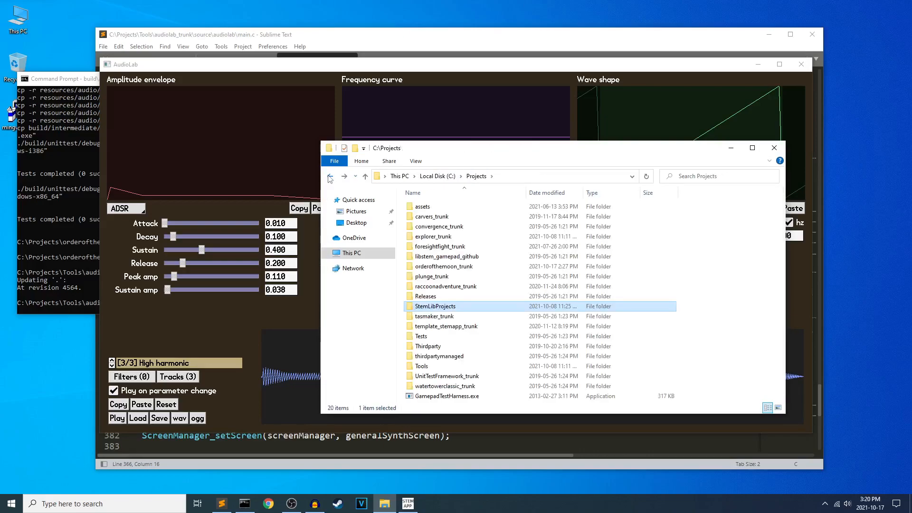
click(330, 176)
click(461, 66)
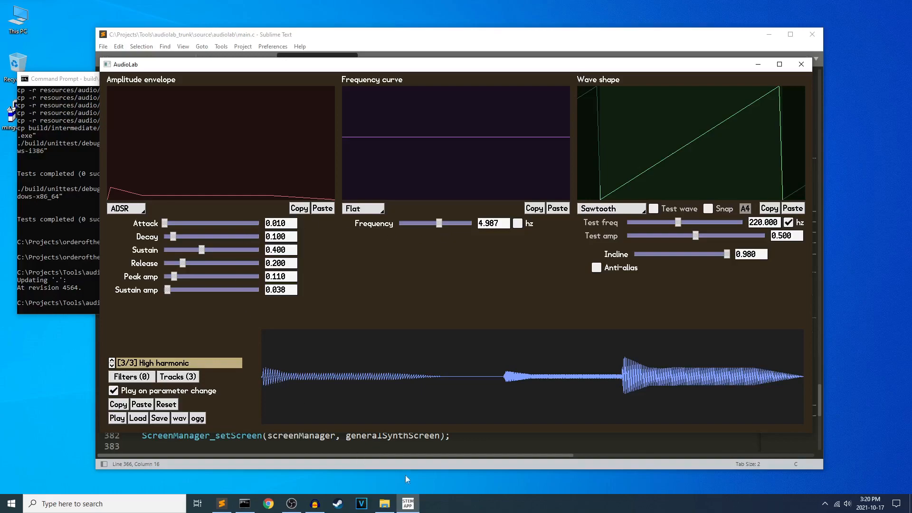
Switch to File Explorer and open carhorn.stemaudio from the audiolab_trunk\samples folder in Sublime Text.
click(384, 504)
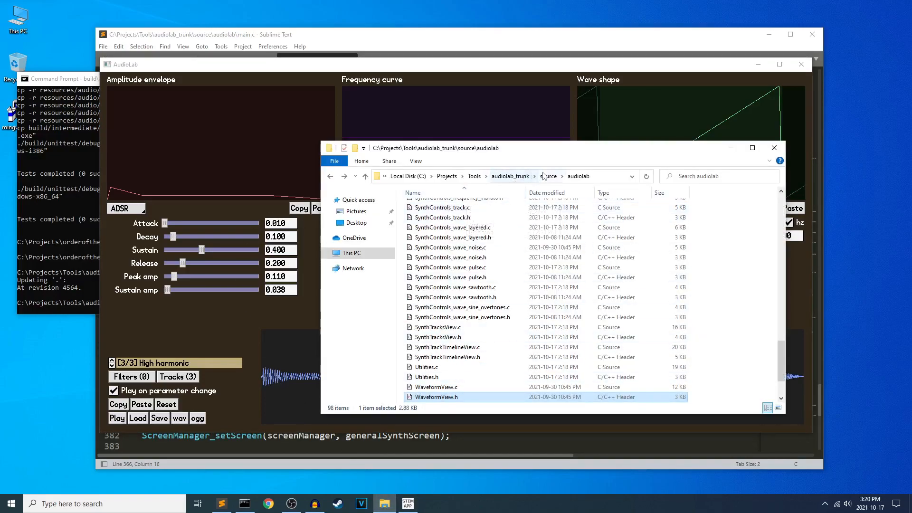
click(510, 176)
double_click(426, 261)
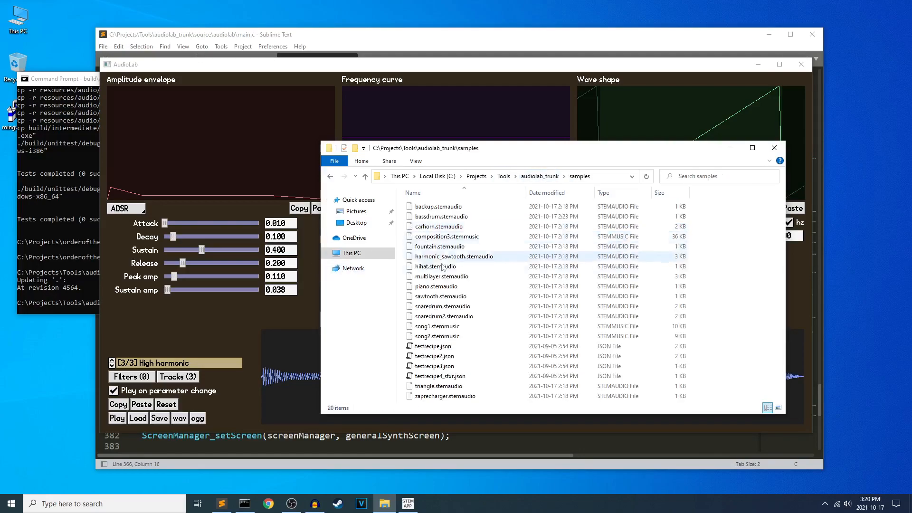
click(429, 225)
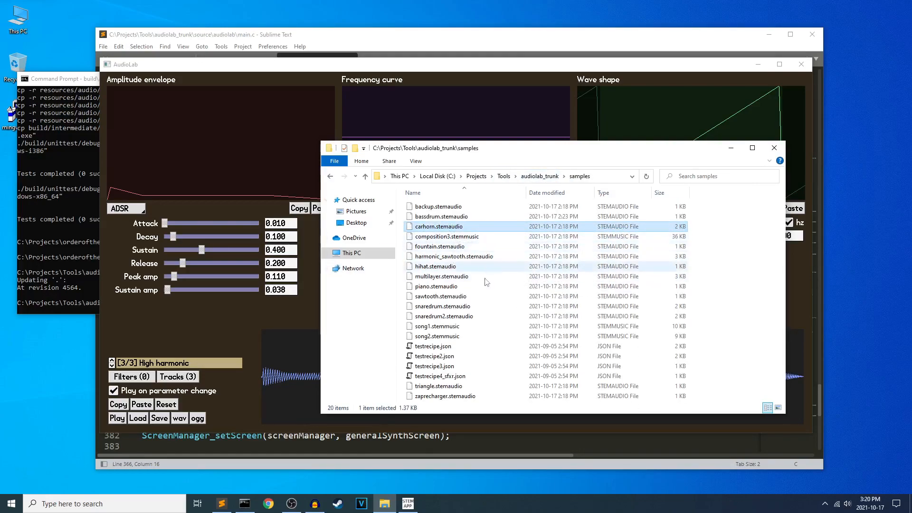
right_click(427, 226)
click(470, 255)
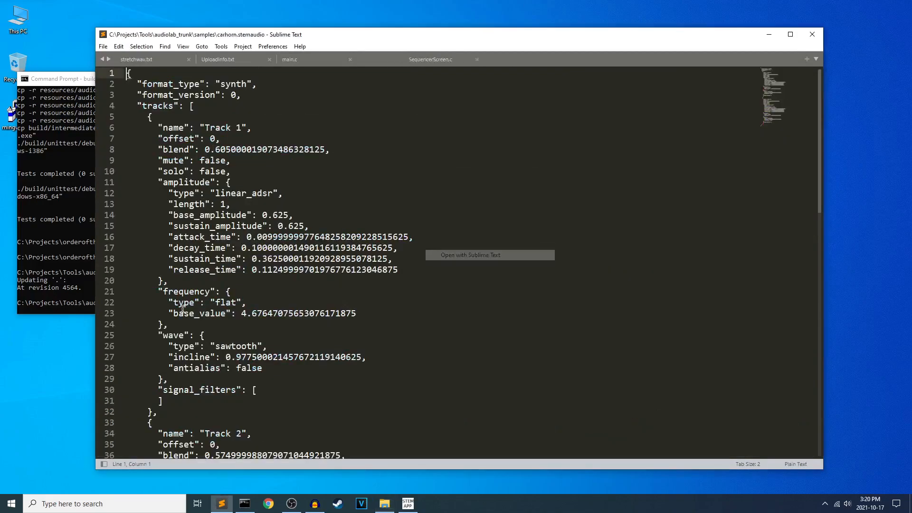
Examine the track definitions in carhorn.stemaudio and compare them with the synth settings in AudioLab.
scroll(399, 244, down, 15)
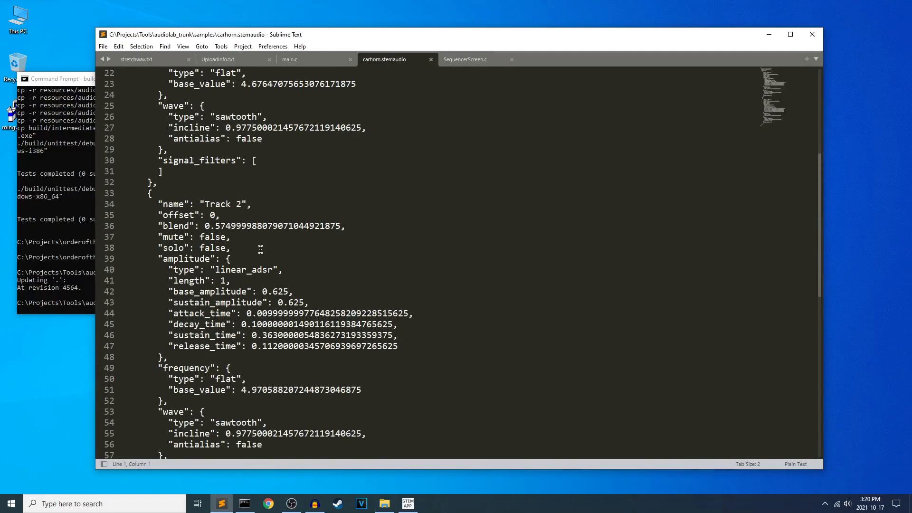
scroll(301, 269, up, 3)
drag(205, 346, 126, 73)
click(167, 75)
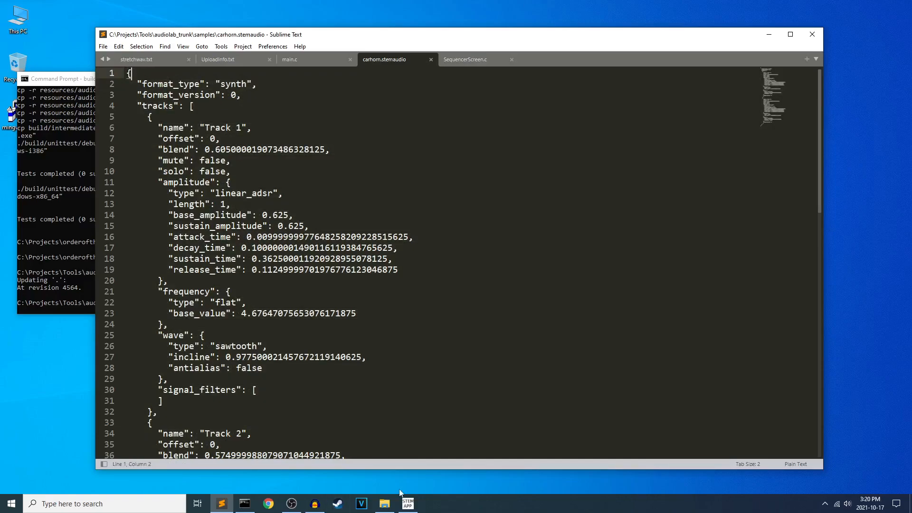
click(408, 503)
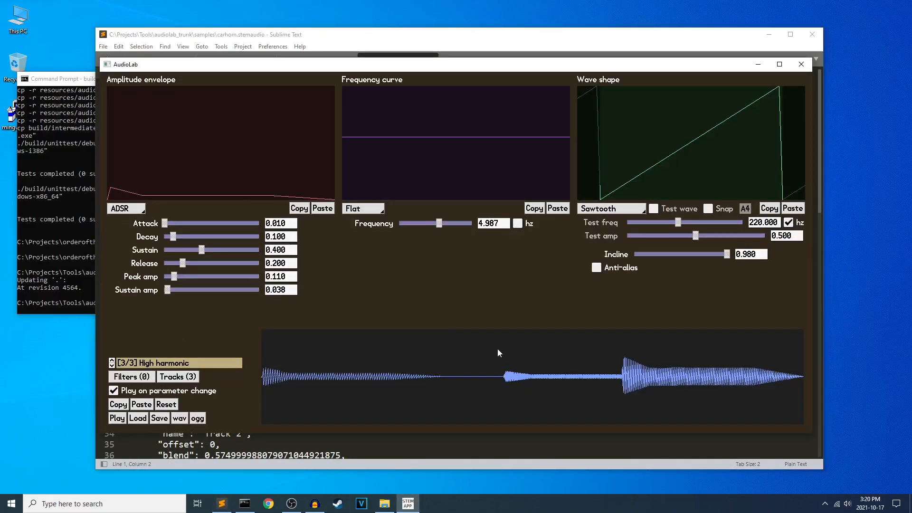
click(221, 503)
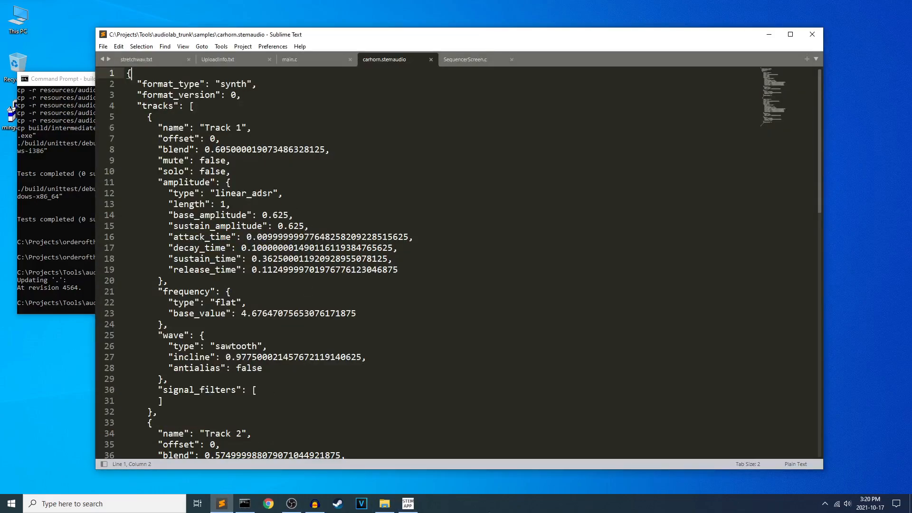
click(408, 504)
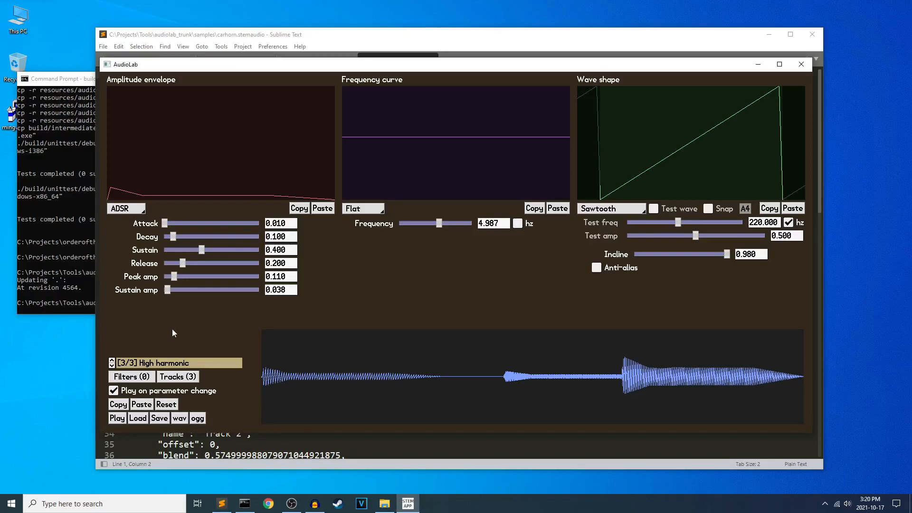
Copy the complete sound in AudioLab and paste its encoded text into a new file in Sublime Text.
click(122, 420)
click(212, 502)
key(ctrl+n)
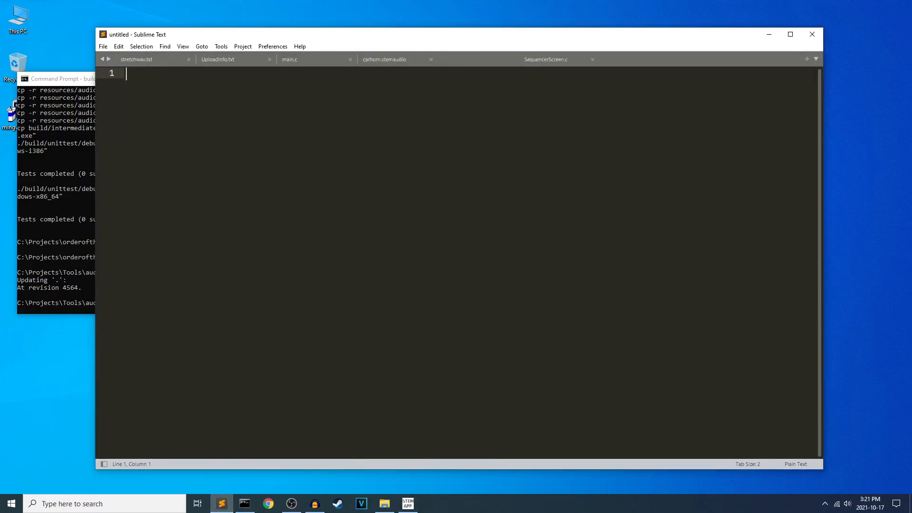
text(bWV0U3N5bnRoAAAAAwAAAE1haW4gZnJlcXVlbmN5AAAAAGBmZvY/AACAPwAAAgAAAAAAgD9xPco+pHA9PgrXIzzNzMw9zczMPs3MTD4BAAAAAACAQMAAABI4Xo/AAAAAABMb3cgaGFybW9uaWMAAAAAAAAAAAAAAIA/AAACAAAAAACAP3E9Sj5xPYo9CtcjPM3MzD3NzMw+zcxMPgEAAADp1UBAAwAAAEjhej8AAAAAEhpZ2ggaGFybW9uaWMAAAAAICIi7j8AAIA/AAACAAAAAACAP65H4T2amRk9CtcjPM3MzD3NzMw+zcxMPgEAAAARlJ9AAwAAAEjhej8AAAAAAA==)
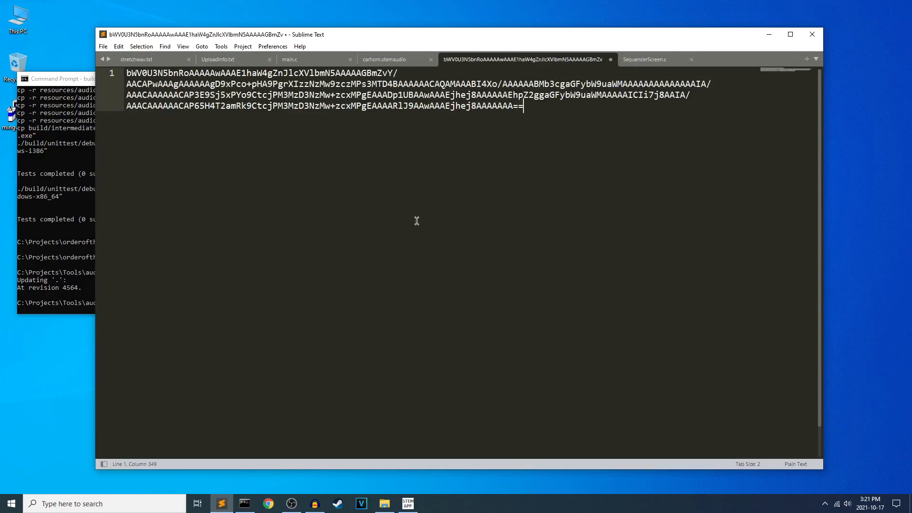
Examine the pasted encoded sound text as a whole and its opening characters.
drag(523, 107, 112, 72)
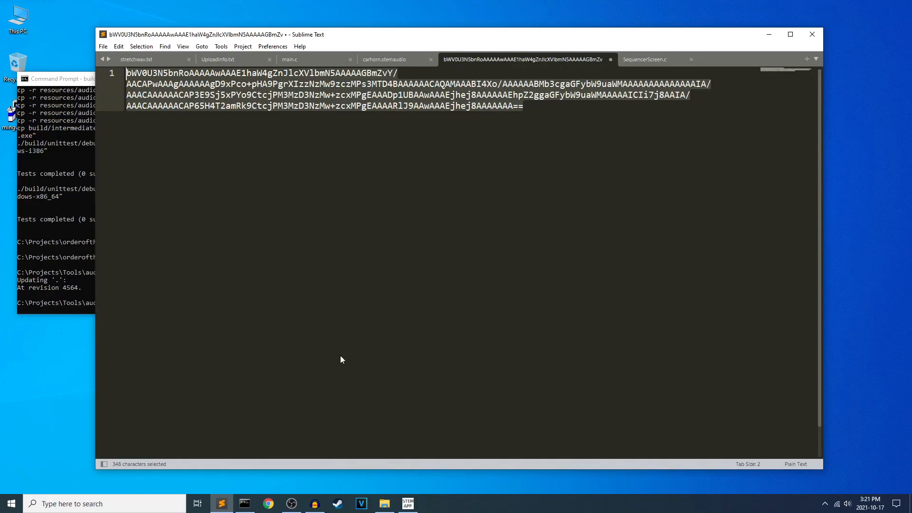
click(383, 300)
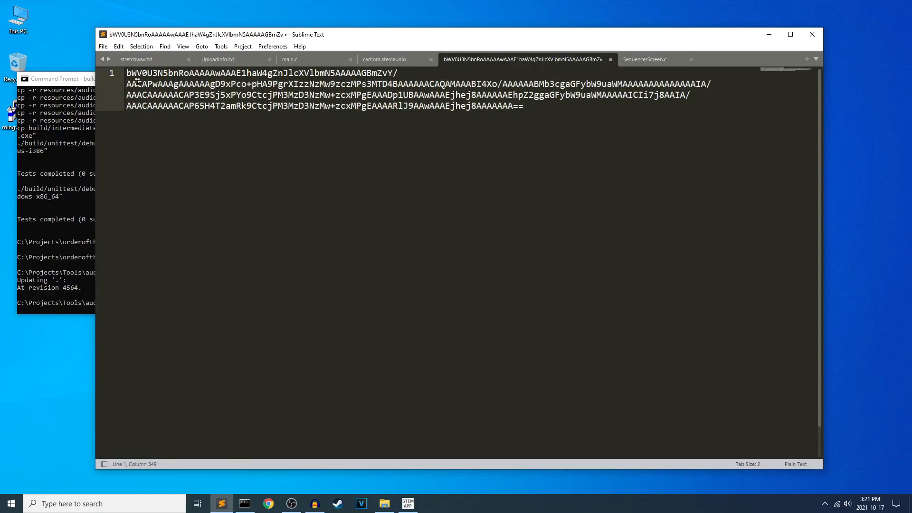
drag(127, 73, 142, 73)
drag(133, 76, 125, 74)
click(142, 75)
click(555, 129)
key(ctrl+a)
click(403, 213)
Close the untitled file without saving it and switch back to AudioLab.
key(ctrl+w)
click(480, 287)
click(408, 504)
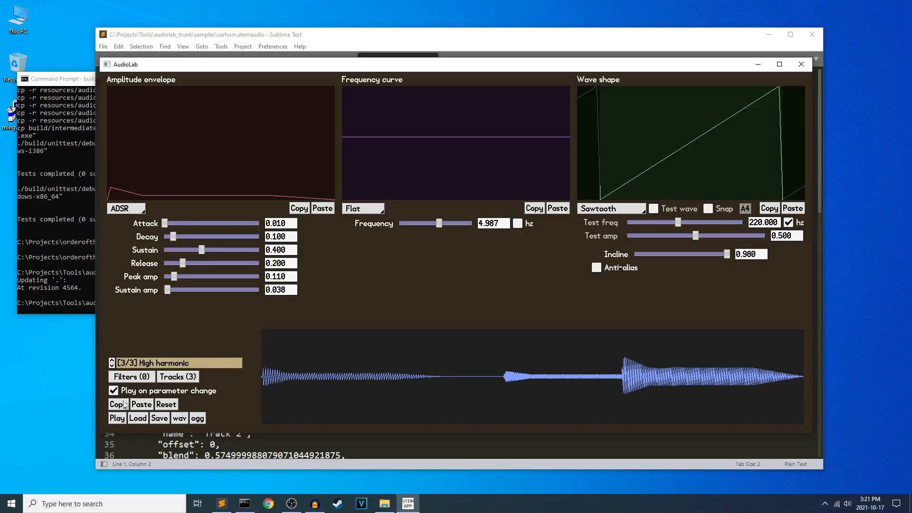
Move the Main frequency track in the timeline to offset 0.567 and close the track editor.
click(166, 377)
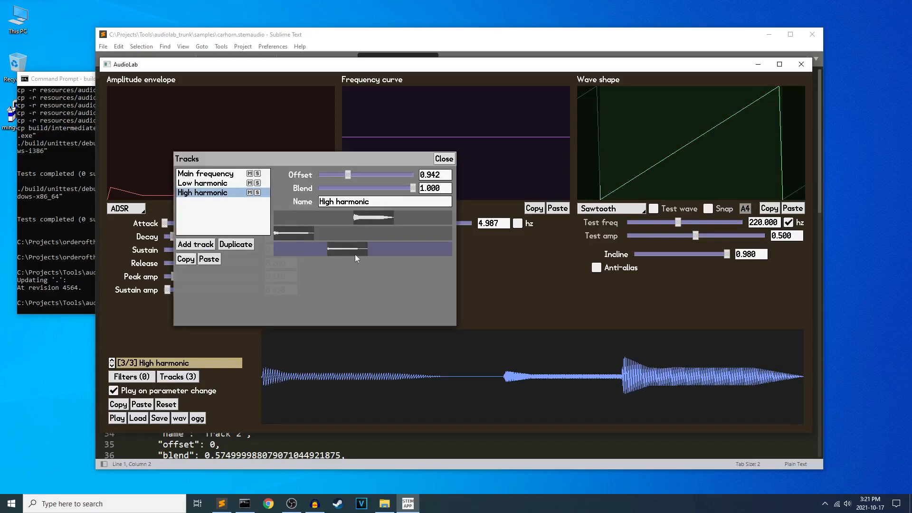
drag(368, 221, 782, 205)
drag(897, 197, 319, 219)
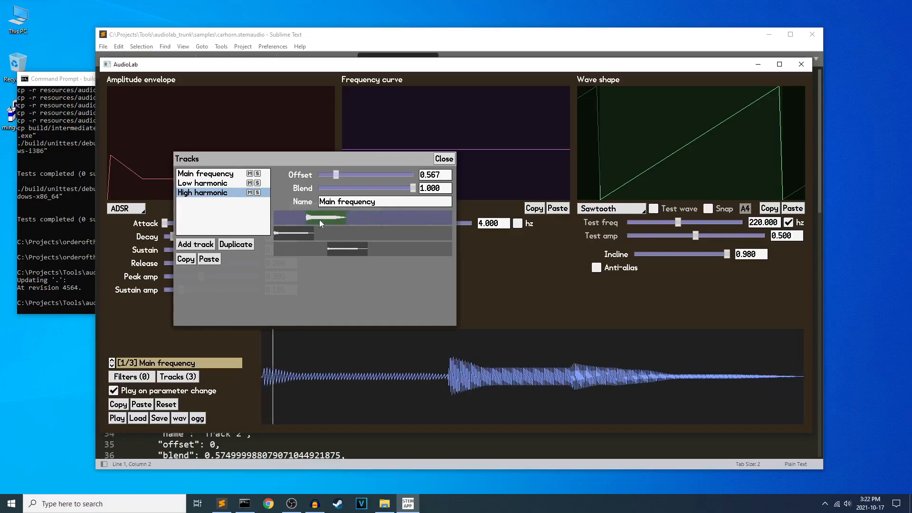
click(443, 158)
Switch to Sublime Text to examine the format header and Track 1 block of carhorn.stemaudio, and return to AudioLab.
click(222, 503)
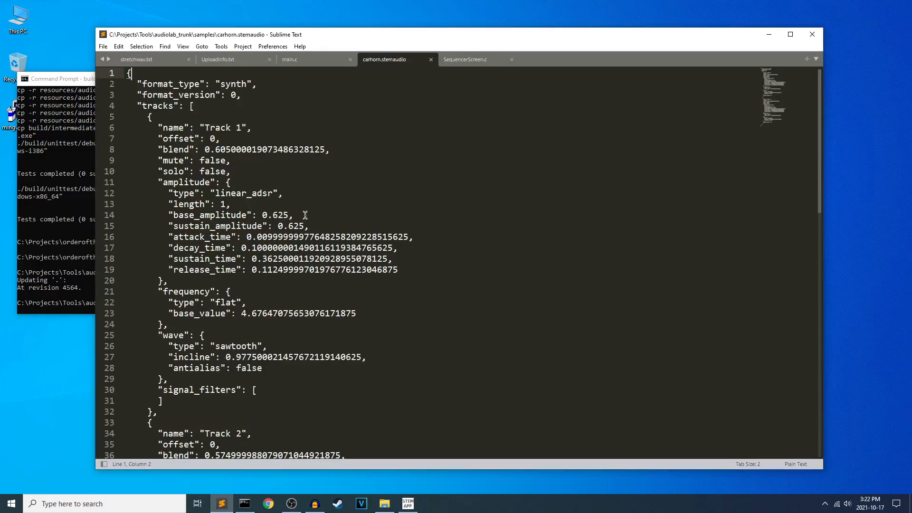
drag(128, 73, 330, 441)
click(344, 378)
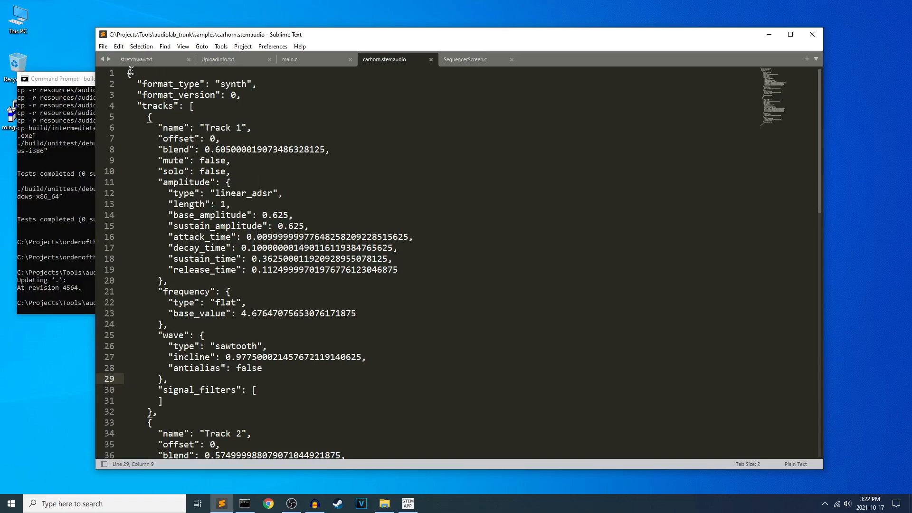
drag(128, 71, 354, 313)
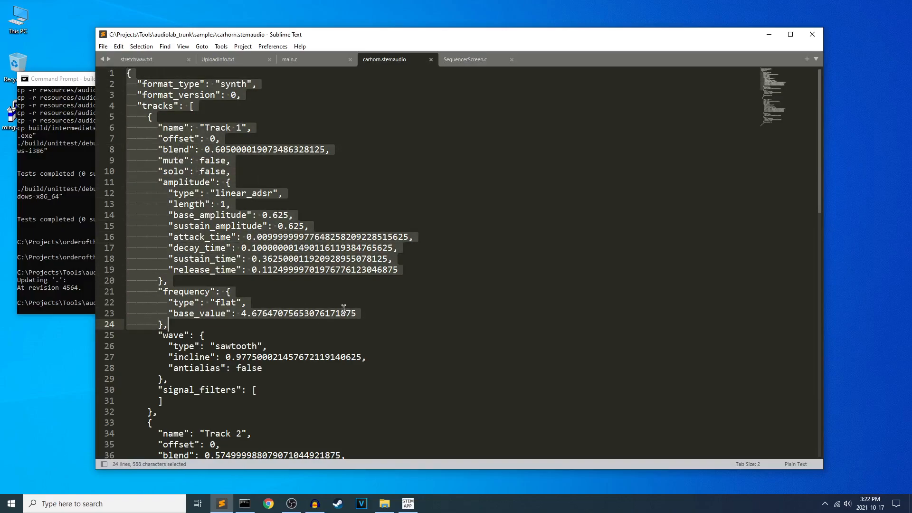
click(351, 303)
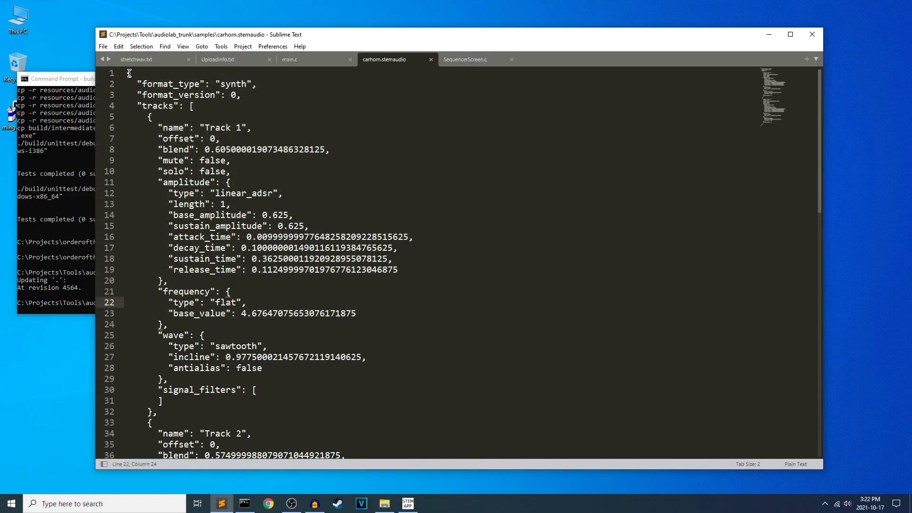
drag(127, 72, 326, 370)
click(352, 313)
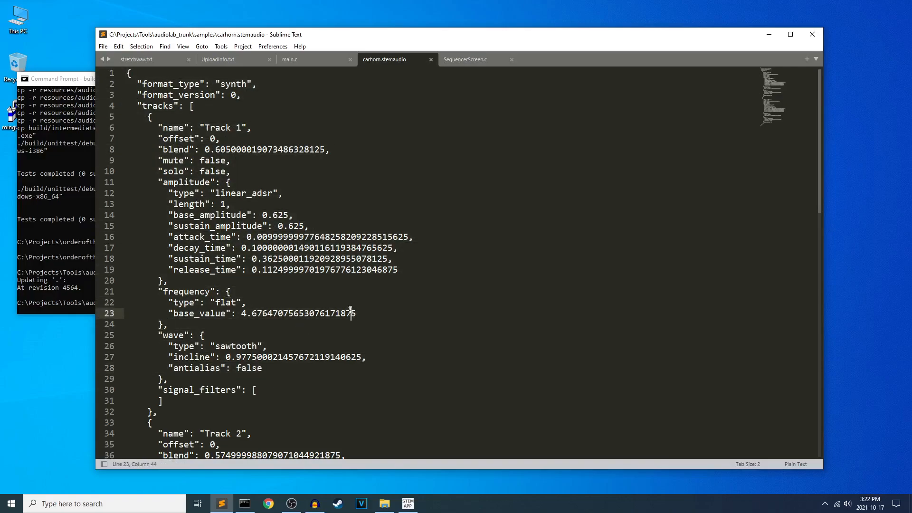
click(408, 504)
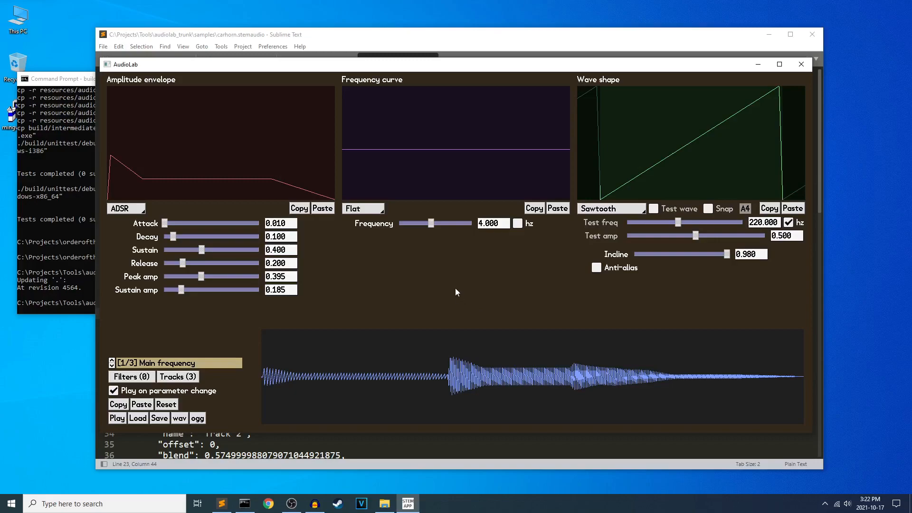
Go back to carhorn.stemaudio in Sublime Text and examine Track 1's blend, amplitude, frequency and wave entries.
click(349, 37)
drag(132, 78, 255, 326)
click(336, 258)
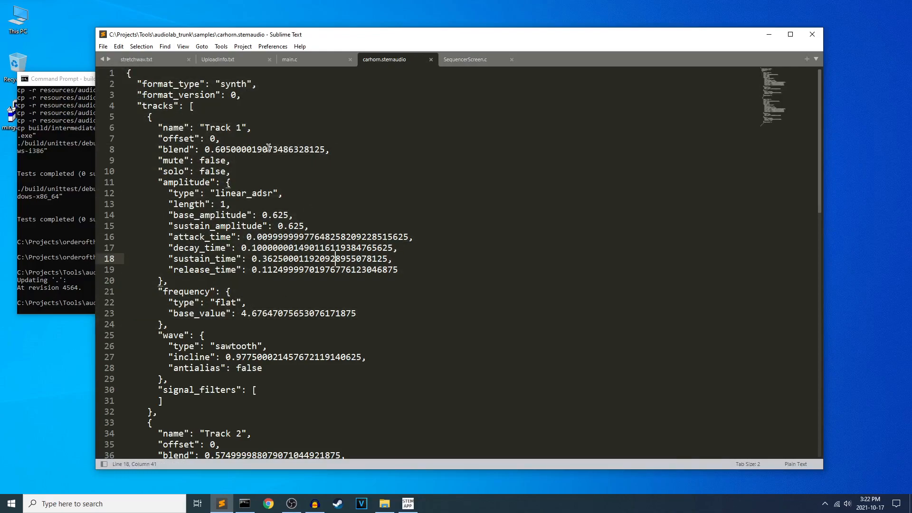
click(336, 149)
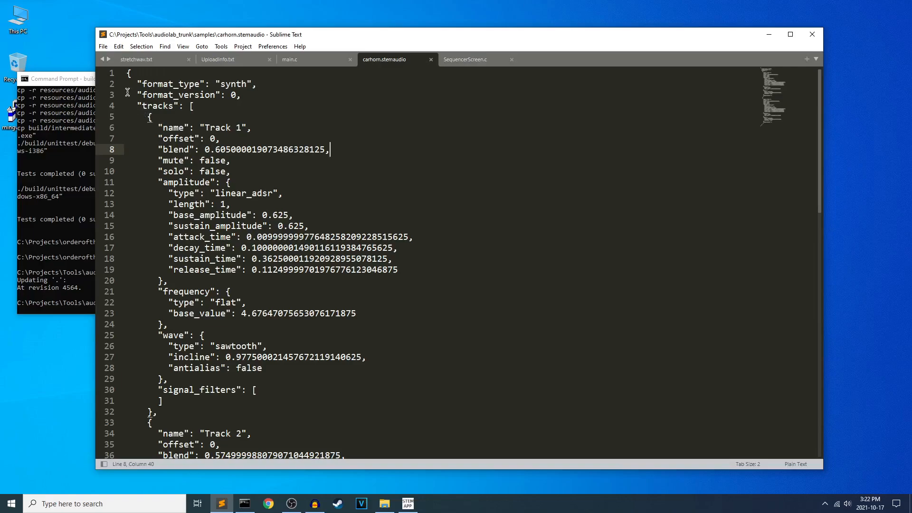
drag(128, 75, 363, 359)
click(388, 260)
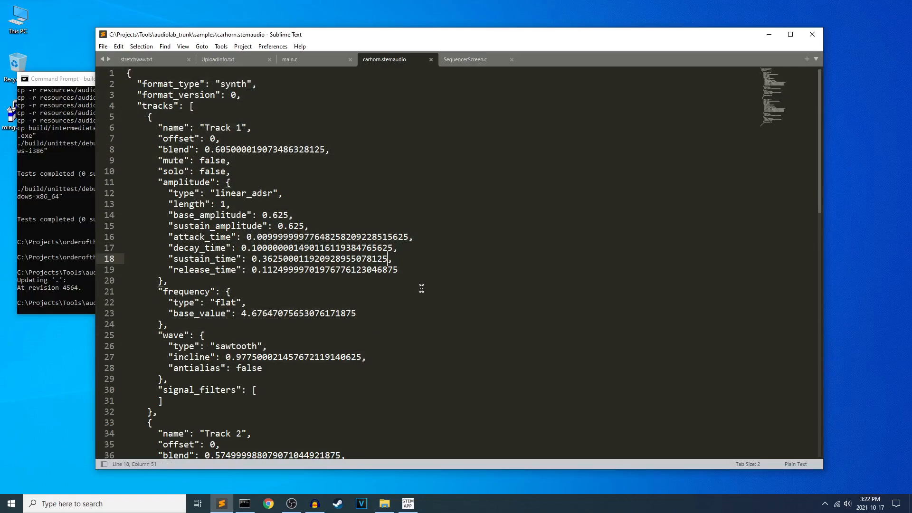
click(128, 73)
drag(128, 73, 267, 346)
click(313, 184)
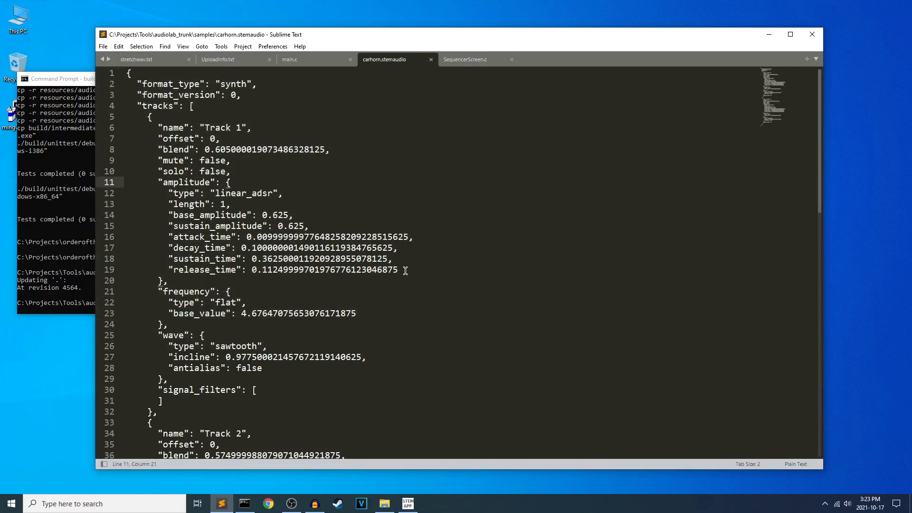
Switch to AudioLab, bring up the Ogg Vorbis export of the current sound and dismiss it without saving.
click(407, 503)
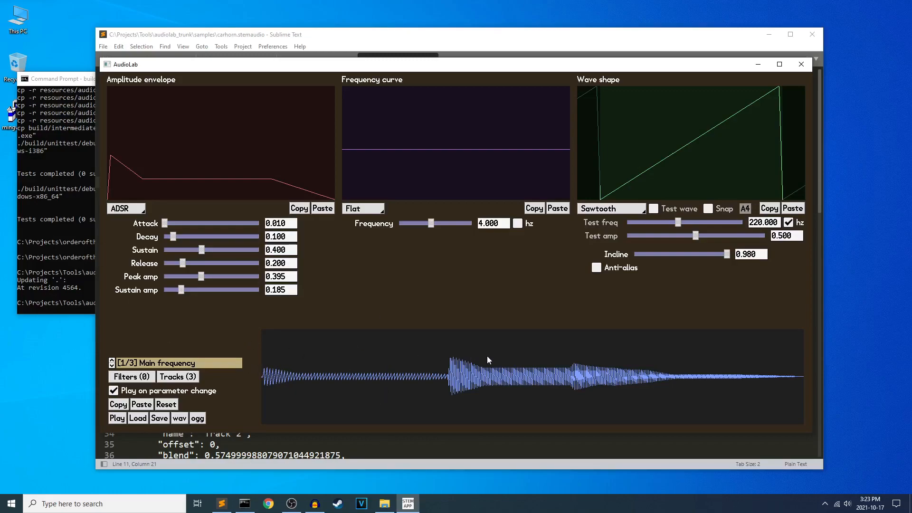
click(197, 418)
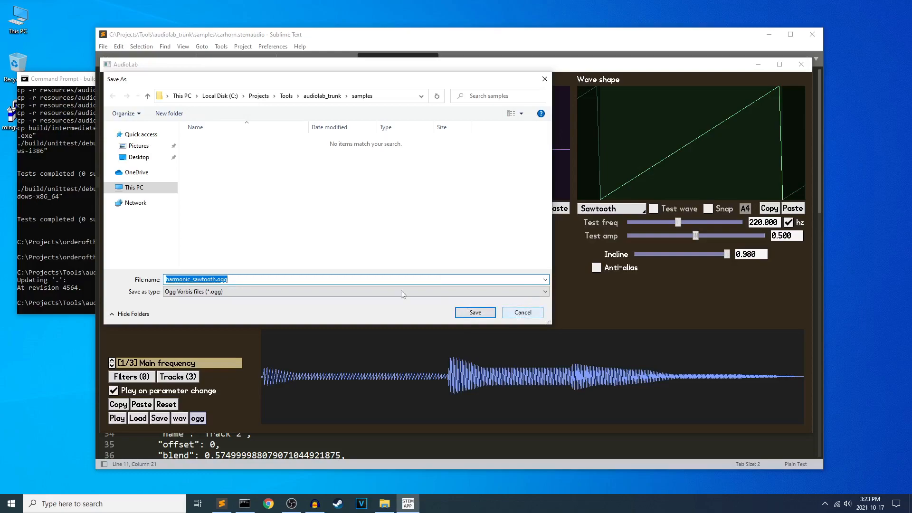
click(523, 312)
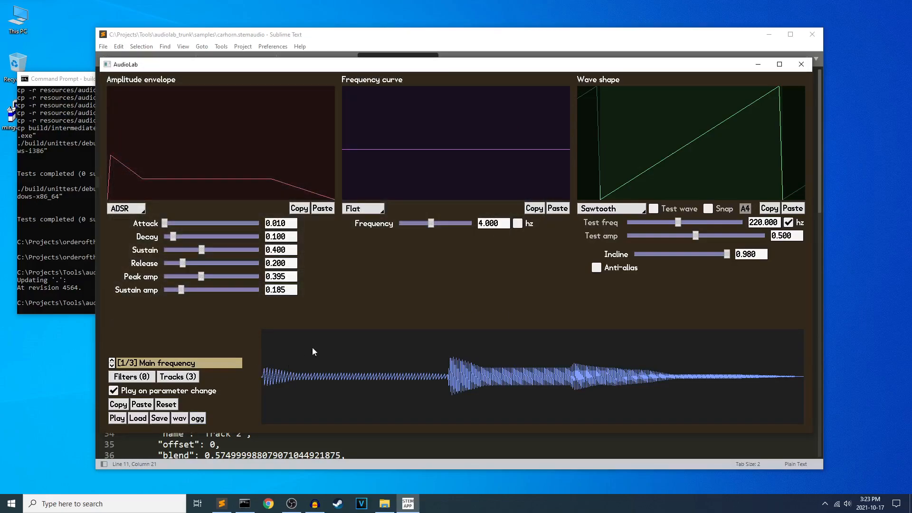
View the sequencer and sfxr generator screens and return to the synth screen.
key(F2)
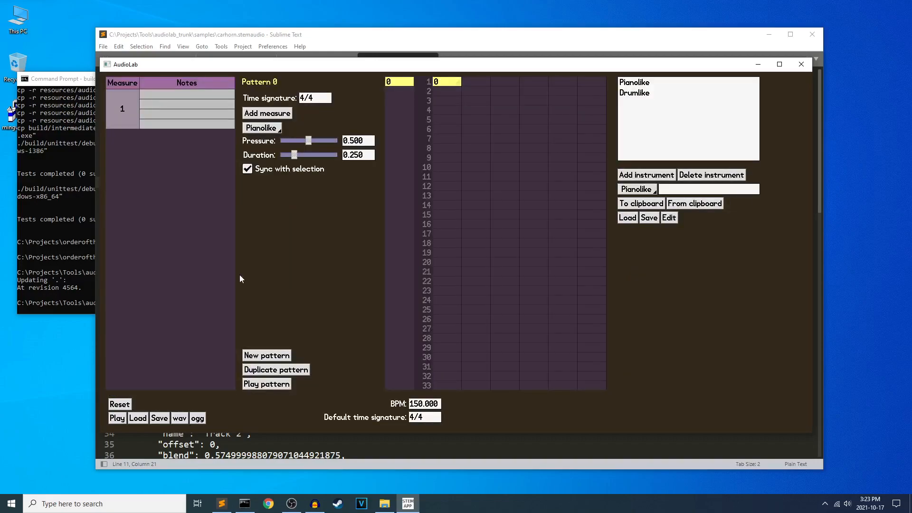
key(F1)
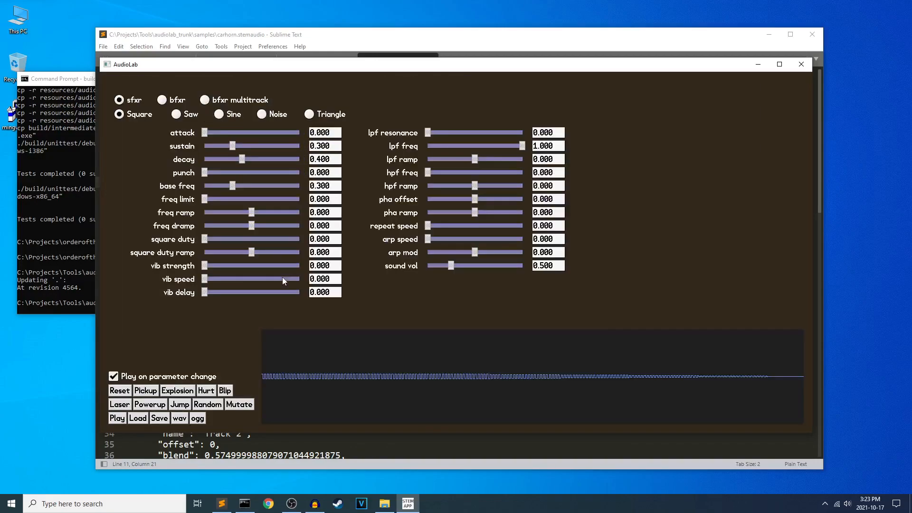
key(F2)
key(F1)
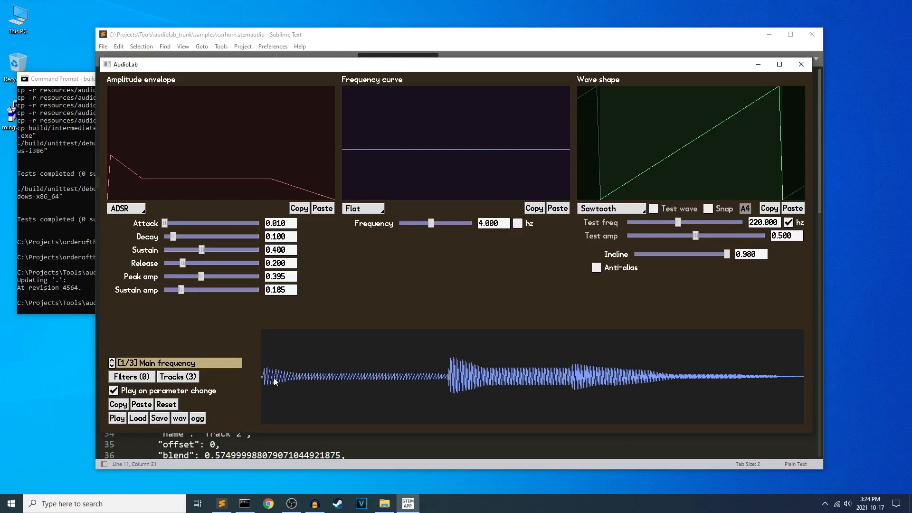
Load backup.stemaudio from the samples folder and play it.
click(602, 214)
click(599, 215)
click(138, 418)
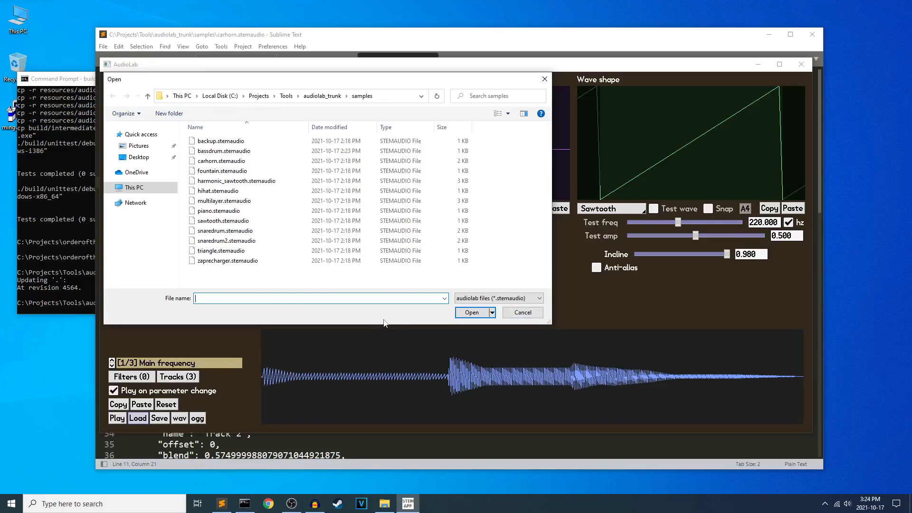
double_click(234, 141)
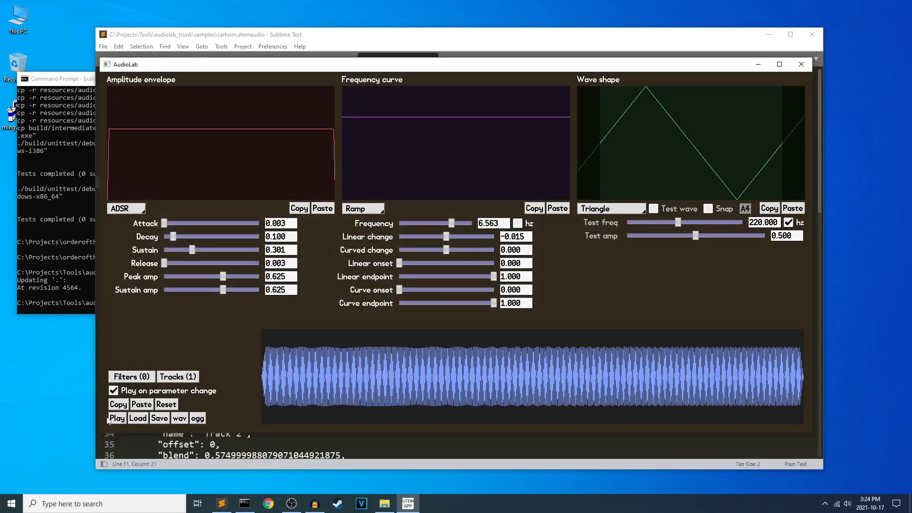
click(116, 419)
Look through the wave shape options and examine the individual cycles of the rendered waveform up close.
click(610, 209)
click(697, 266)
scroll(314, 364, up, 5)
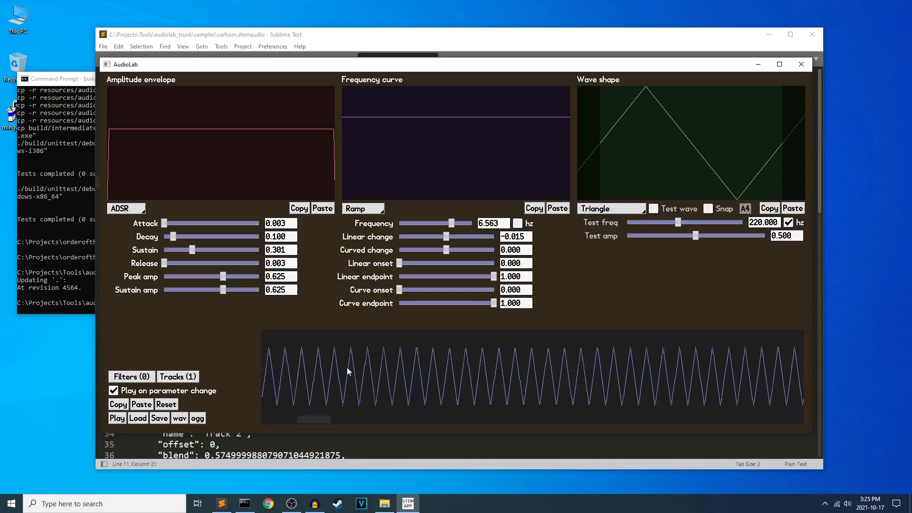
scroll(347, 366, down, 3)
scroll(370, 357, down, 2)
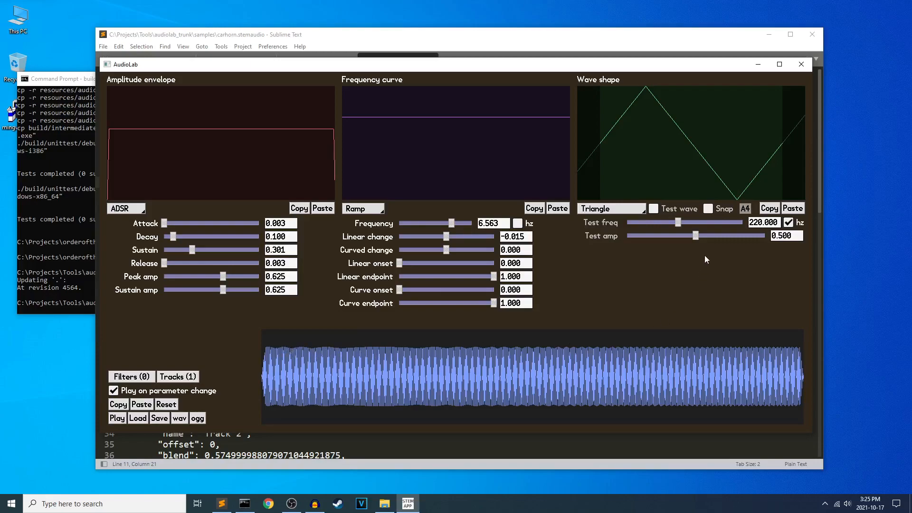
Set the frequency ramp's linear change to 0 and play the sound.
click(518, 224)
click(520, 223)
drag(524, 235, 440, 235)
text(0)
key(Return)
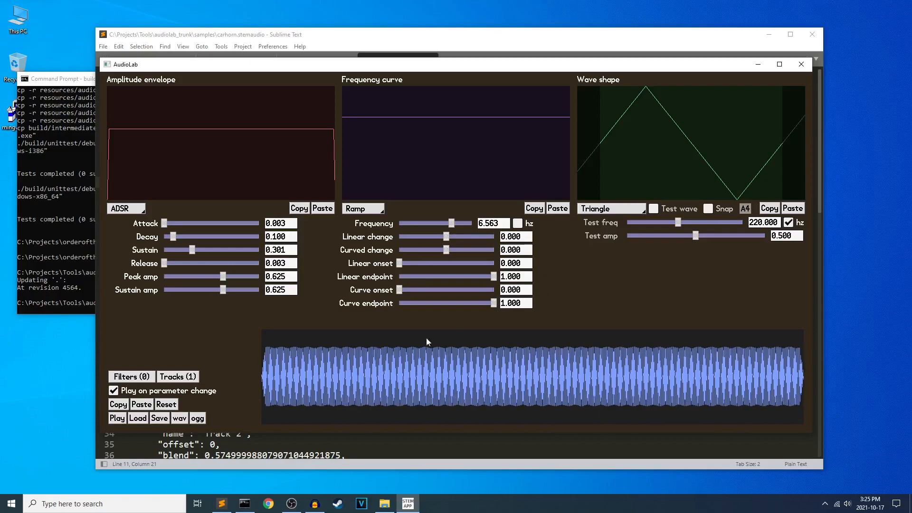
click(114, 421)
Reload backup.stemaudio to discard the linear change edit, and load carhorn.stemaudio instead.
click(138, 418)
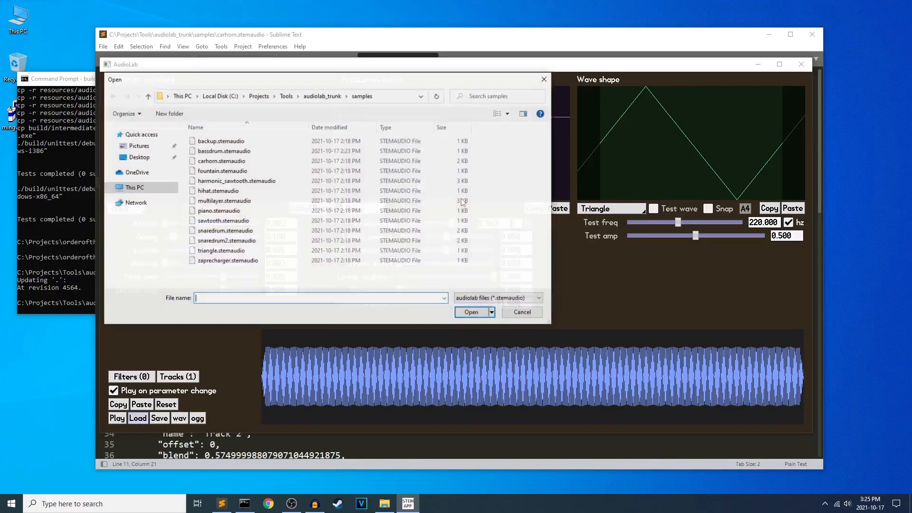
double_click(253, 142)
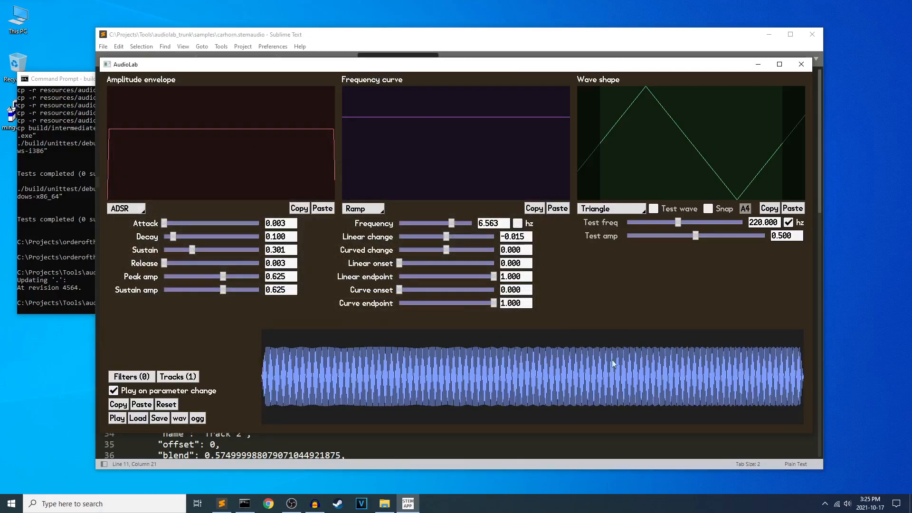
click(138, 417)
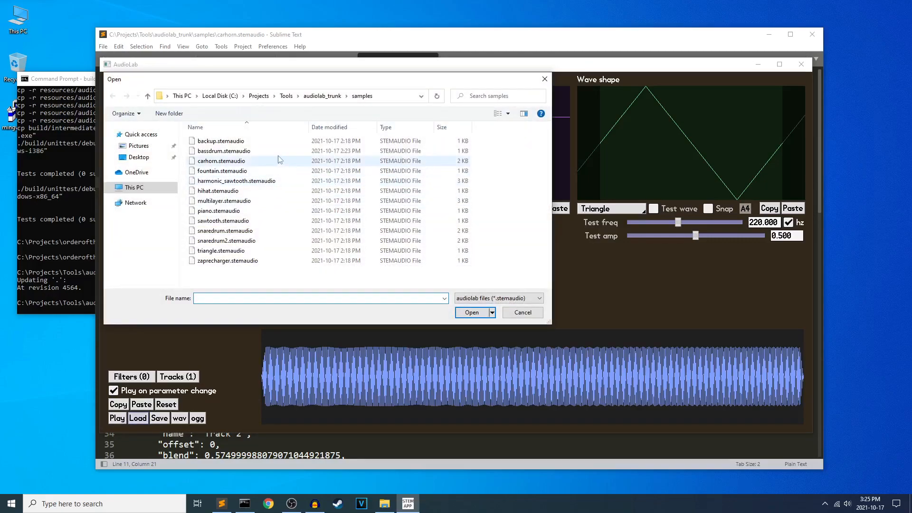
double_click(248, 161)
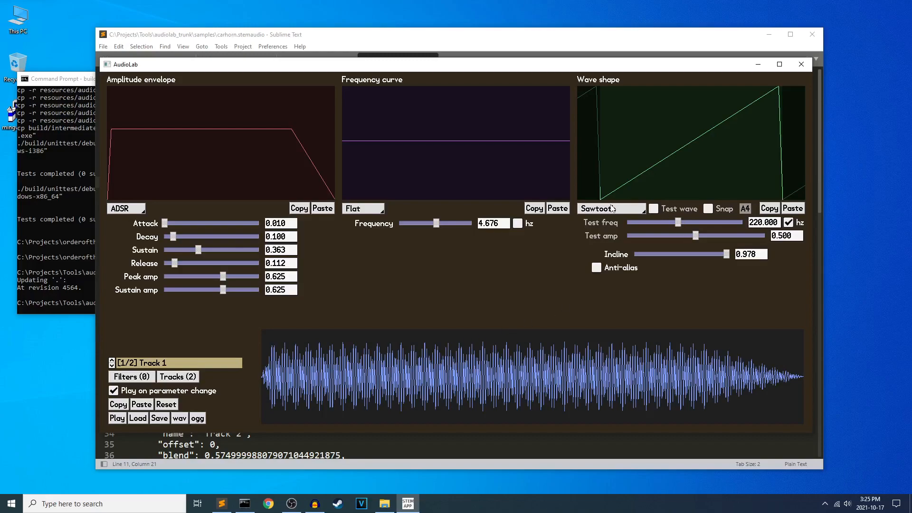
Compare the offset and blend settings of Track 1 and Track 2 in the track editor, and check Track 2's wave shape options.
click(171, 382)
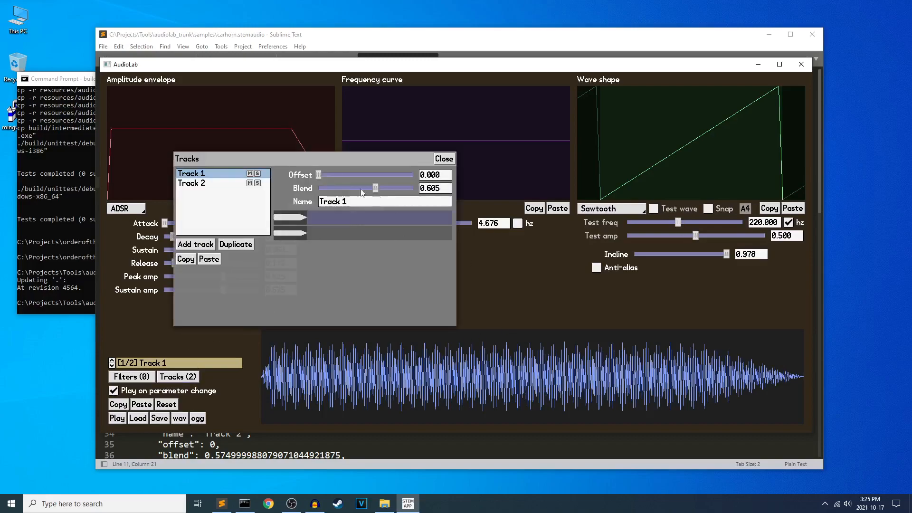
click(212, 183)
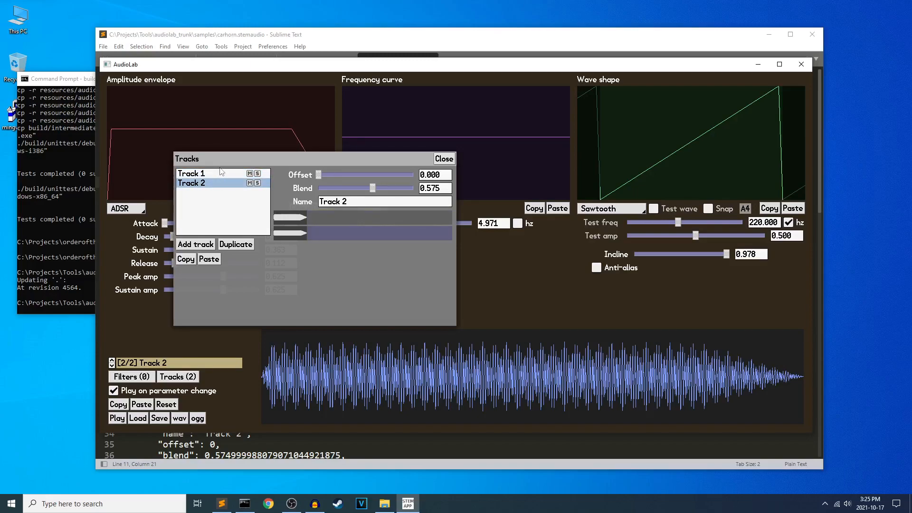
click(221, 173)
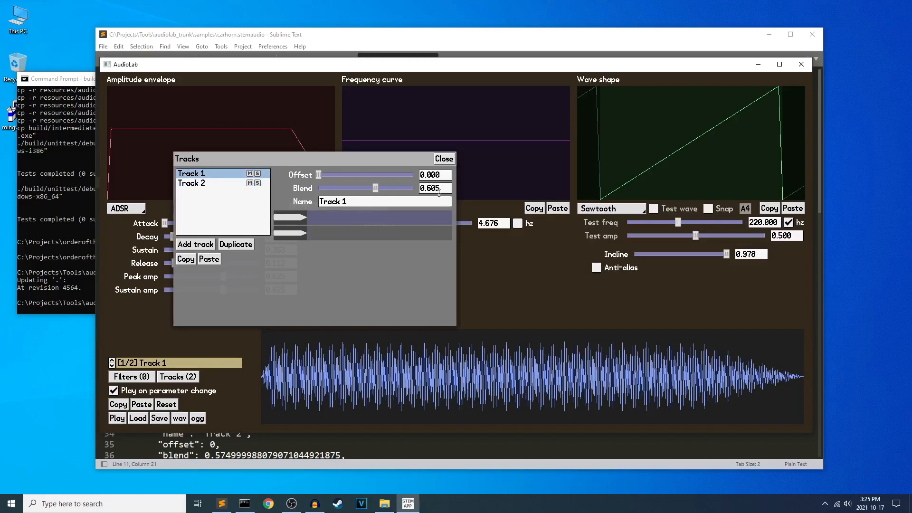
click(195, 185)
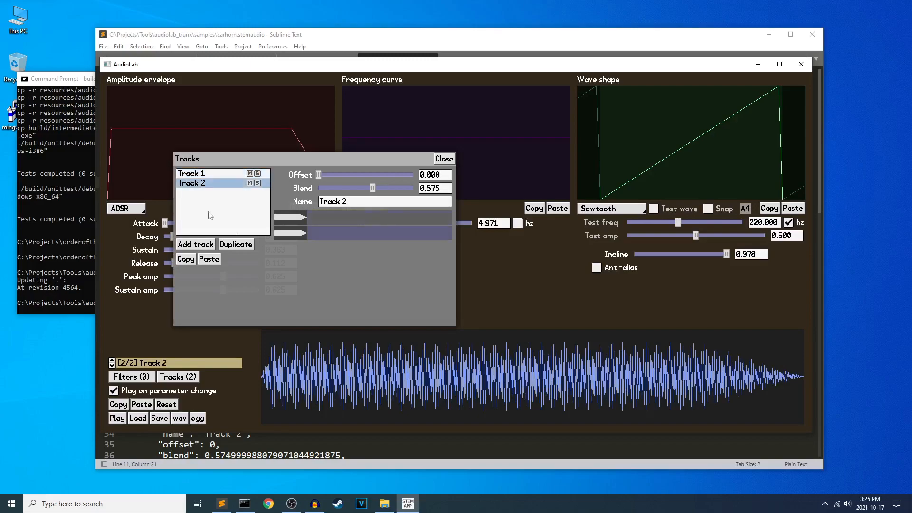
click(438, 160)
click(611, 209)
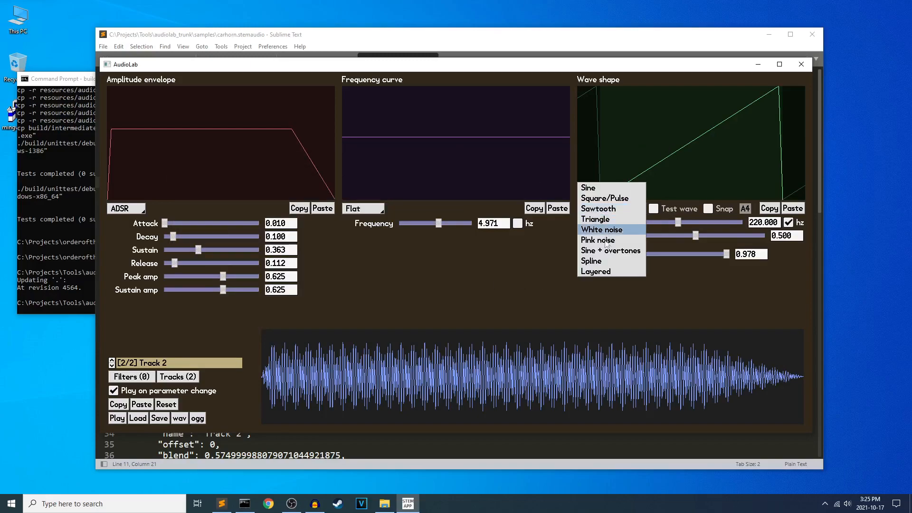
click(495, 276)
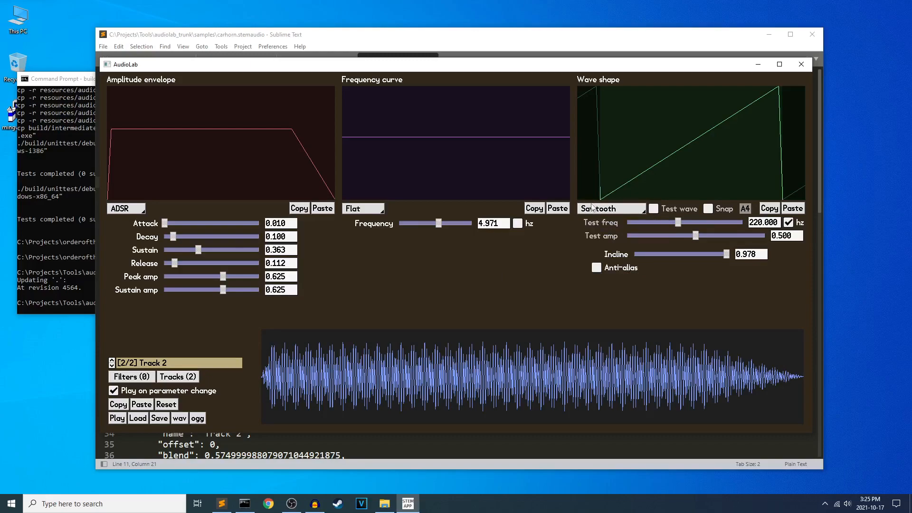
Compare the two tracks' frequencies in hertz with the track editor open, close the editor and play the car horn sound.
click(517, 224)
click(176, 377)
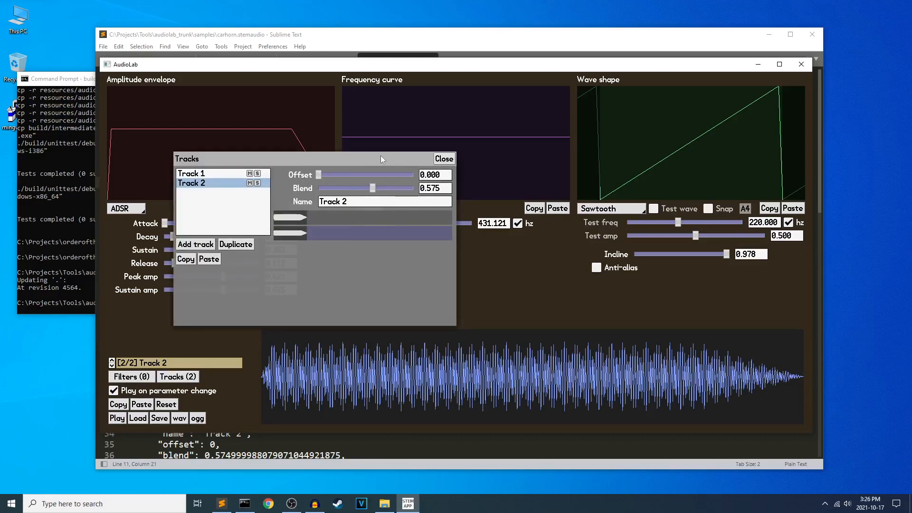
drag(380, 155, 344, 189)
click(179, 208)
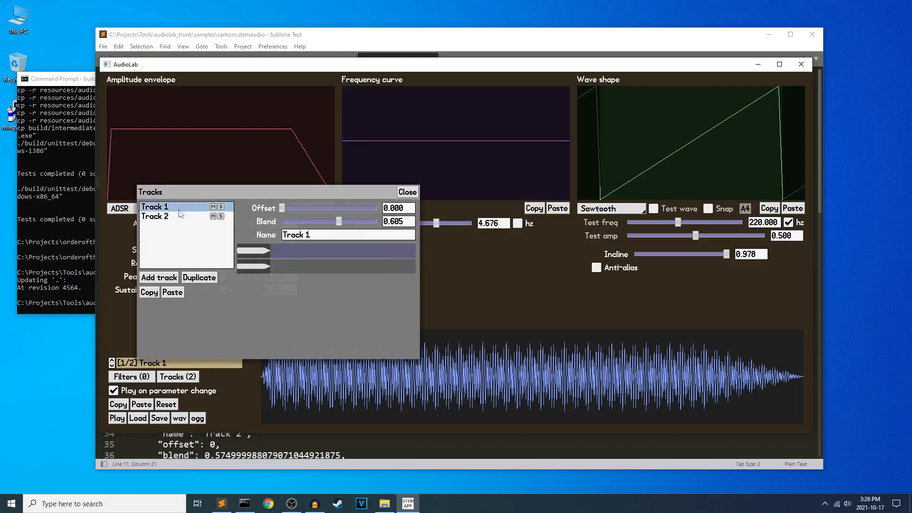
click(519, 223)
click(176, 218)
click(517, 223)
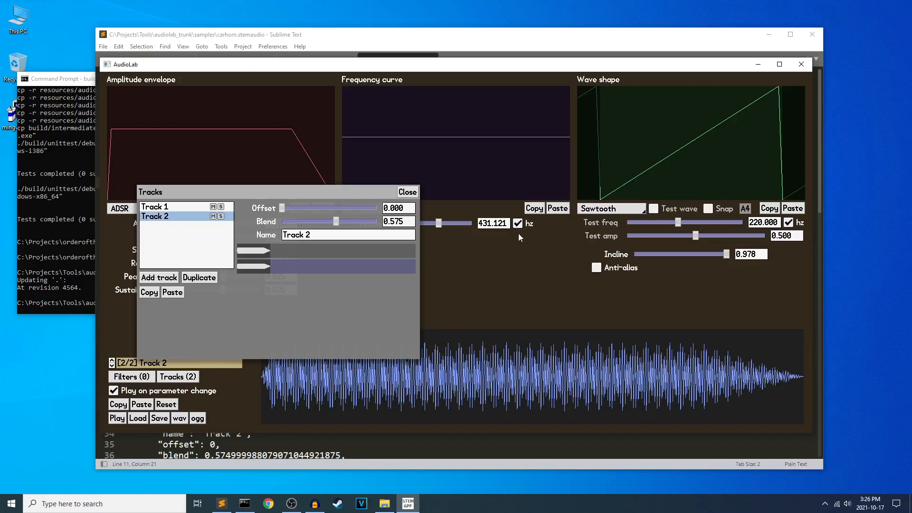
click(408, 192)
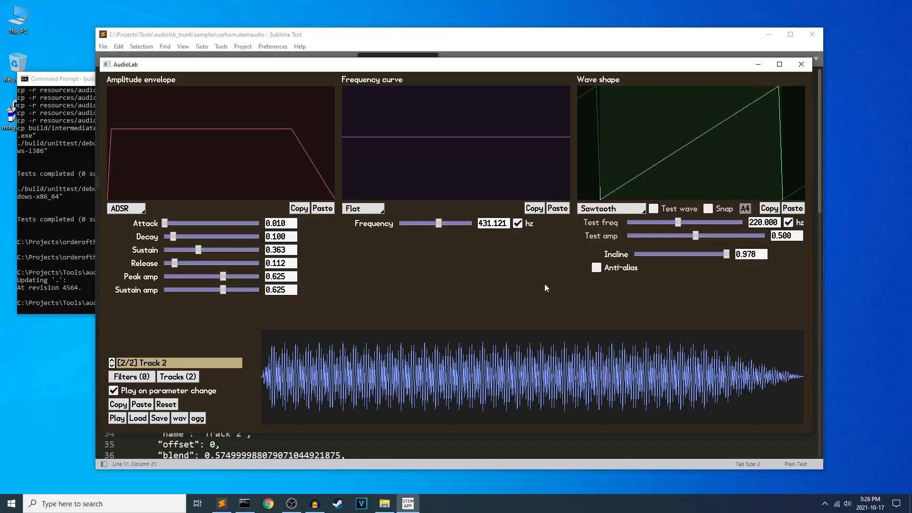
click(116, 418)
Try to load multilayer.stemaudio, and relaunch build\audiolab\debug-windows-i386\audiolab.exe from the Command Prompt.
click(137, 418)
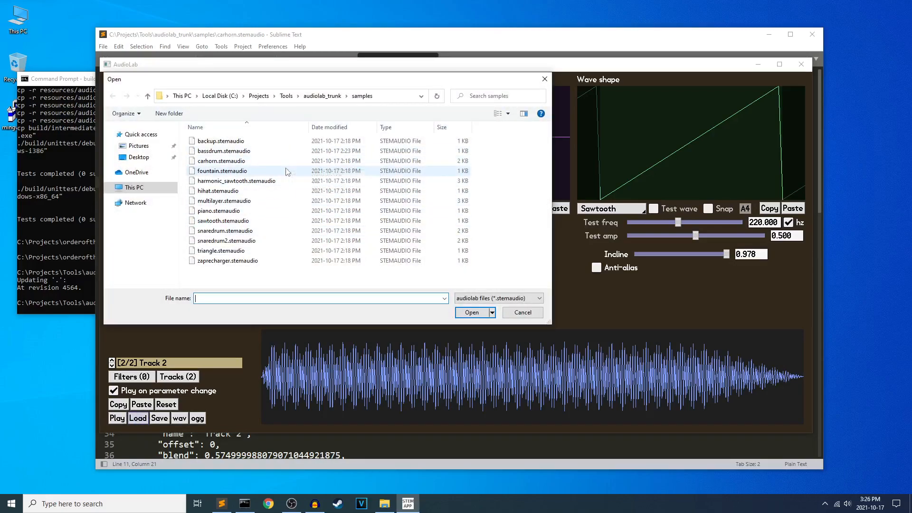
double_click(244, 201)
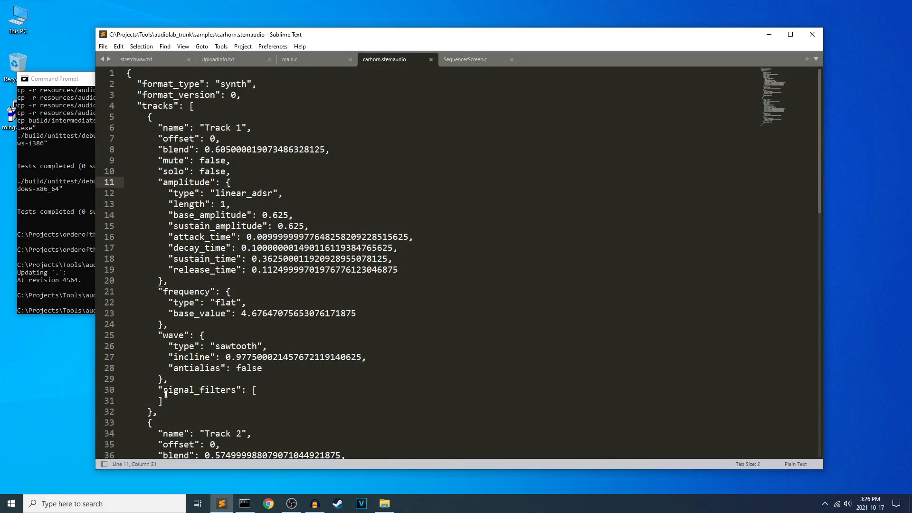
click(58, 268)
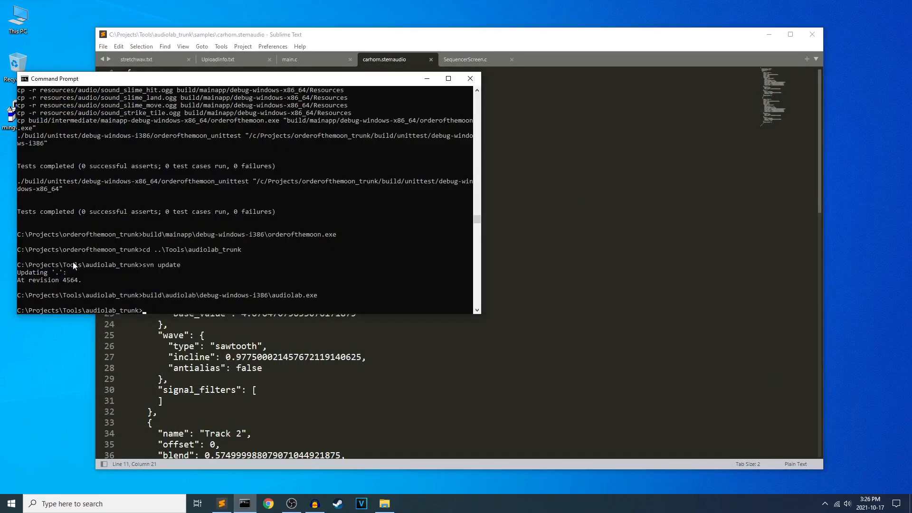
key(Up)
key(Return)
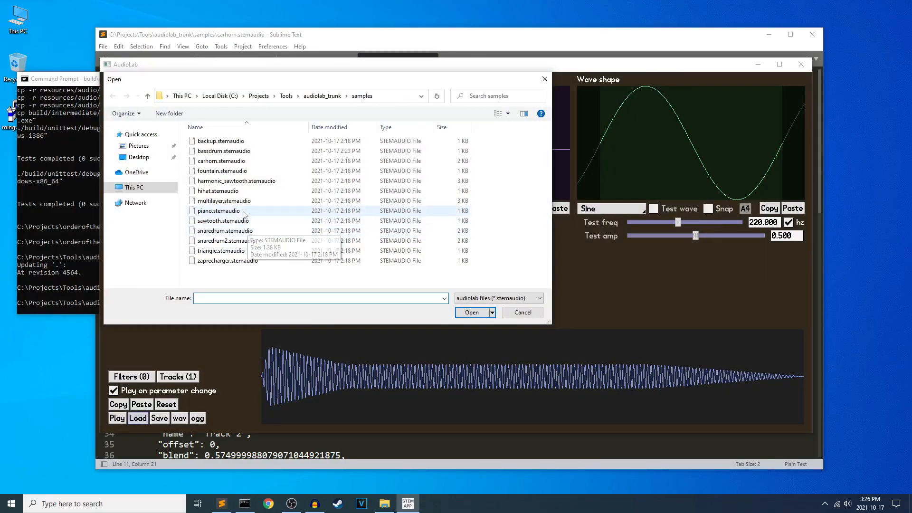
Load multilayer.stemaudio and carhorn.stemaudio alternately, twice each, ending with carhorn.stemaudio.
click(242, 203)
double_click(241, 203)
click(137, 417)
double_click(242, 161)
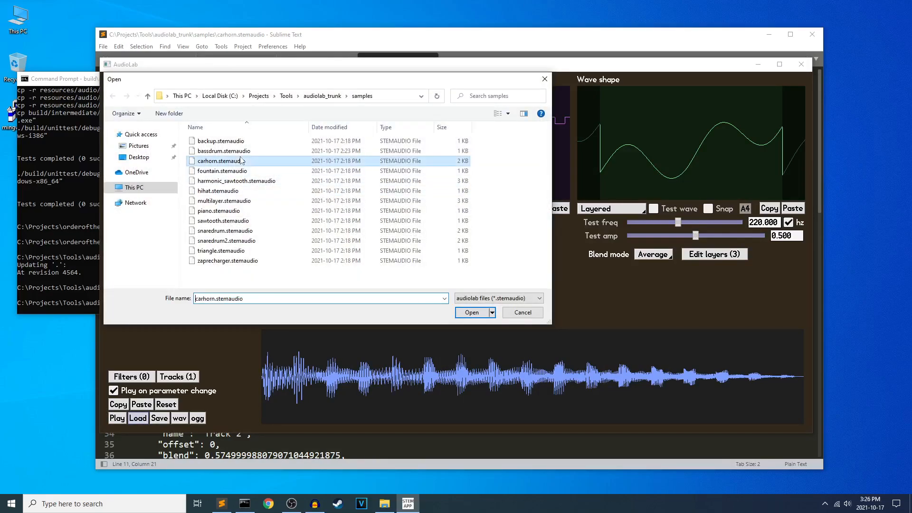
click(139, 418)
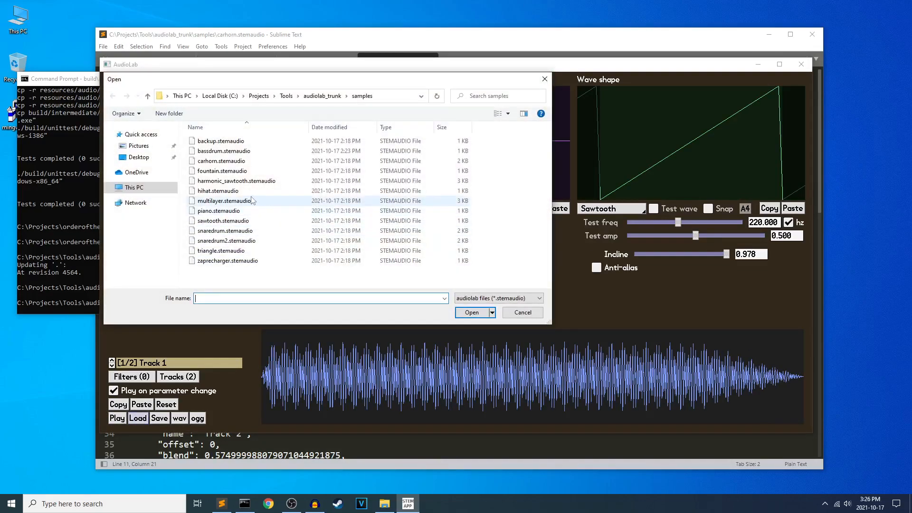
double_click(240, 200)
click(146, 418)
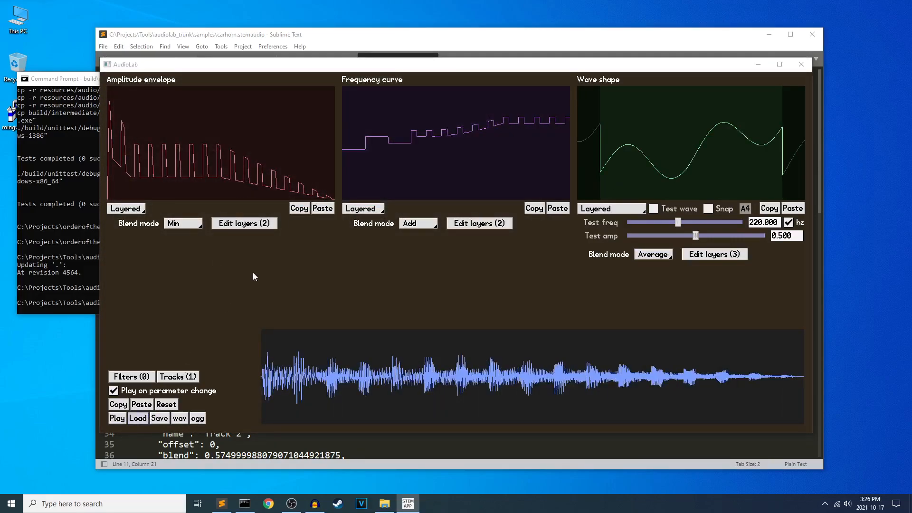
double_click(238, 159)
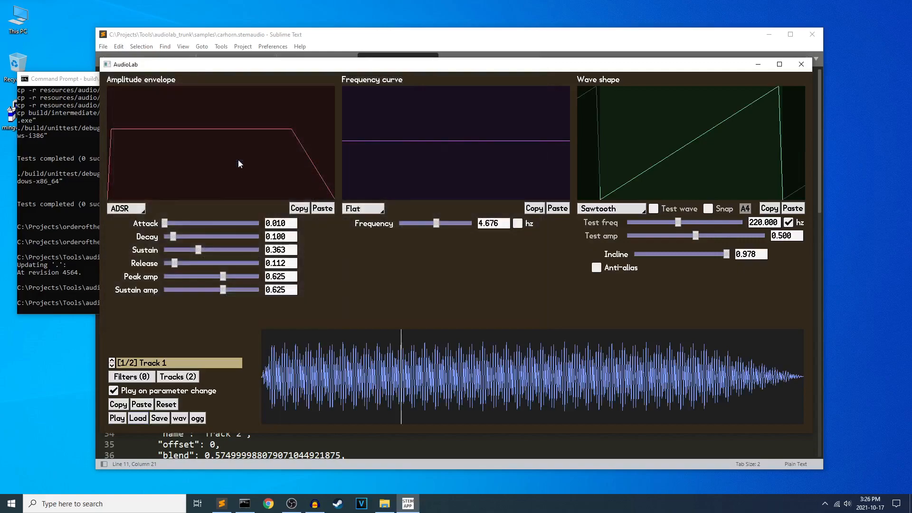
Compare the car horn's two tracks and review Track 1's offset and blend settings in the track editor.
click(112, 361)
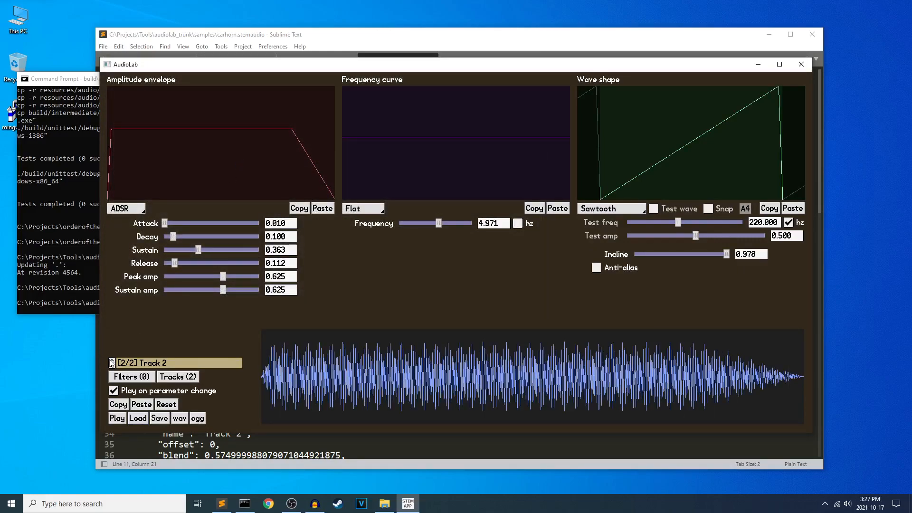
click(178, 376)
click(450, 151)
drag(452, 145, 363, 229)
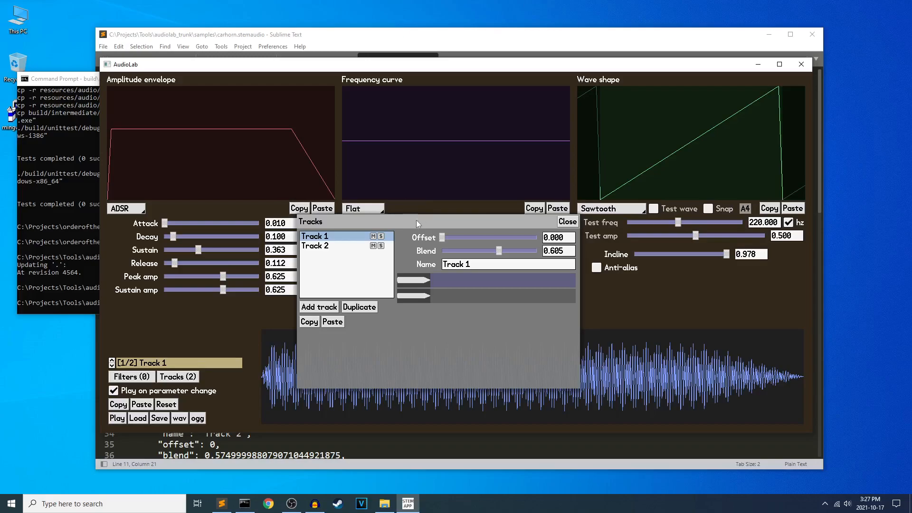
drag(416, 220, 394, 227)
Turn off playing on parameter change and load harmonic_sawtooth.stemaudio, keeping the track editor open.
click(141, 390)
click(138, 420)
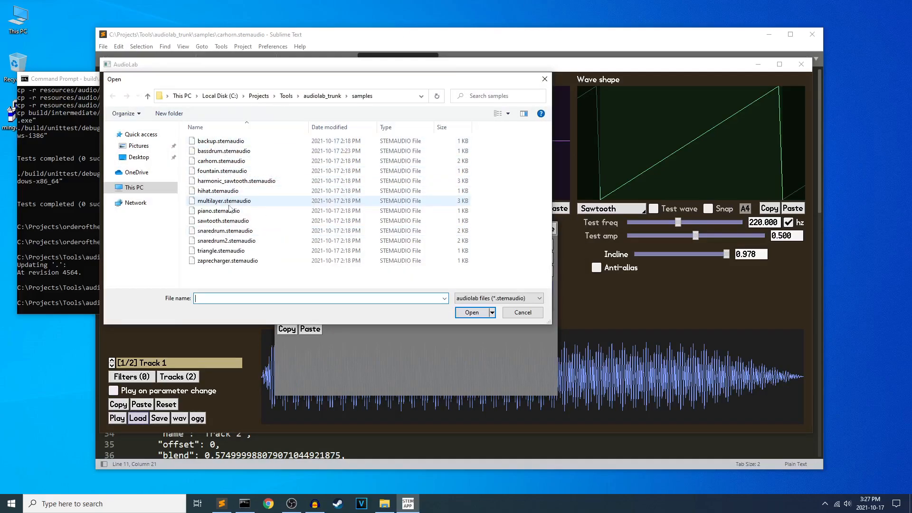
click(236, 180)
click(457, 313)
drag(425, 224, 486, 241)
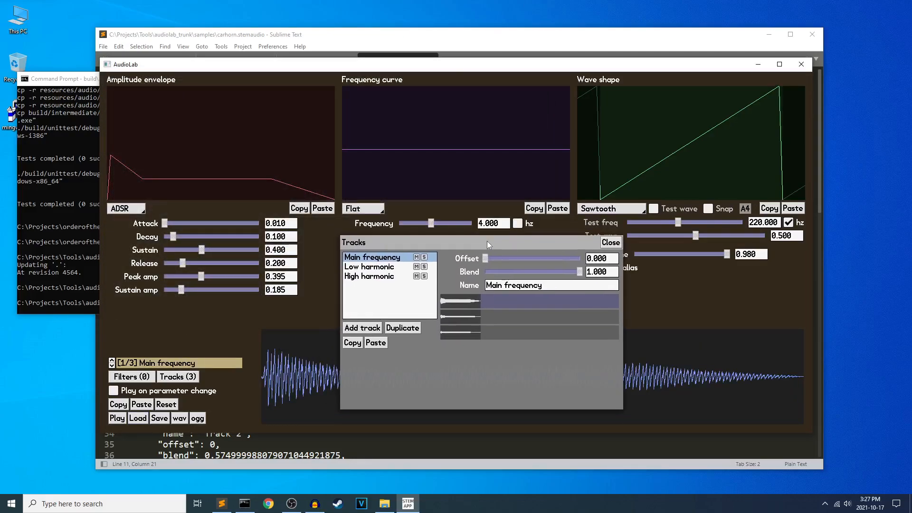
Compare the Main frequency and Low harmonic tracks with the track editor open, and close the editor.
click(111, 364)
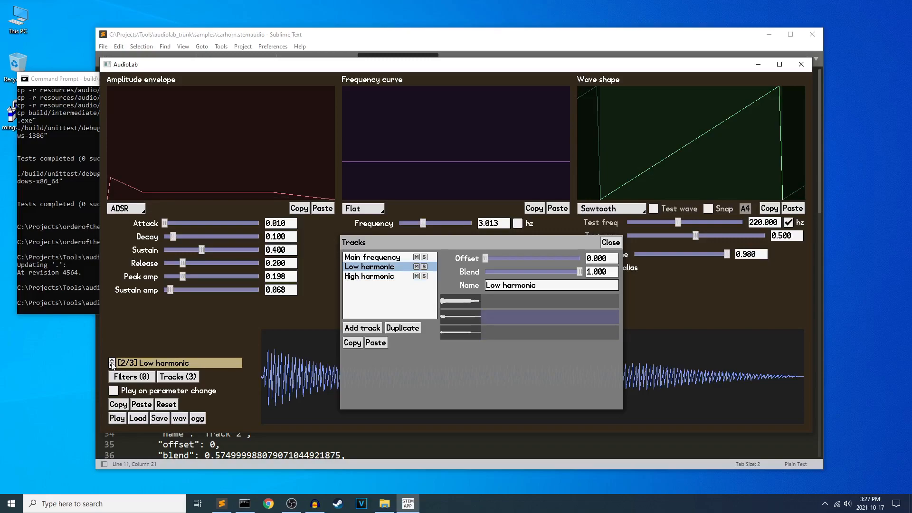
click(111, 361)
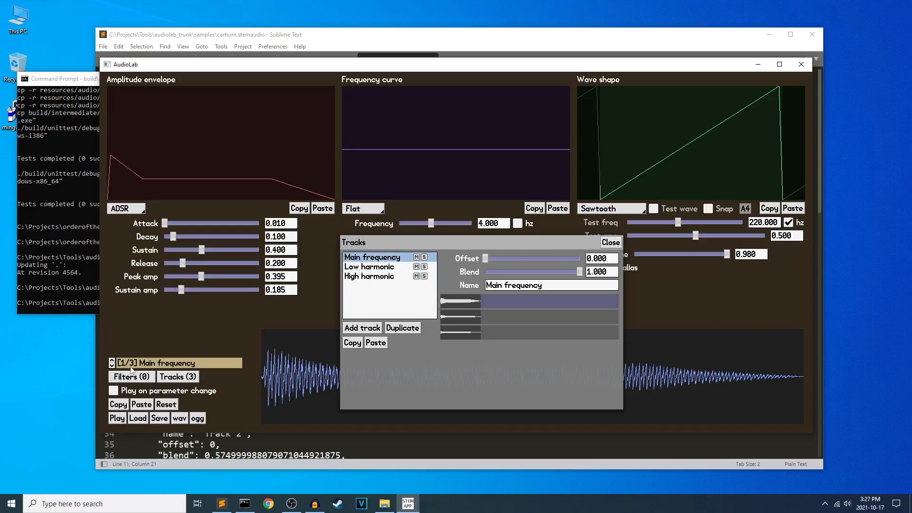
click(522, 225)
click(521, 225)
click(606, 242)
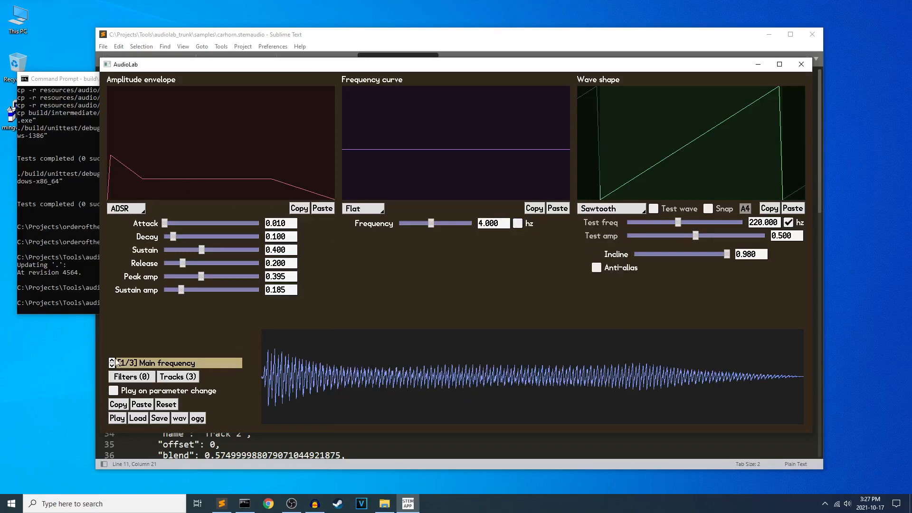
Reopen the track editor and cycle through the harmonic sawtooth's tracks, comparing their envelopes and frequencies, and close the editor.
click(112, 364)
click(178, 377)
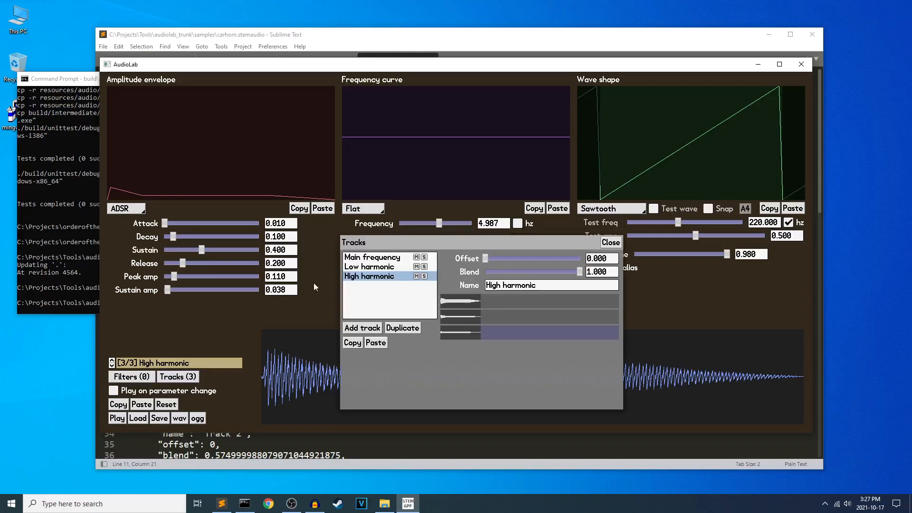
click(111, 365)
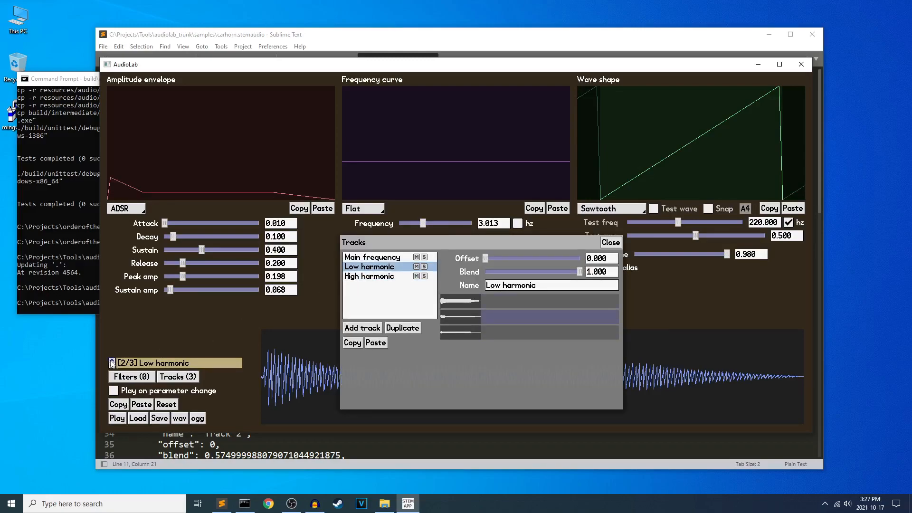
click(112, 363)
click(111, 362)
click(111, 363)
click(112, 363)
click(111, 362)
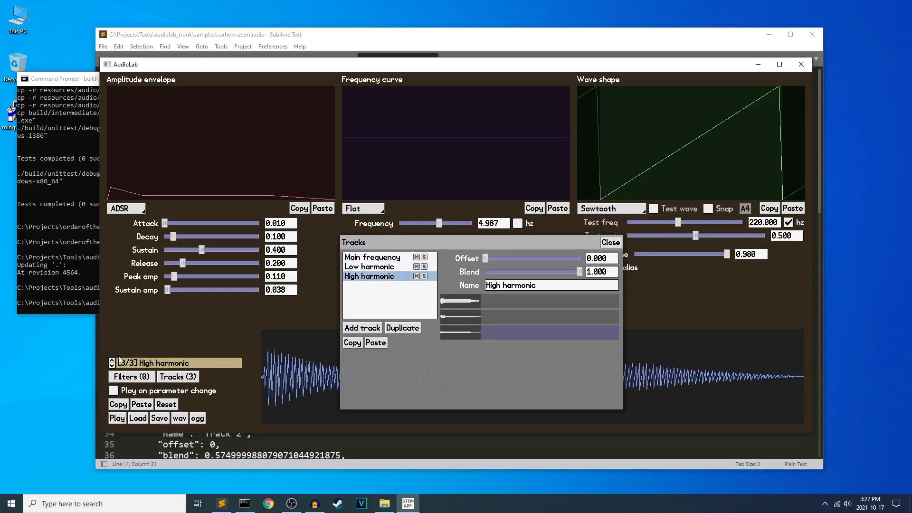
click(613, 243)
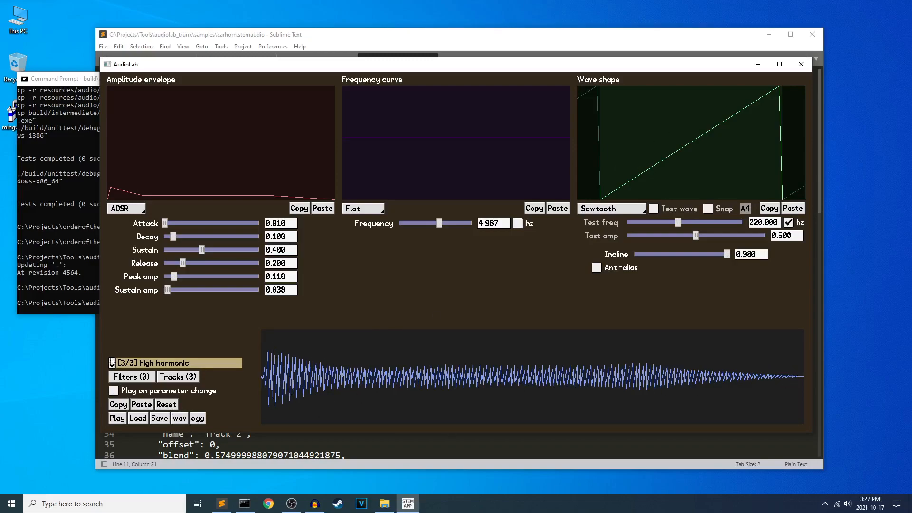
Return to the Main frequency track and try selecting tracks from the track editor's list and timeline, and close the editor.
click(111, 365)
click(112, 365)
click(177, 376)
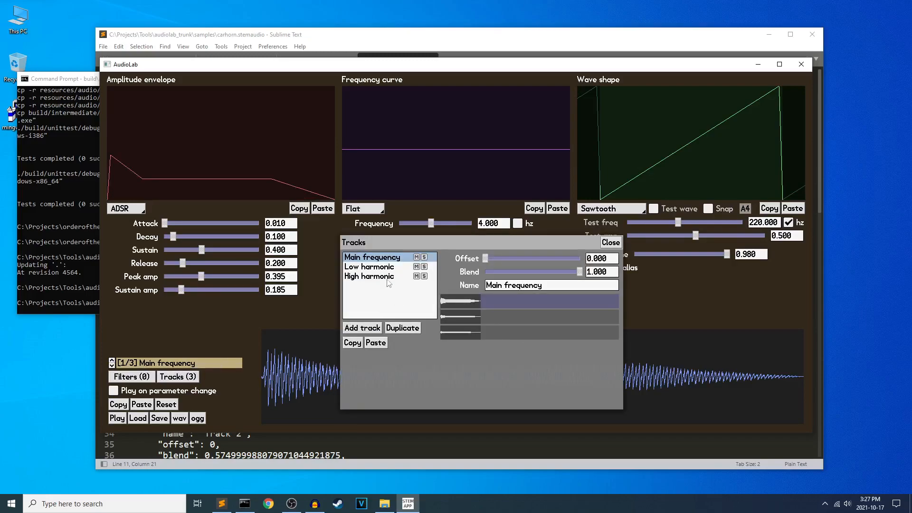
click(387, 276)
click(477, 320)
click(477, 303)
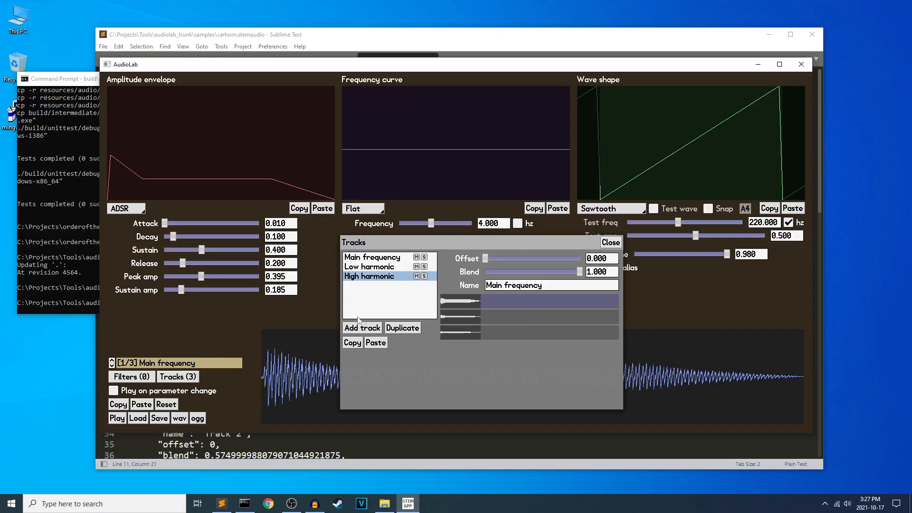
click(619, 242)
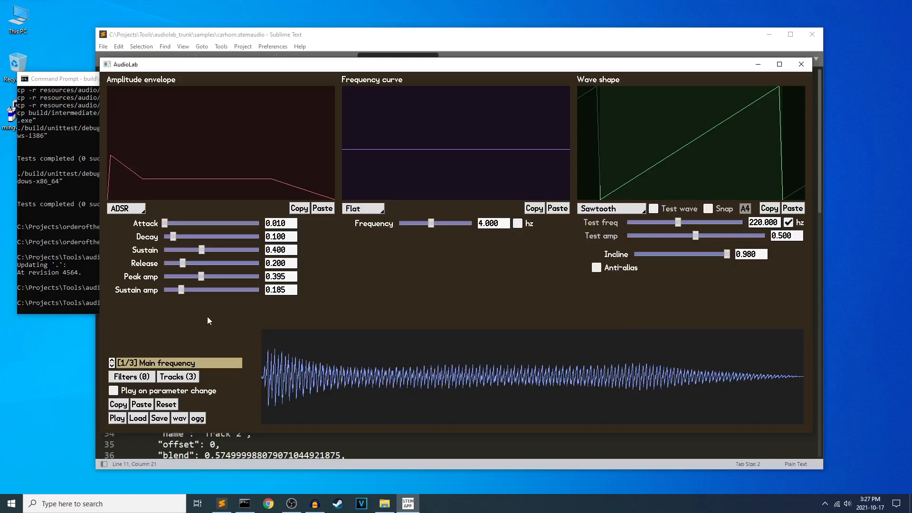
Cycle repeatedly through the Main frequency, Low harmonic and High harmonic tracks with the track editor closed, comparing their envelopes and frequencies.
click(138, 417)
click(519, 309)
click(111, 361)
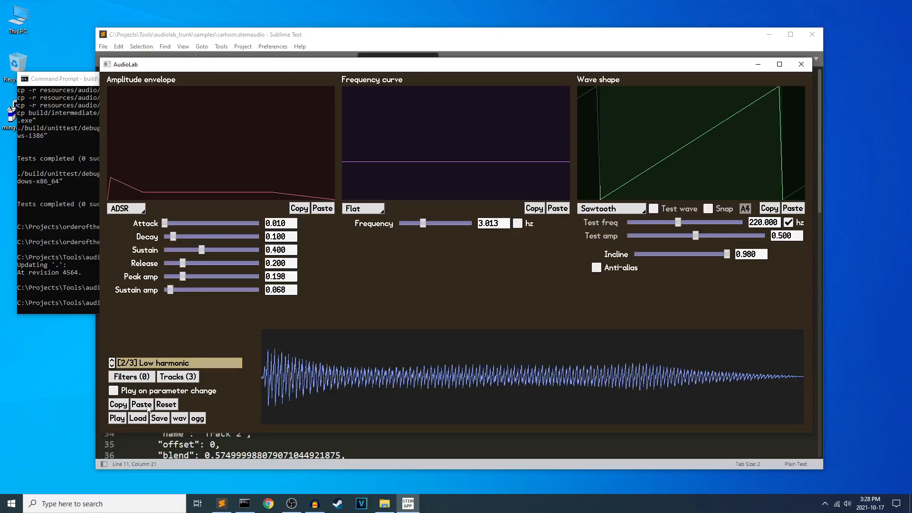
click(112, 365)
click(112, 366)
click(112, 365)
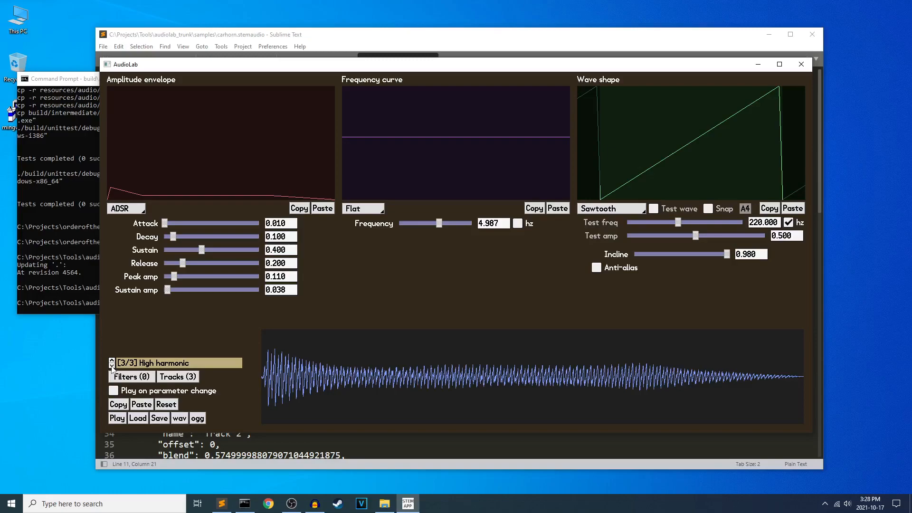
click(111, 364)
click(111, 364)
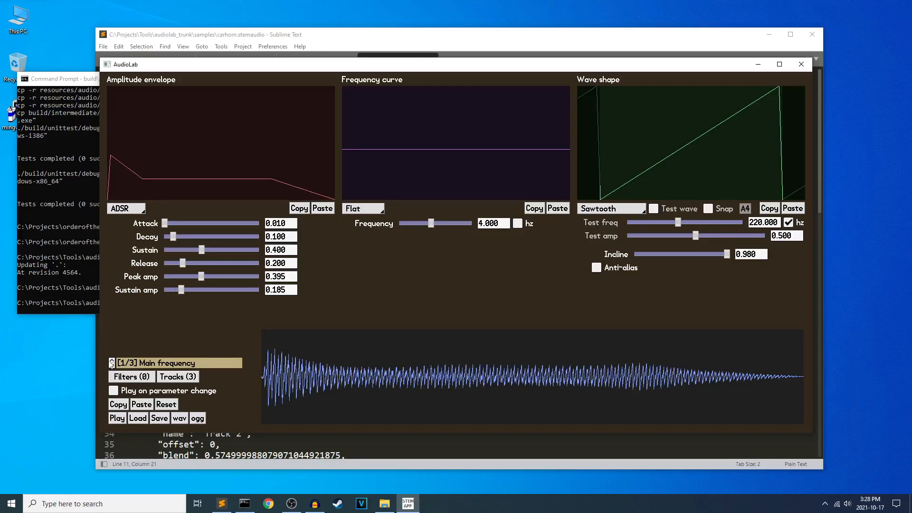
click(112, 366)
click(112, 365)
click(112, 364)
click(113, 360)
Select Main frequency in the track editor, step through the tracks to Low harmonic, and close the editor.
click(190, 377)
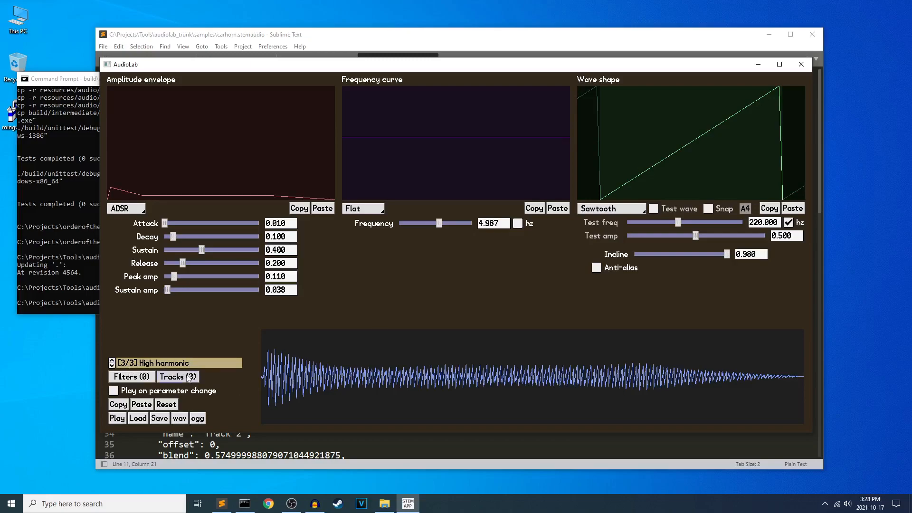
click(387, 258)
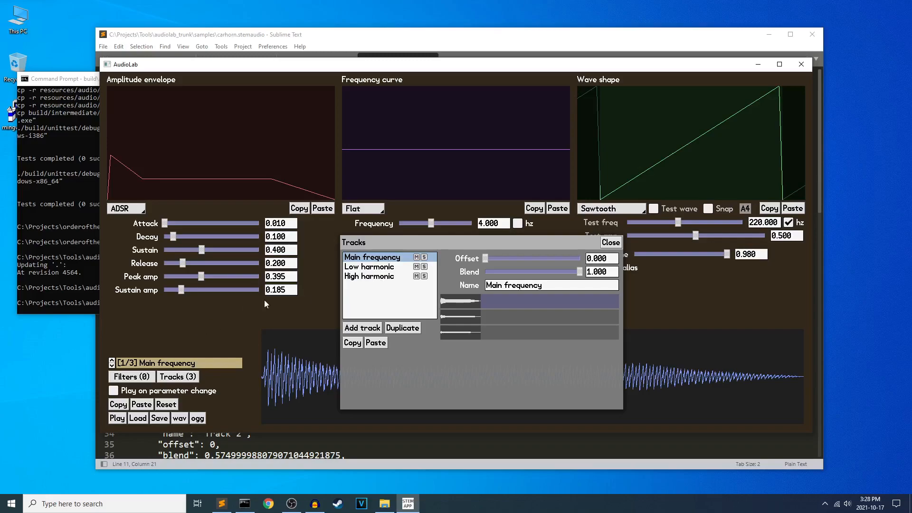
click(112, 364)
click(112, 363)
click(112, 366)
click(112, 366)
click(112, 365)
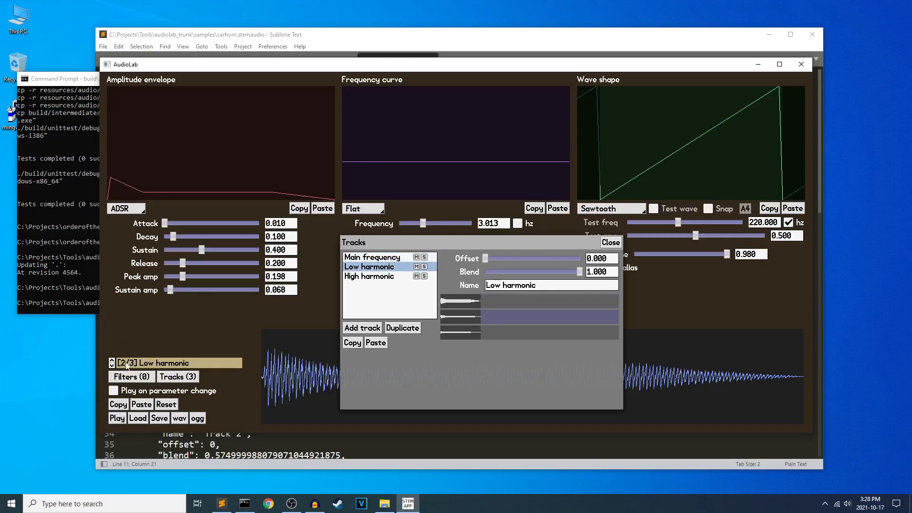
click(605, 243)
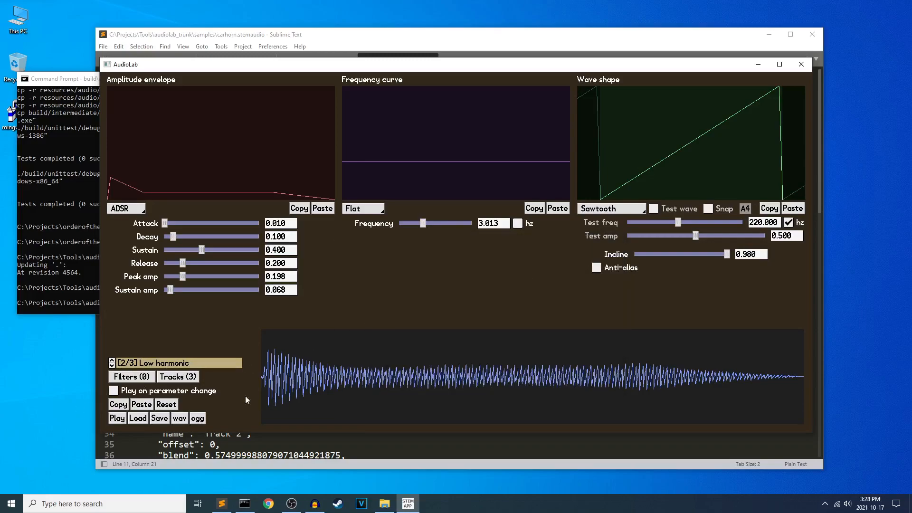
Try to load multilayer.stemaudio, relaunch build\audiolab\debug-windows-i386\audiolab.exe from the Command Prompt and load multilayer.stemaudio again.
click(136, 418)
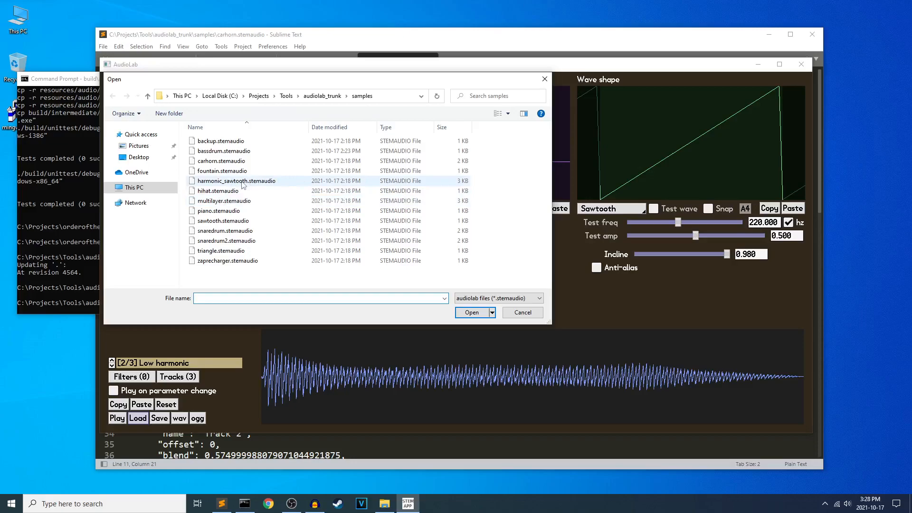
double_click(234, 201)
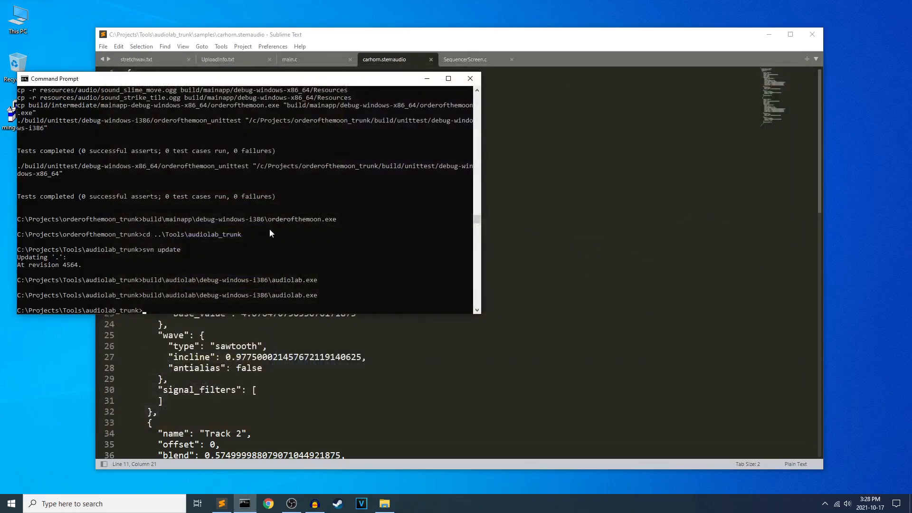
key(Up)
key(Return)
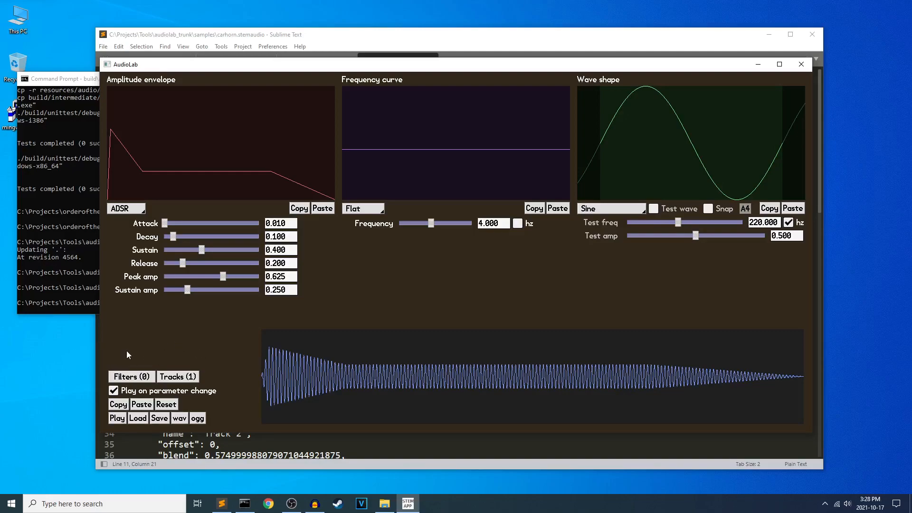
click(138, 418)
double_click(235, 201)
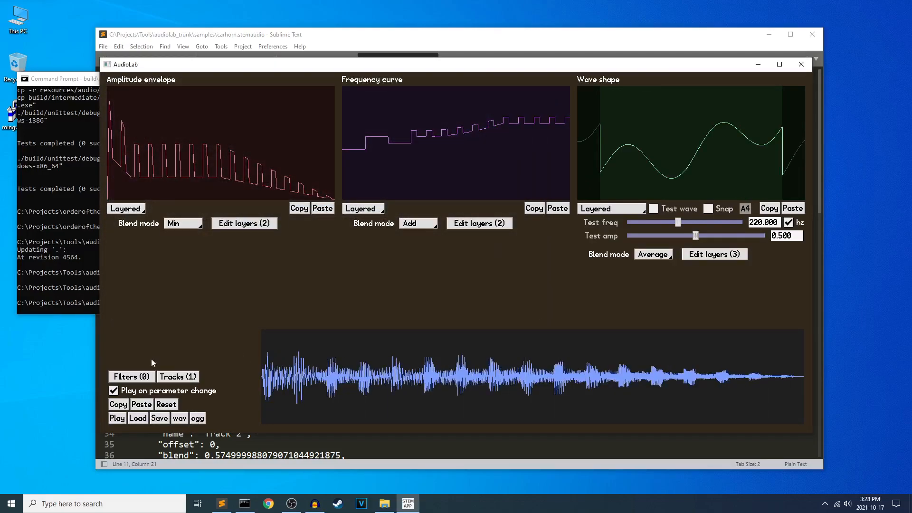
Load a snare drum sample and check the wave shape options of its Noise track.
click(138, 418)
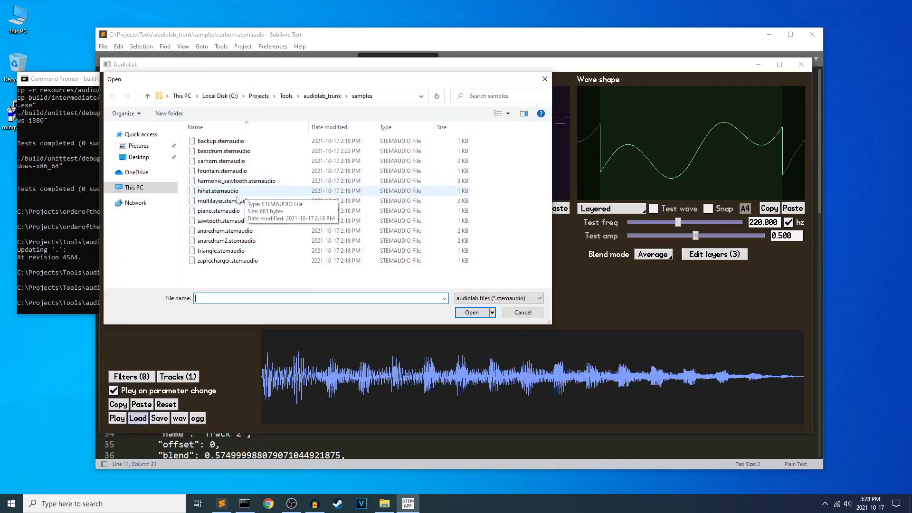
double_click(267, 240)
click(140, 421)
double_click(248, 246)
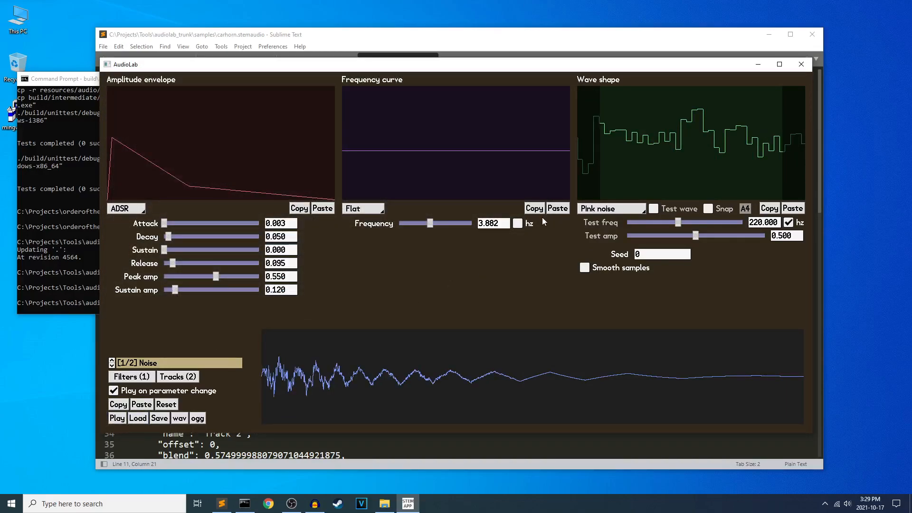
click(594, 208)
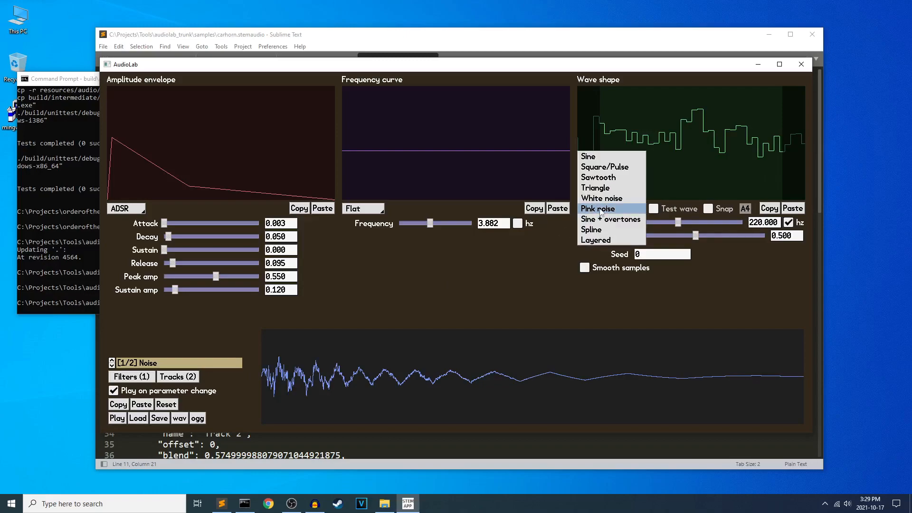
click(522, 246)
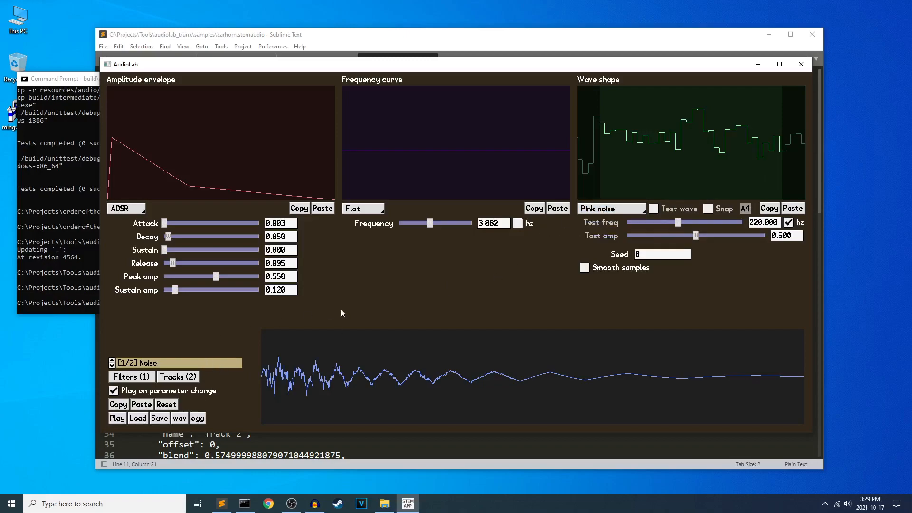
Reset the sound and set its wave shape first to White noise and finally to Pink noise.
click(165, 404)
click(603, 208)
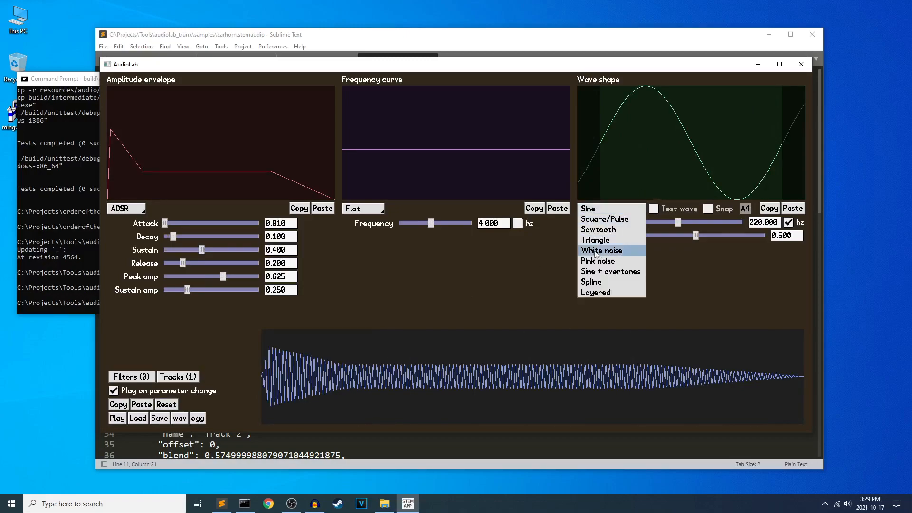
click(612, 254)
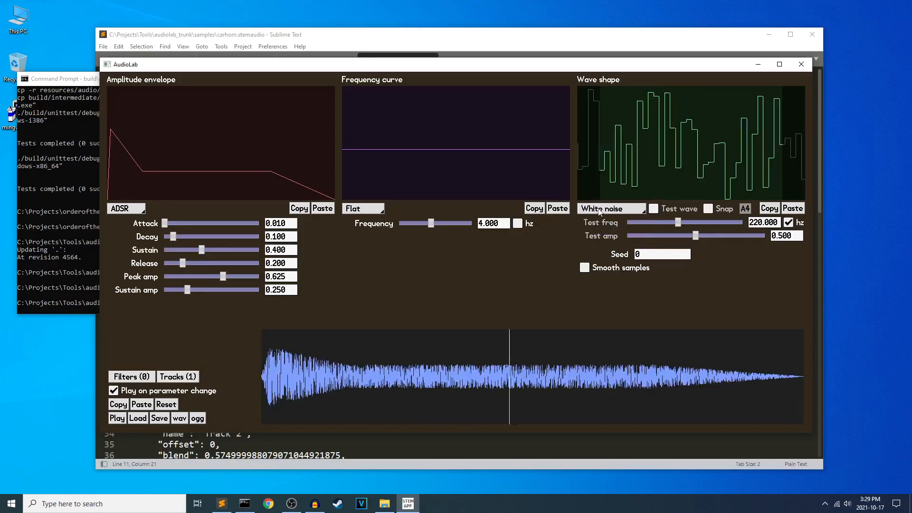
click(610, 208)
click(599, 261)
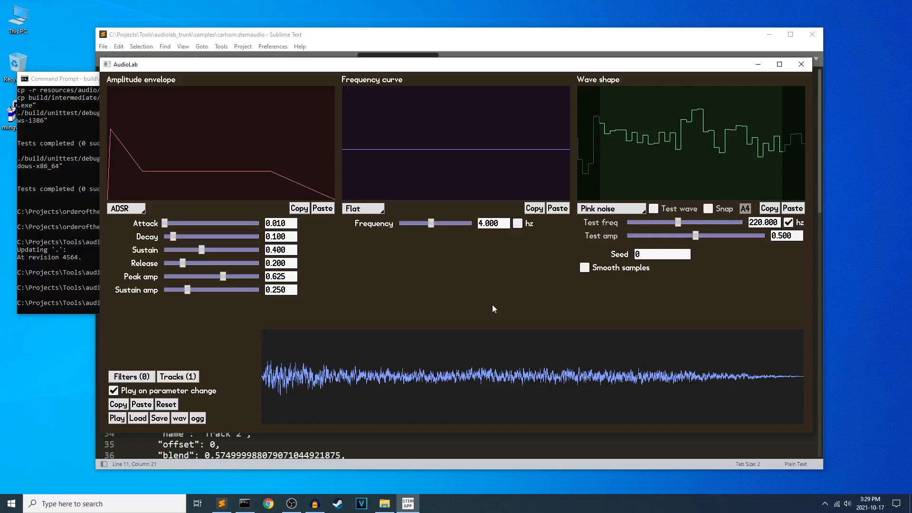
Switch to the sfxr-style sound generator, set it to bfxr mode and audition the Noise and Pink wave types.
click(619, 209)
click(619, 210)
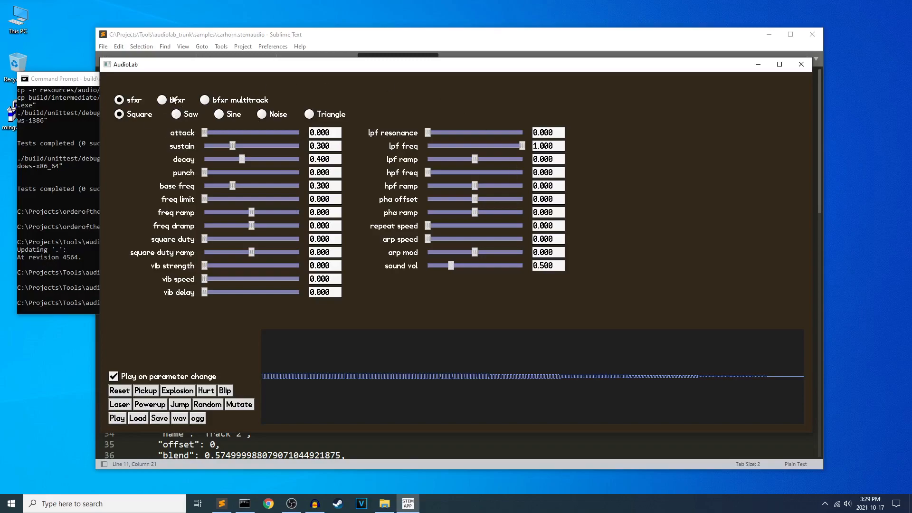
click(174, 99)
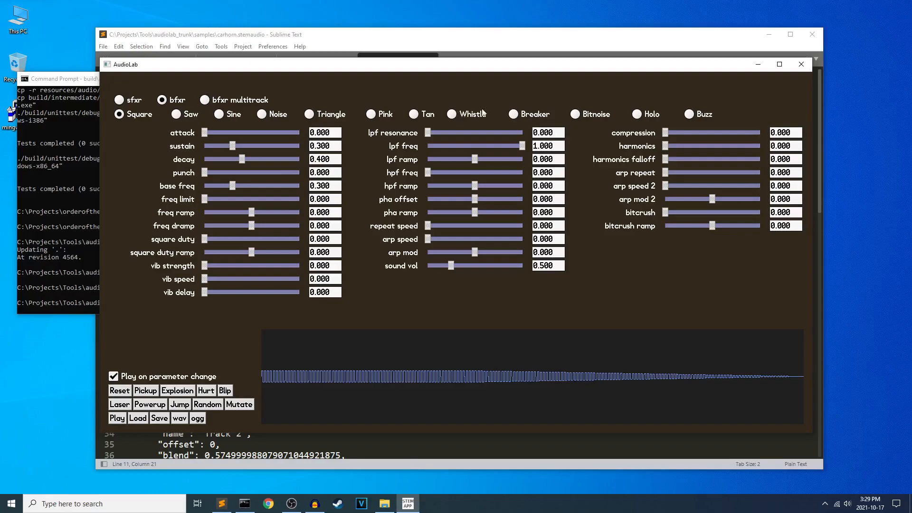
click(283, 114)
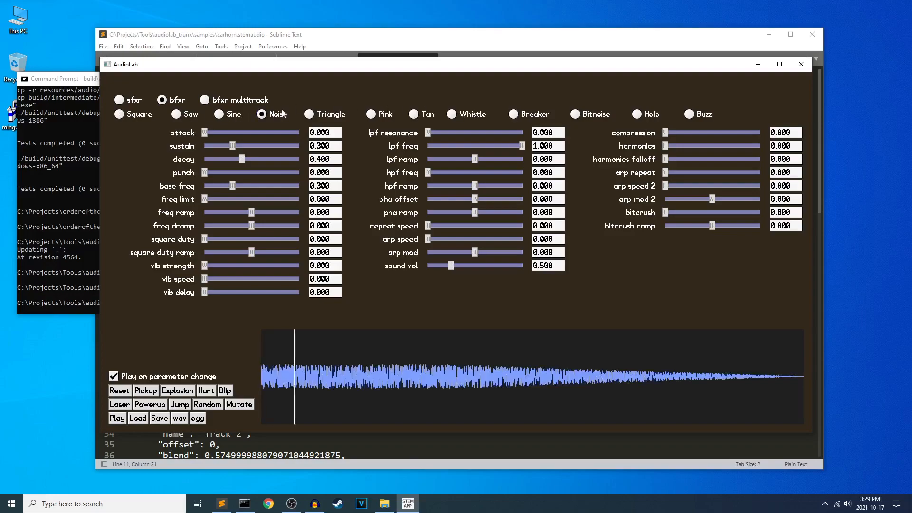
click(385, 115)
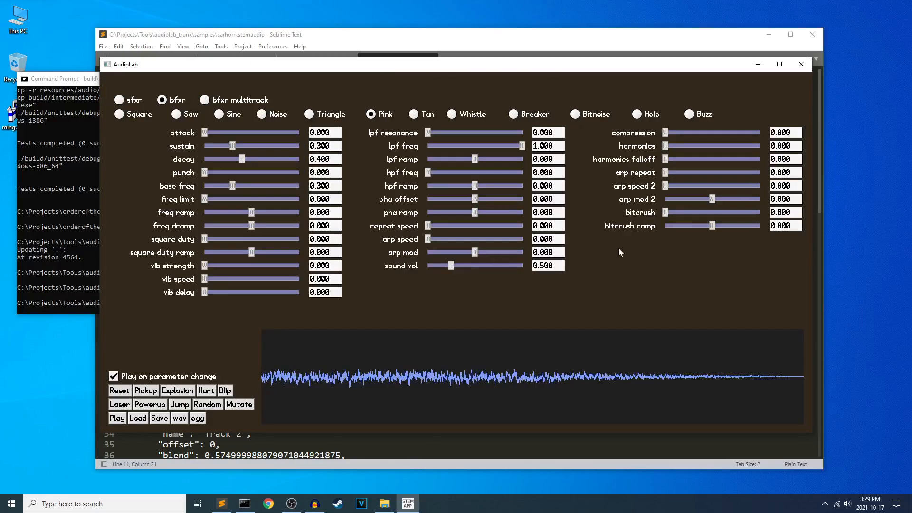
Return to the synth sound and switch its wave shape to White noise and back to Pink noise for comparison.
click(602, 209)
click(601, 199)
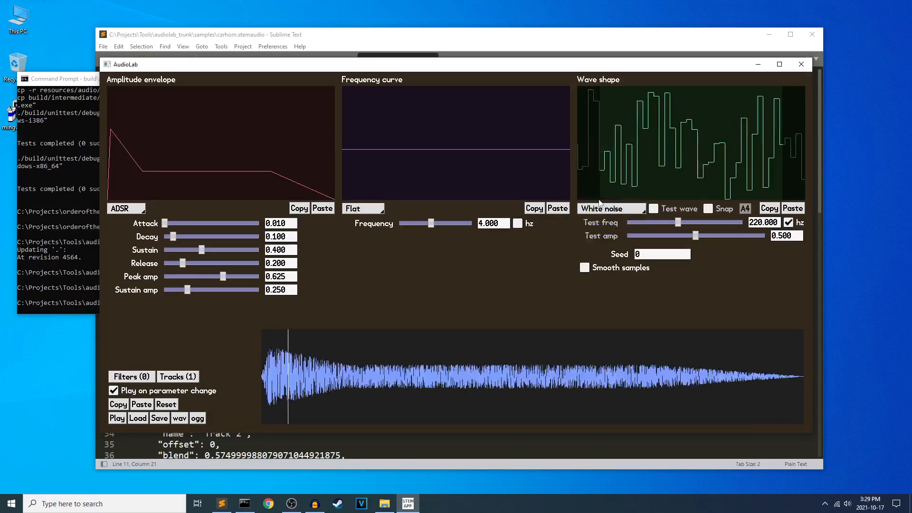
click(602, 209)
click(603, 219)
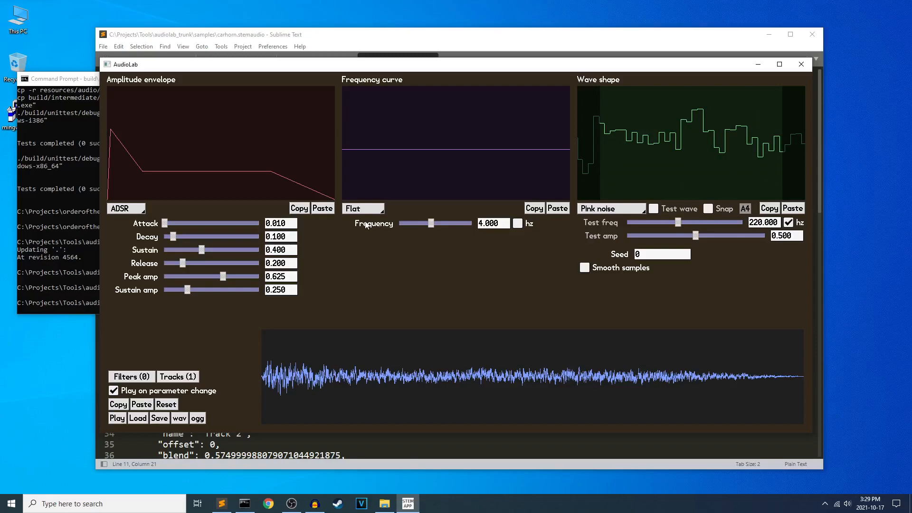
Check the available types for the frequency curve and the amplitude envelope.
click(354, 211)
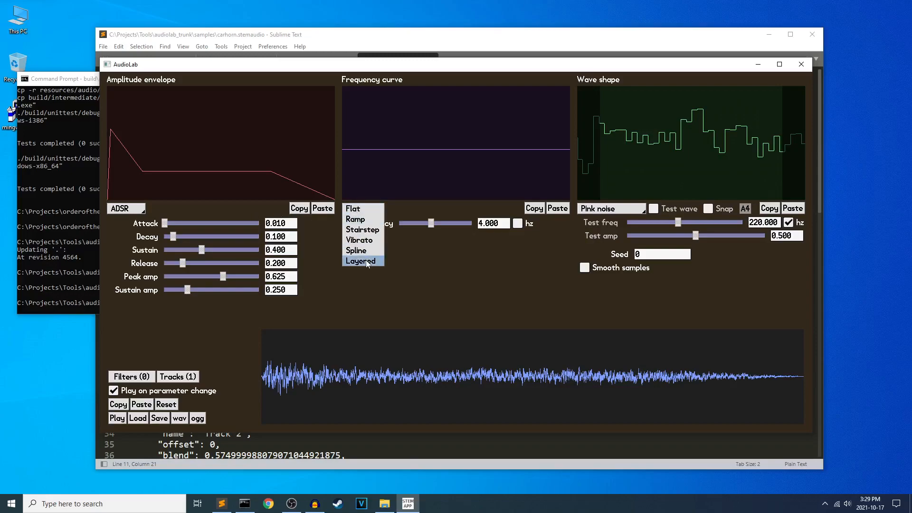
click(126, 208)
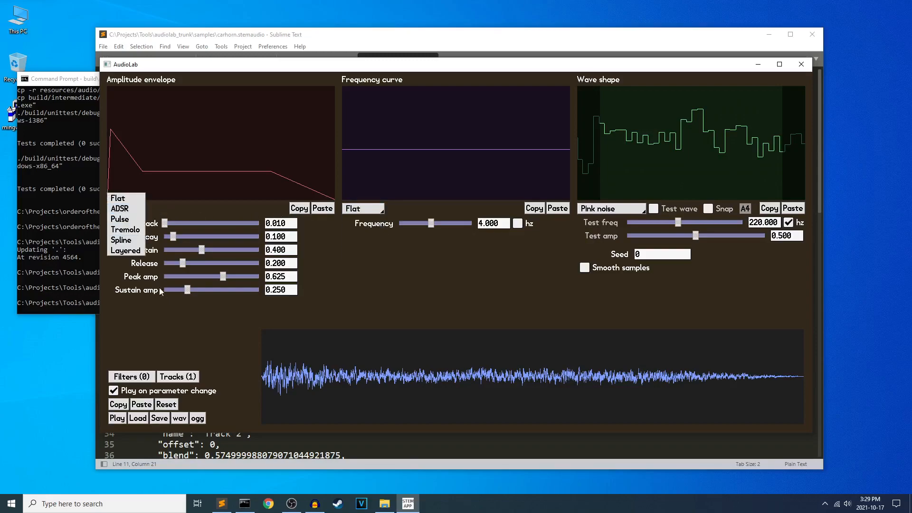
click(494, 333)
Load snaredrum.stemaudio and snaredrum2.stemaudio one after the other to compare their Noise tracks.
click(138, 418)
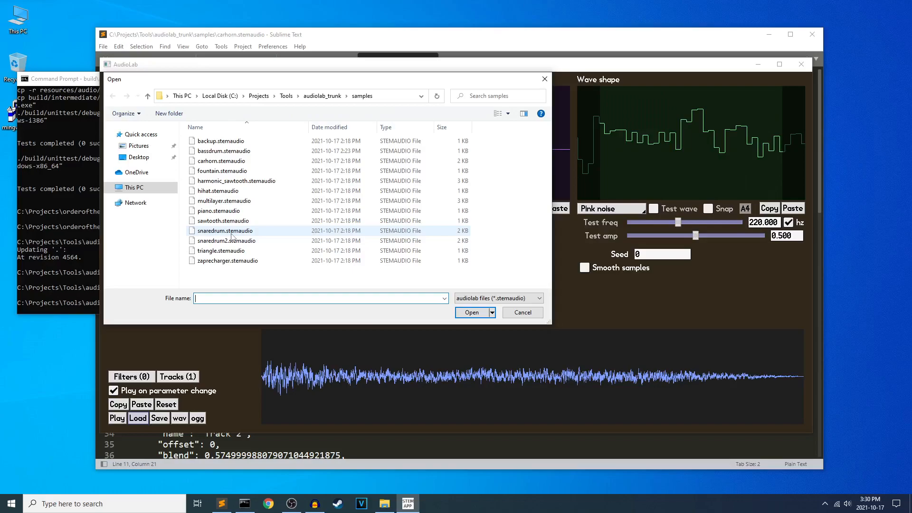
double_click(232, 233)
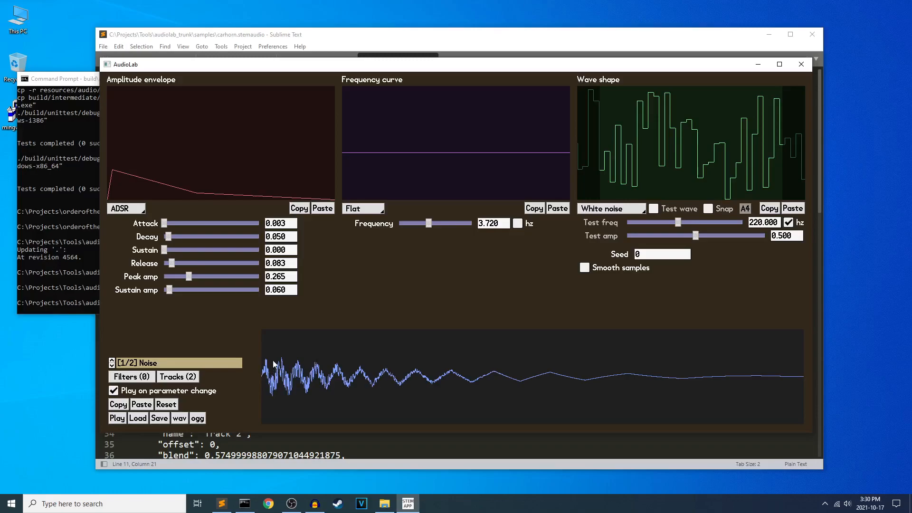
click(140, 418)
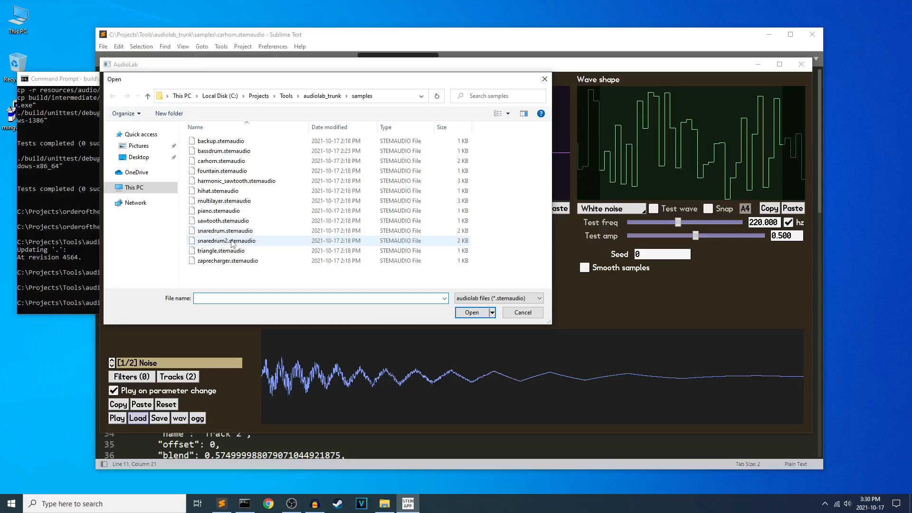
double_click(231, 241)
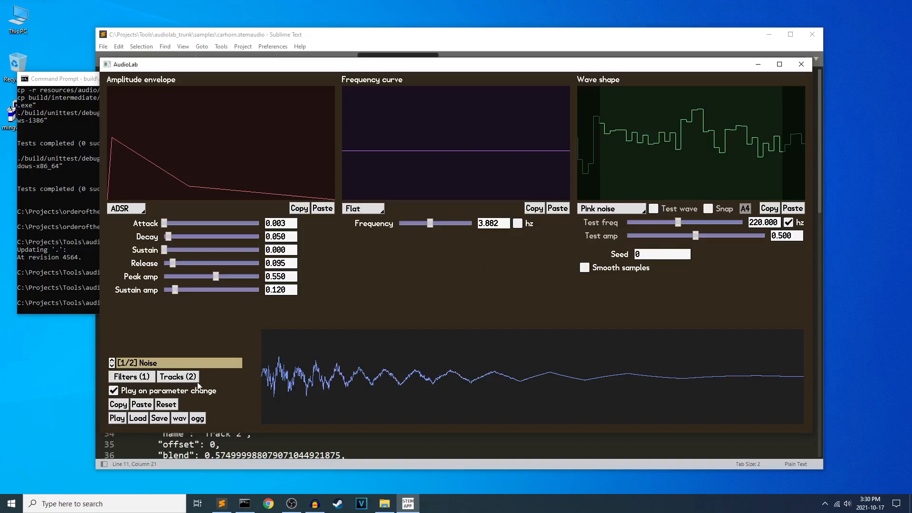
Reset the sound and review the type choices of the frequency curve and amplitude envelope.
click(166, 404)
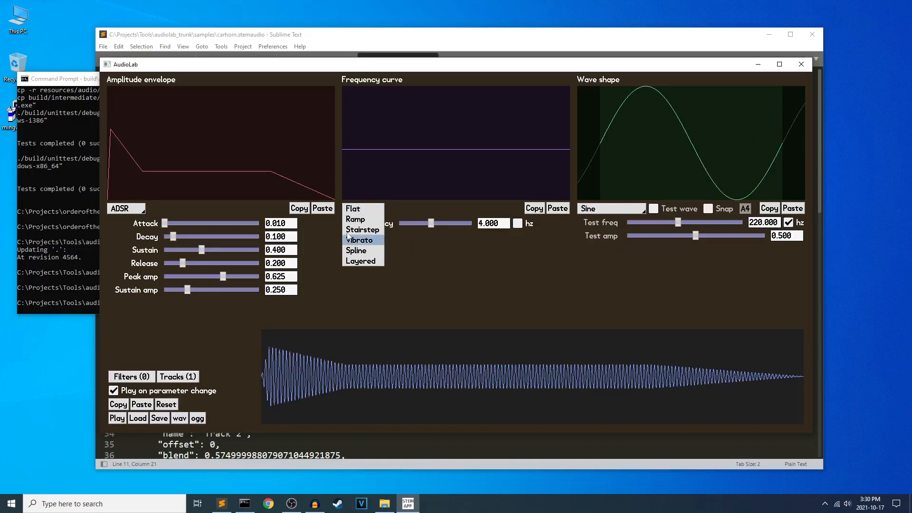
click(136, 208)
click(385, 260)
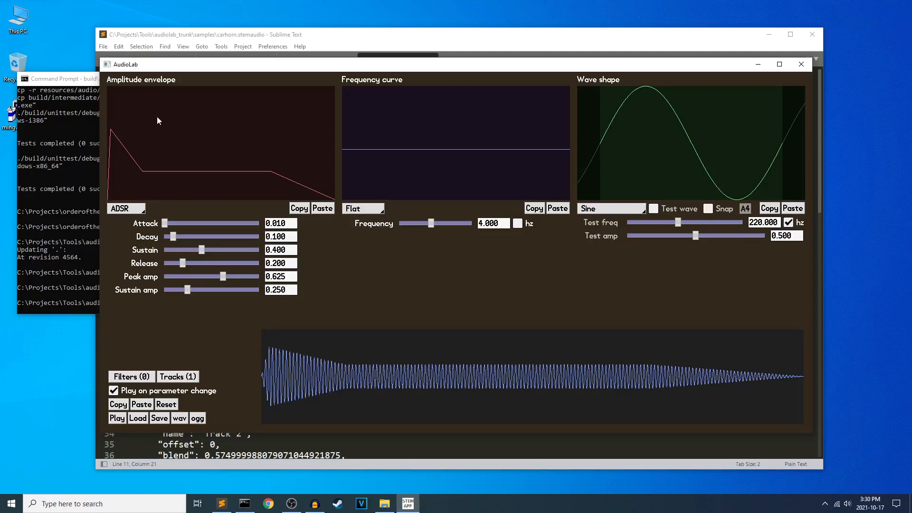
Set the frequency curve to Vibrato with strength 0.335, speed 12.125 and phase 0.257, and reset the sound.
click(360, 211)
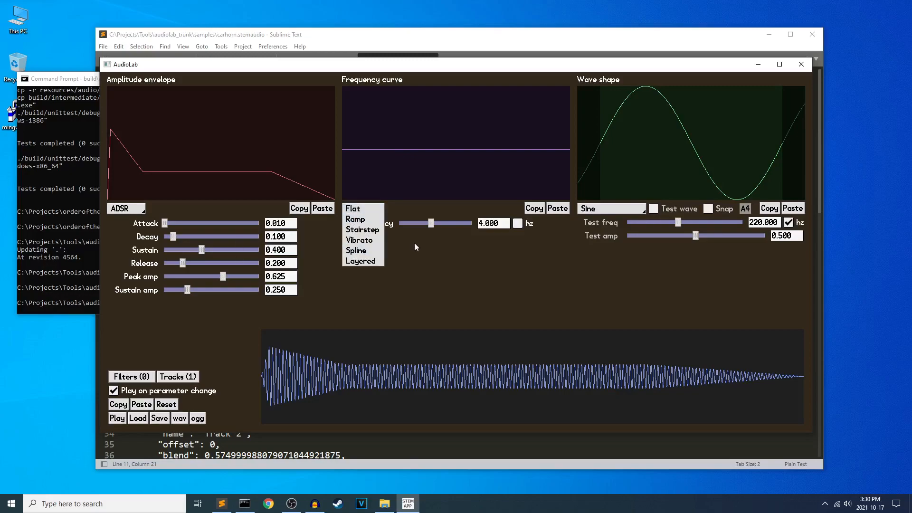
click(366, 241)
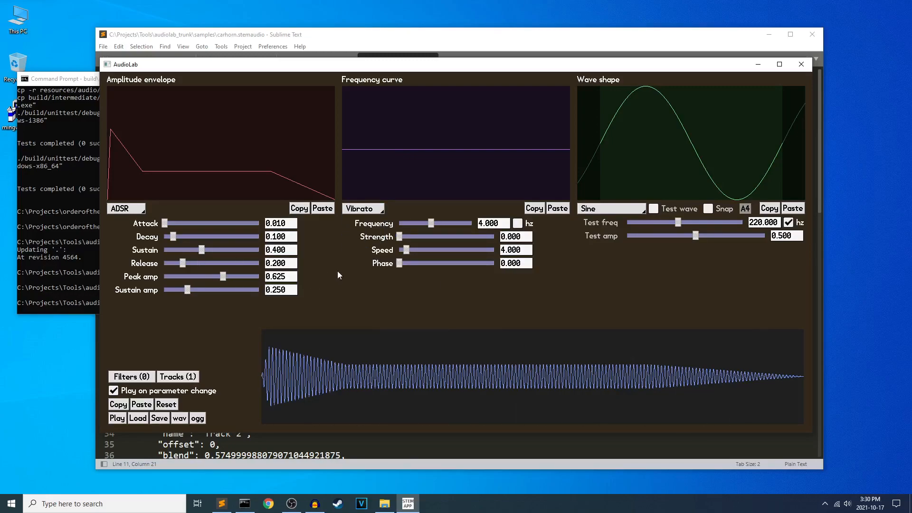
drag(399, 237, 416, 239)
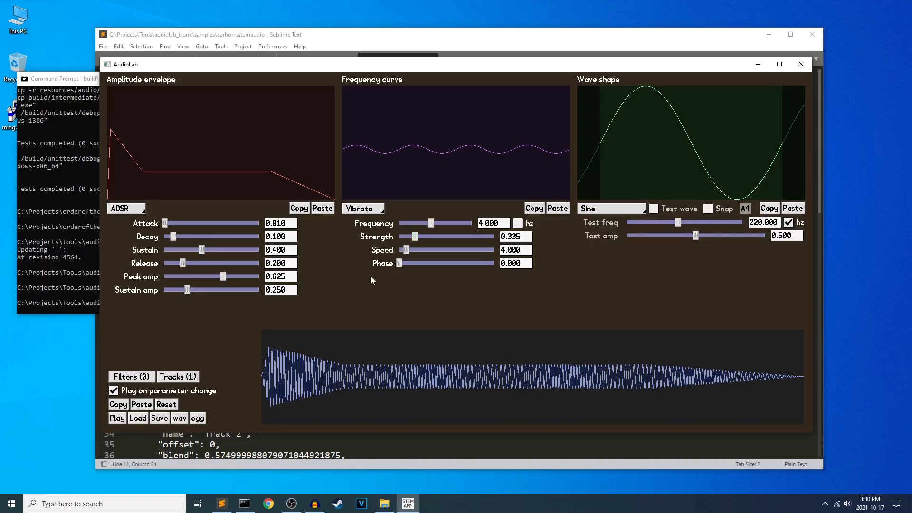
mouse_move(406, 250)
mouse_down()
mouse_move(424, 267)
mouse_move(420, 244)
mouse_up()
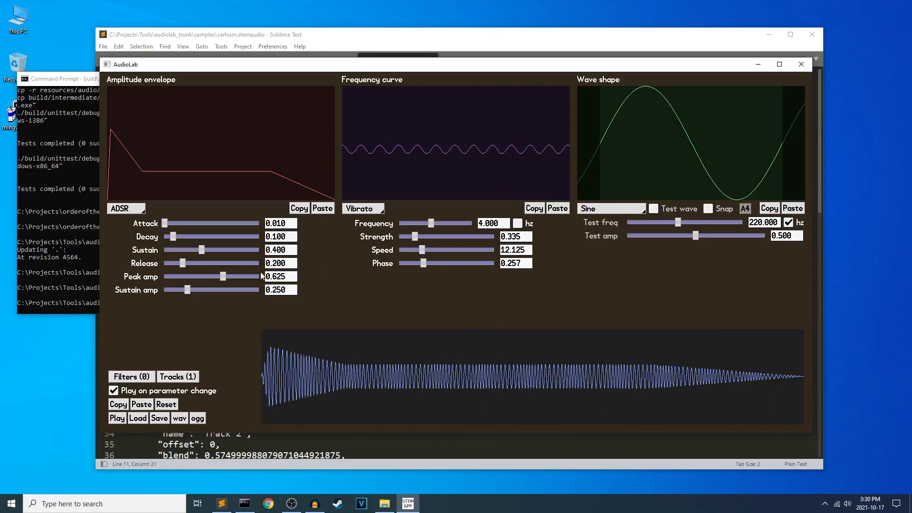
click(166, 404)
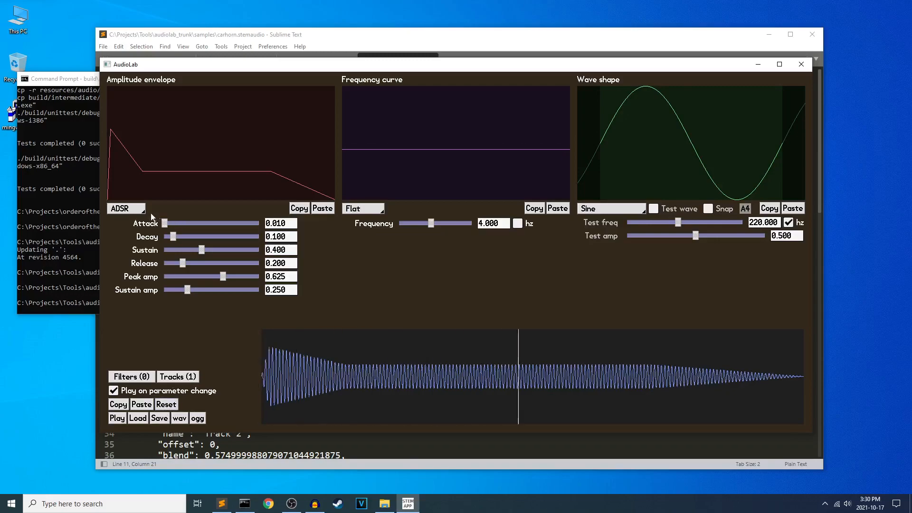
Set the amplitude envelope to Tremolo with amplitude 0.190, strength 0.317, speed 7.75 and phase 0.738, and reset the sound.
click(126, 208)
click(125, 229)
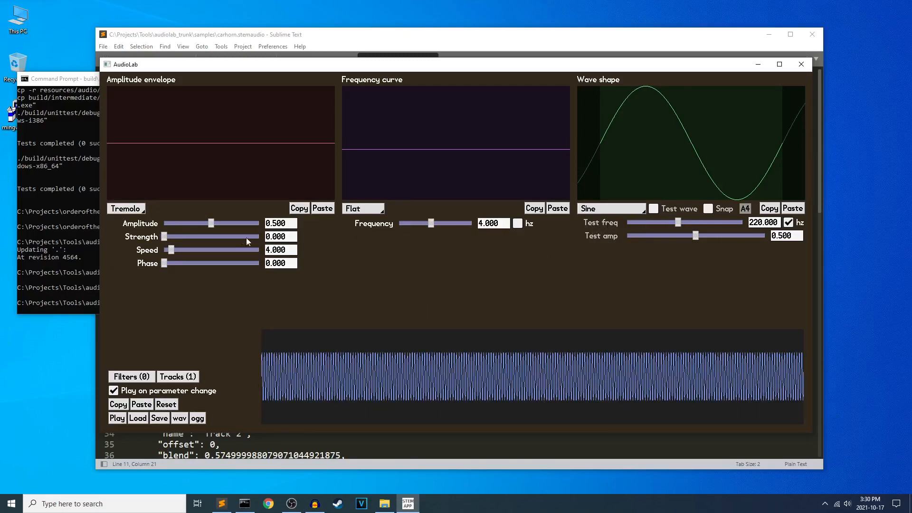
drag(209, 222, 233, 265)
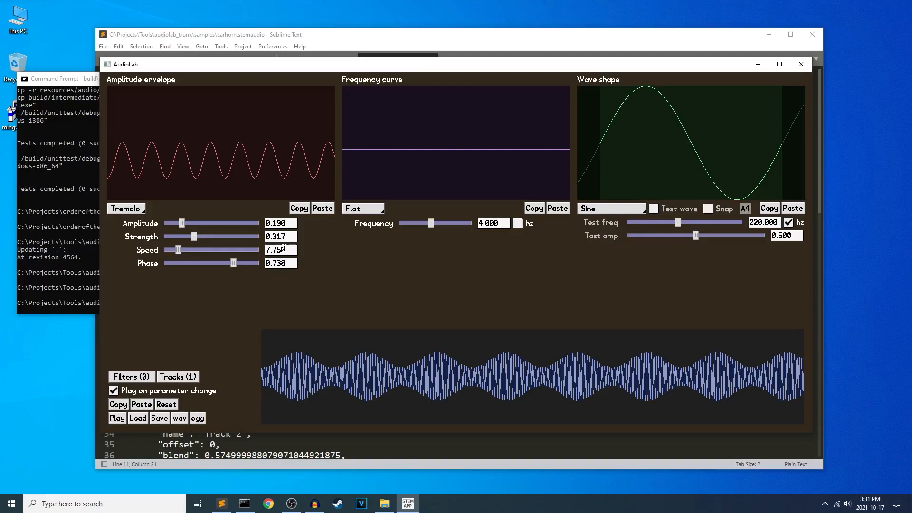
click(167, 404)
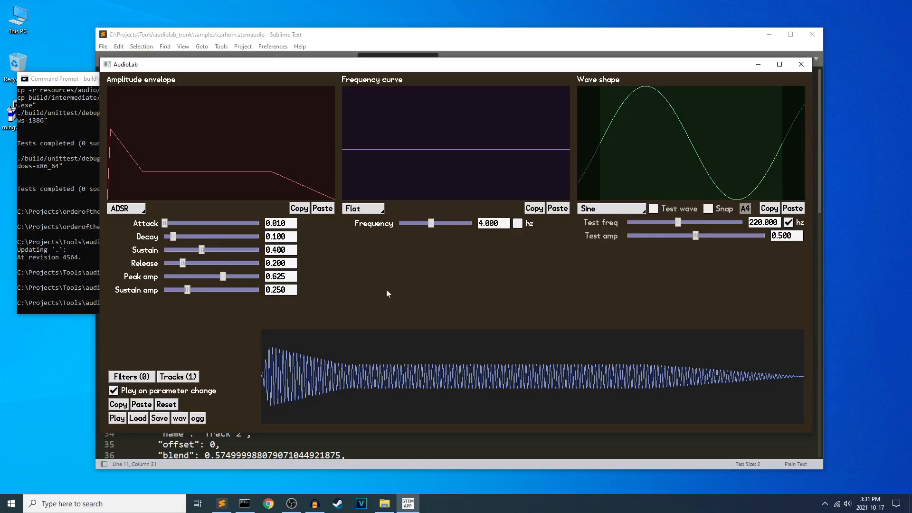
Set the wave shape to Sawtooth and magnify the beginning of the generated waveform.
click(601, 210)
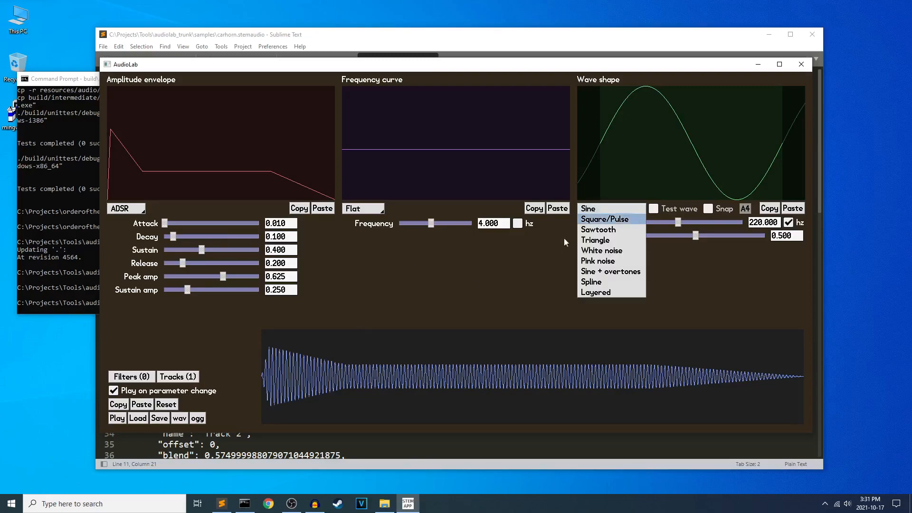
click(616, 235)
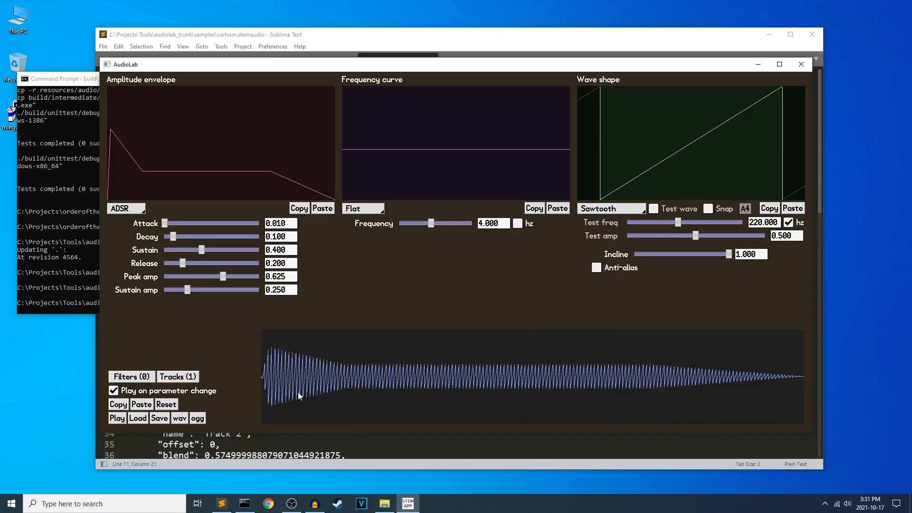
scroll(278, 388, up, 3)
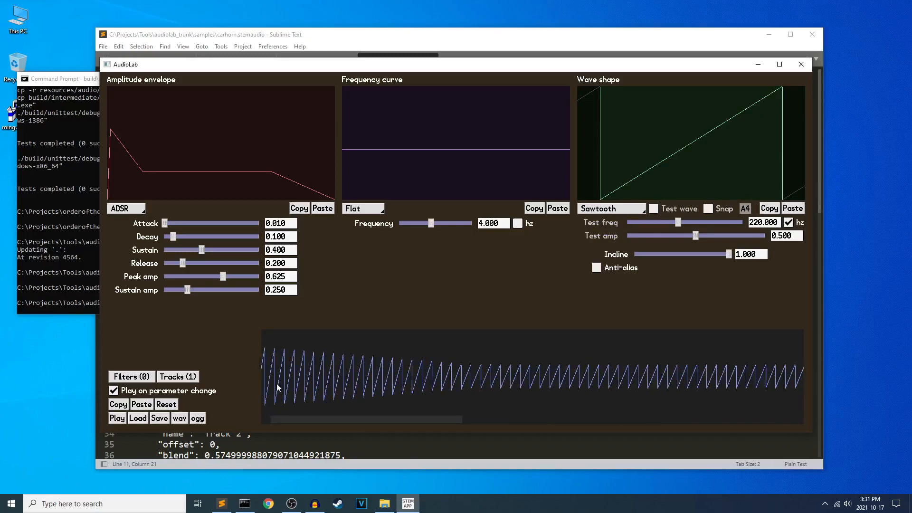
drag(325, 419, 264, 410)
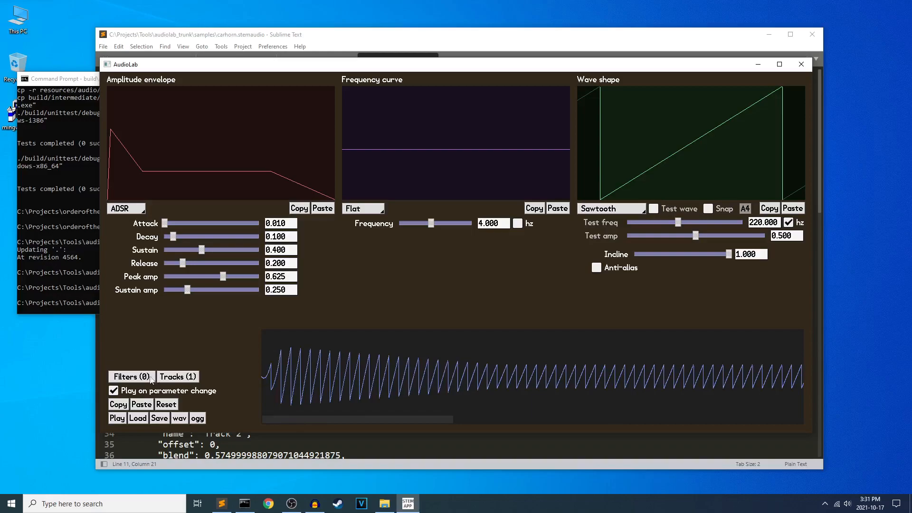
Add a Lowpass filter to the sound and set its LP cutoff to 0.292.
click(132, 376)
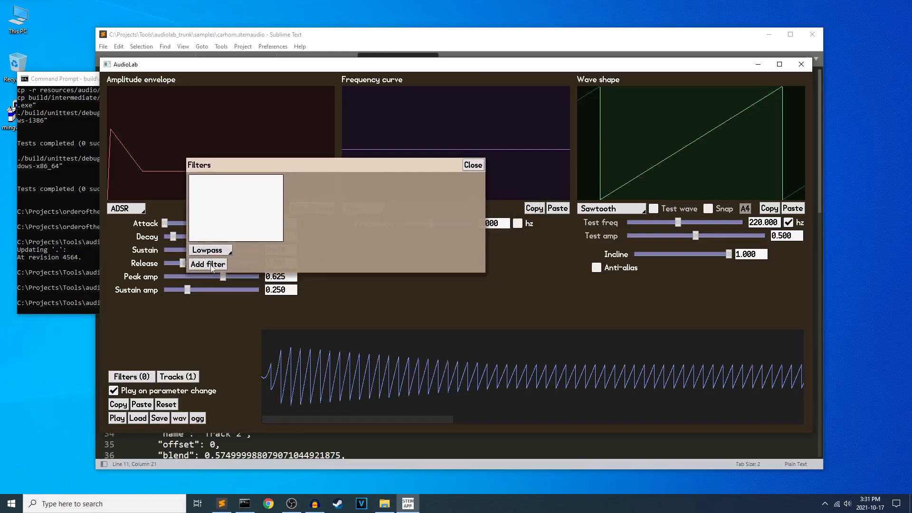
click(211, 264)
drag(437, 194, 372, 195)
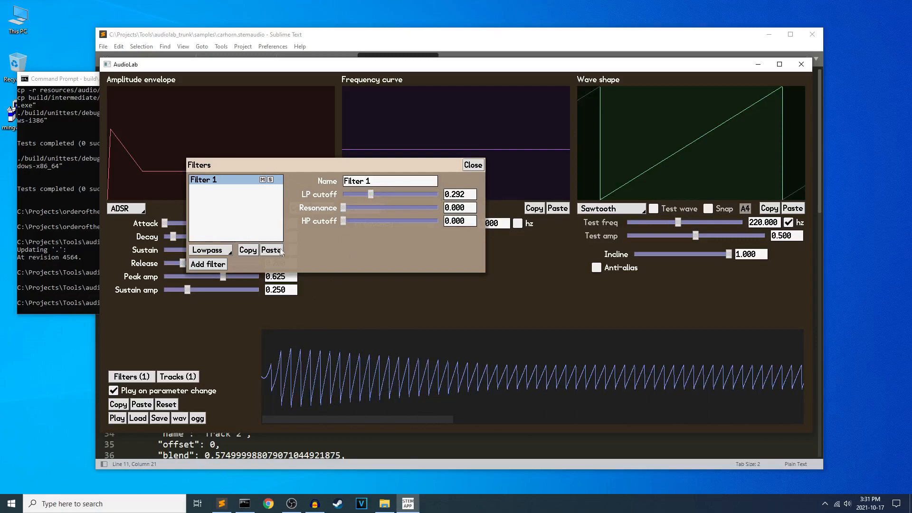
Add a second filter of type Bitcrush and lower its Numeric value first to 2.680 and finally to 2.360.
click(211, 264)
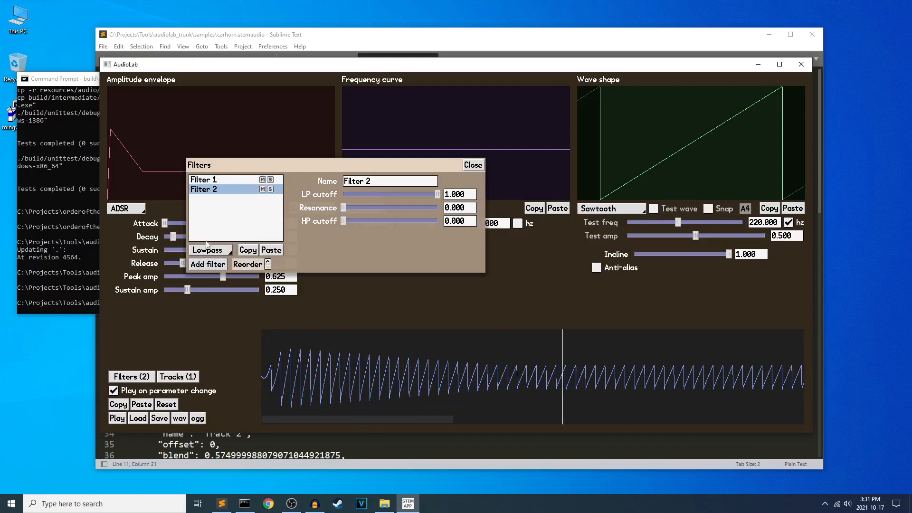
click(209, 250)
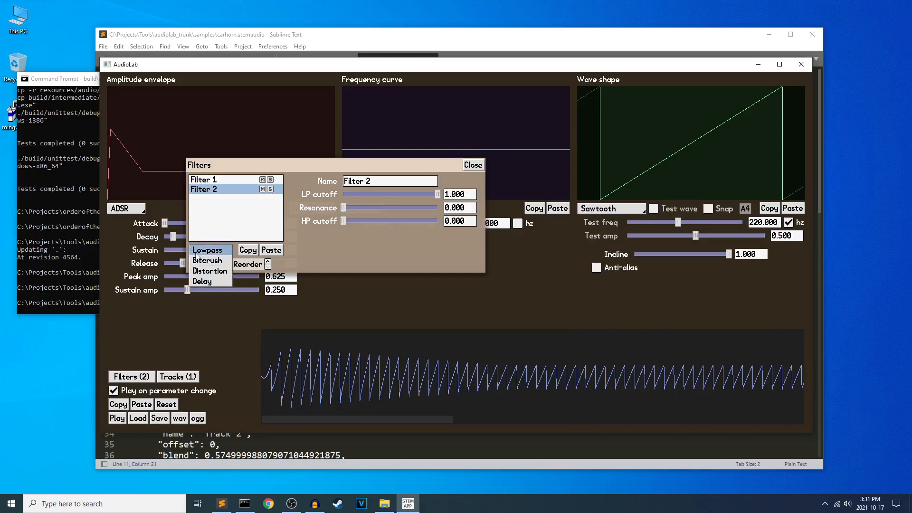
click(219, 265)
drag(436, 194, 360, 194)
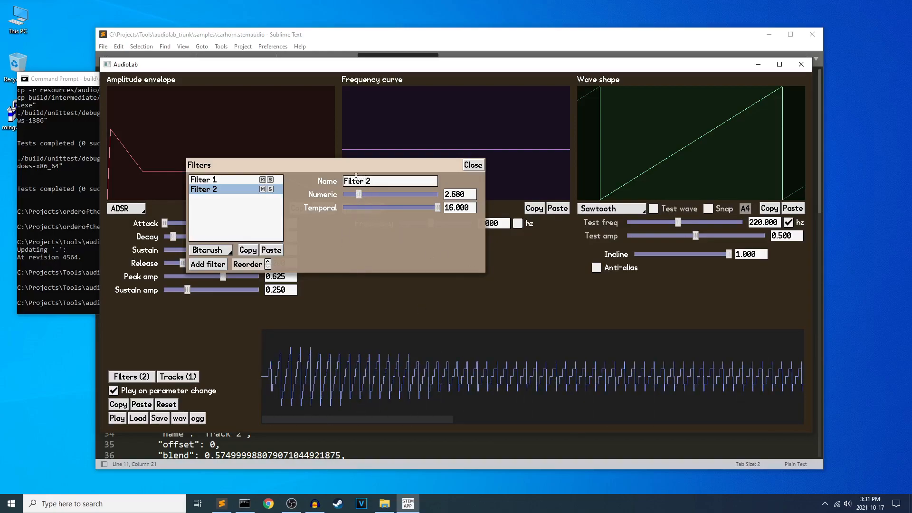
mouse_move(357, 193)
mouse_down()
mouse_move(346, 196)
mouse_move(354, 195)
mouse_up()
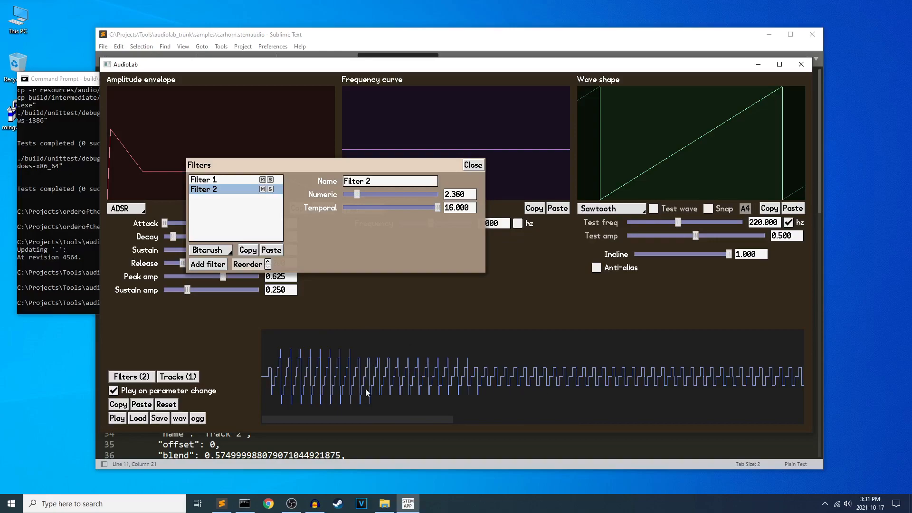
Raise the Bitcrush filter's Numeric value to about 4.200, vary its Temporal value, and delete Filter 2.
drag(358, 195, 368, 195)
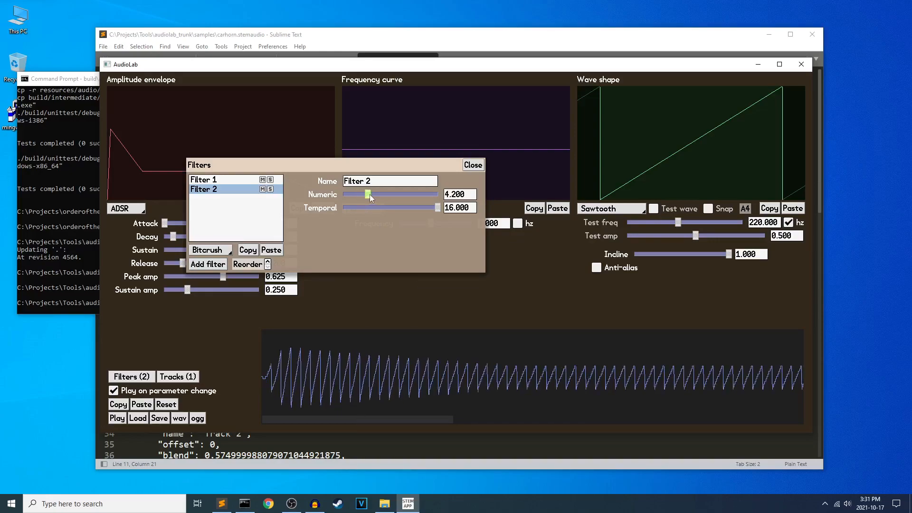
mouse_move(437, 211)
mouse_down()
mouse_move(375, 206)
mouse_move(454, 204)
mouse_up()
key(Delete)
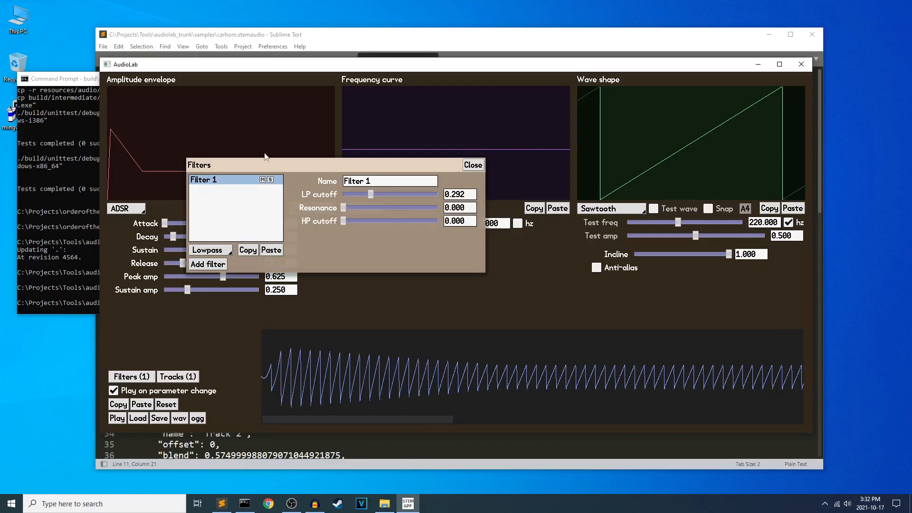
Add a second filter of type Distortion and check the available wave shapes without changing the current one.
click(218, 265)
click(207, 250)
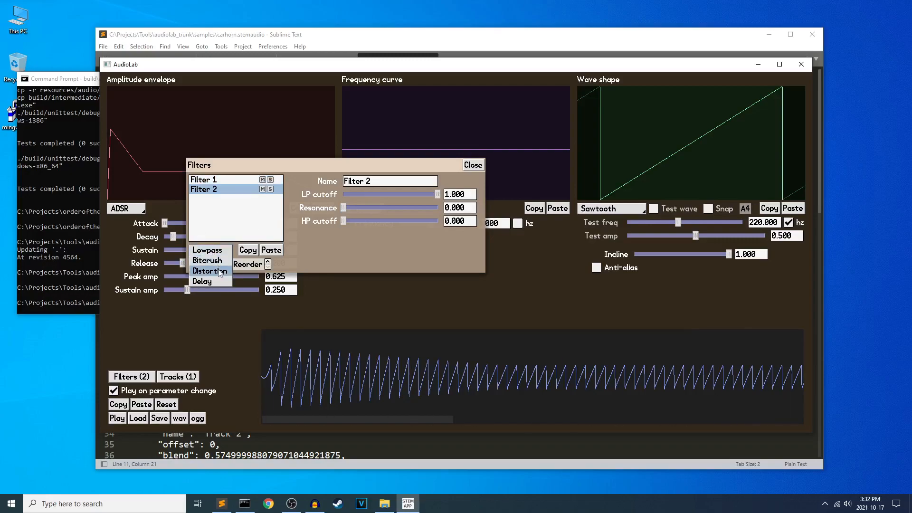
click(220, 272)
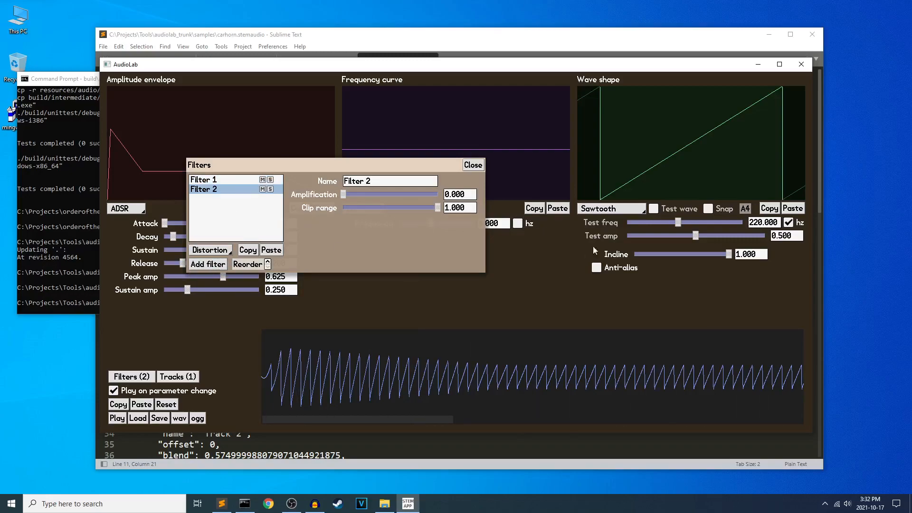
click(633, 213)
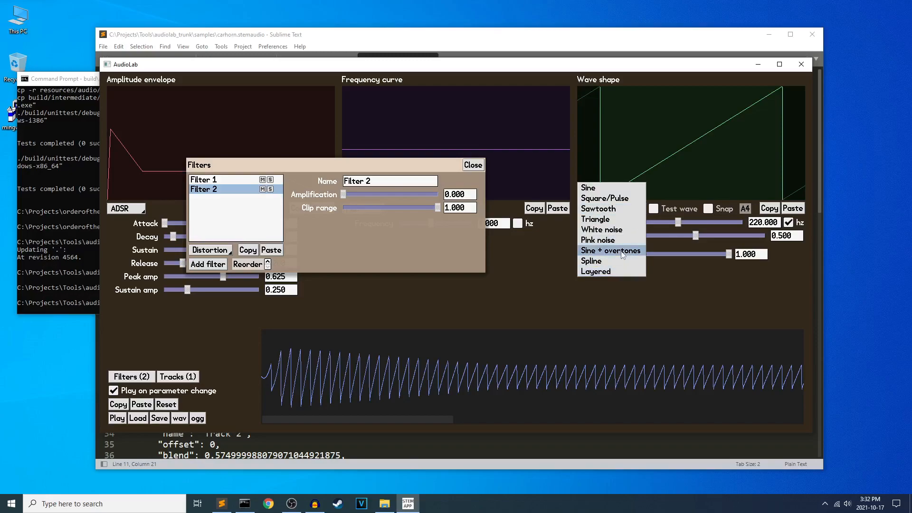
click(550, 246)
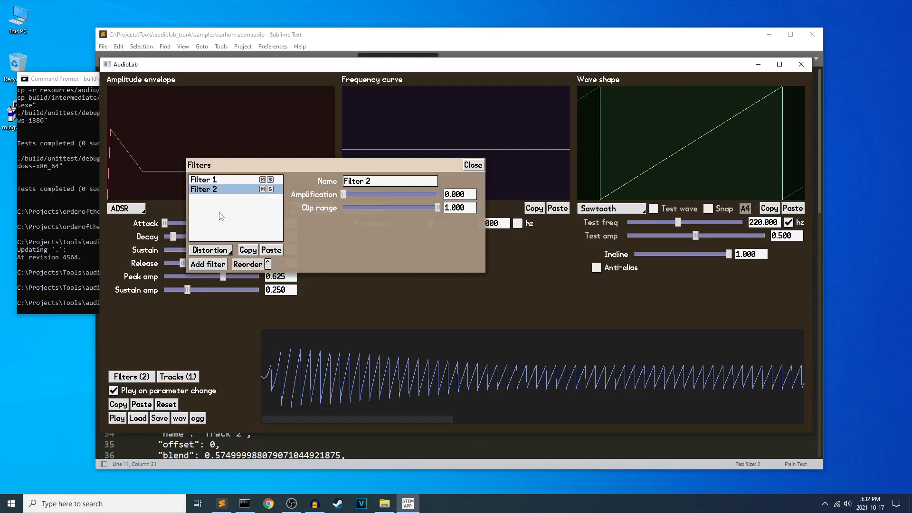
Turn off playing on parameter change and set the Distortion filter's Amplification to 1.310 and Clip range to 0.433.
mouse_move(342, 195)
mouse_down()
mouse_move(413, 195)
mouse_move(348, 194)
mouse_up()
click(113, 390)
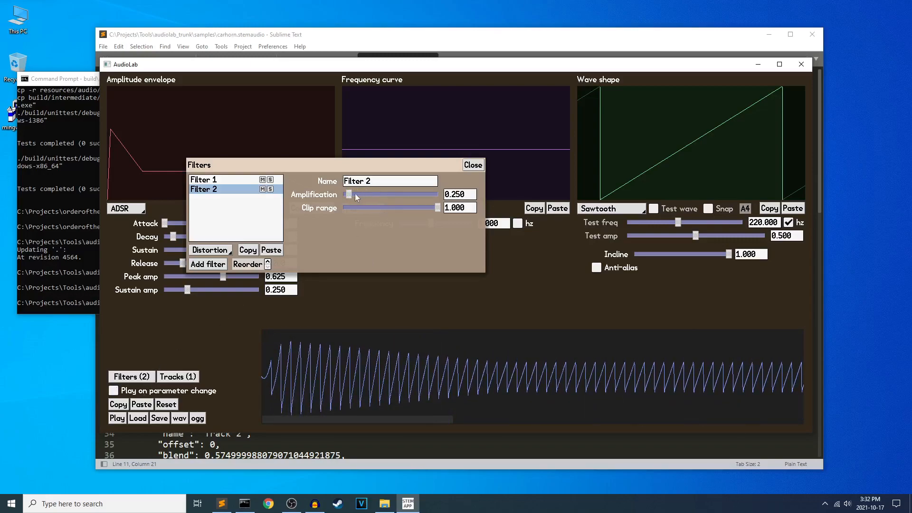
drag(436, 212, 373, 196)
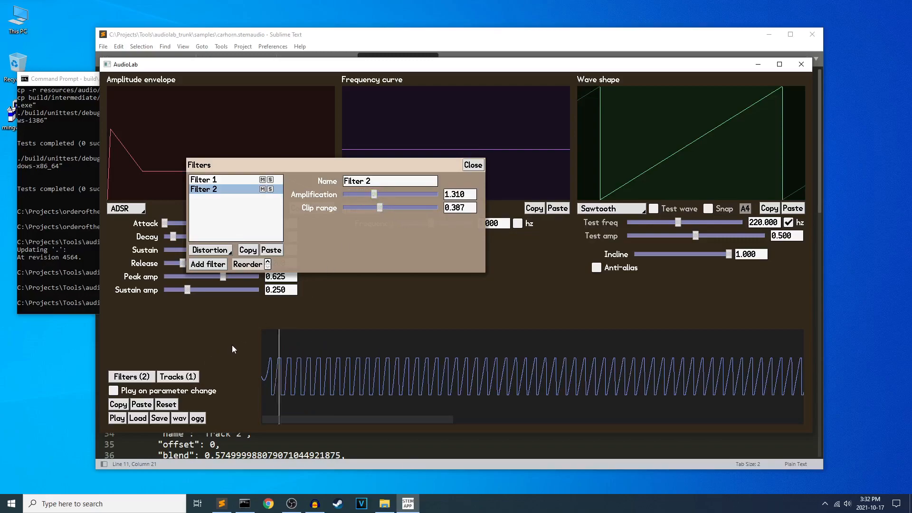
mouse_move(374, 210)
mouse_down()
mouse_move(433, 207)
mouse_move(386, 202)
mouse_up()
Try the Sine + overtones wave shape with the distortion filter, then reset the whole sound and close the filter editor.
click(625, 212)
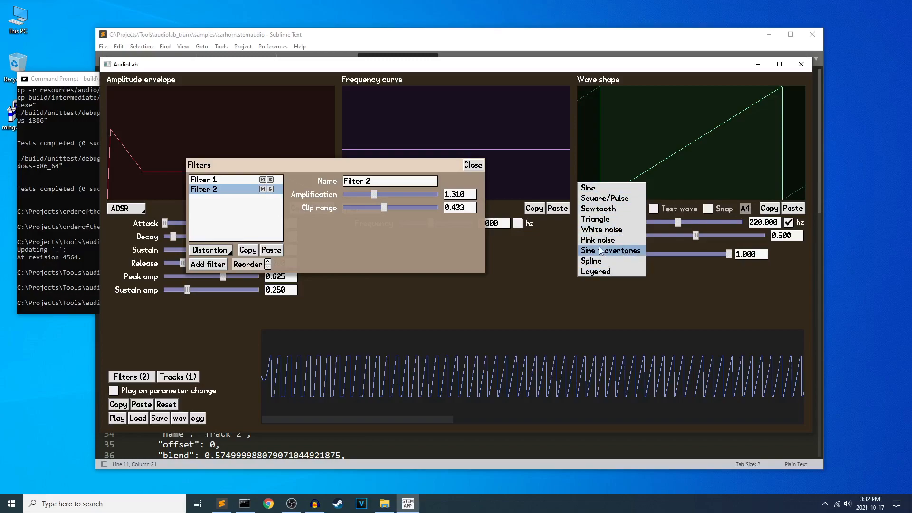
click(615, 252)
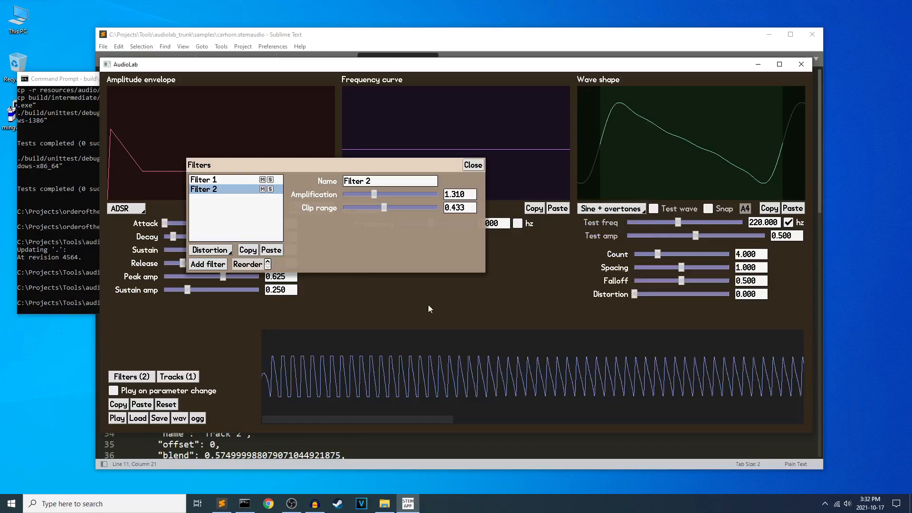
click(167, 403)
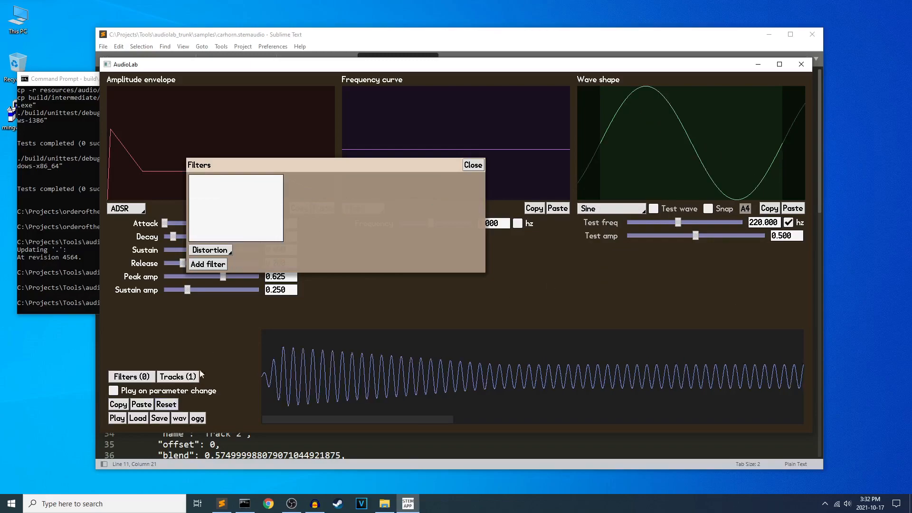
click(473, 165)
Set the wave shape to Sine + overtones, raise its Distortion to 0.733 and examine the generated waveform.
click(611, 209)
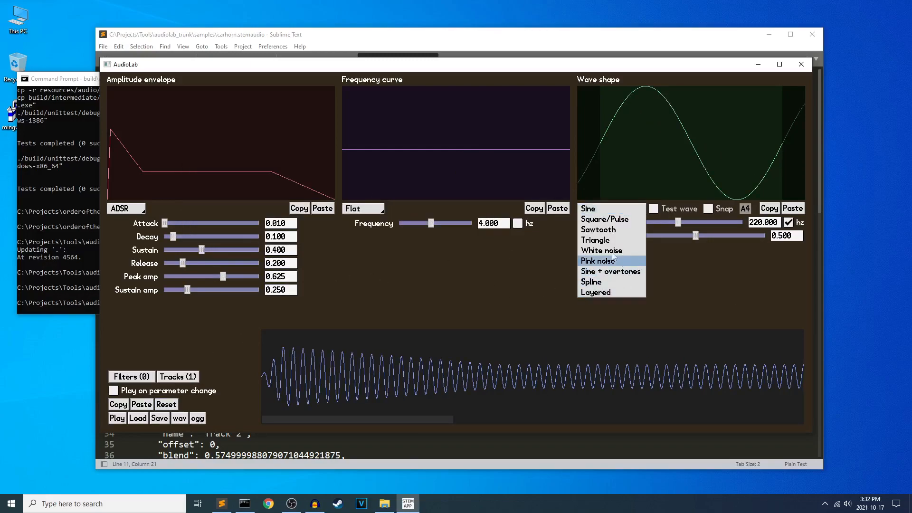
click(613, 273)
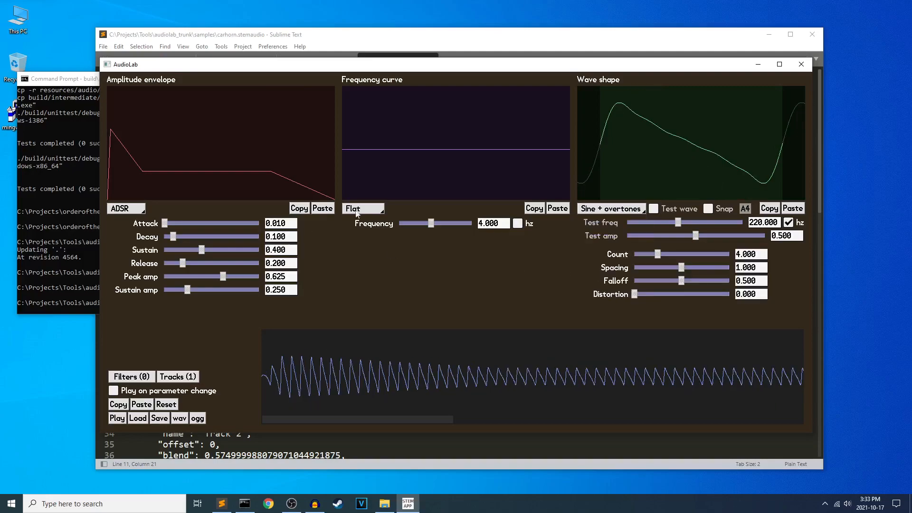
drag(635, 297, 704, 294)
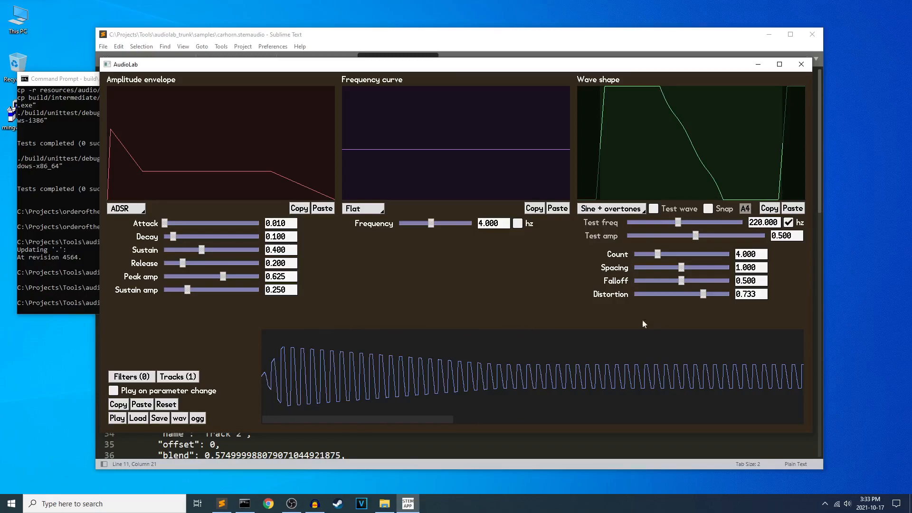
scroll(321, 388, down, 3)
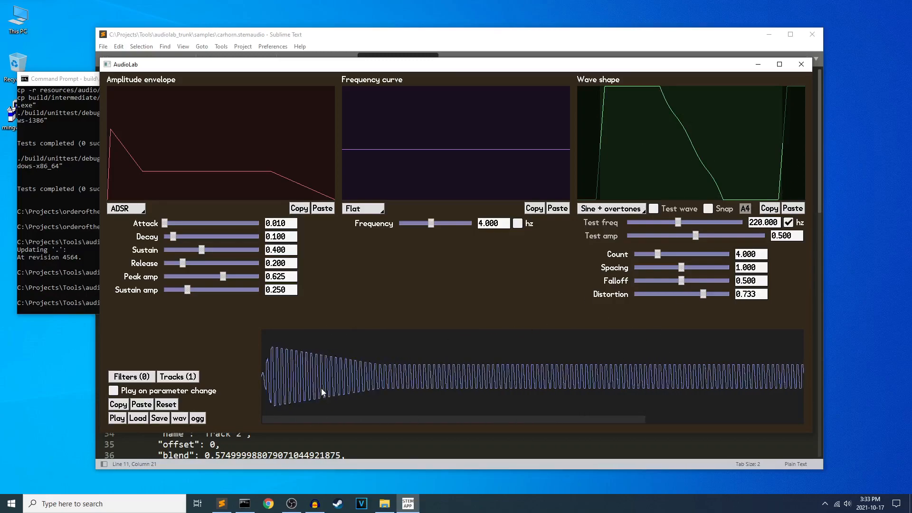
scroll(355, 392, down, 3)
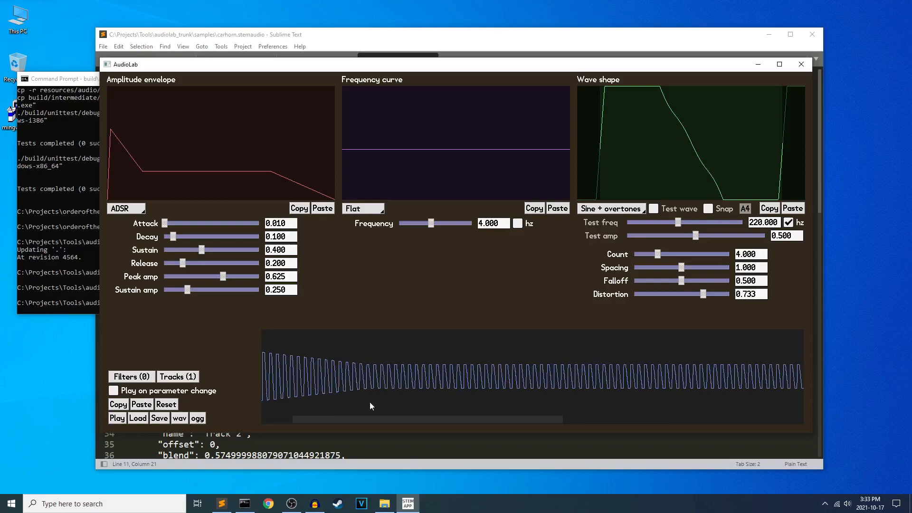
scroll(270, 389, up, 5)
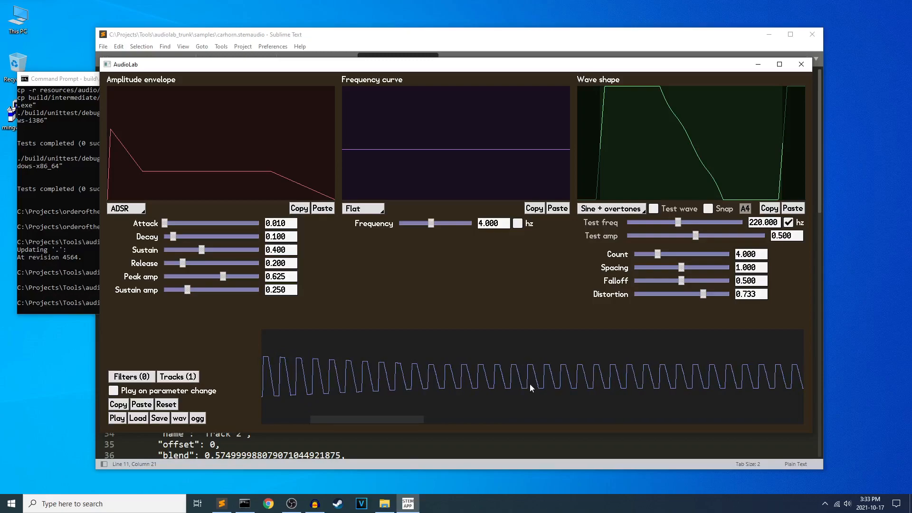
scroll(528, 387, down, 3)
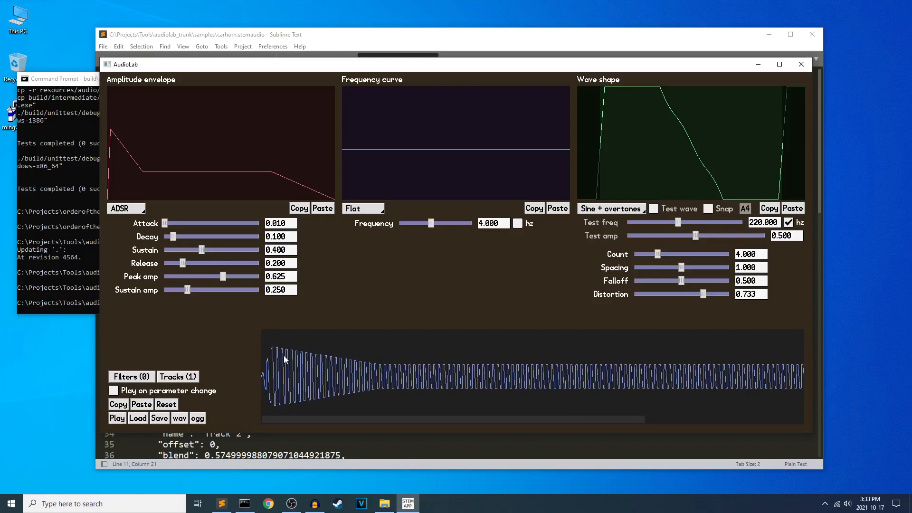
Set the wave shape to Layered and leave the filter editor closed.
click(142, 375)
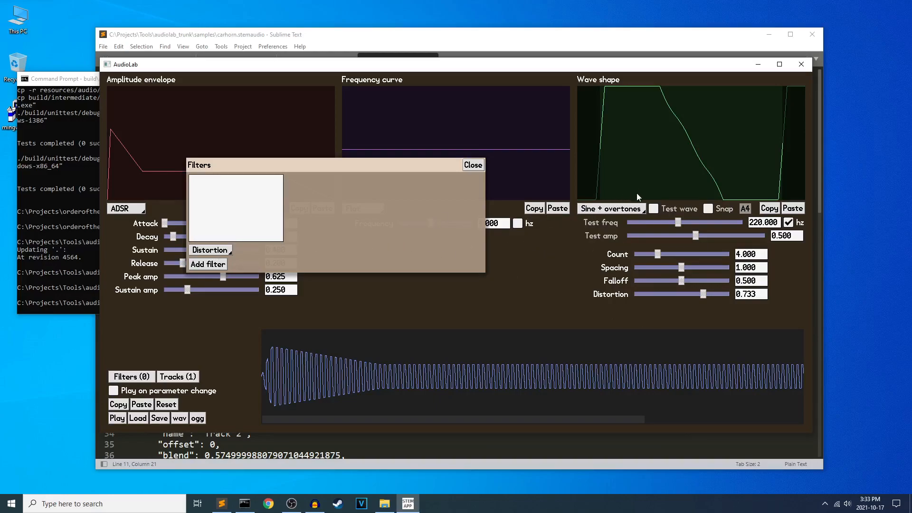
click(627, 212)
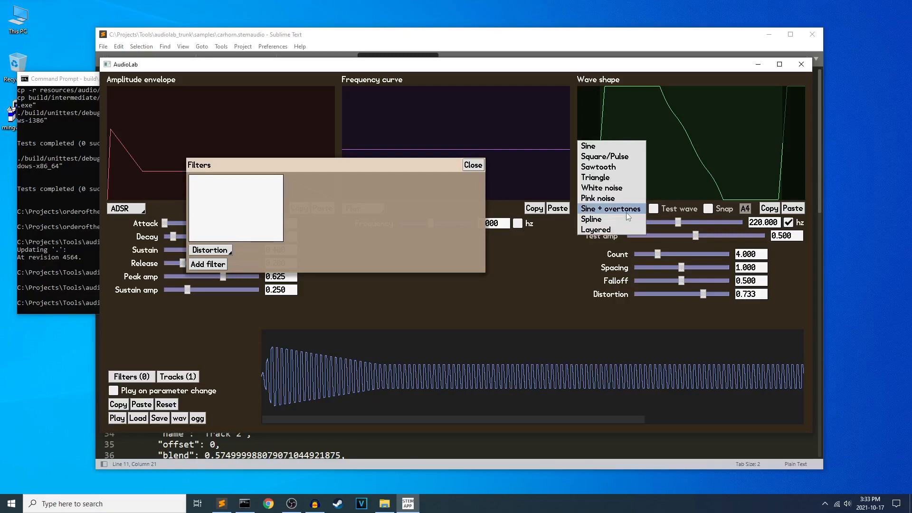
click(607, 229)
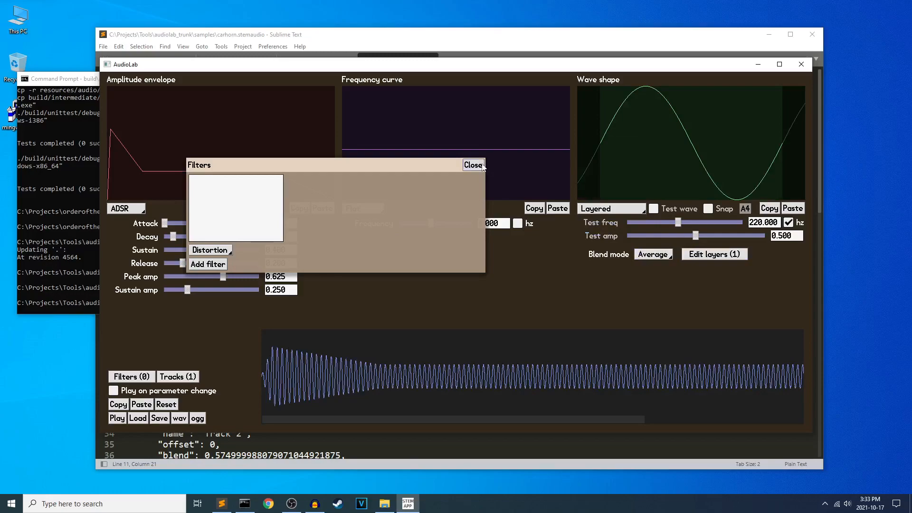
click(482, 166)
Examine the wave layer editor and the wave types offered for a layer, then close it.
click(706, 257)
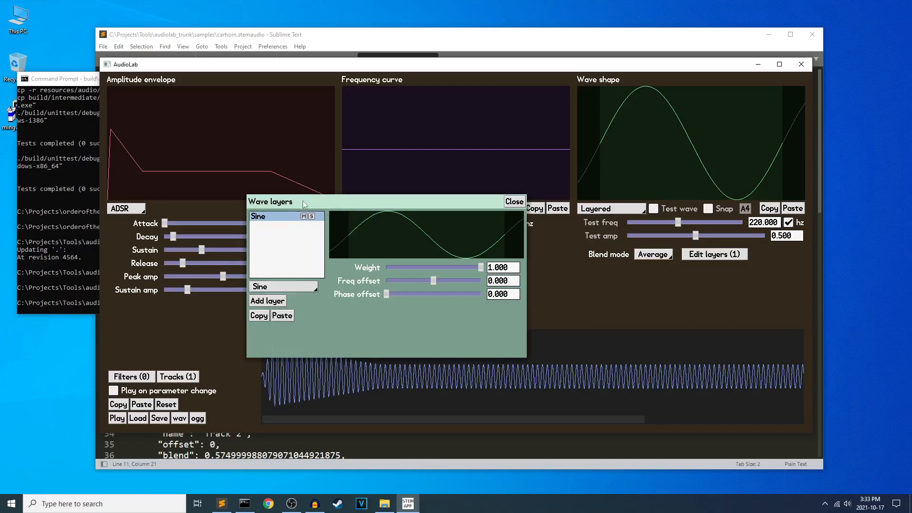
click(288, 286)
click(517, 204)
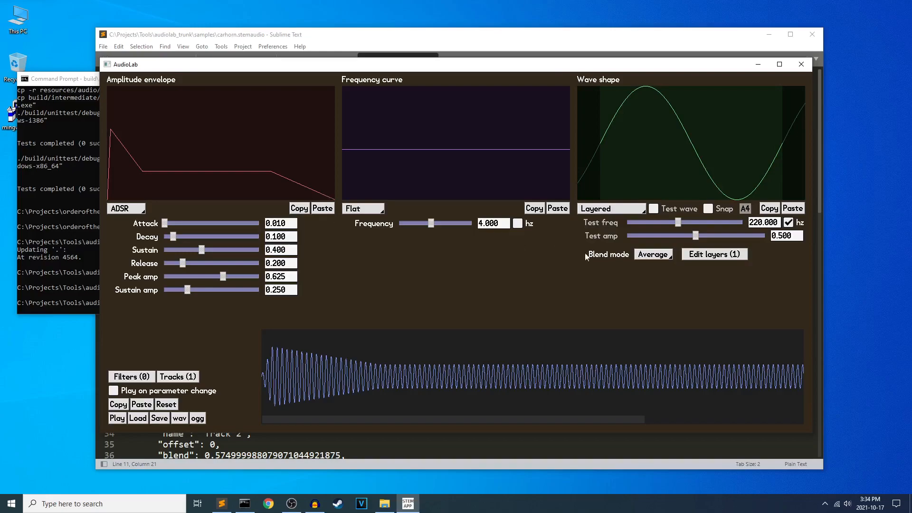
Open the filter editor and examine the curve types offered for the amplitude envelope and the frequency curve.
click(149, 379)
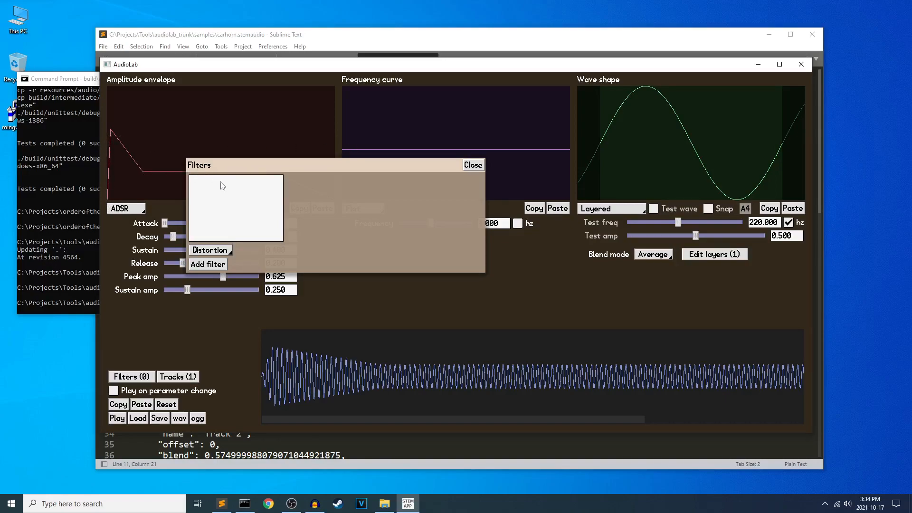
click(125, 214)
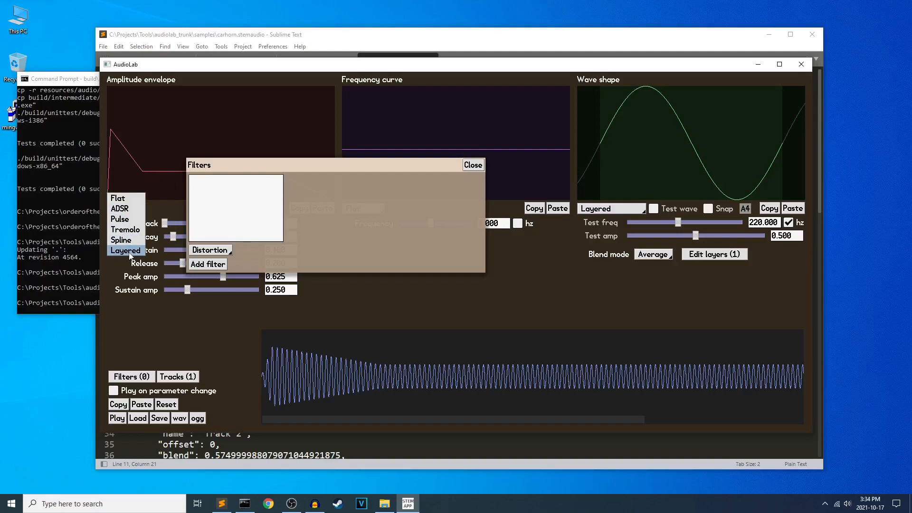
click(162, 159)
drag(286, 165, 301, 290)
click(364, 209)
click(422, 205)
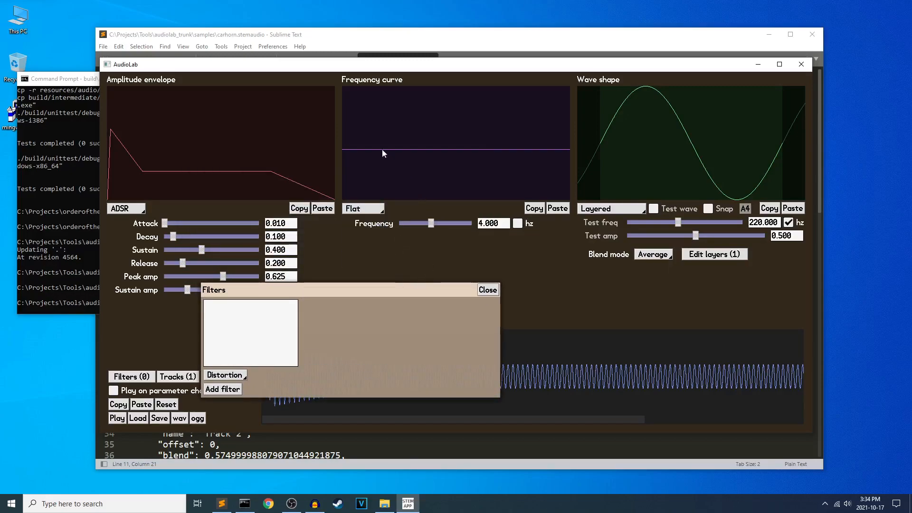
Add a Delay filter to the sound and play the result.
drag(419, 303, 416, 199)
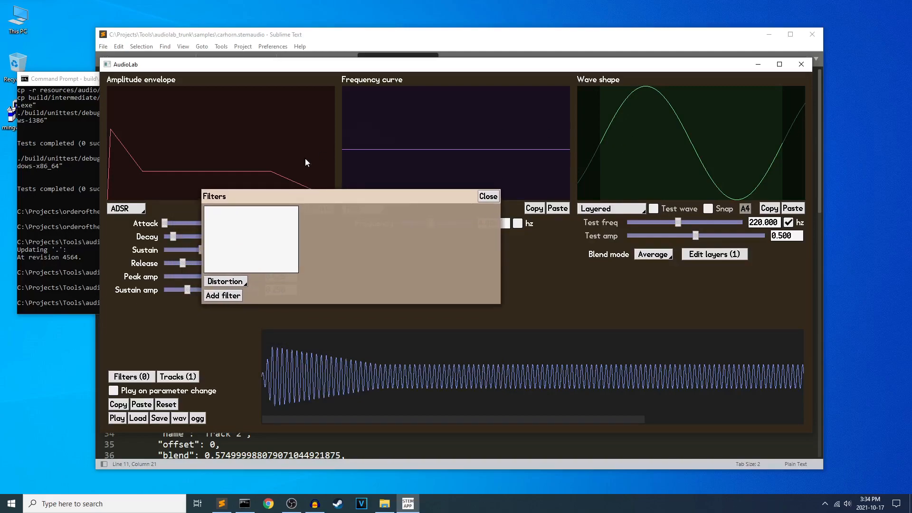
drag(272, 193, 221, 196)
click(188, 284)
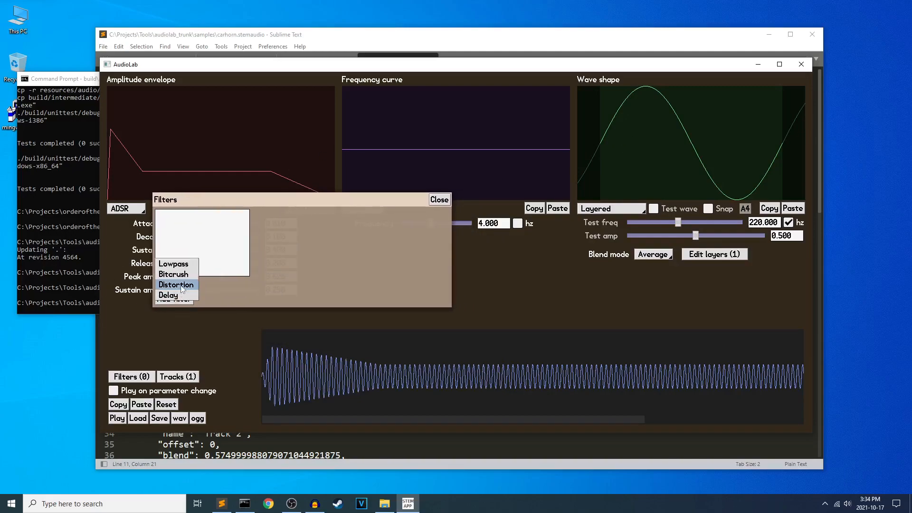
click(189, 295)
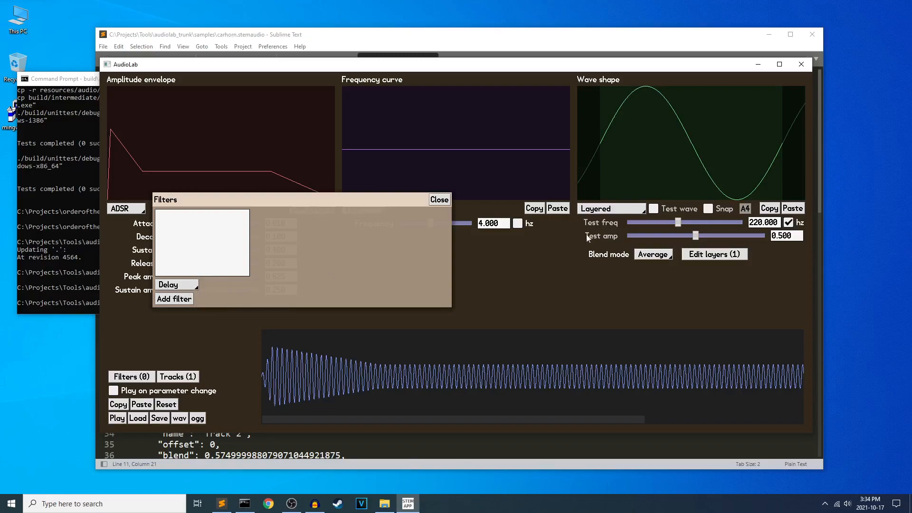
click(166, 299)
key(space)
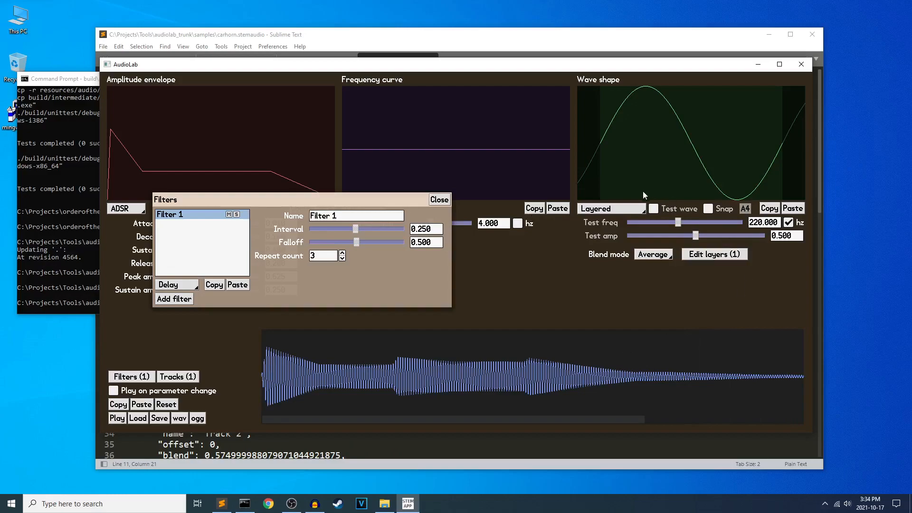
Set the wave shape to Sawtooth and play the sound with the delay applied.
click(615, 210)
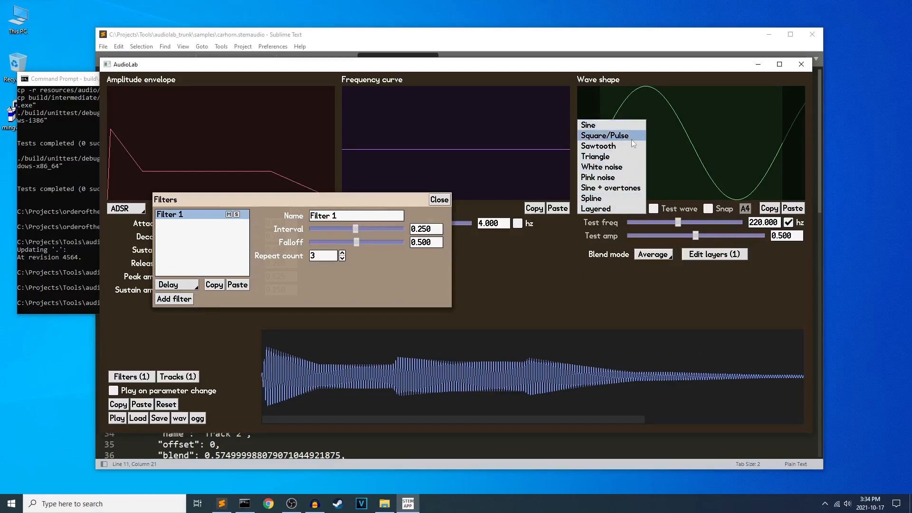
click(613, 145)
key(space)
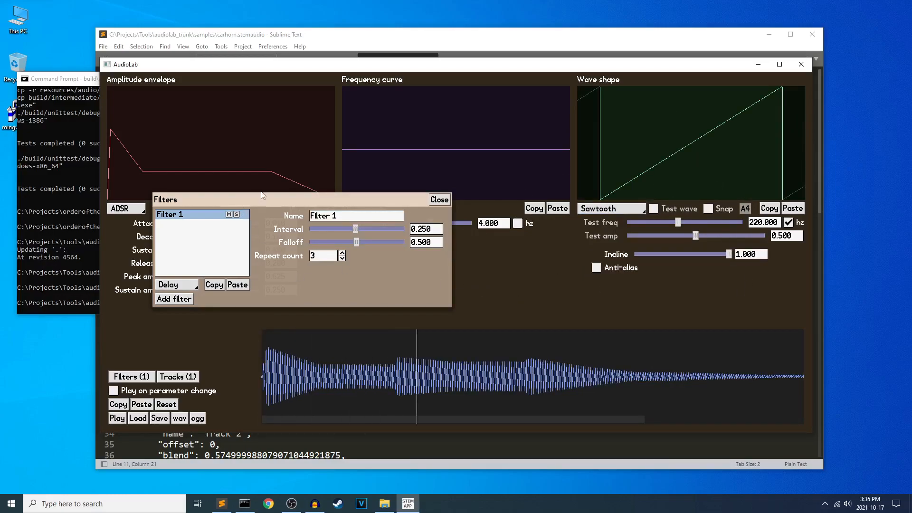
Set the Delay filter's Interval first to 0.119 and finally to 0.256, lower its Falloff to 0.260, and play the sound.
drag(263, 195, 301, 202)
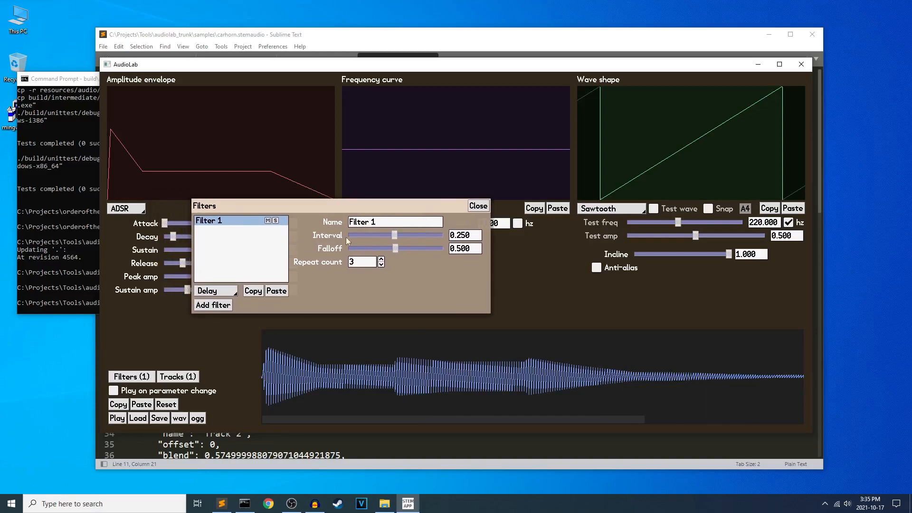
drag(394, 237, 368, 234)
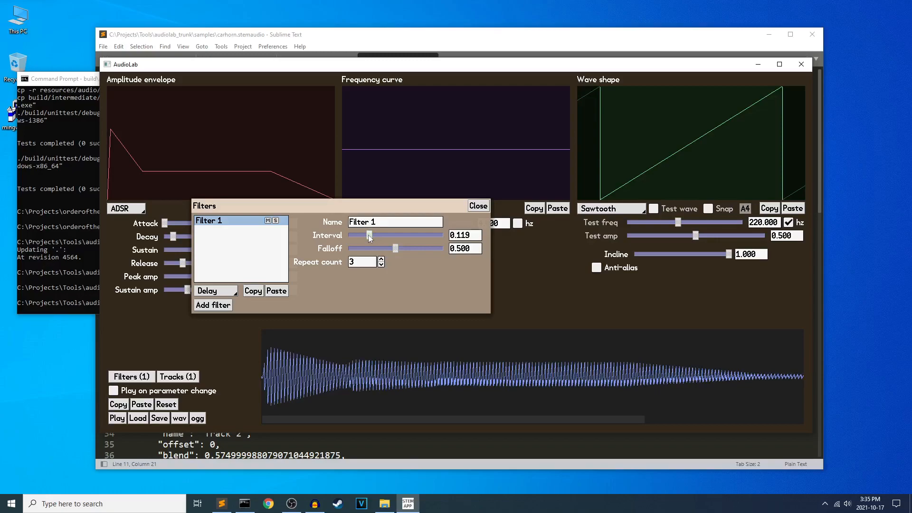
mouse_move(370, 235)
mouse_down()
mouse_move(395, 232)
mouse_move(397, 249)
mouse_move(429, 247)
mouse_move(374, 251)
mouse_up()
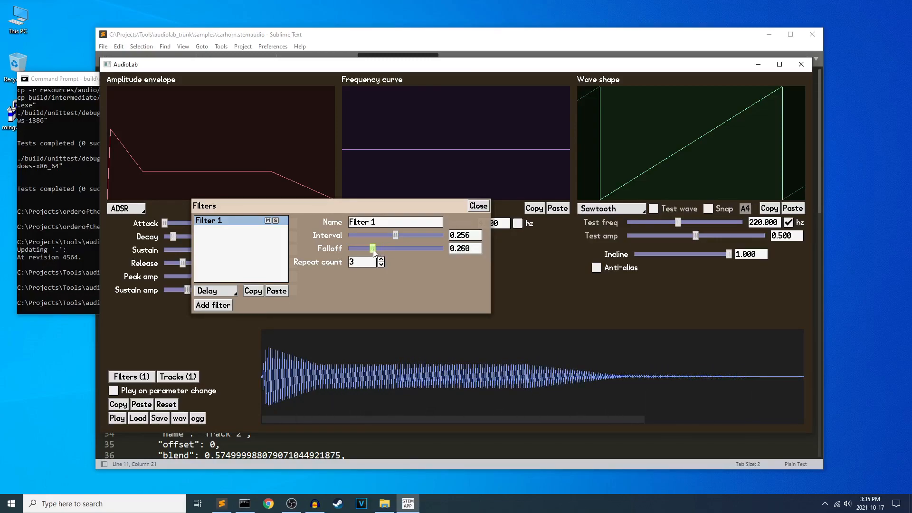
key(space)
Set the Delay filter's Repeat count first to 2 and finally to 4, playing the sound after each change.
click(381, 264)
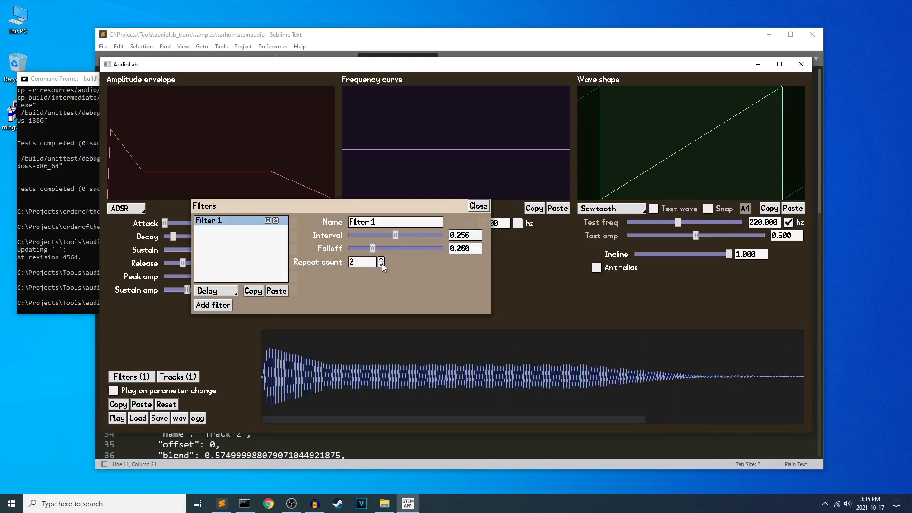
key(space)
click(381, 260)
click(380, 260)
key(space)
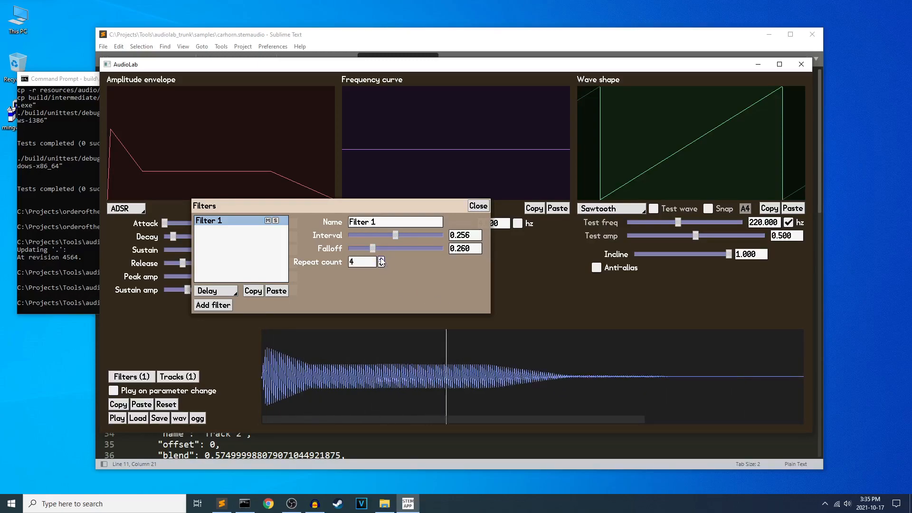
Raise the Delay filter's Falloff to 0.707, play the sound, and inspect the echoes along its waveform.
drag(379, 247, 415, 247)
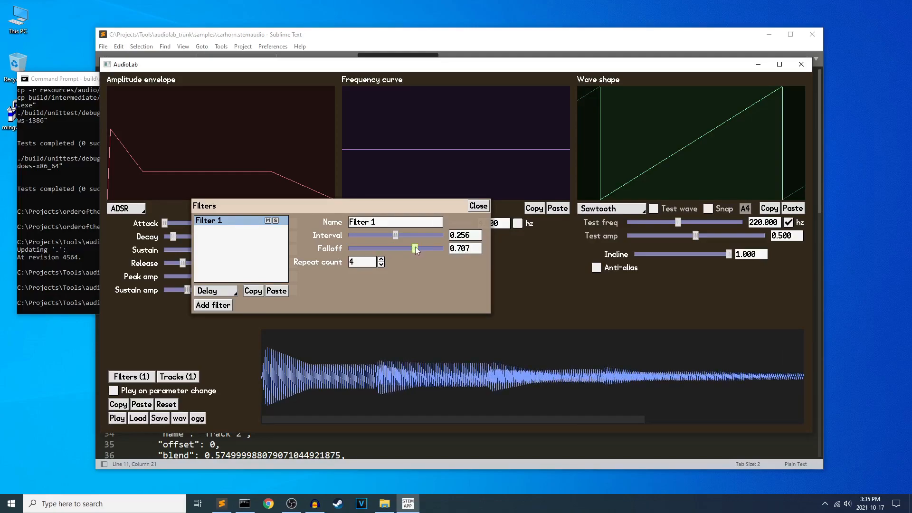
key(space)
scroll(794, 384, up, 5)
scroll(794, 385, down, 5)
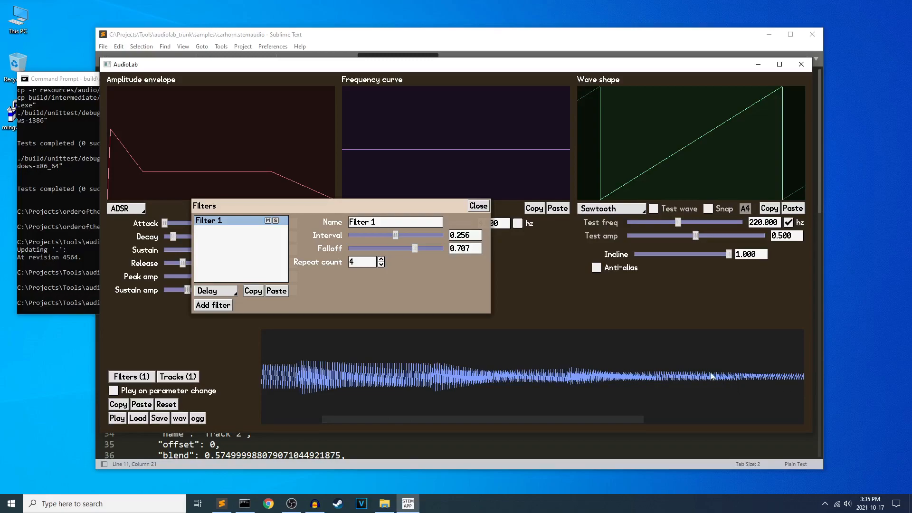
scroll(713, 372, right, 8)
scroll(733, 372, down, 3)
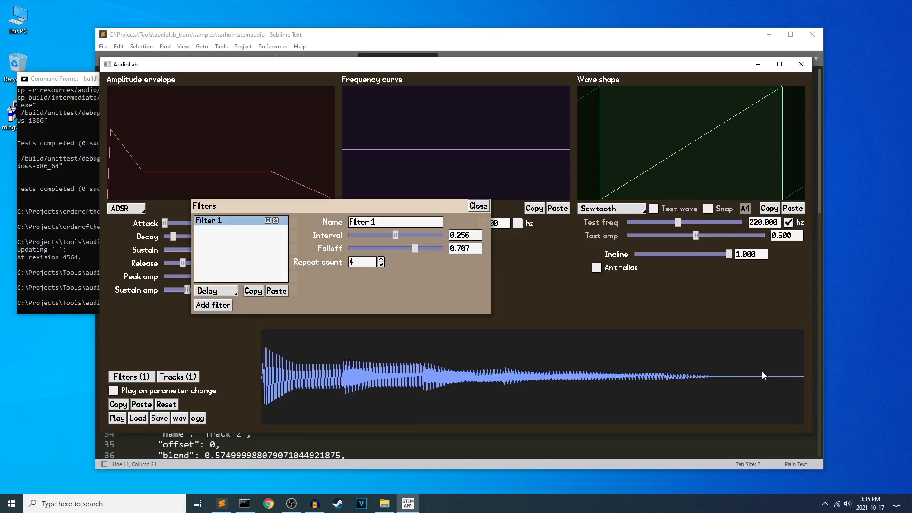
Set the Delay filter's Interval to 0.295 and its Falloff first to 0.702 and finally to 0.507, playing the sound after each adjustment.
drag(414, 249, 403, 233)
key(space)
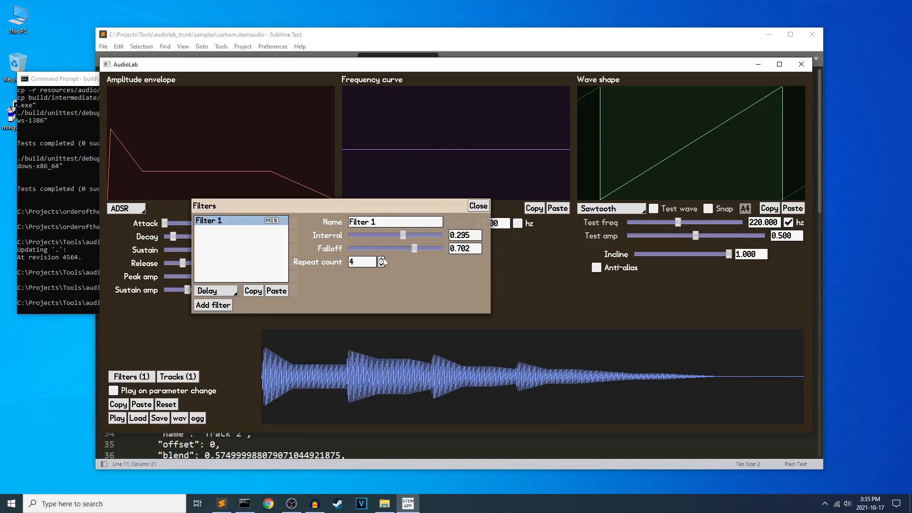
drag(417, 247, 397, 253)
key(space)
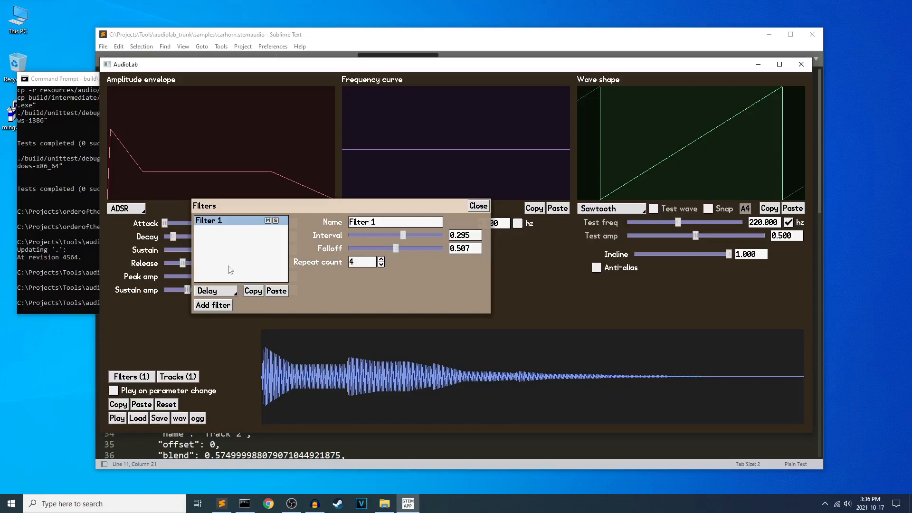
Close the filter settings and reset the synth sound to its defaults.
click(478, 206)
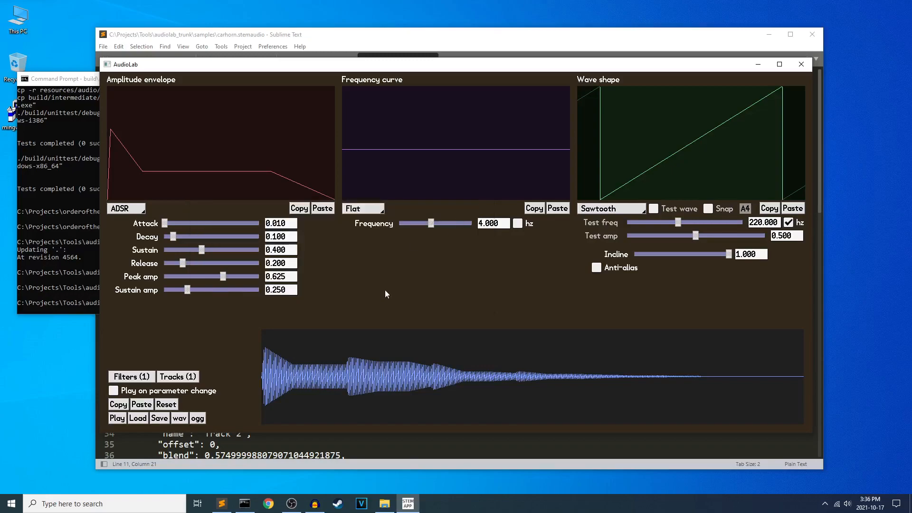
click(166, 404)
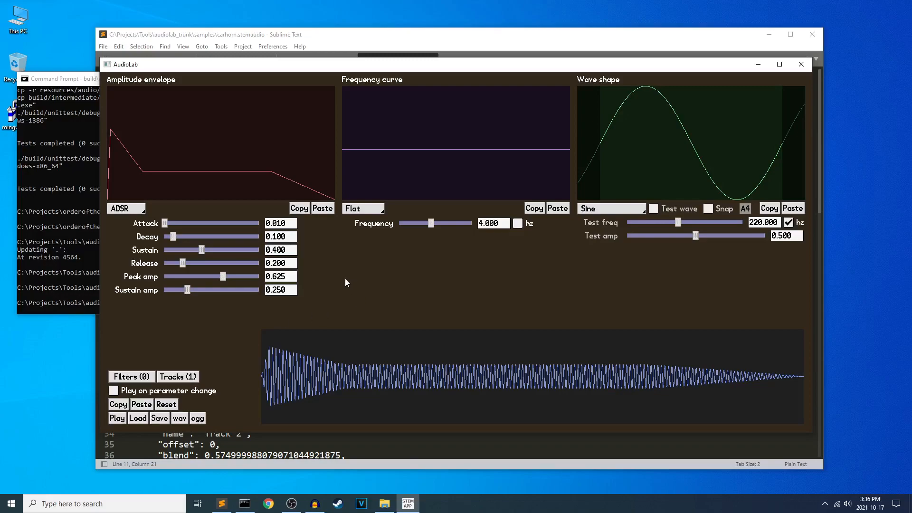
On the sequencer screen, enter the notes A4, E4 and A4 in the first three rows of measure 1.
key(F2)
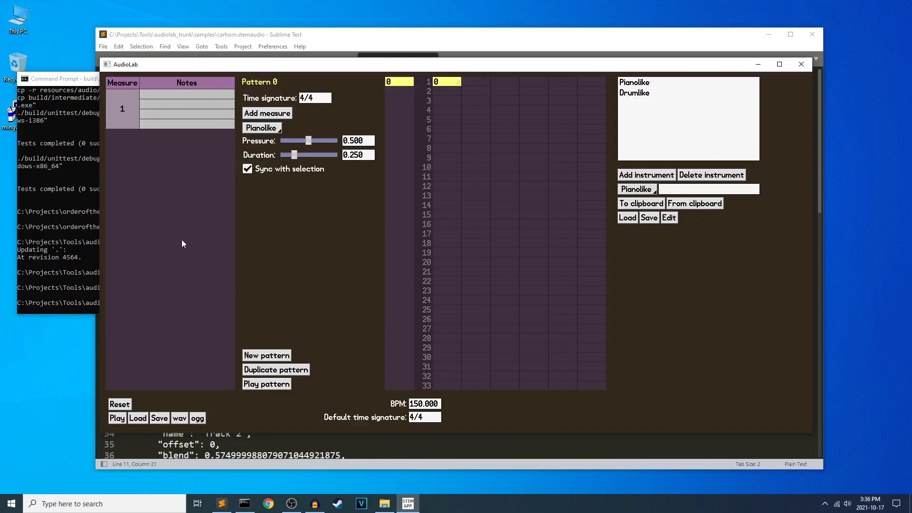
click(162, 94)
key(a)
click(158, 116)
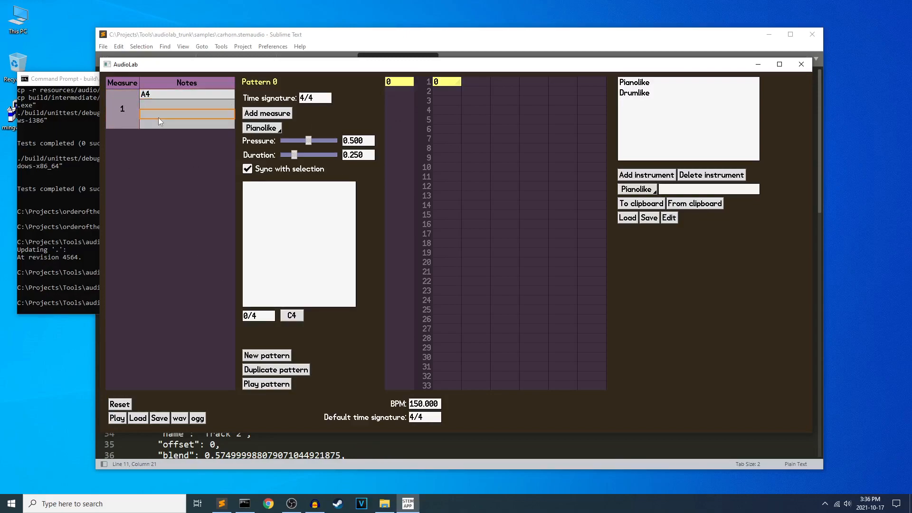
key(a)
click(167, 106)
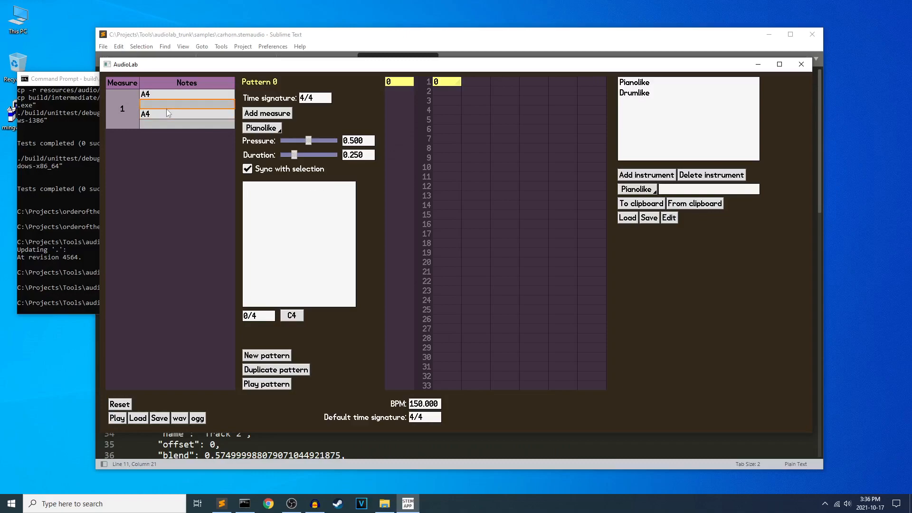
key(e)
Compare the note details for all of measure 1 with those of a single row, and select the E4 entry in the note list.
click(132, 114)
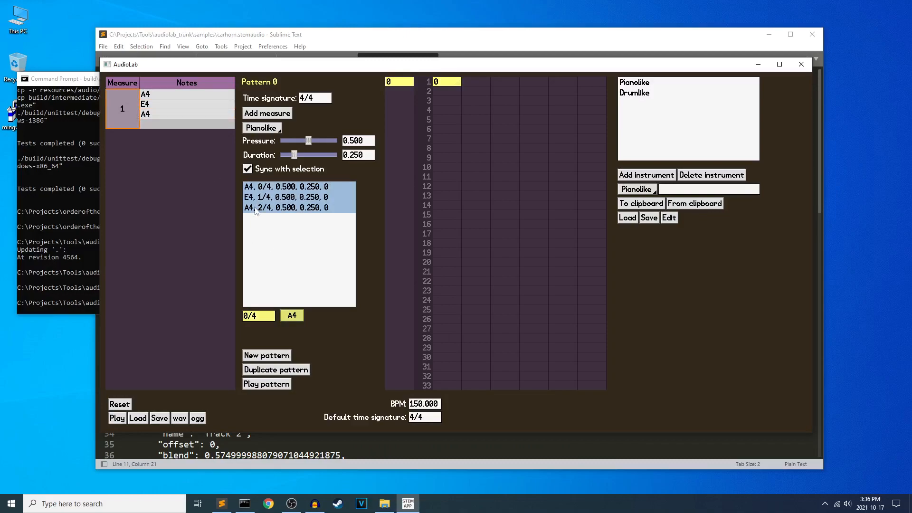
click(148, 96)
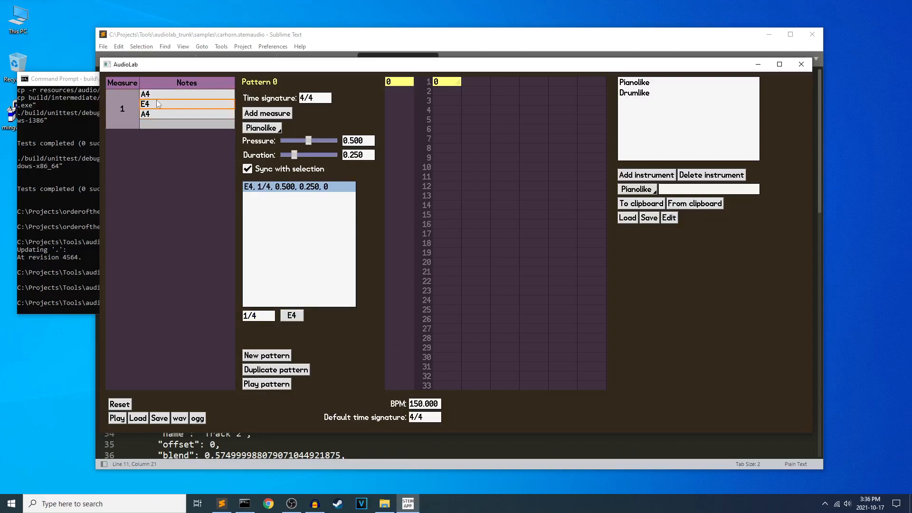
click(128, 114)
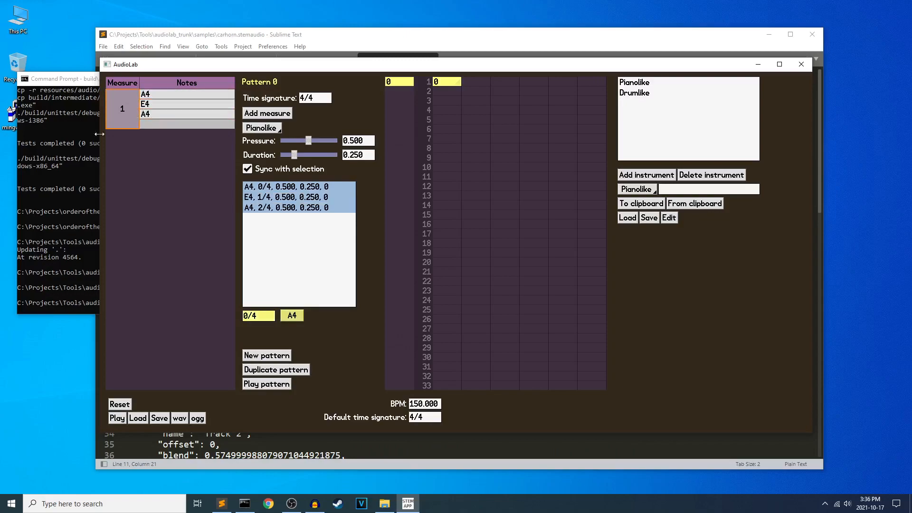
click(247, 198)
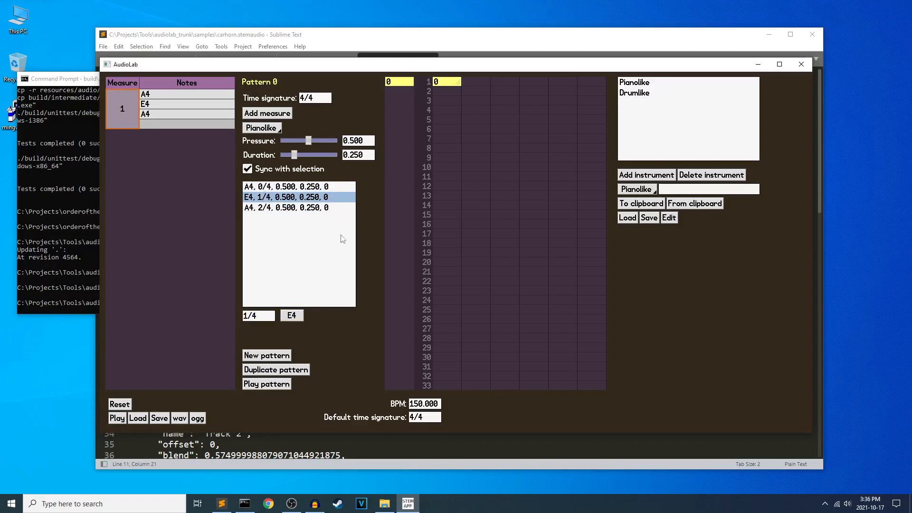
Try to enable the test wave on the synth screen, and relaunch the debug-windows-i386 build of audiolab.exe from the command prompt.
key(F1)
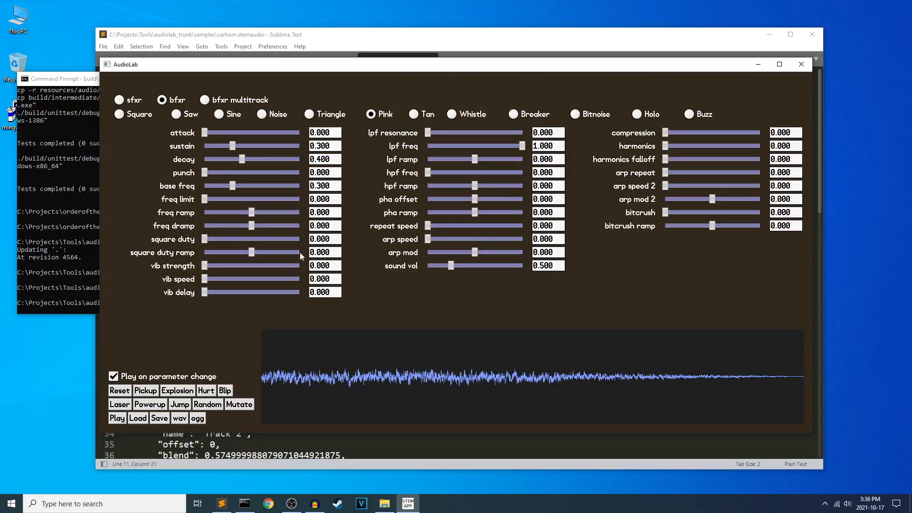
key(F2)
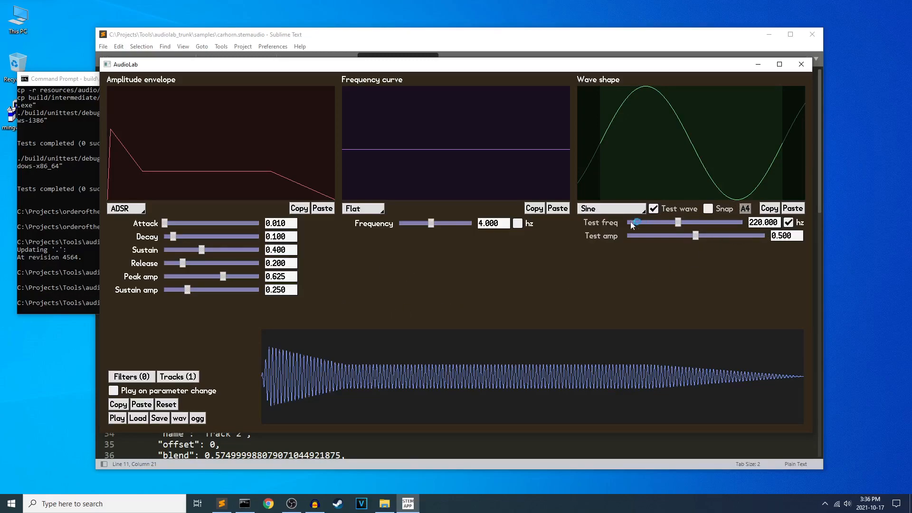
key(Escape)
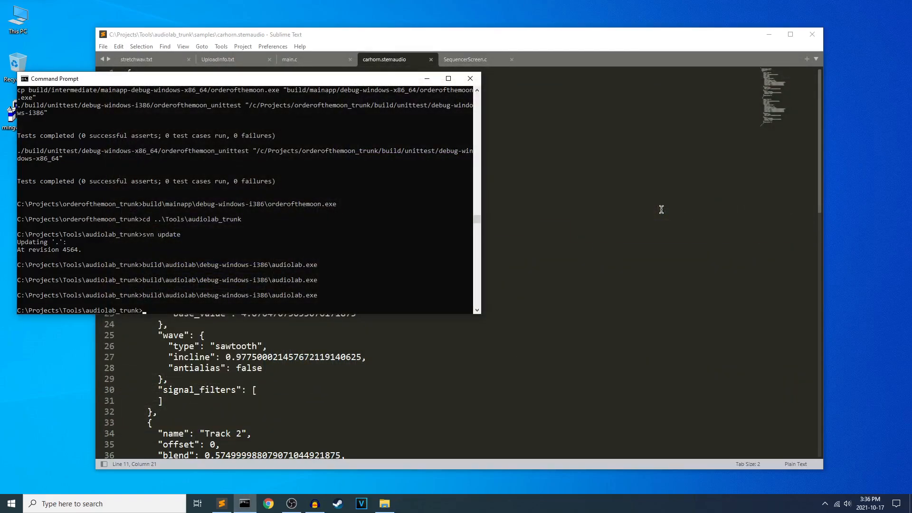
key(Up)
key(Return)
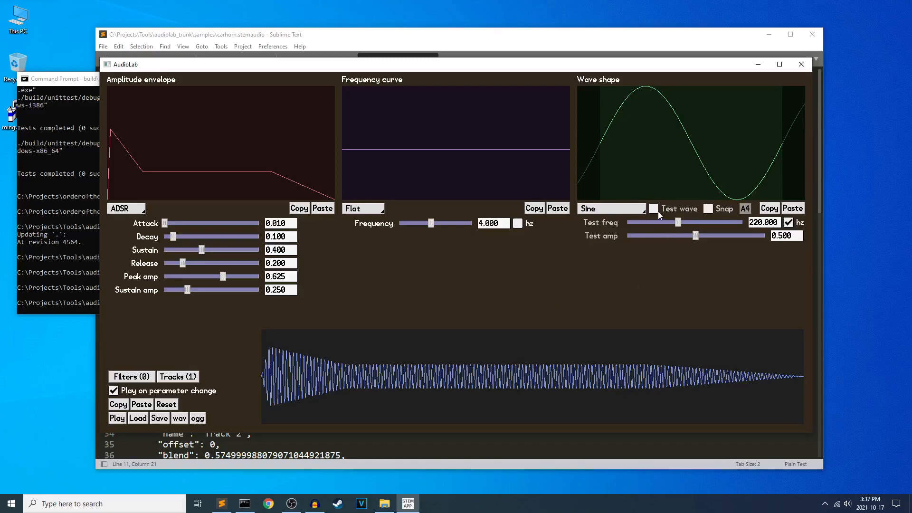
Preview the Sine test wave, setting the test frequency to 2.963 with hz off and the test amplitude to 0.2, and stop the preview.
click(677, 212)
drag(678, 222, 665, 224)
click(788, 223)
click(664, 210)
drag(692, 233, 679, 234)
text(0.2)
key(Return)
click(654, 209)
Reset the sound and change its frequency curve to Ramp with a Linear change of -1.520.
click(174, 406)
drag(431, 223, 433, 223)
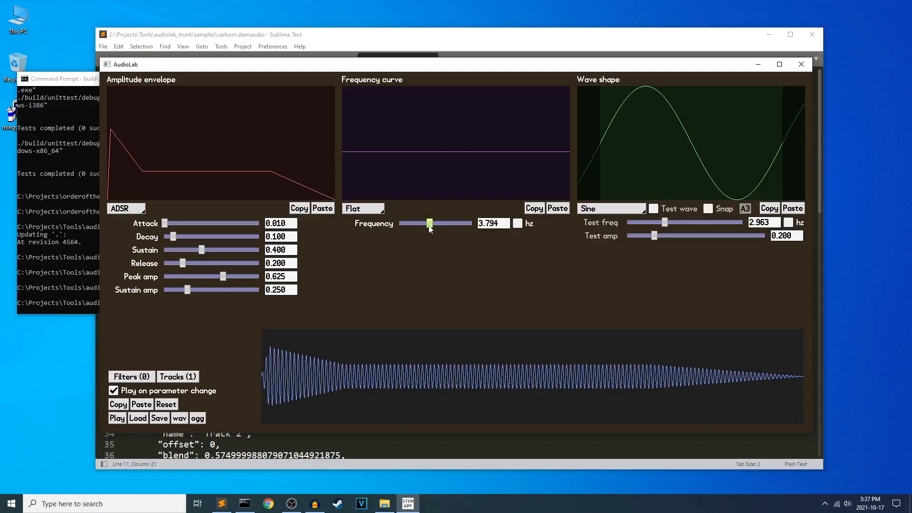
click(383, 212)
click(361, 218)
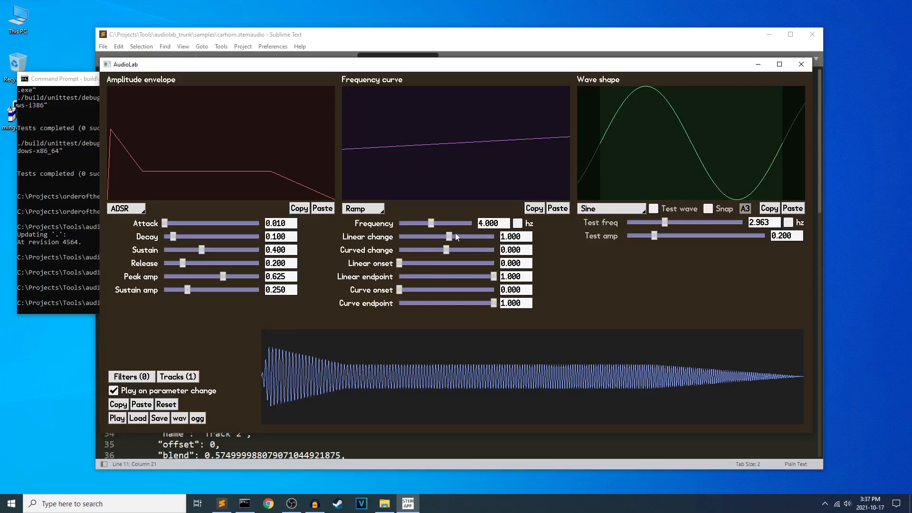
drag(448, 239, 442, 238)
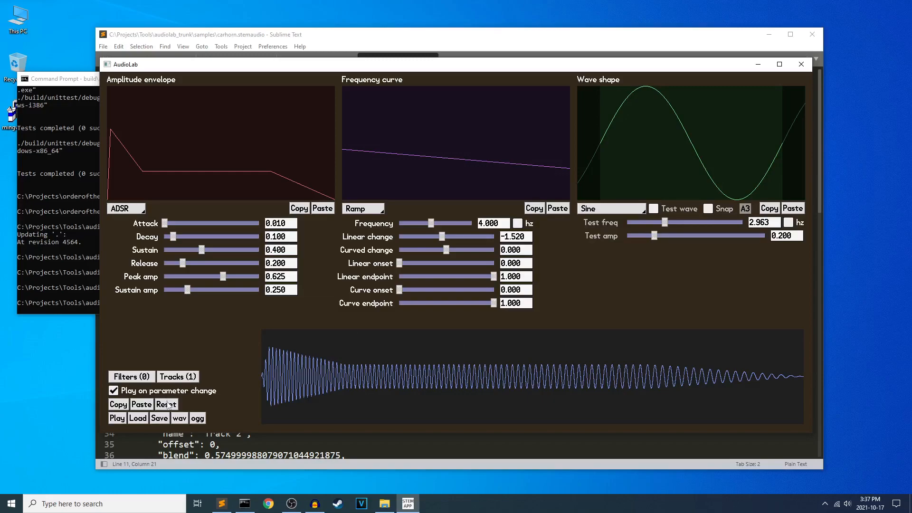
Copy the whole sound's settings, reset the sound, and paste the copied settings back.
click(560, 208)
click(561, 208)
click(120, 405)
click(163, 406)
click(145, 405)
Switch back and forth between the sequencer, synth and sfxr screens to compare their layouts.
key(F2)
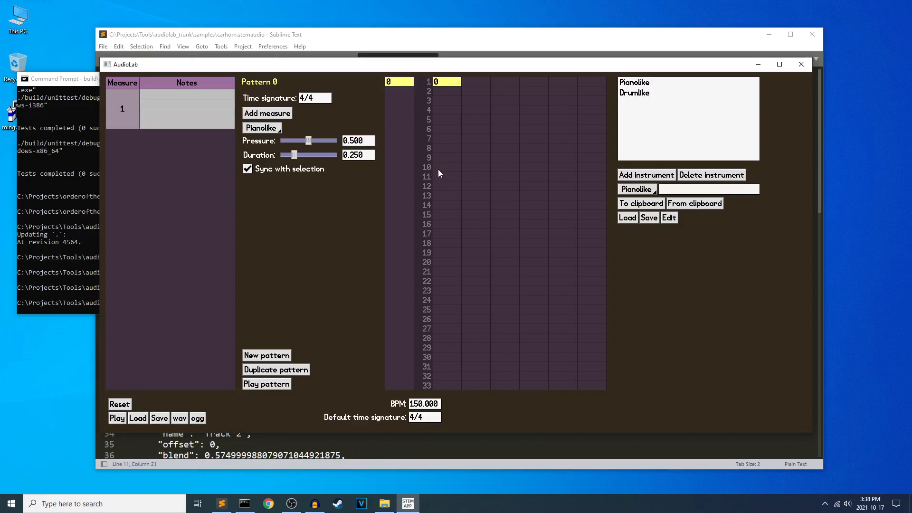
key(F1)
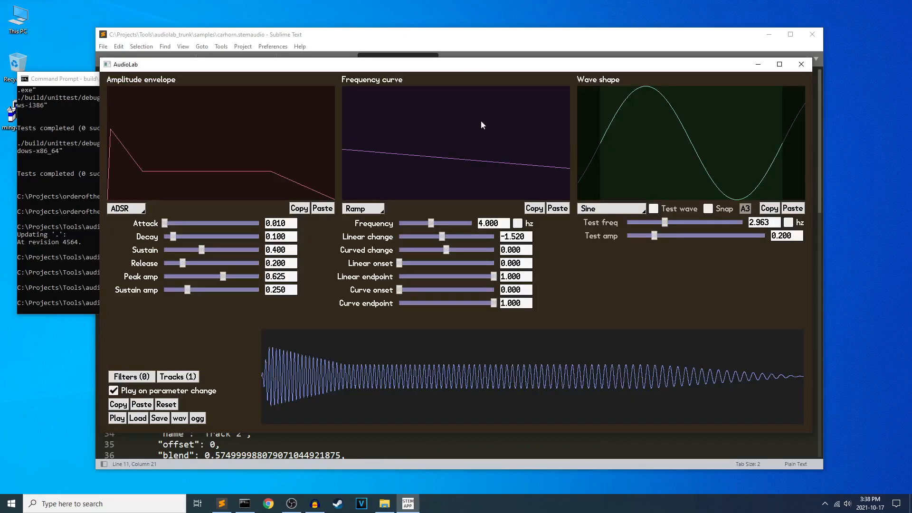
key(F2)
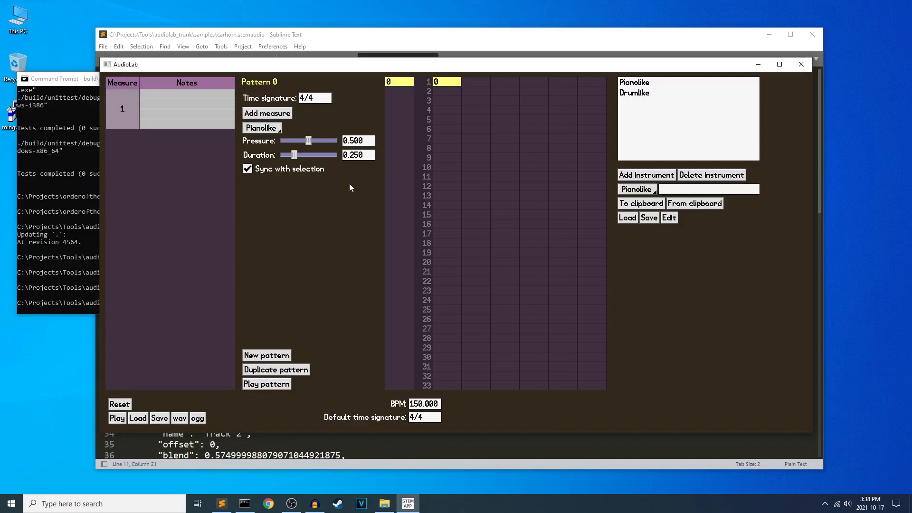
key(Tab)
key(Tab)
key(Tab)
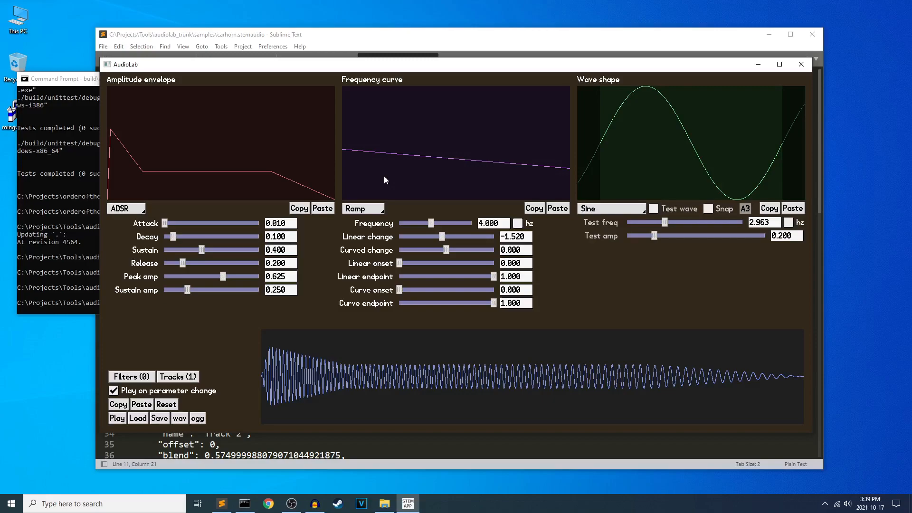
key(Tab)
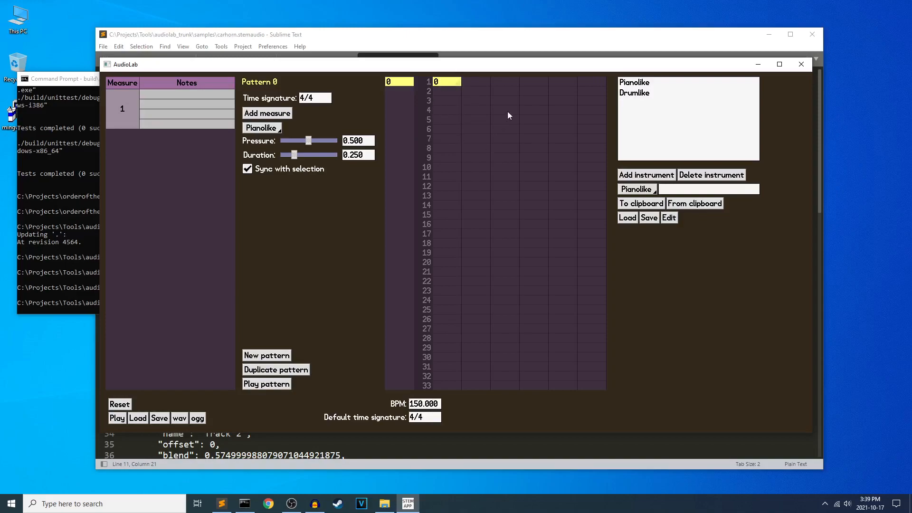
key(Tab)
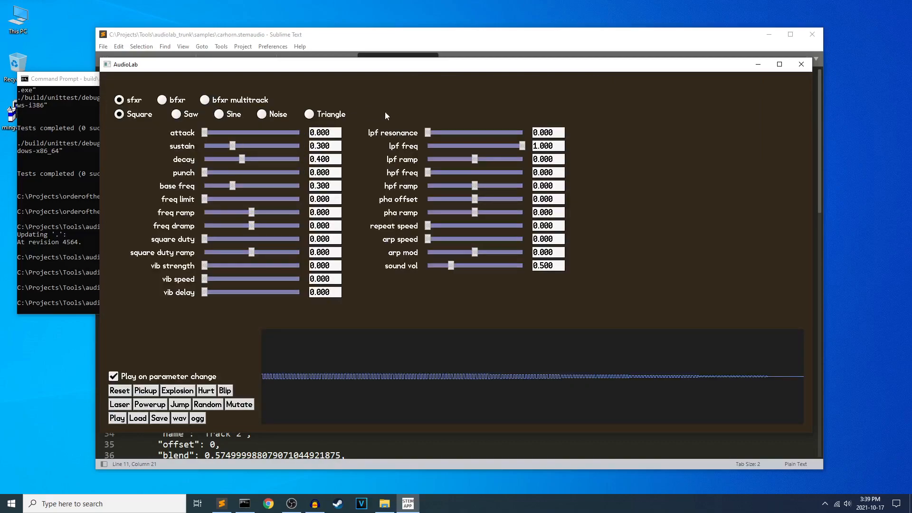
Return to the synth screen and review the available wave shapes, leaving Sine selected.
key(Tab)
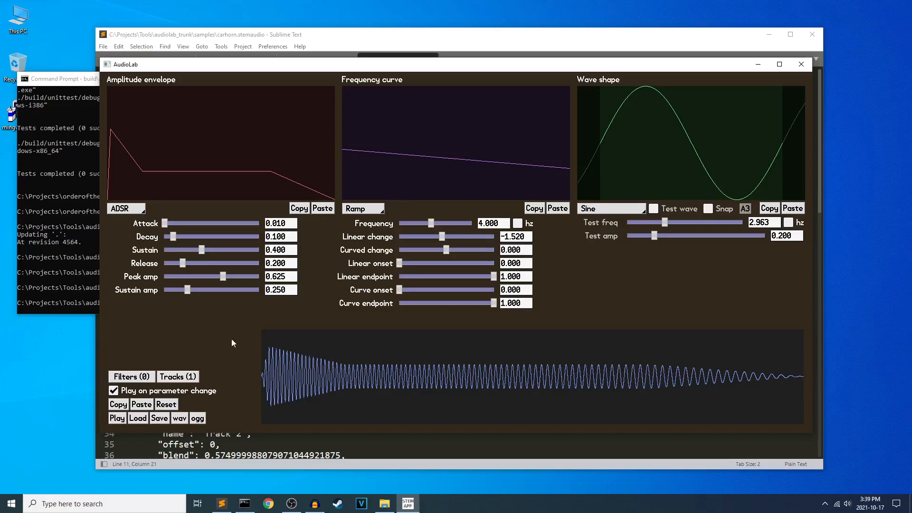
click(600, 211)
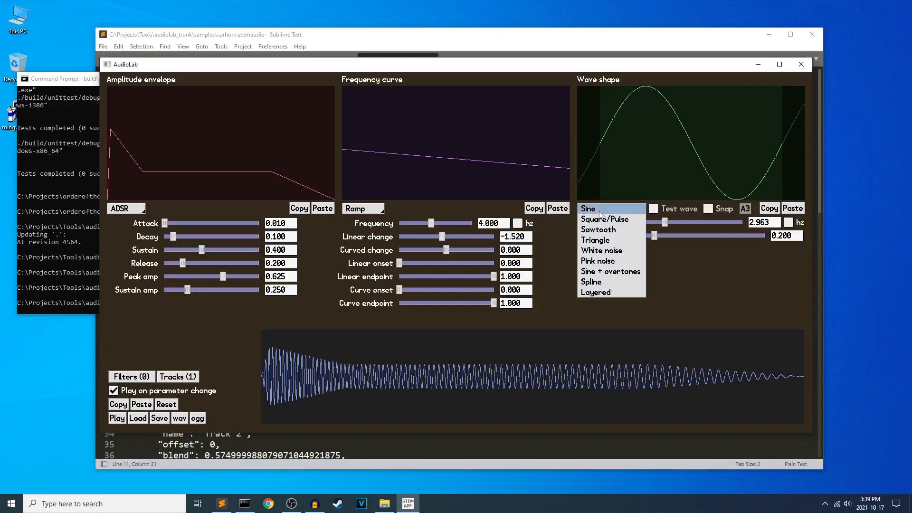
click(720, 273)
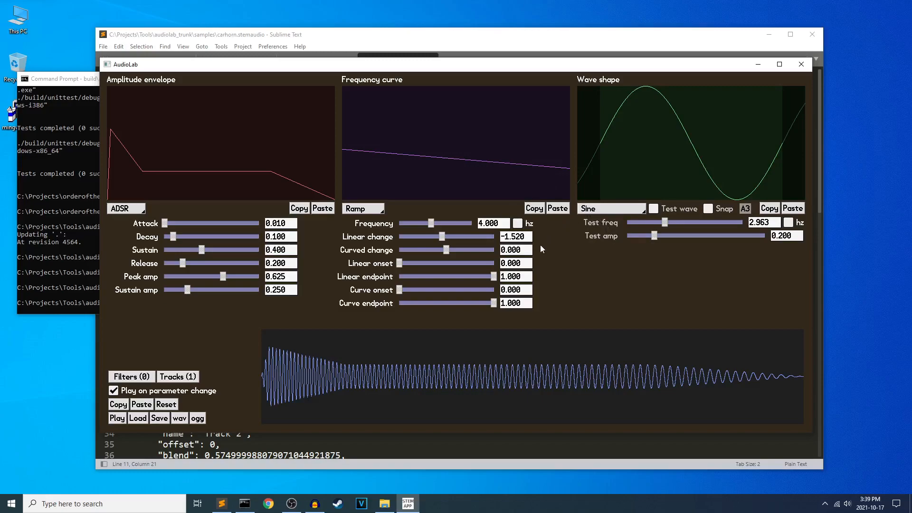
On the sfxr screen, set attack to 0.248, base freq to 0.317 and freq ramp to 0.265.
key(Tab)
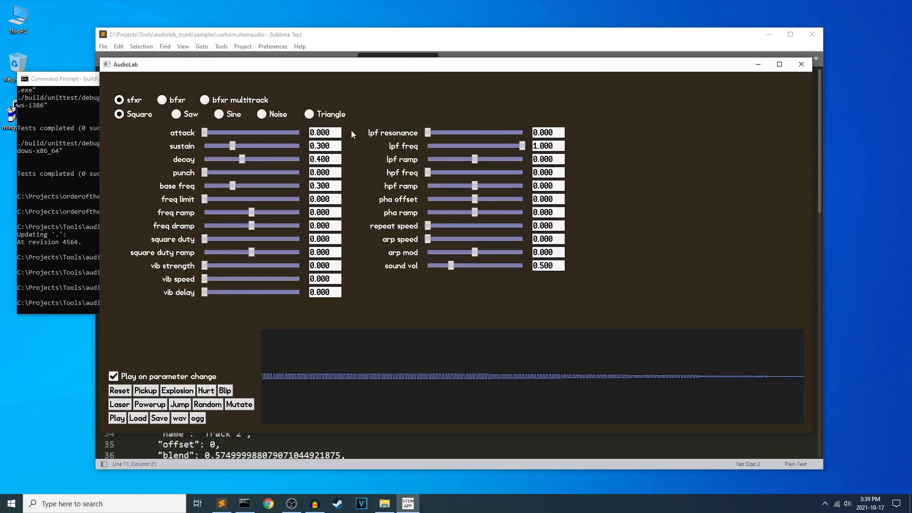
mouse_move(205, 172)
mouse_down()
mouse_move(285, 166)
mouse_move(204, 168)
mouse_up()
drag(208, 135, 227, 135)
mouse_move(205, 173)
mouse_down()
mouse_move(312, 175)
mouse_move(201, 173)
mouse_up()
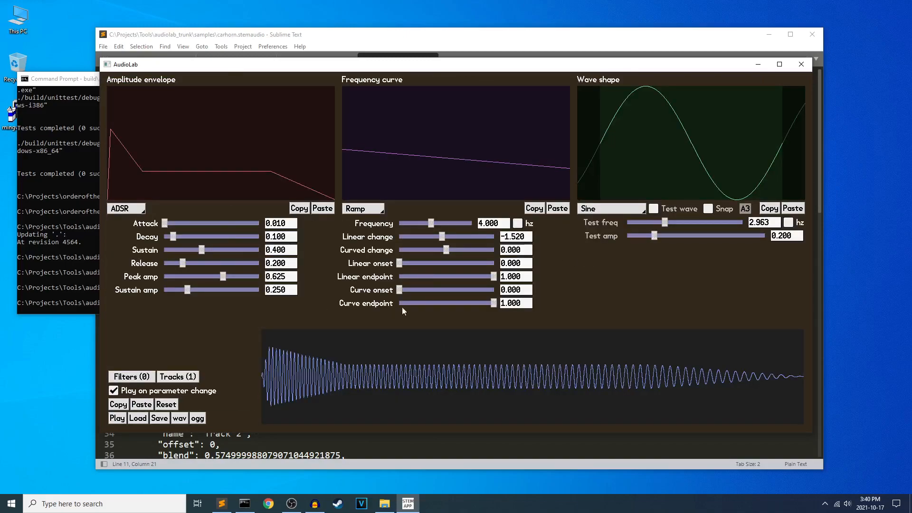
key(F1)
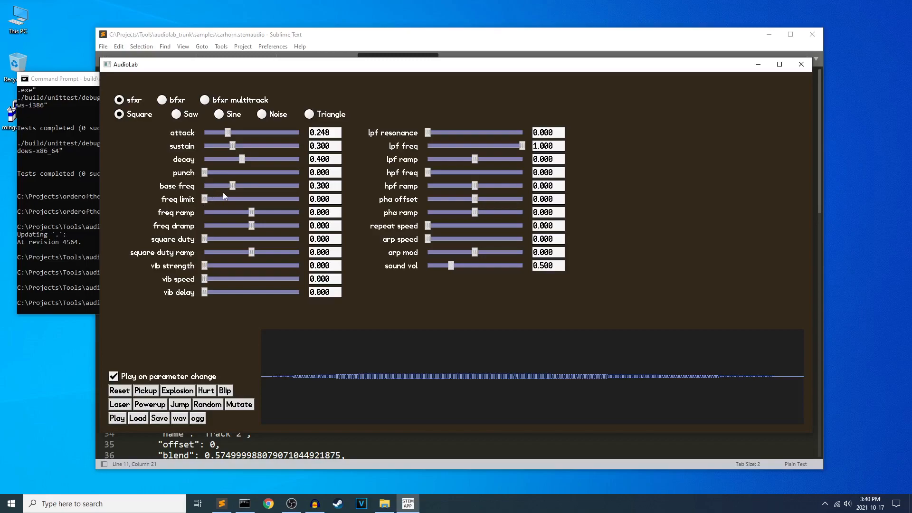
drag(232, 186, 234, 187)
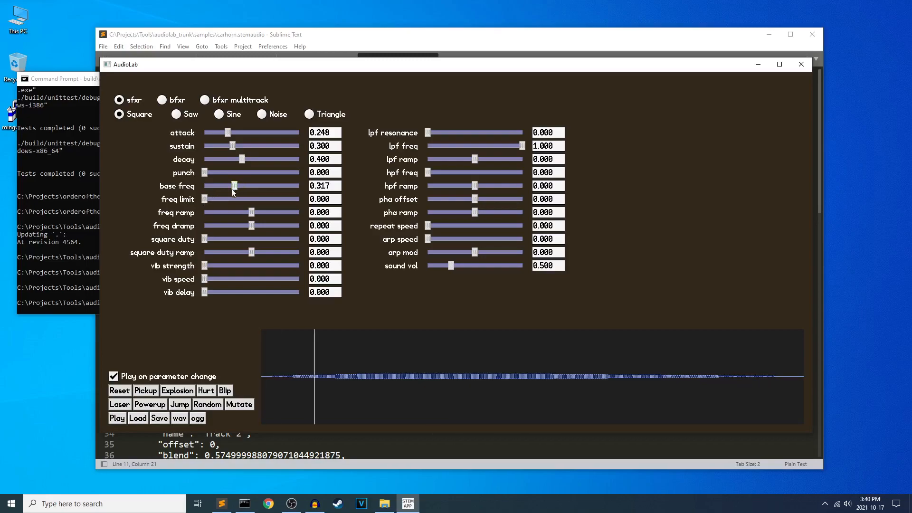
drag(260, 215, 264, 212)
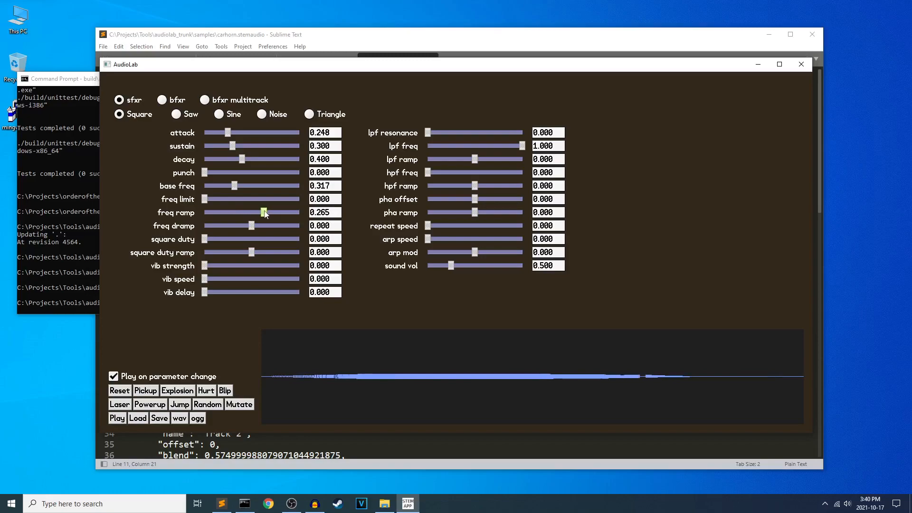
Set base freq to 0.452, freq limit to 0.352 and freq ramp to -0.125, checking against the synth screen.
drag(206, 200, 234, 200)
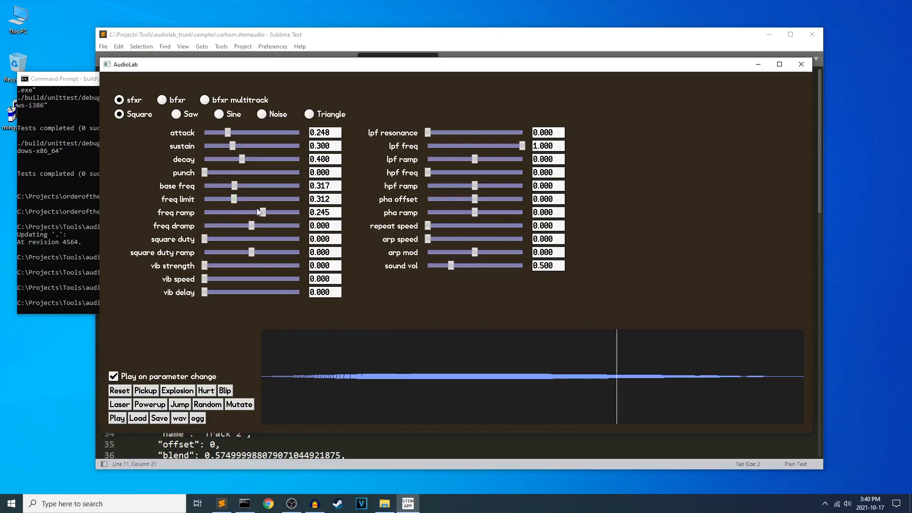
mouse_move(263, 215)
mouse_down()
mouse_move(246, 214)
mouse_move(247, 187)
mouse_move(245, 203)
mouse_move(221, 202)
mouse_move(246, 204)
mouse_move(238, 203)
mouse_up()
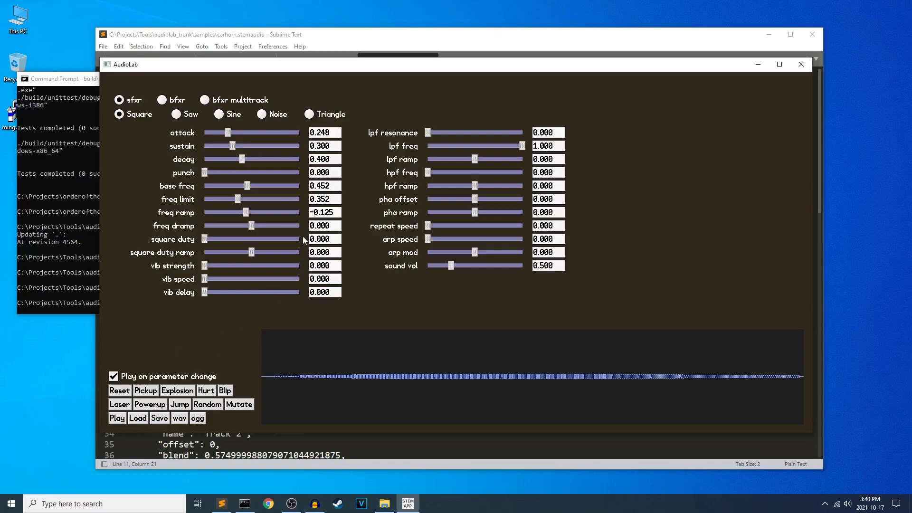
click(213, 101)
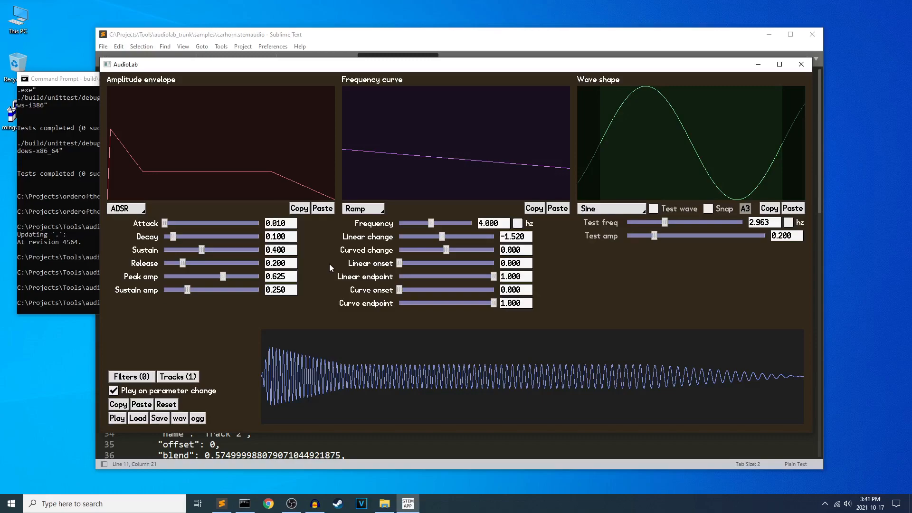
key(Tab)
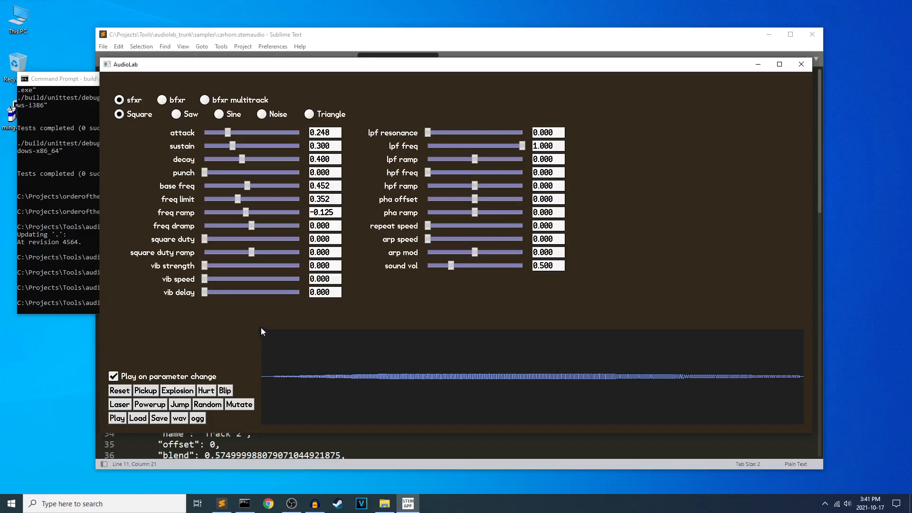
Load door_unlocked.sfs from the Projects\assets\convergence\sounds folder.
click(138, 418)
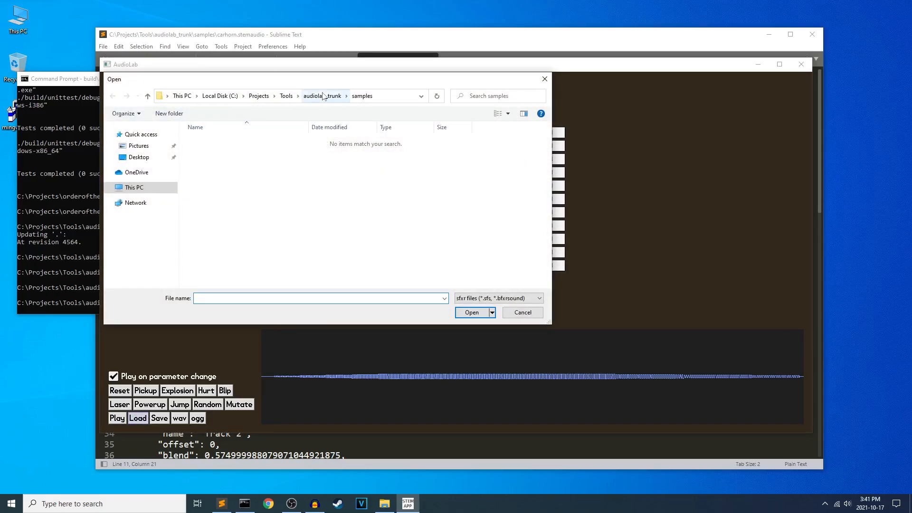
click(317, 97)
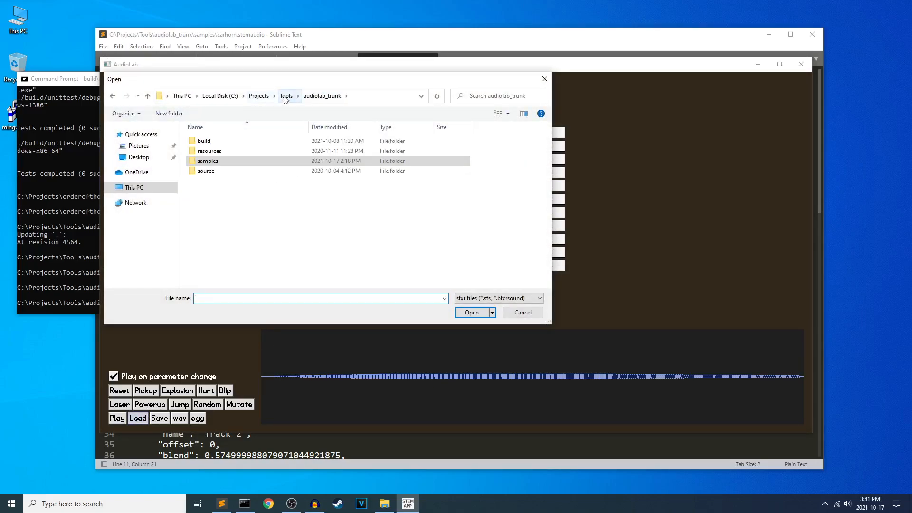
click(267, 97)
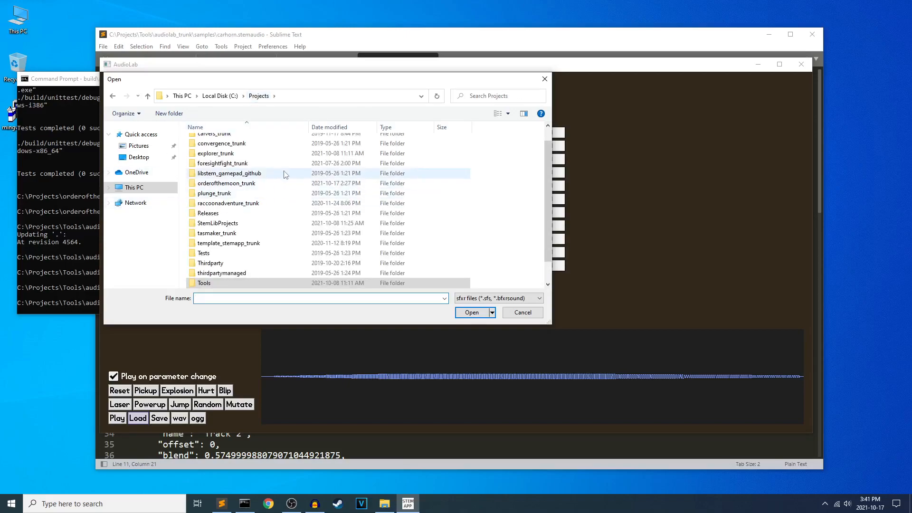
double_click(230, 141)
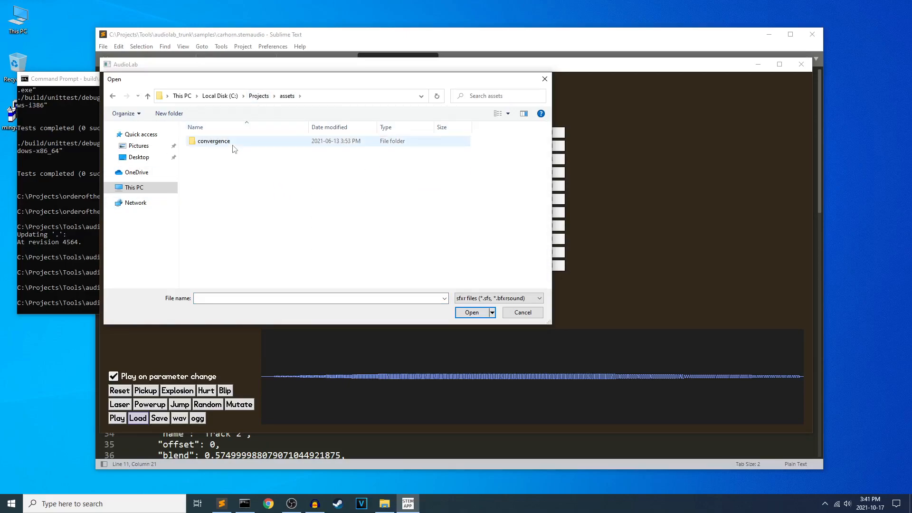
double_click(233, 142)
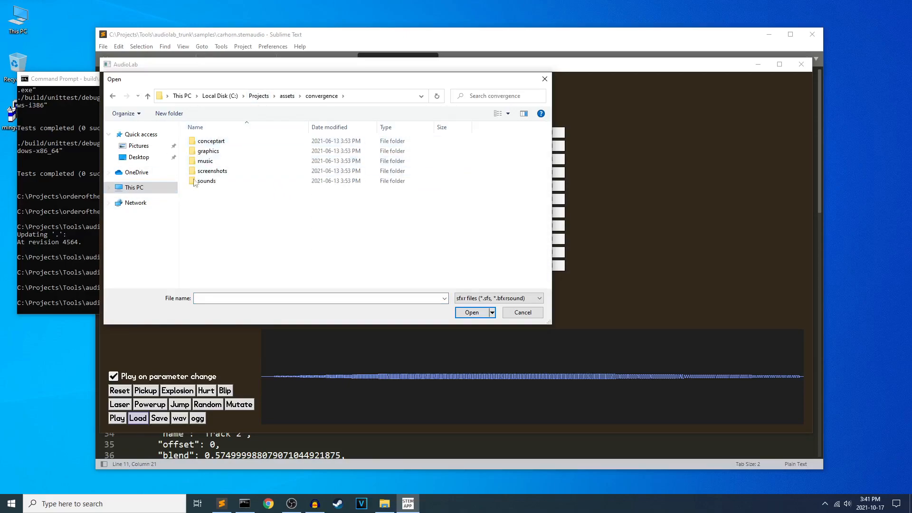
double_click(217, 183)
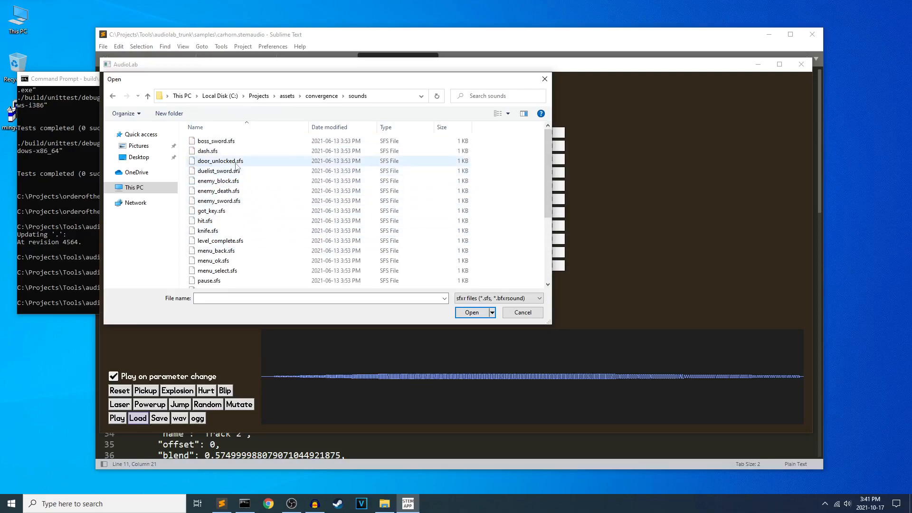
double_click(235, 161)
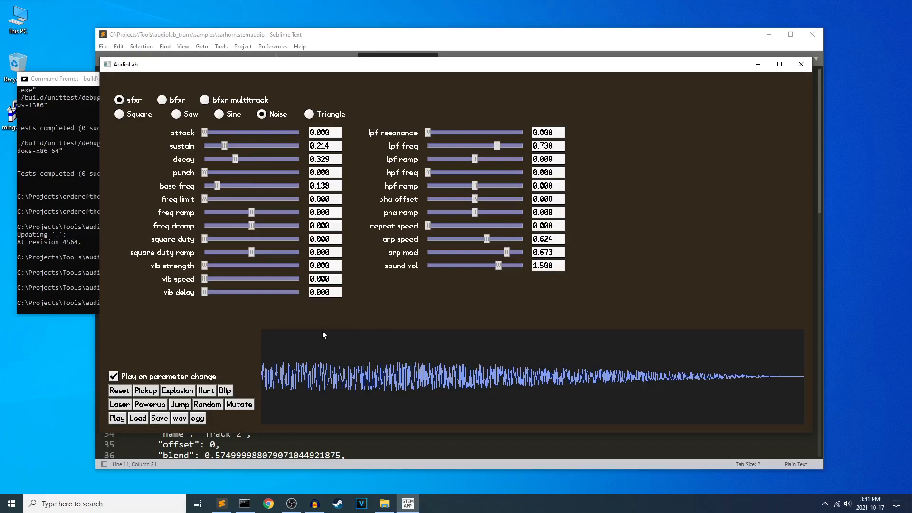
Load cast_spell.bfxrsound from Projects\foresightfight_trunk\assets\audio and compare its screen with the synth screen.
click(138, 418)
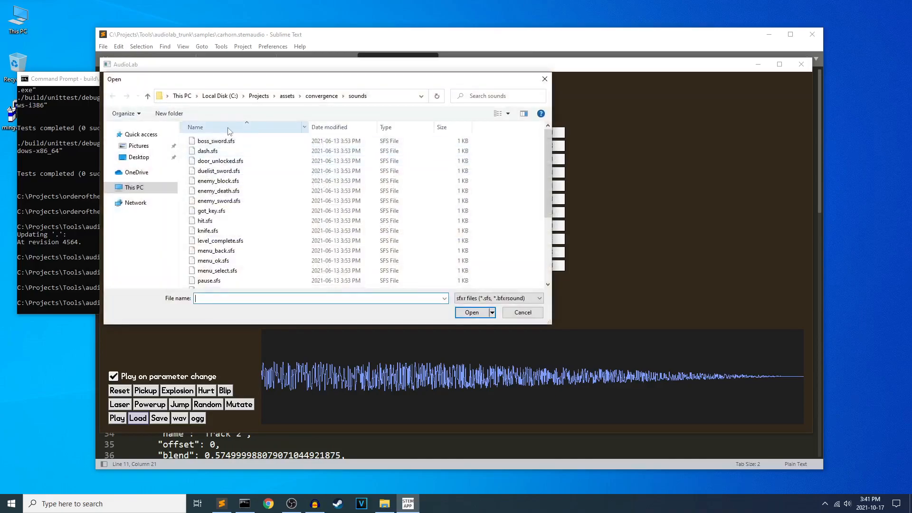
click(256, 97)
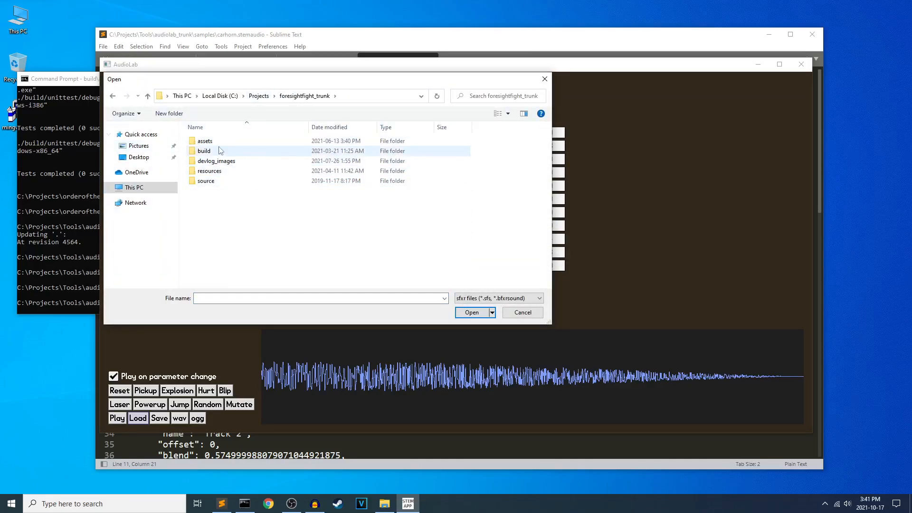
double_click(214, 142)
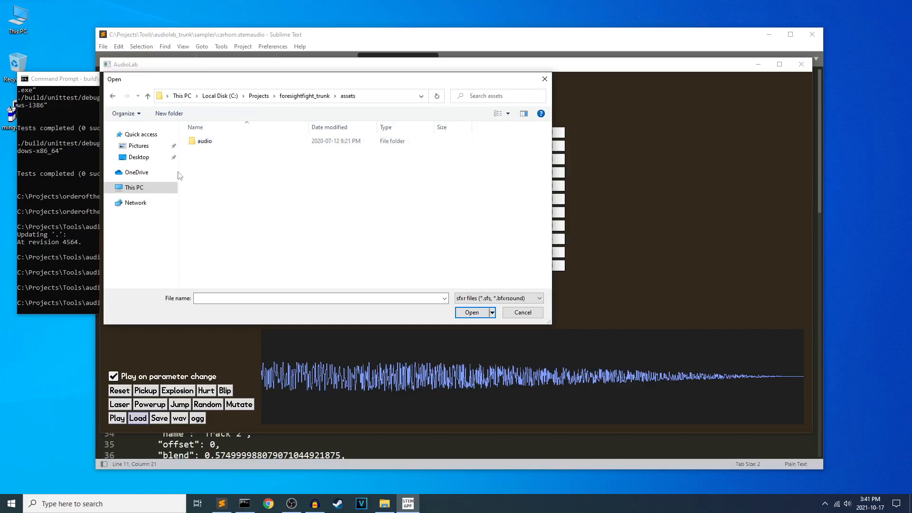
double_click(214, 141)
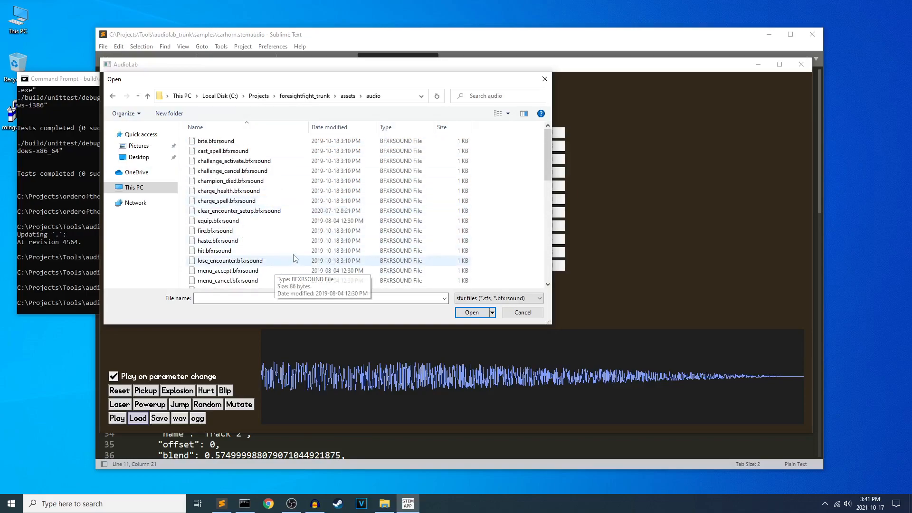
double_click(259, 152)
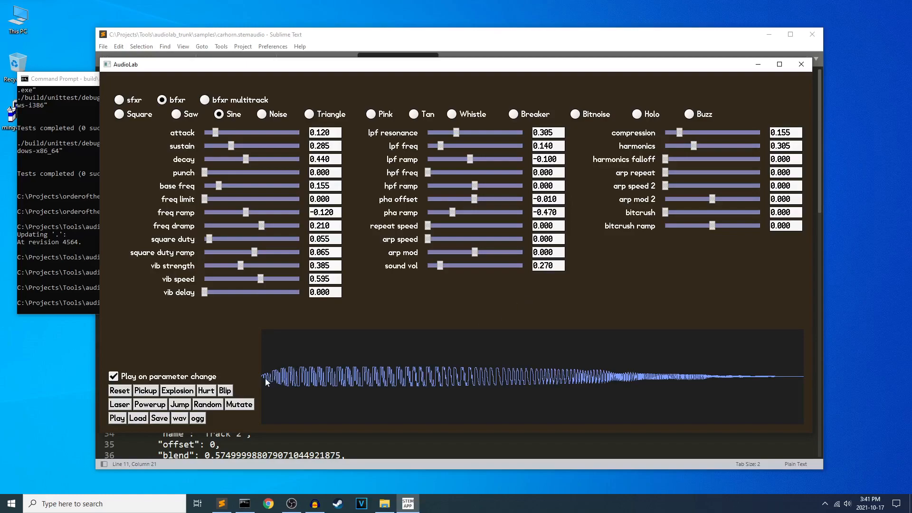
key(F1)
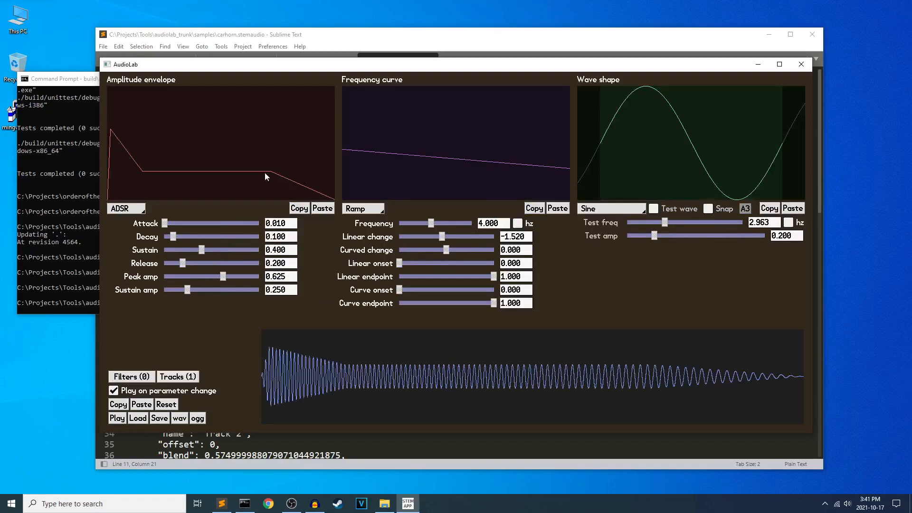
key(F1)
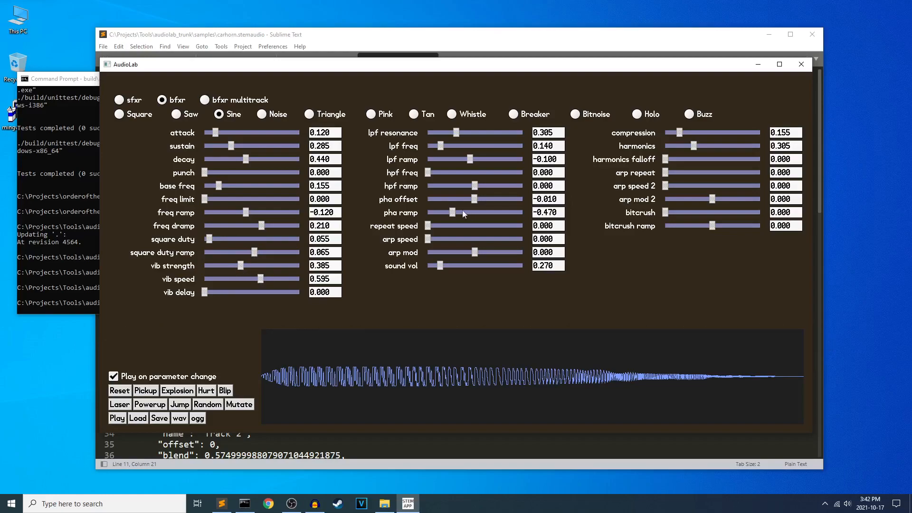
Set the bfxr sound's pha offset to -0.315, pha ramp to -0.455 and sound vol to 0.235.
mouse_move(202, 293)
mouse_down()
mouse_move(292, 291)
mouse_move(179, 291)
mouse_move(298, 293)
mouse_move(189, 292)
mouse_up()
drag(474, 201, 454, 200)
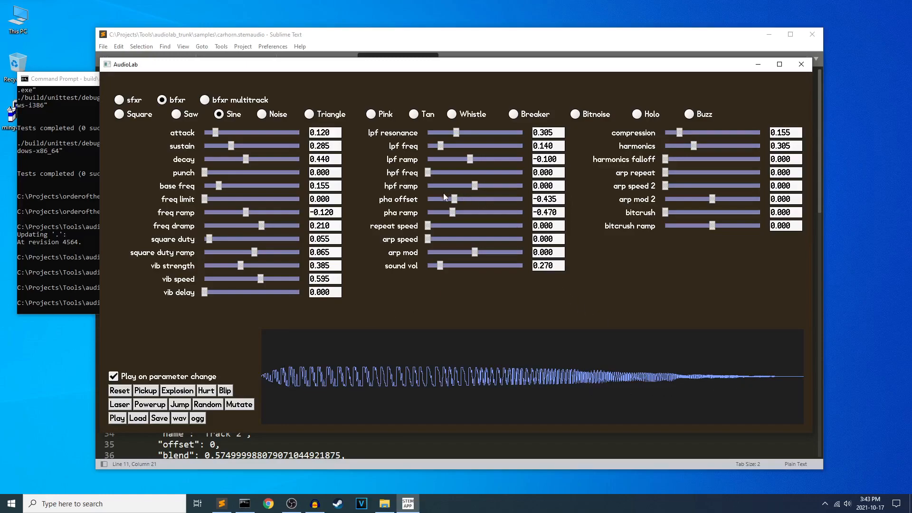
mouse_move(452, 199)
mouse_down()
mouse_move(466, 200)
mouse_move(434, 209)
mouse_move(459, 206)
mouse_up()
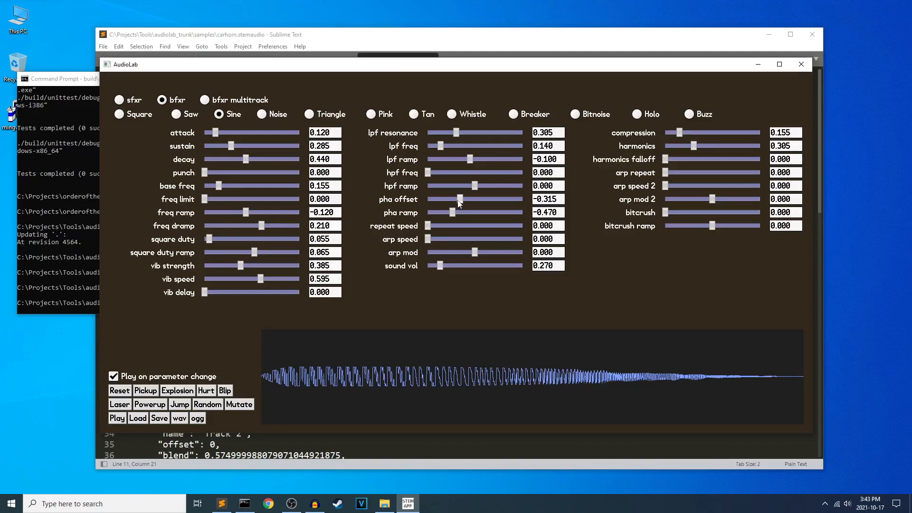
mouse_move(453, 215)
mouse_down()
mouse_move(465, 215)
mouse_move(454, 215)
mouse_up()
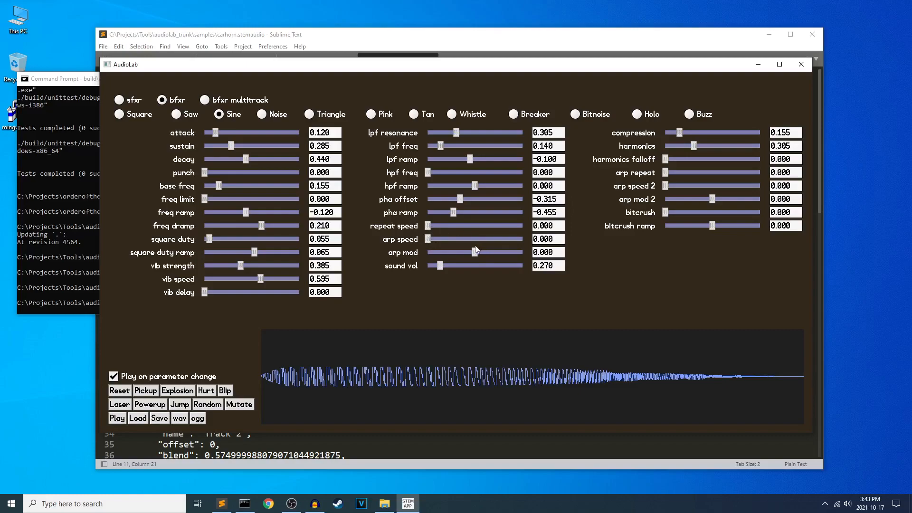
drag(440, 270, 438, 270)
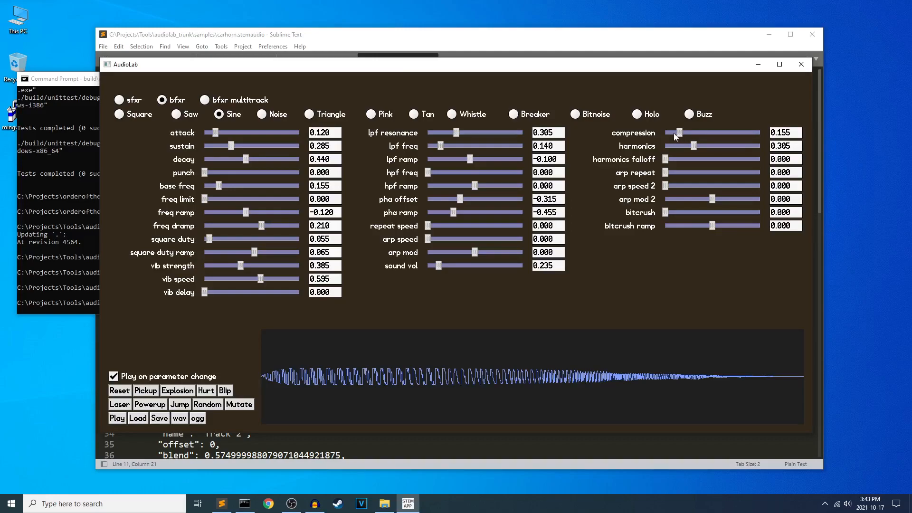
Set the bfxr sound's compression to 0.287, harmonics to 0.377 and bitcrush ramp to 0.075.
mouse_move(675, 137)
mouse_down()
mouse_move(792, 144)
mouse_move(660, 153)
mouse_move(753, 143)
mouse_move(692, 136)
mouse_up()
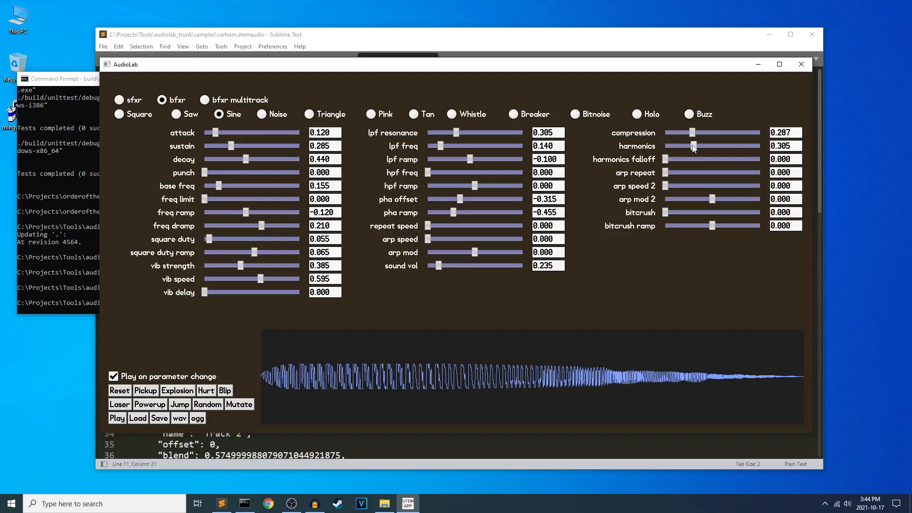
mouse_move(693, 148)
mouse_down()
mouse_move(657, 148)
mouse_move(701, 147)
mouse_up()
mouse_move(663, 163)
mouse_down()
mouse_move(689, 162)
mouse_move(650, 159)
mouse_up()
mouse_move(712, 227)
mouse_down()
mouse_move(697, 228)
mouse_move(718, 229)
mouse_up()
On the synth screen, change the wave shape to Square/Pulse and vary its duty, leaving it at 0.252.
key(F2)
key(F1)
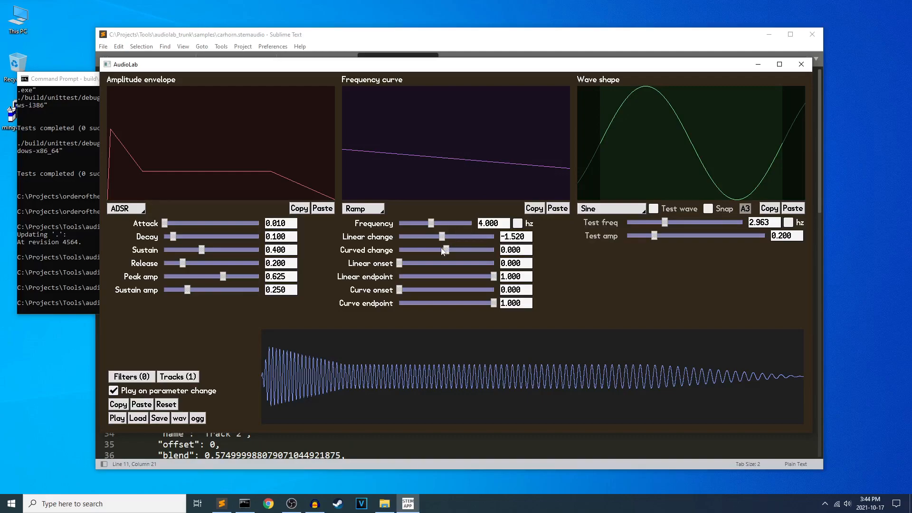
click(613, 209)
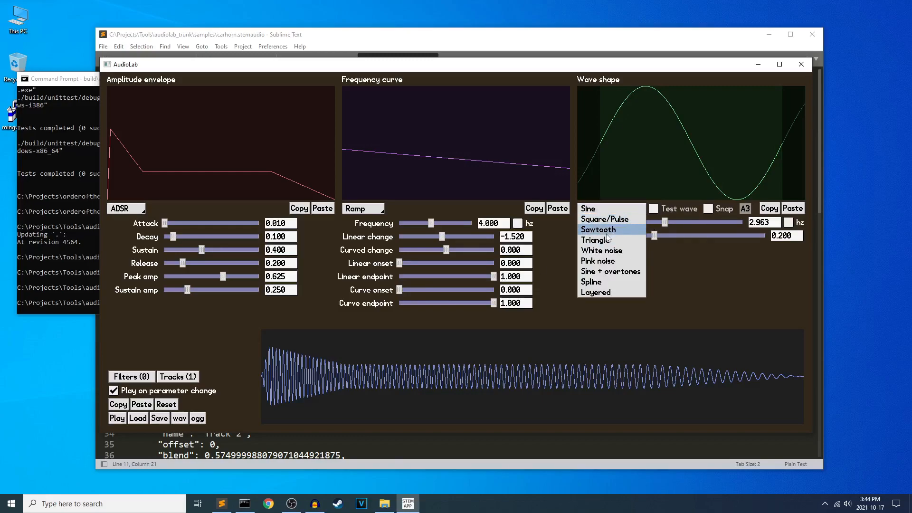
click(613, 220)
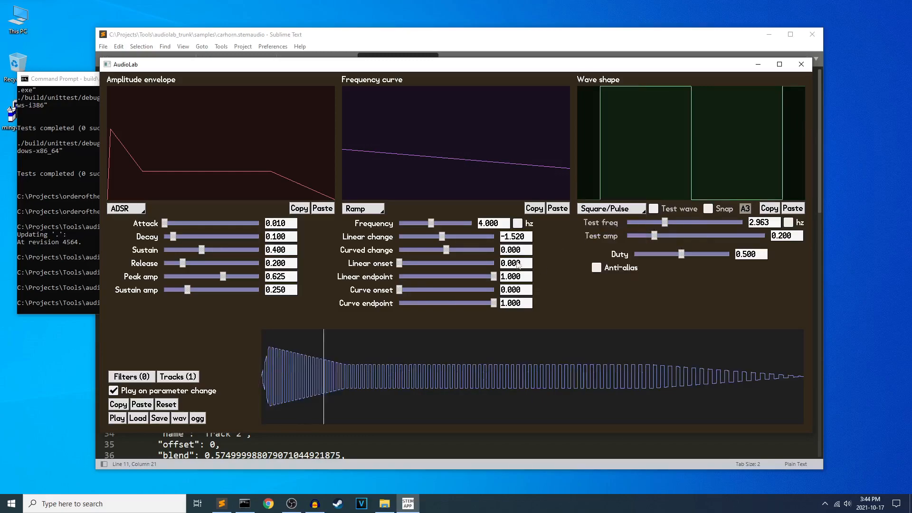
drag(681, 254, 654, 255)
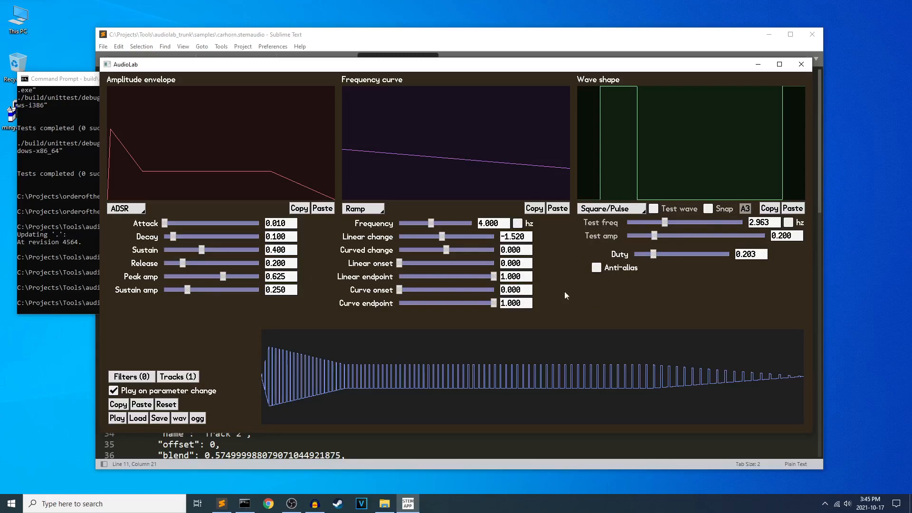
drag(653, 255, 691, 254)
drag(700, 254, 658, 254)
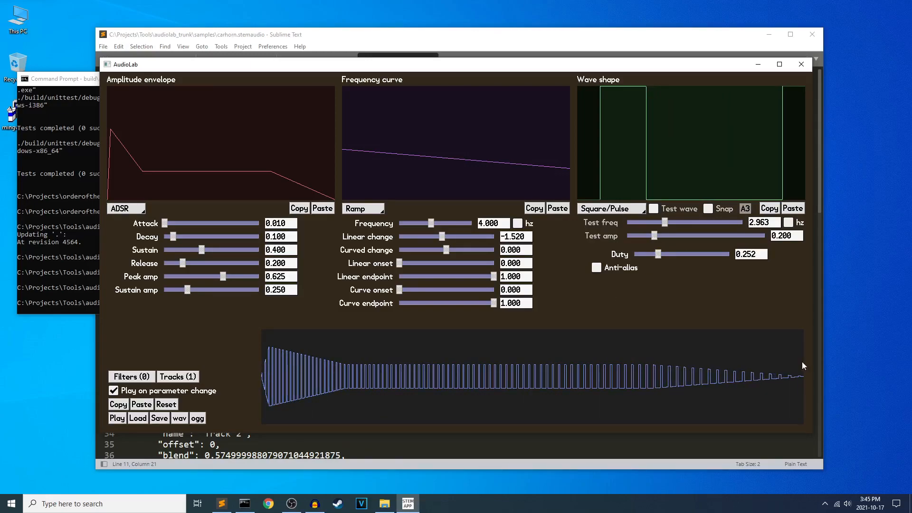
Reset the bfxr sound, then set its square duty to 0.458 and square duty ramp to -1.000.
key(Tab)
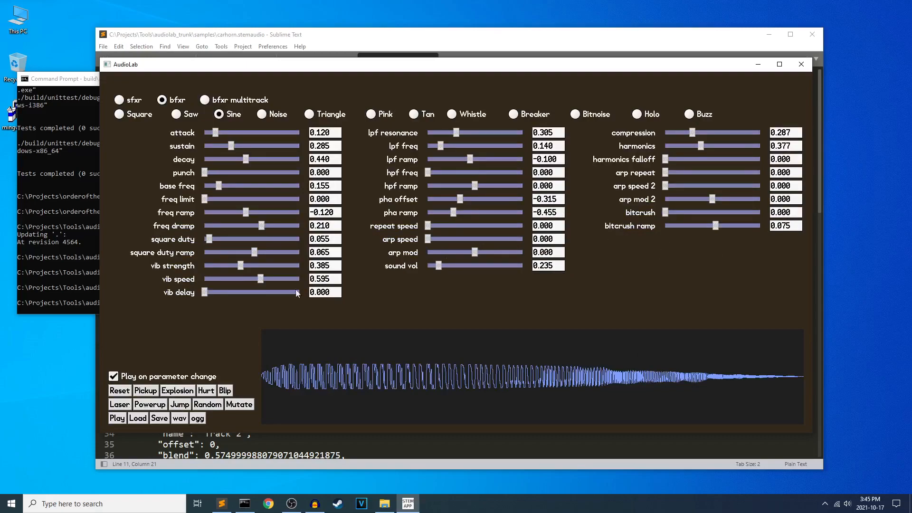
click(120, 392)
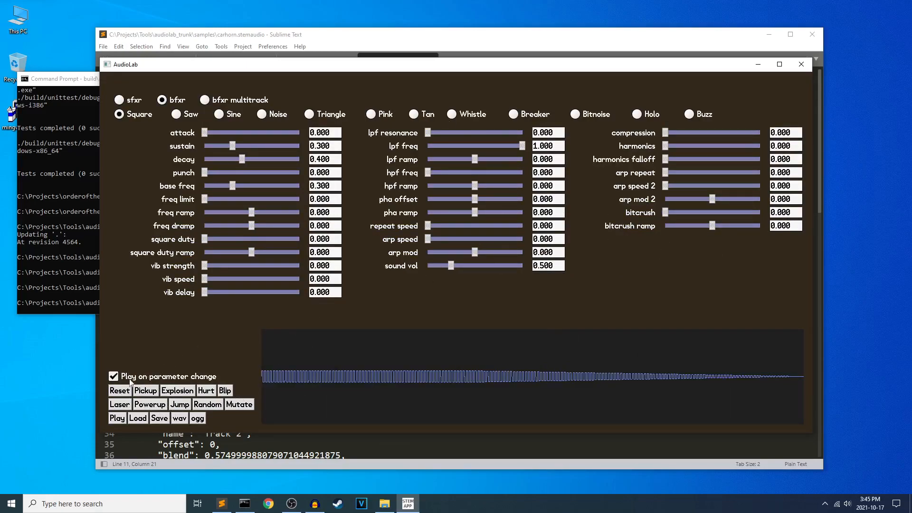
key(Tab)
key(Tab)
scroll(275, 381, up, 4)
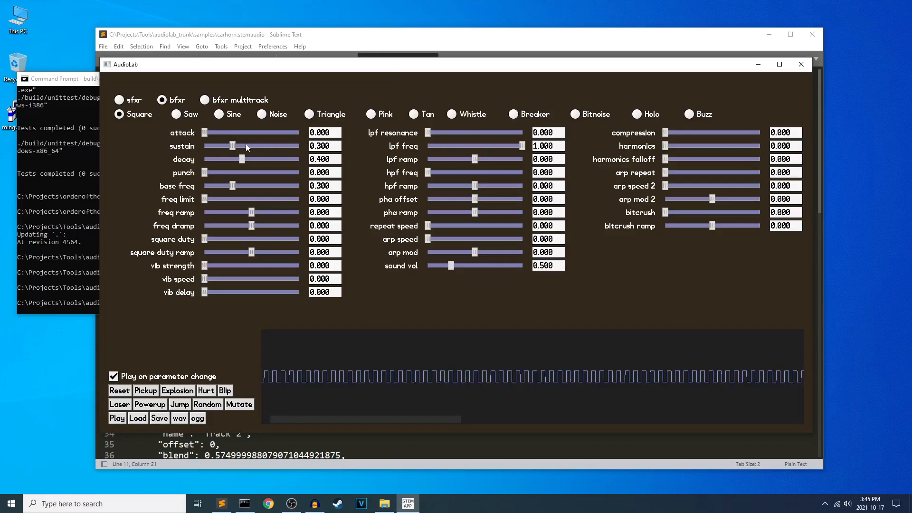
drag(204, 238, 205, 265)
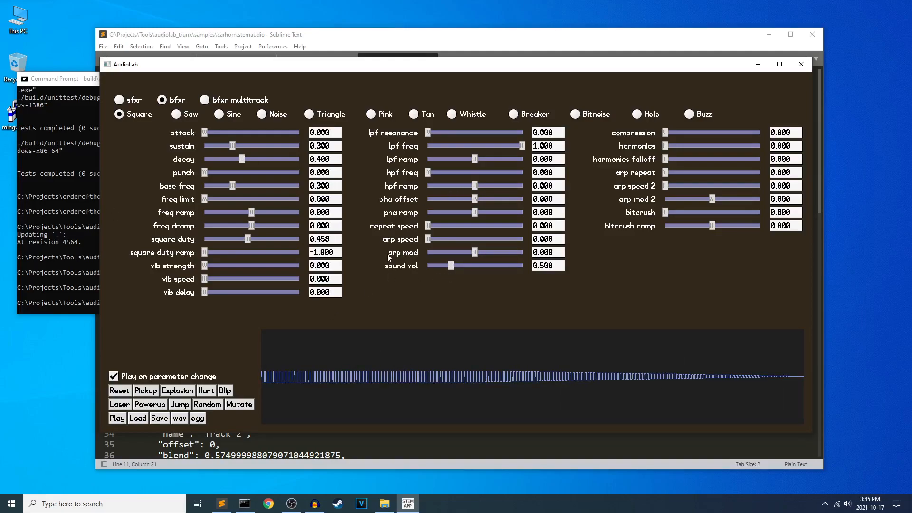
Open the filter list on the synth screen and move its window clear of the wave shape settings.
key(Tab)
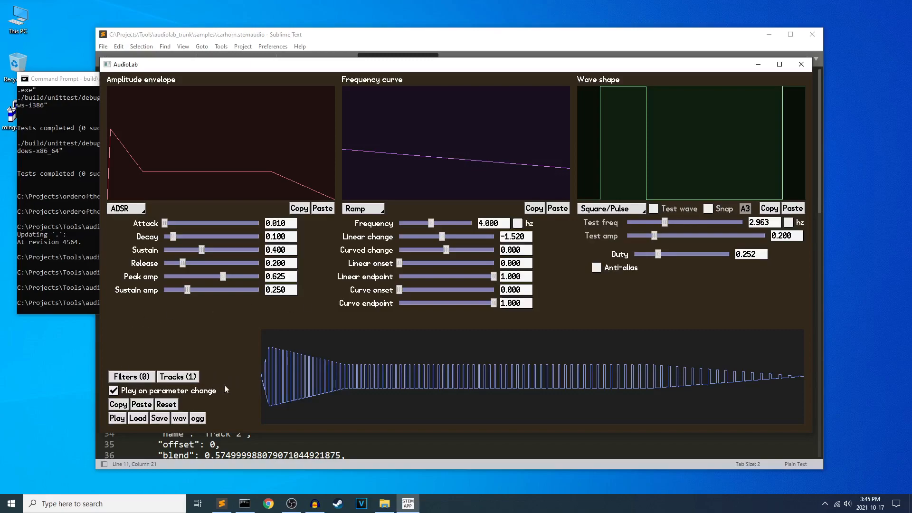
click(148, 377)
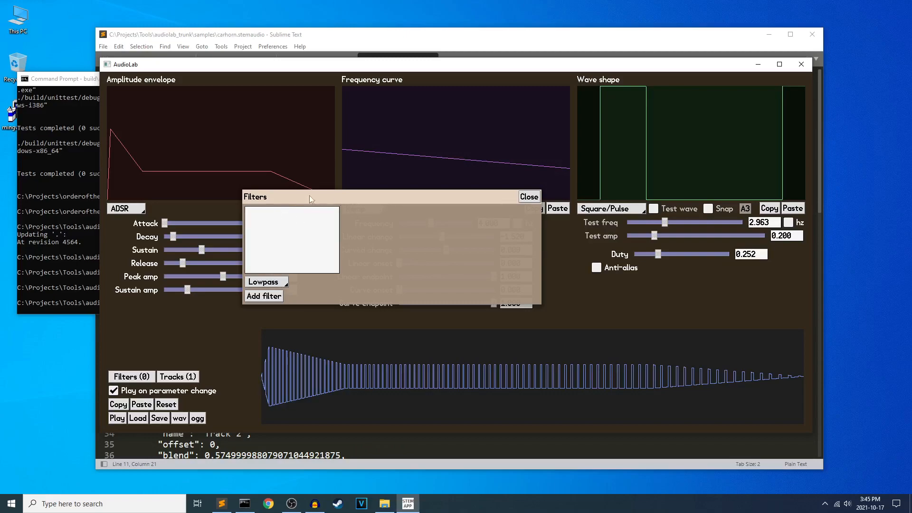
drag(464, 196, 412, 175)
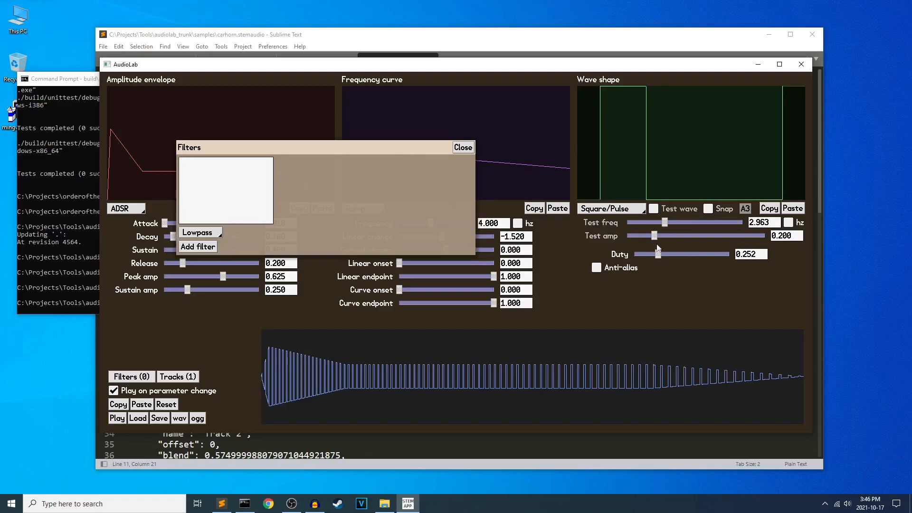
Set the Square/Pulse wave's duty to 0.502 and close the filter list.
drag(658, 257, 682, 256)
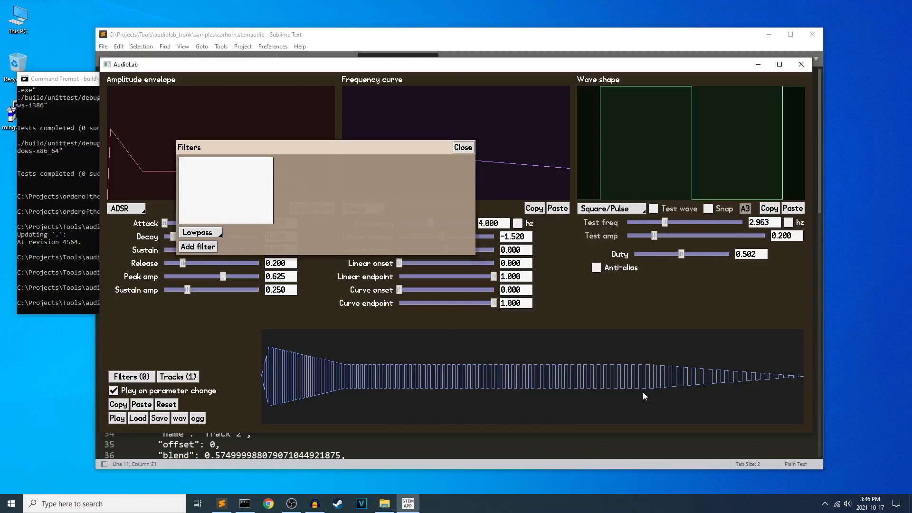
click(462, 147)
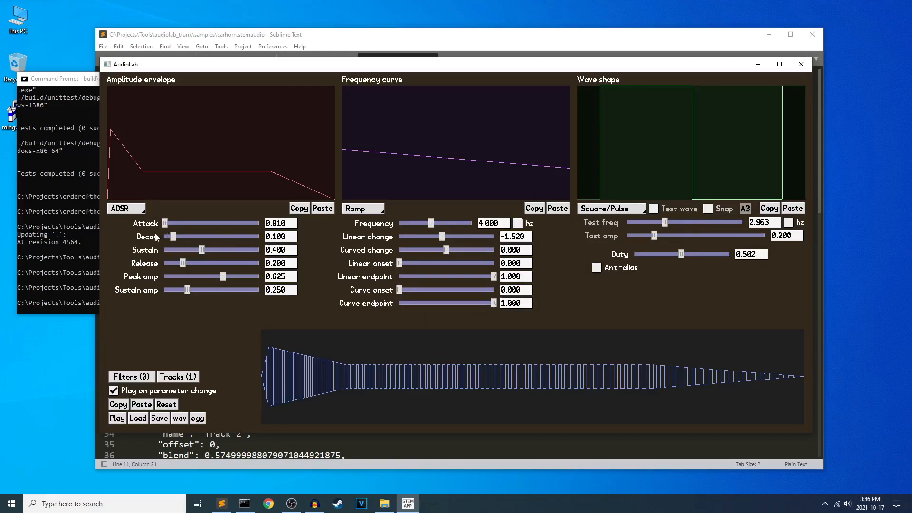
Try the lpf ramp on the bfxr screen, and set the synth screen's Square/Pulse duty to 0.482.
key(Tab)
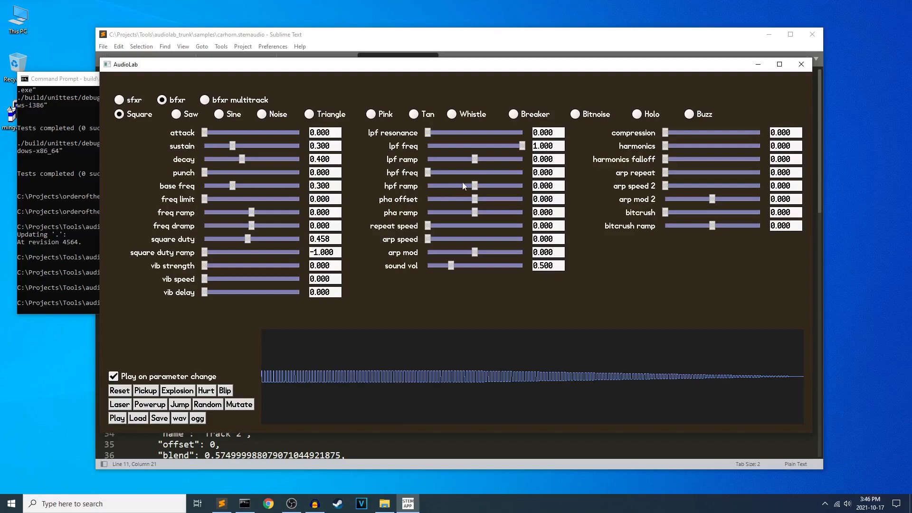
mouse_move(469, 160)
mouse_down()
mouse_move(460, 156)
mouse_move(489, 159)
mouse_move(449, 159)
mouse_move(474, 160)
mouse_up()
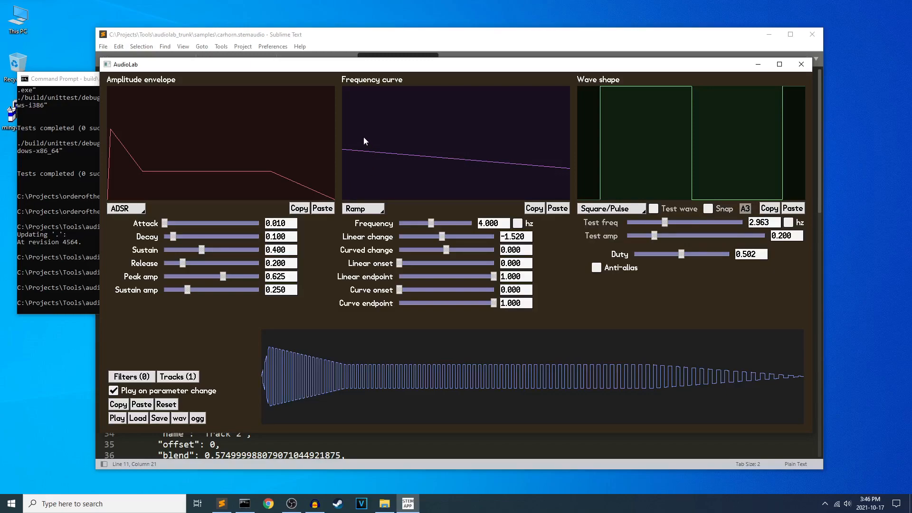
mouse_move(683, 254)
mouse_down()
mouse_move(658, 259)
mouse_move(700, 258)
mouse_move(675, 258)
mouse_move(682, 256)
mouse_up()
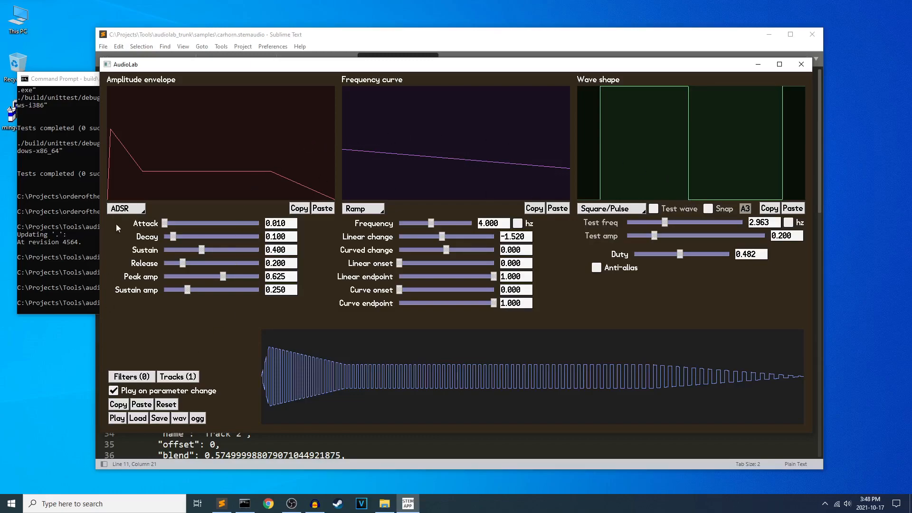
Load carhorn.stemaudio from the samples folder of Projects > Tools > audiolab_trunk into the synth screen.
click(140, 416)
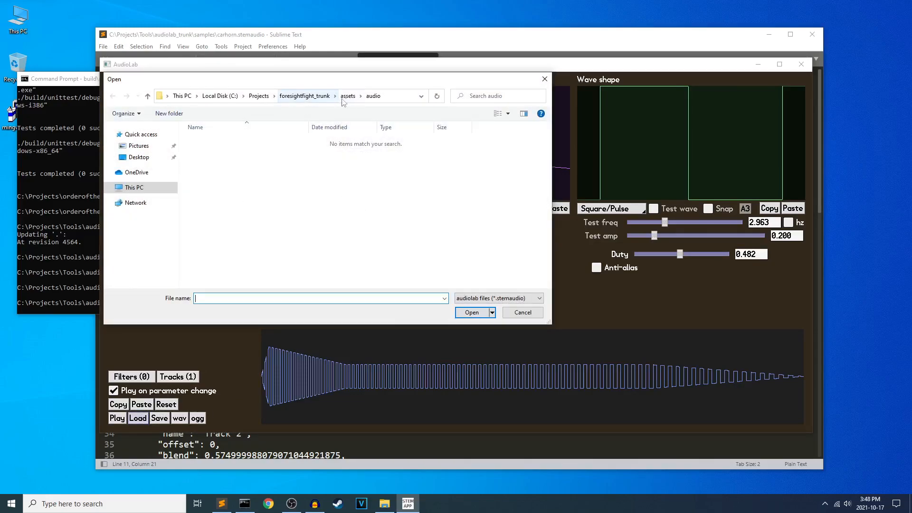
click(259, 96)
scroll(256, 242, down, 2)
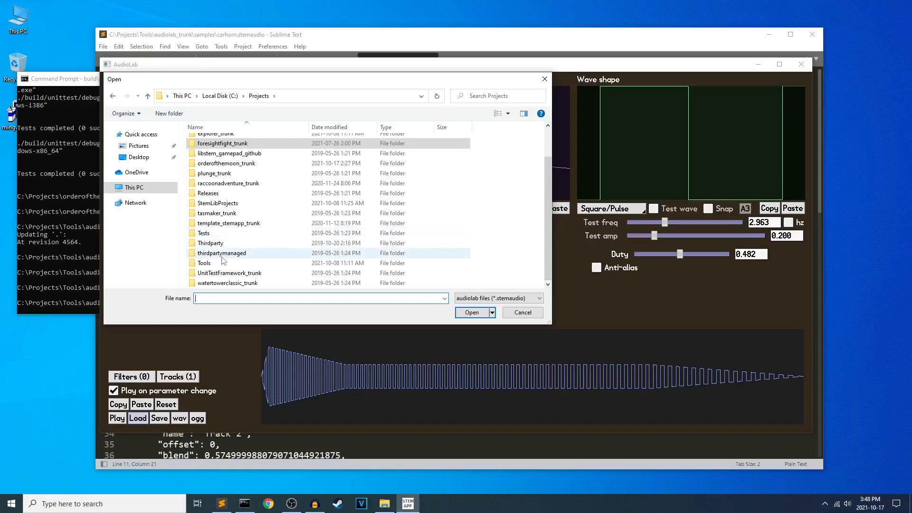
double_click(220, 264)
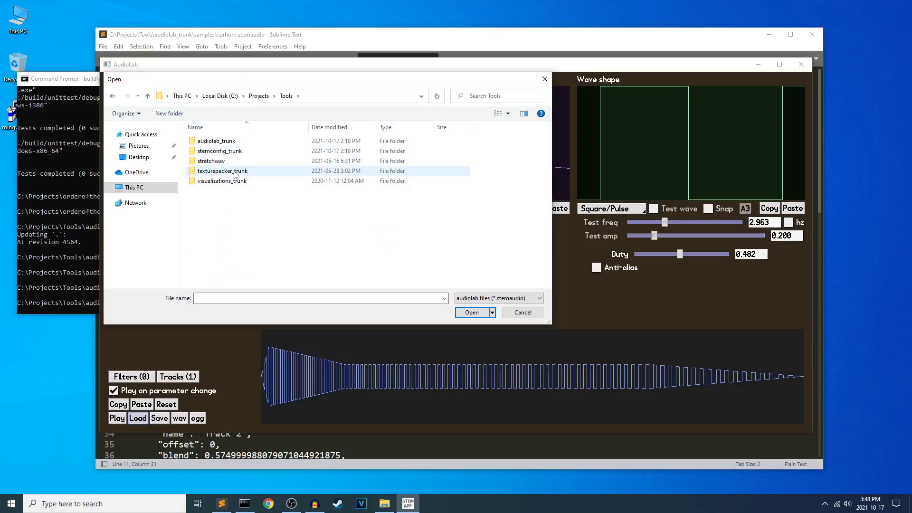
double_click(229, 144)
double_click(230, 160)
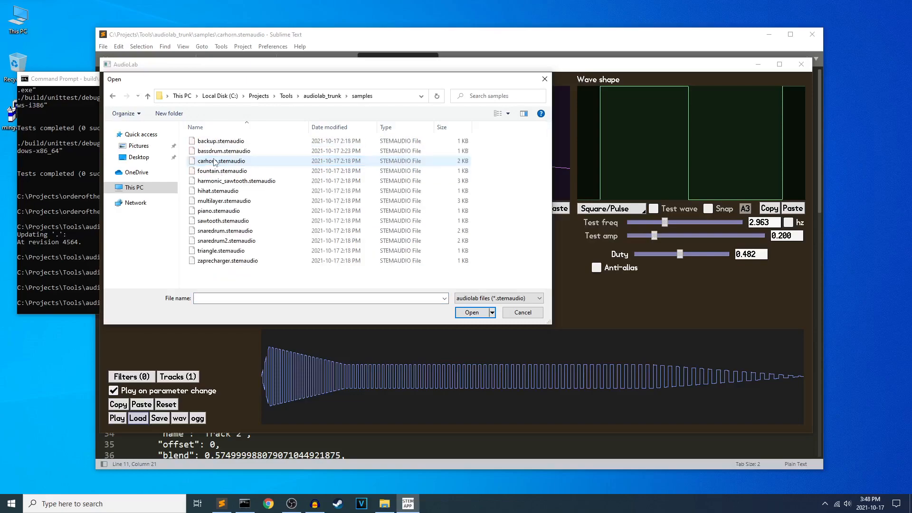
click(257, 162)
double_click(255, 161)
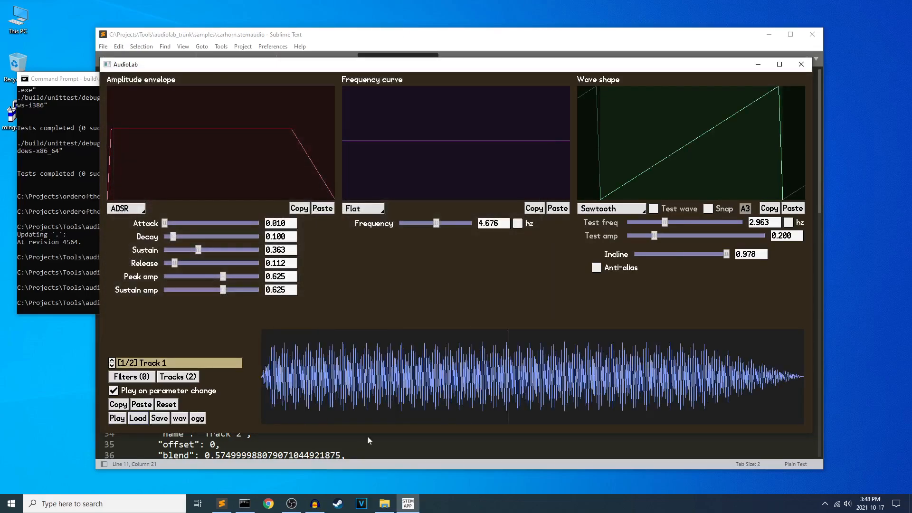
Examine the track definitions of carhorn.stemaudio in Sublime Text and return to AudioLab.
click(224, 509)
scroll(300, 278, down, 8)
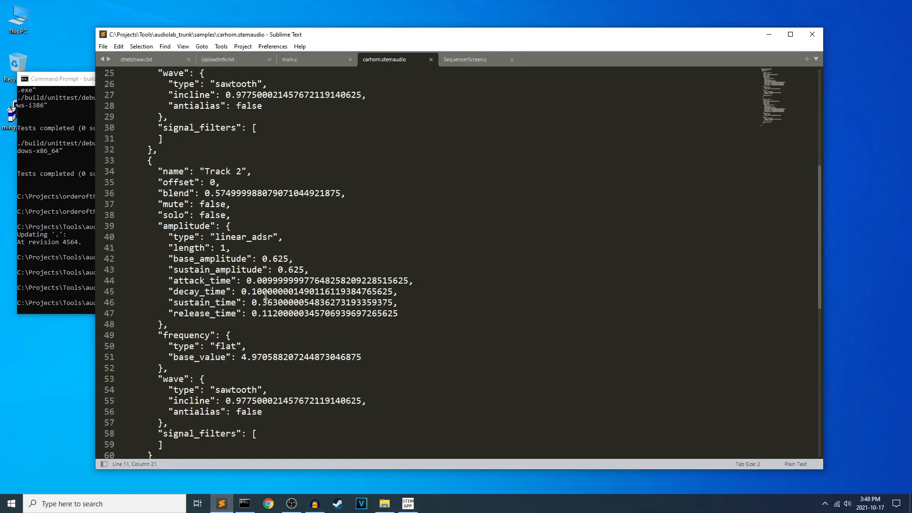
scroll(300, 278, up, 8)
click(408, 503)
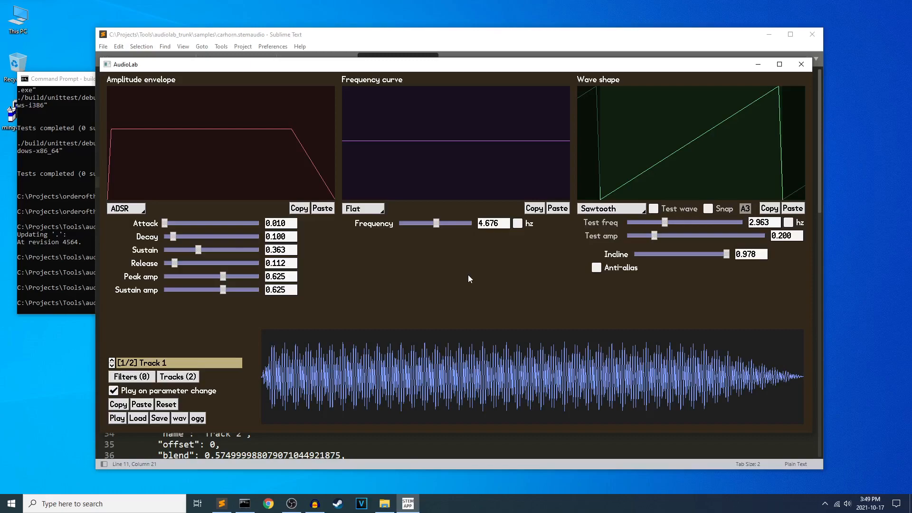
Reset the synth sound, try the Square/Pulse wave shape and set it back to Sine.
click(166, 404)
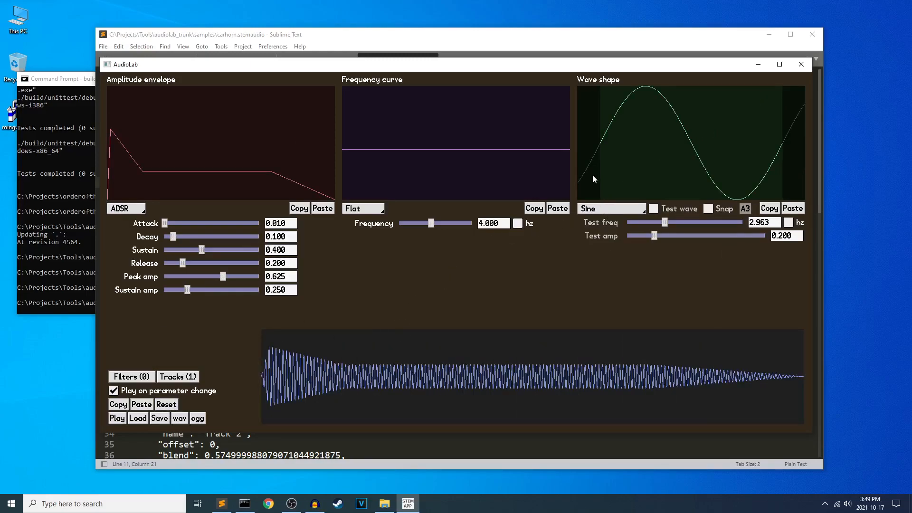
click(610, 209)
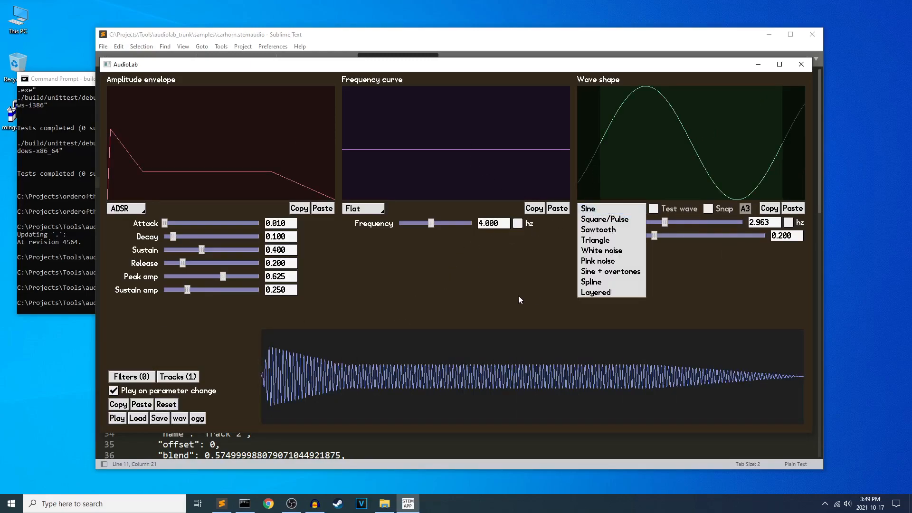
click(594, 222)
click(608, 210)
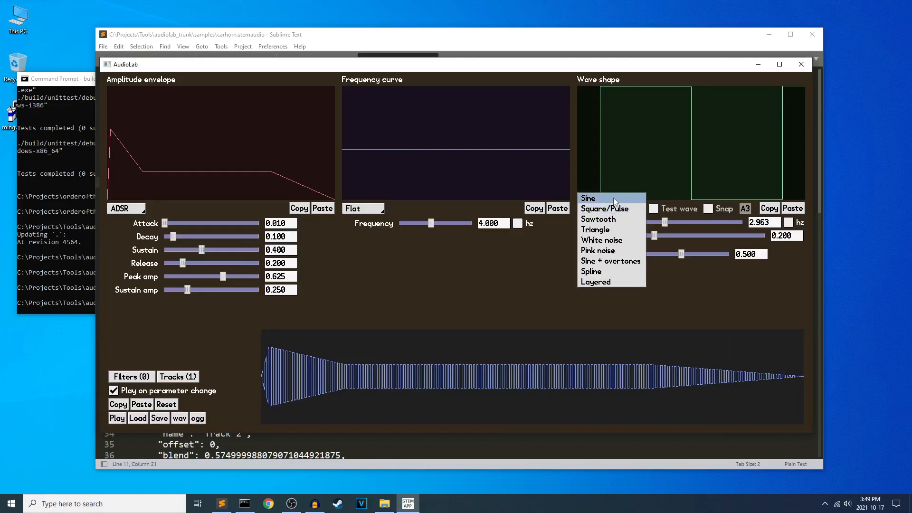
click(614, 197)
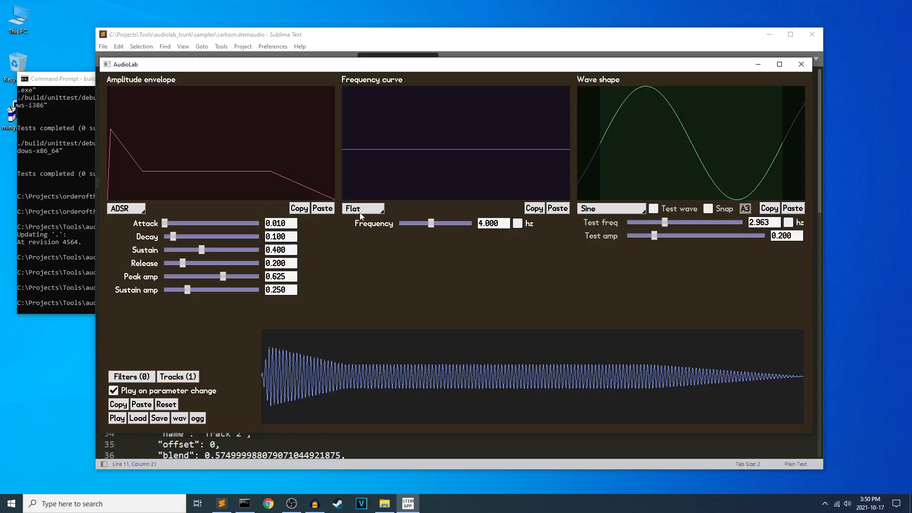
Compare the sequencer screen with the synth screen, ending on the synth screen.
key(F2)
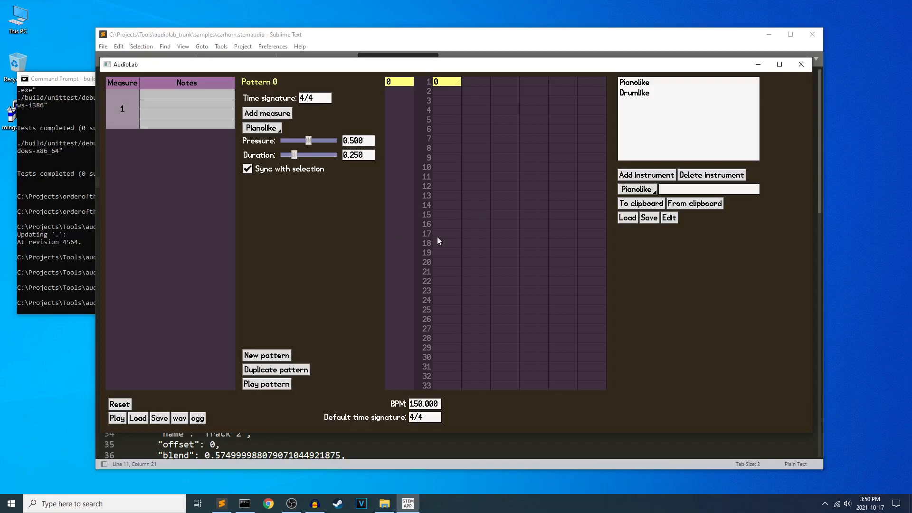
key(F1)
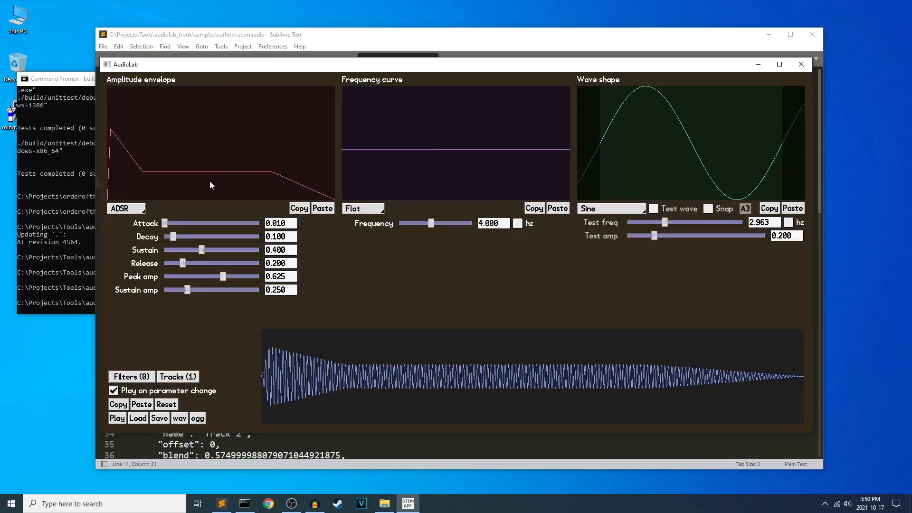
key(F2)
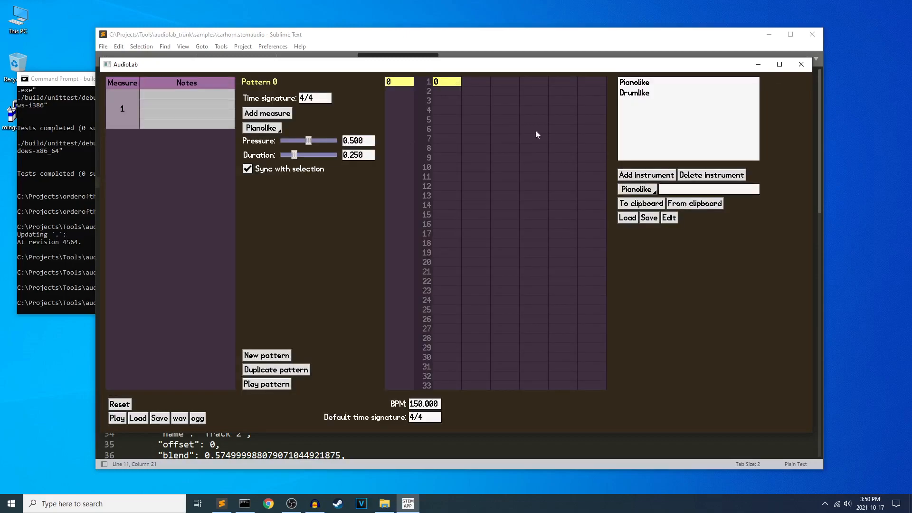
key(F1)
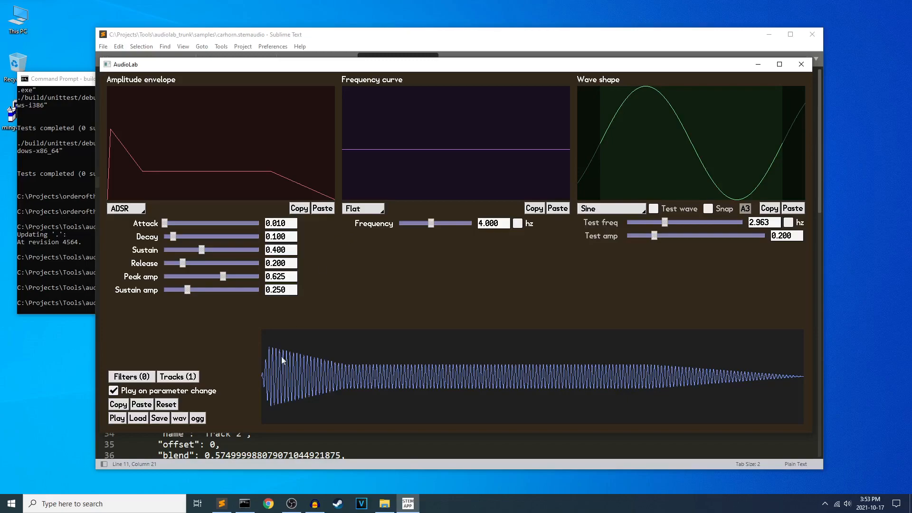
Find GIMP 2.10.28 among the installed programs and launch it.
click(11, 499)
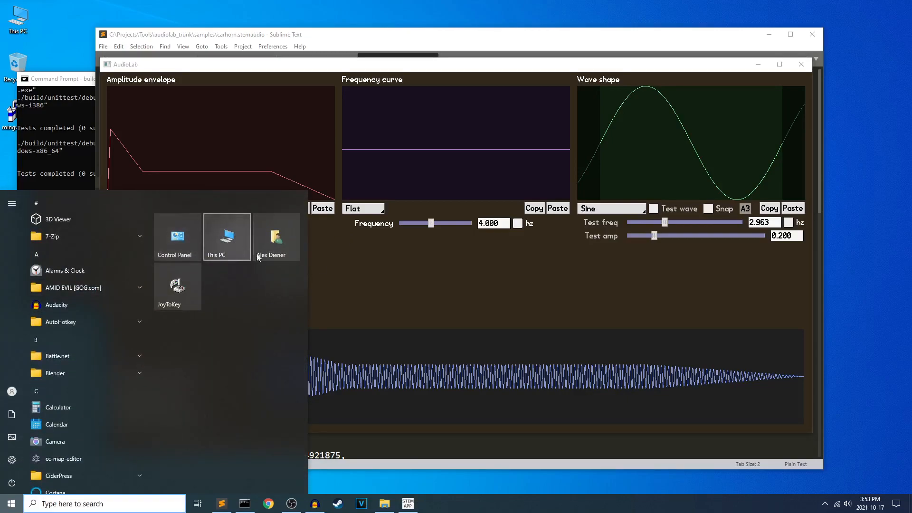
scroll(106, 367, down, 4)
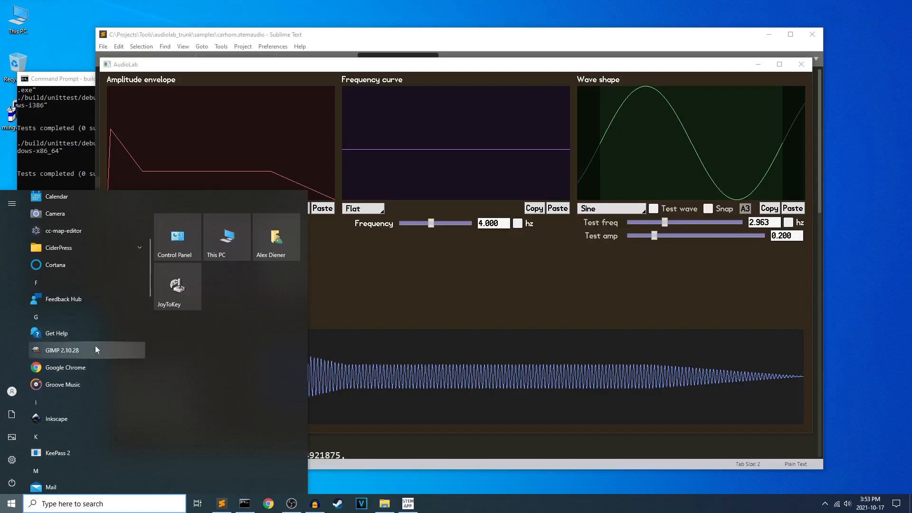
click(95, 349)
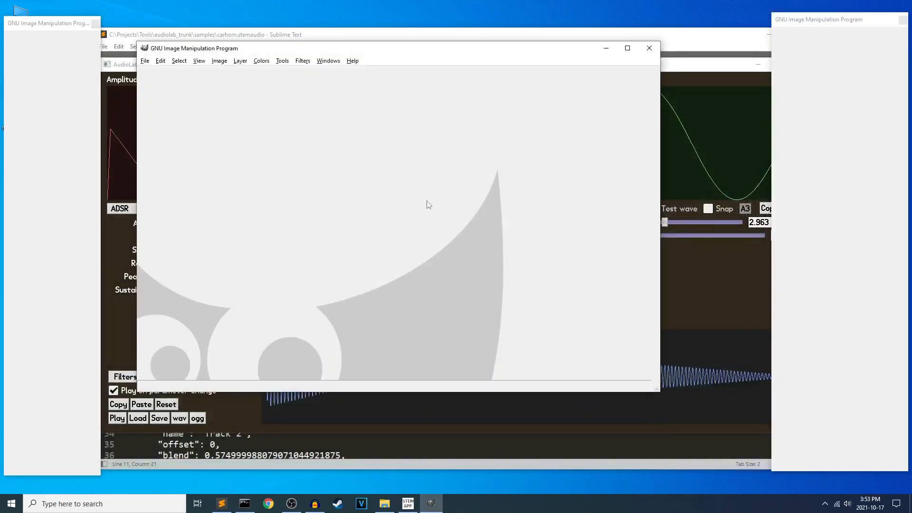
Create a new image 60 px wide and 60 px high.
key(ctrl+n)
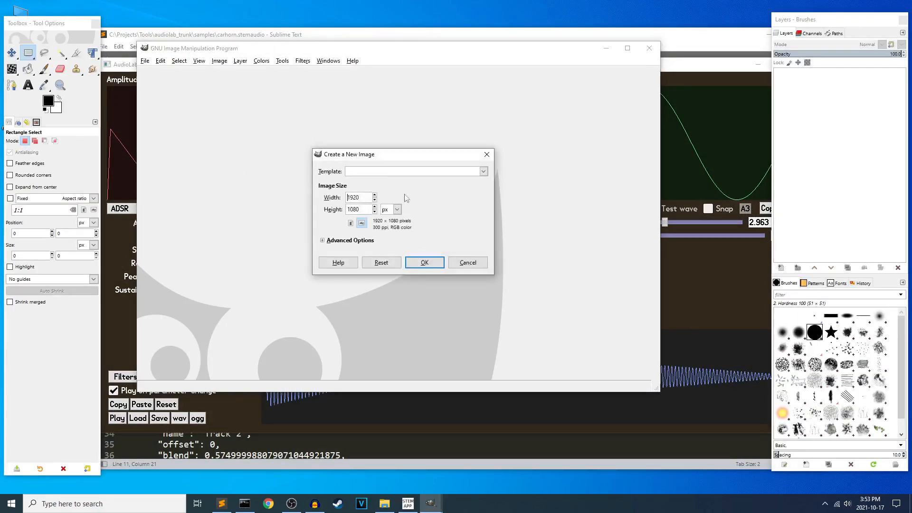
double_click(361, 198)
text(60)
key(Tab)
text(60)
click(421, 261)
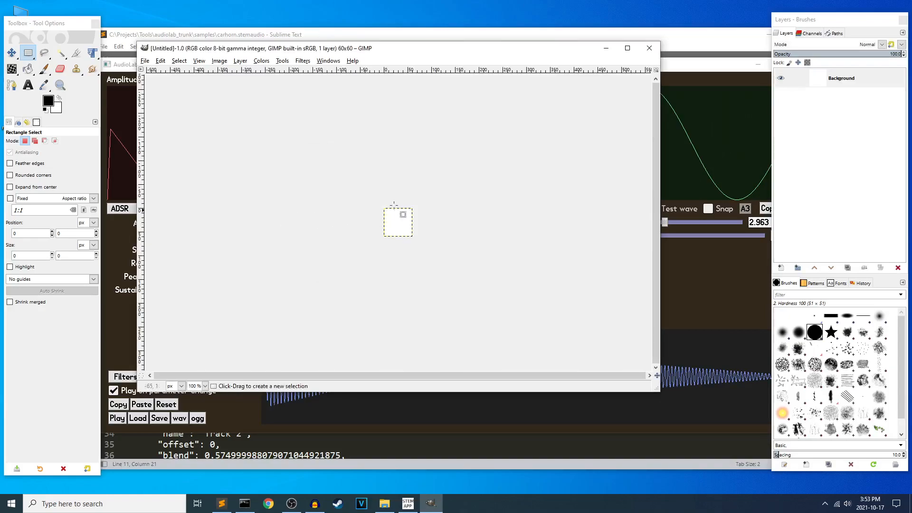
Paint black blocks and a thick curved stroke on the canvas with the Pencil's 1. Pixel brush at size 3, undoing the last mark.
key(plus)
key(plus)
key(plus)
key(plus)
key(plus)
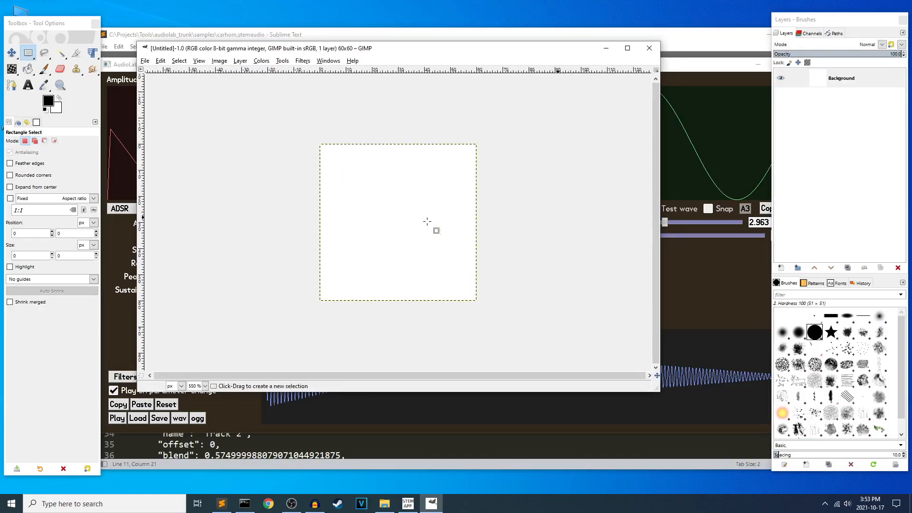
key(n)
click(14, 165)
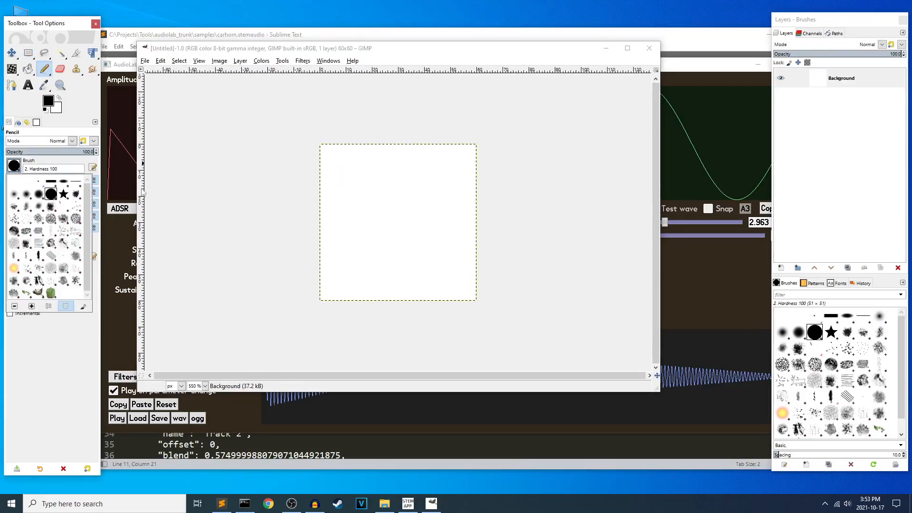
click(38, 181)
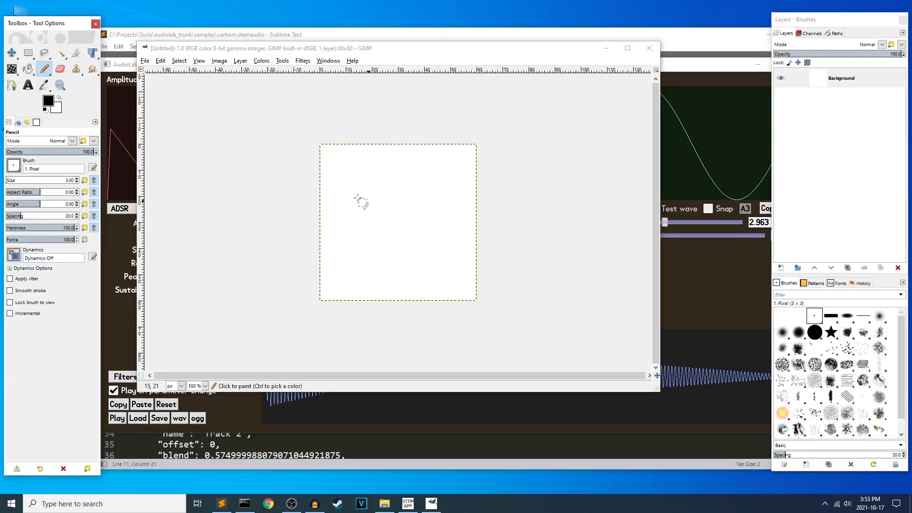
click(357, 215)
click(378, 202)
click(397, 229)
mouse_move(427, 268)
mouse_down()
mouse_move(403, 211)
mouse_move(409, 259)
mouse_up()
key(ctrl+z)
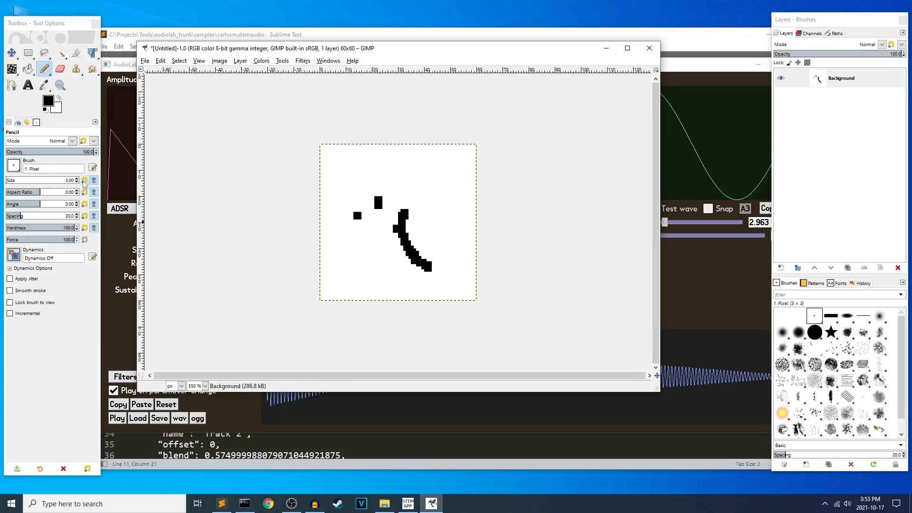
Reduce the Pencil size to 1 and draw a thin arc and three single-pixel dots above the thick marks.
click(78, 184)
click(78, 182)
drag(359, 173, 331, 185)
click(376, 176)
click(354, 207)
click(355, 189)
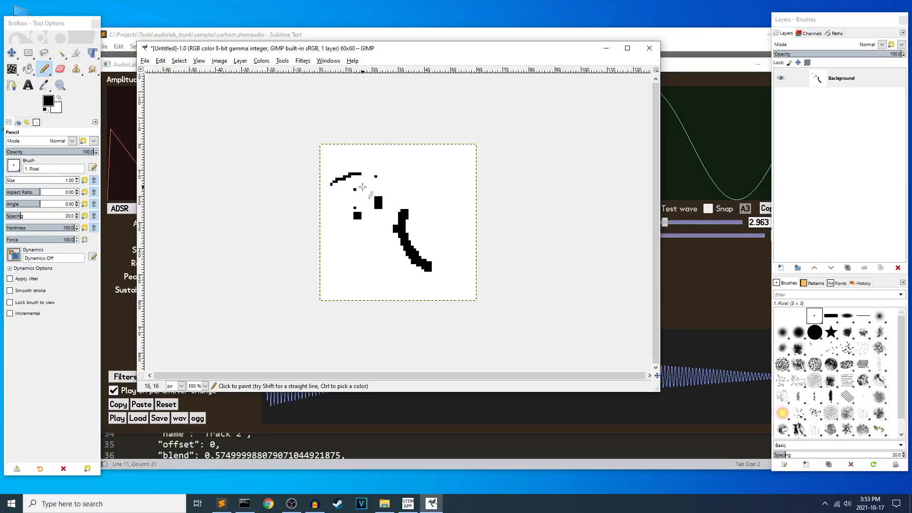
key(e)
drag(364, 173, 355, 176)
click(340, 199)
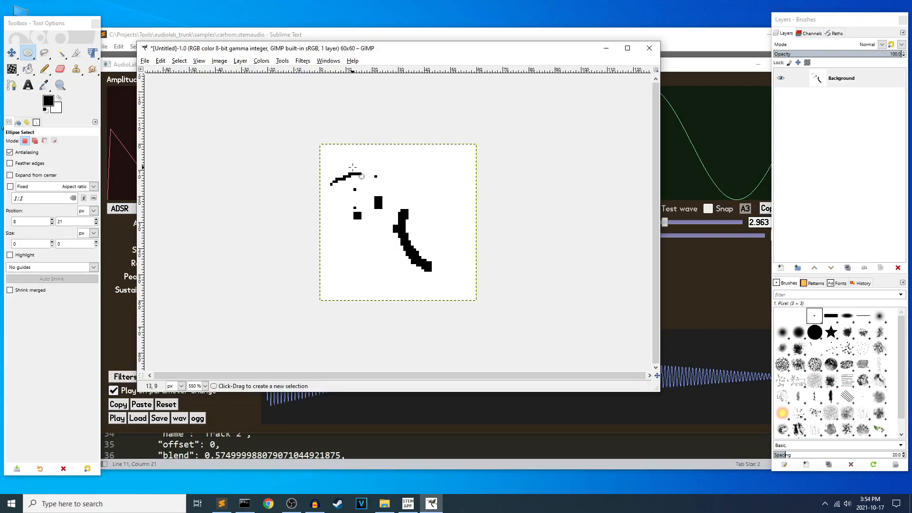
key(n)
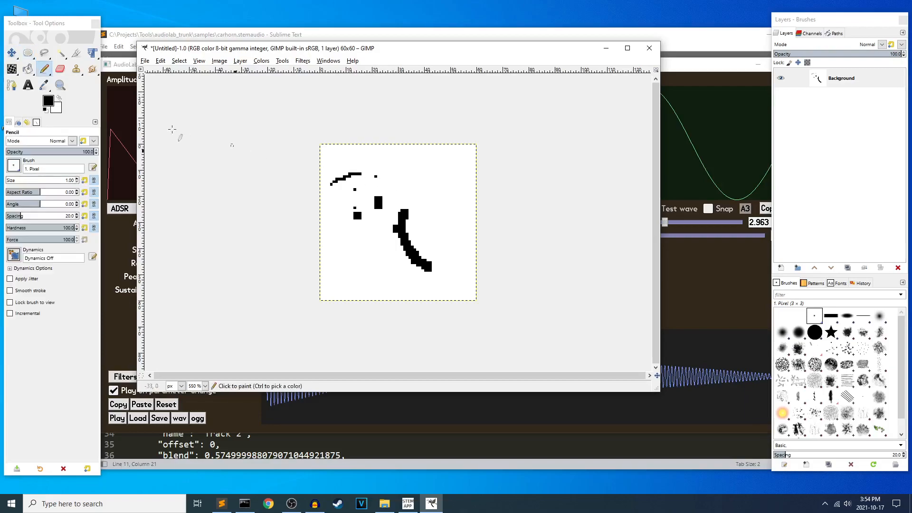
Erase a few pixels from the upper-right black block with the Eraser, and cancel closing the image.
click(59, 71)
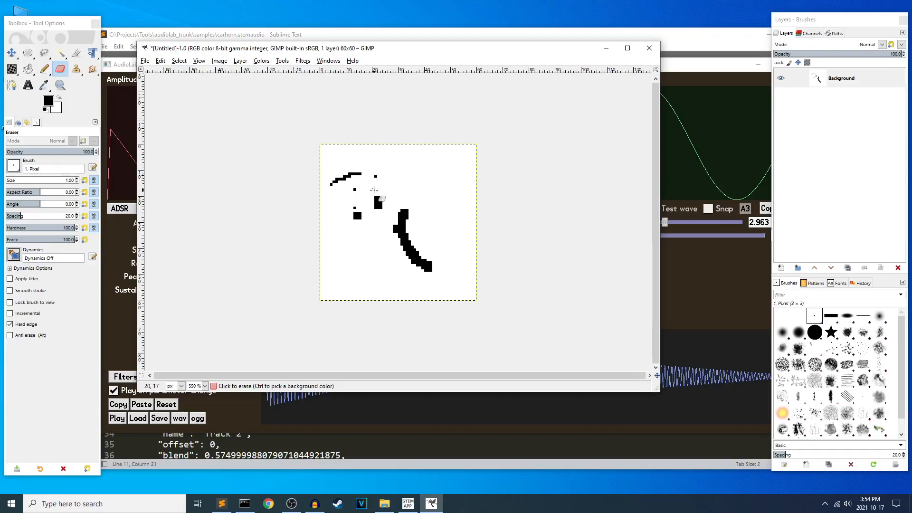
drag(377, 198, 377, 205)
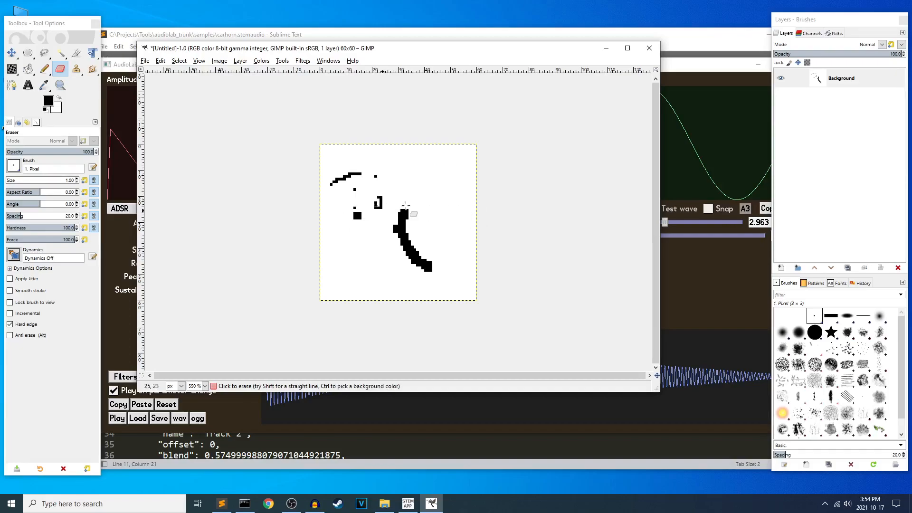
key(ctrl+w)
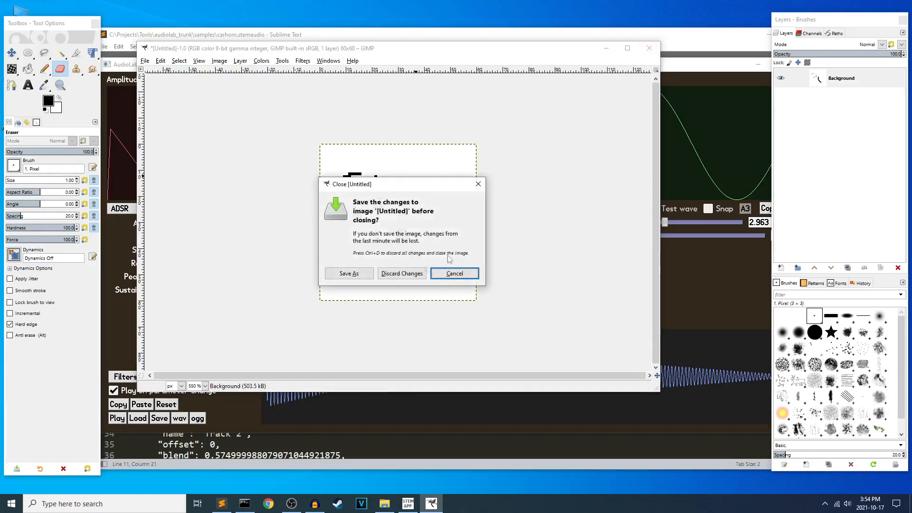
click(454, 274)
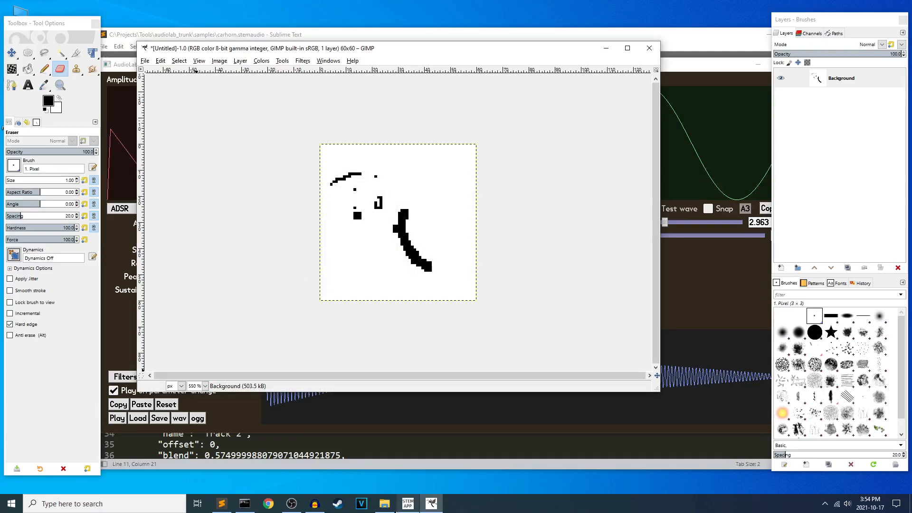
Open doodles.xcf from the C:\Projects\foresightfight_trunk\assets folder in GIMP and enlarge its image window.
click(389, 507)
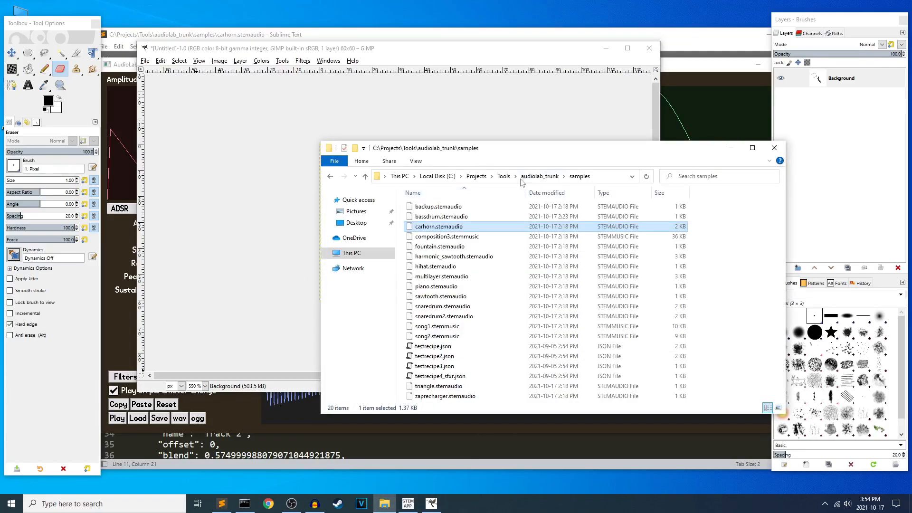
click(476, 176)
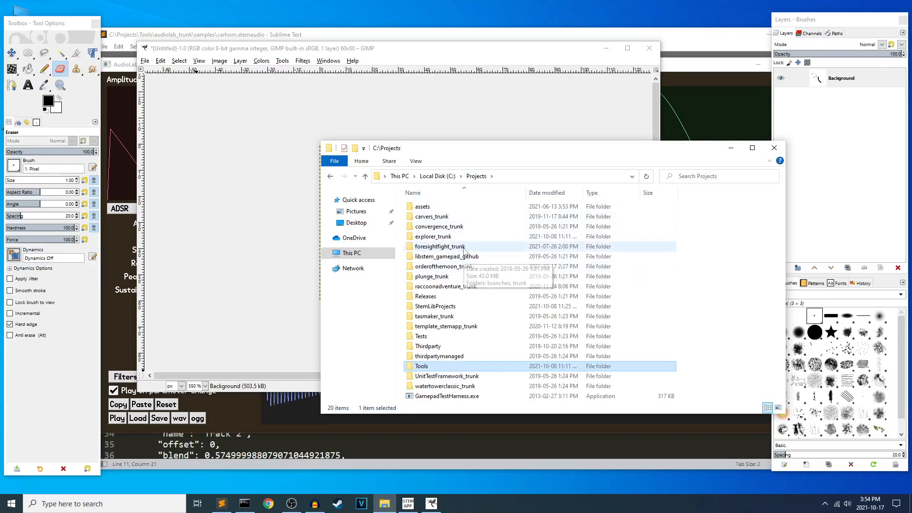
double_click(461, 245)
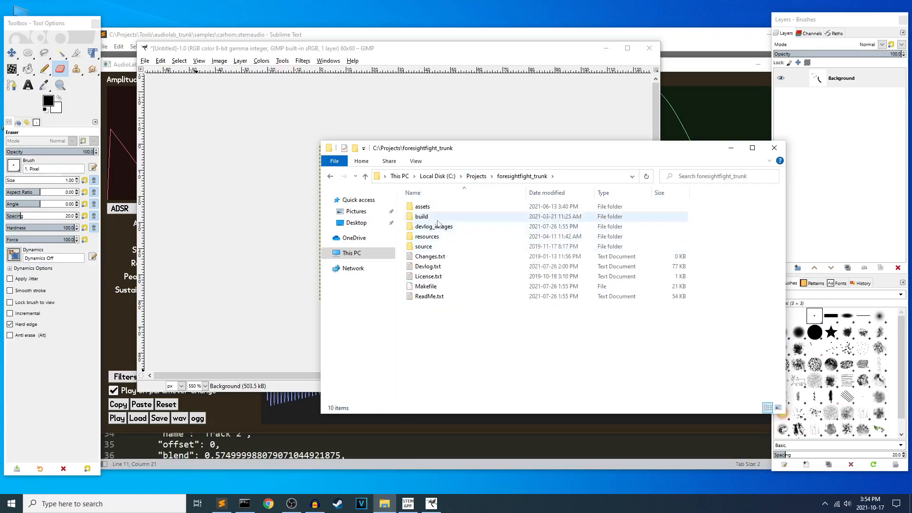
double_click(427, 207)
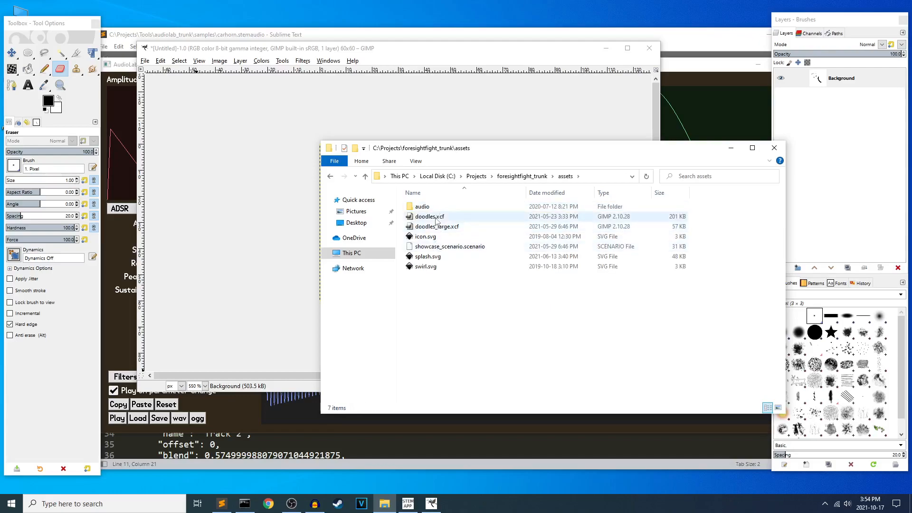
right_click(431, 218)
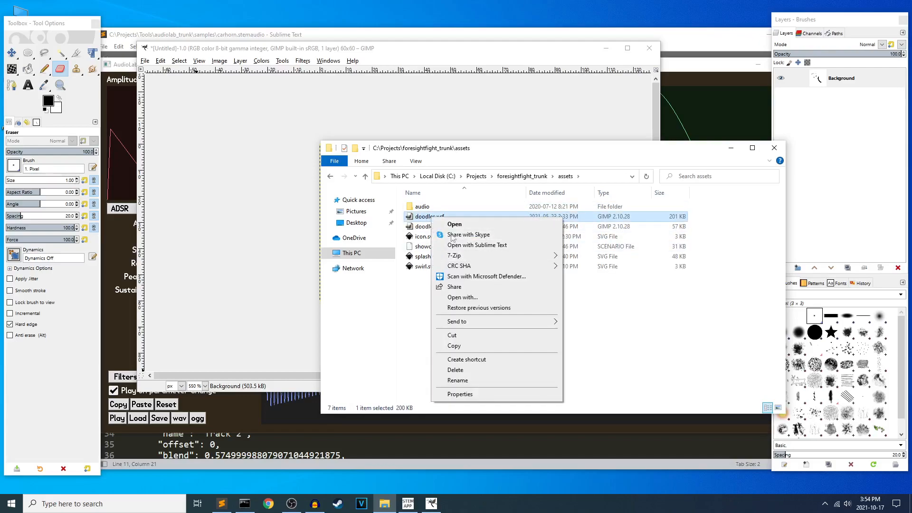
click(420, 219)
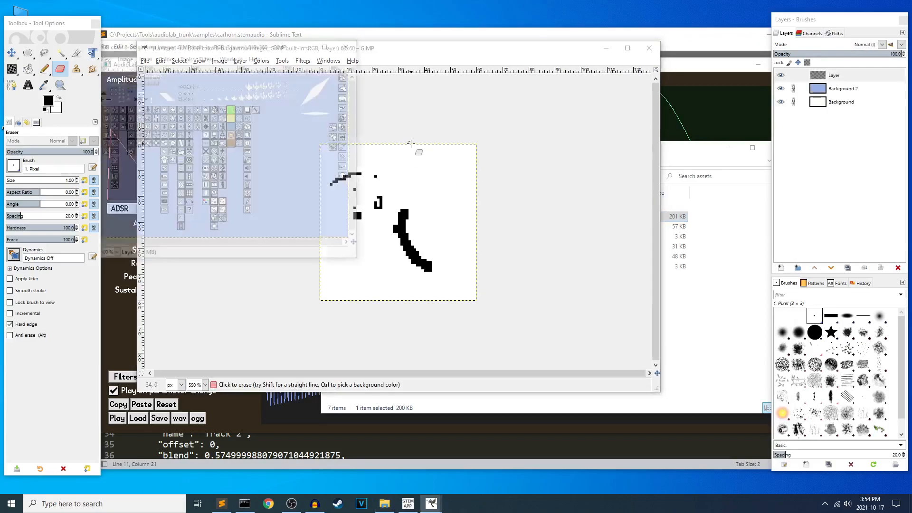
mouse_move(256, 44)
mouse_down()
mouse_move(365, 76)
mouse_move(351, 67)
mouse_up()
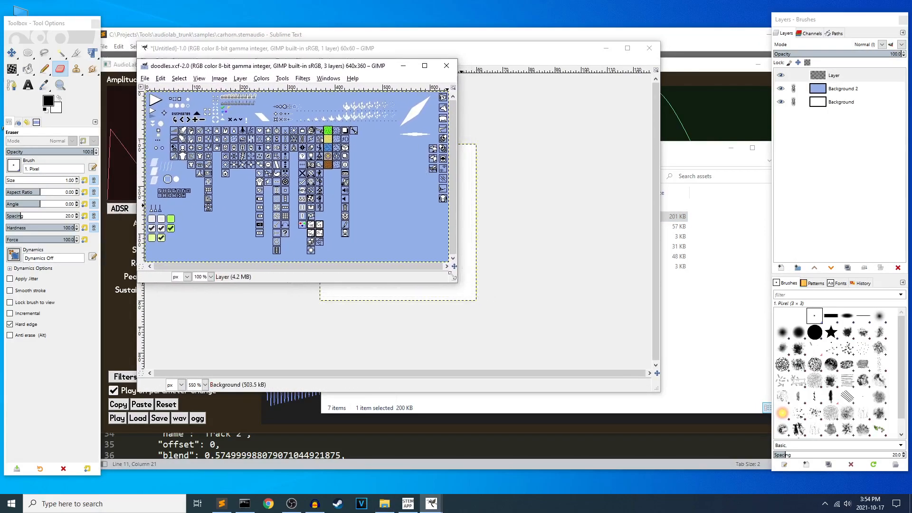
drag(457, 282, 676, 414)
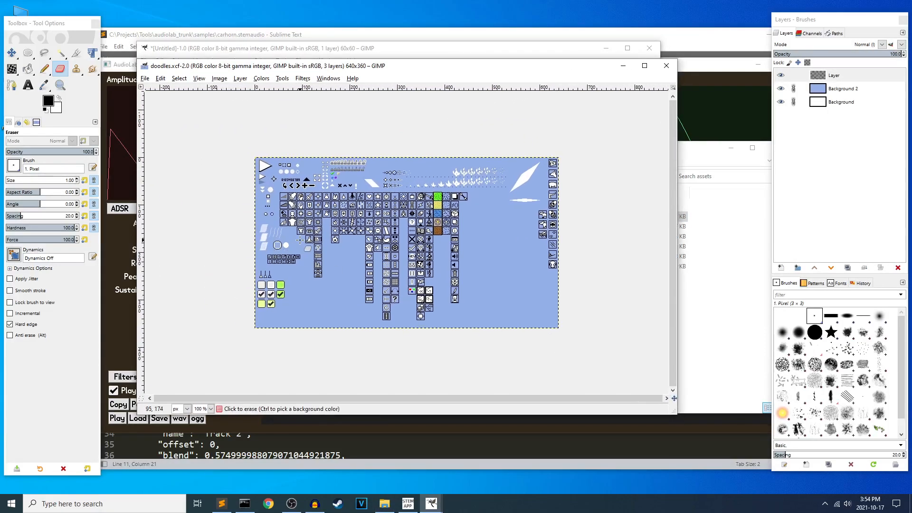
Switch to Rectangle Select and marquee individual icons in the doodles sheet, including the flame shield, clearing each selection.
scroll(299, 239, up, 4)
scroll(328, 232, left, 4)
scroll(375, 225, up, 2)
key(r)
drag(384, 225, 414, 257)
click(432, 245)
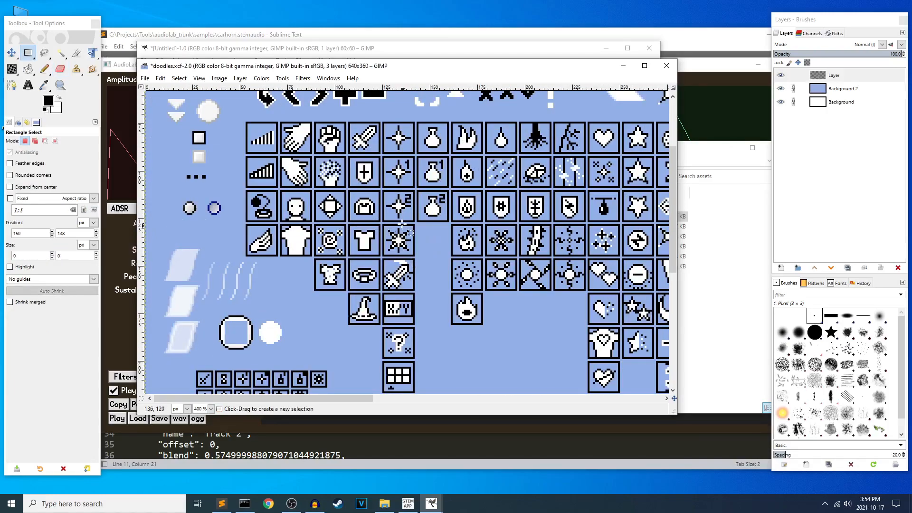
click(486, 253)
scroll(468, 252, down, 2)
scroll(467, 250, up, 3)
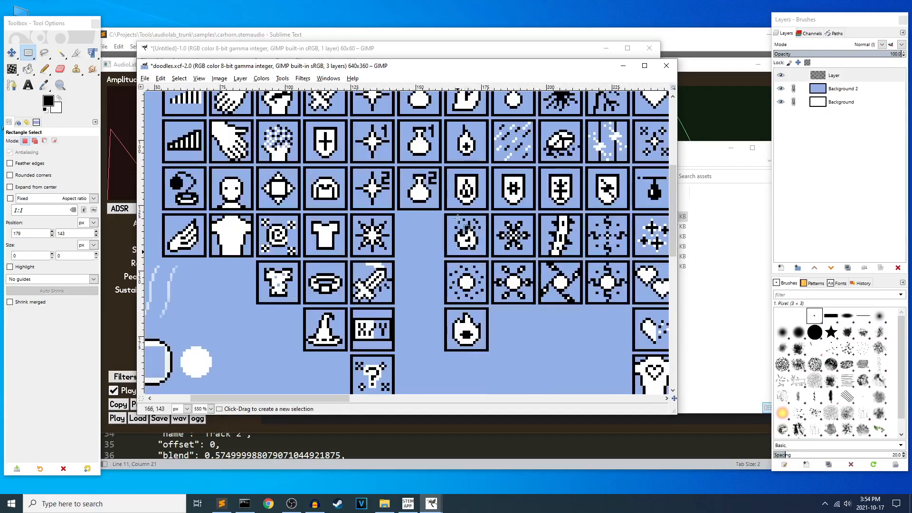
drag(447, 169, 486, 208)
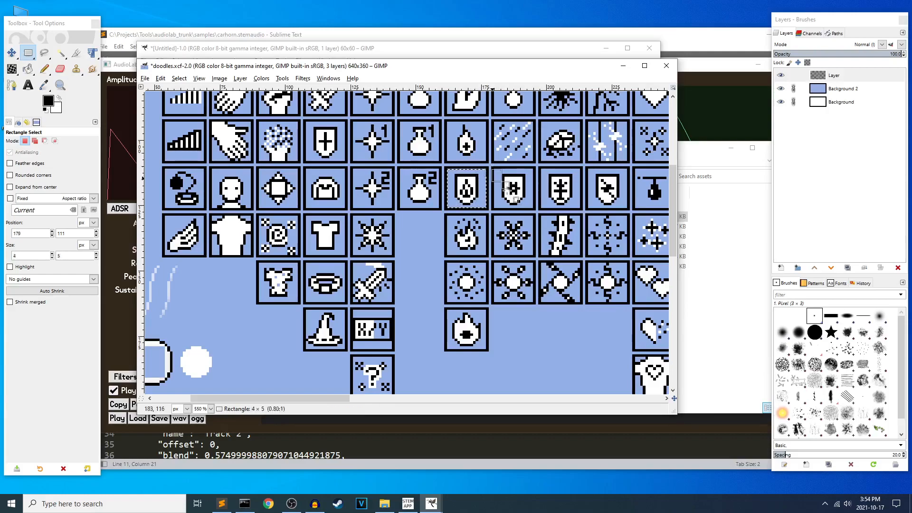
click(542, 209)
scroll(611, 220, down, 2)
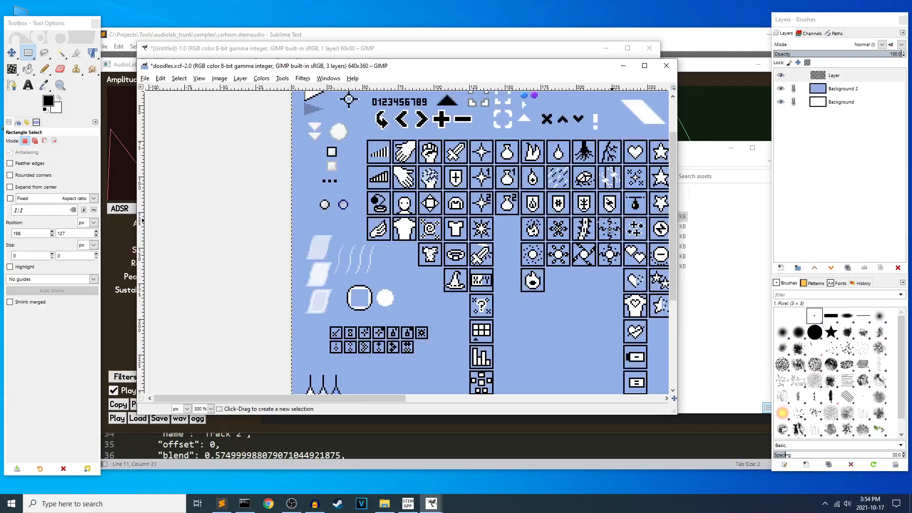
Copy an 18 × 17 px selection of the yellow star tile and paste it as a new image.
scroll(476, 192, right, 8)
drag(292, 217, 317, 241)
key(ctrl+c)
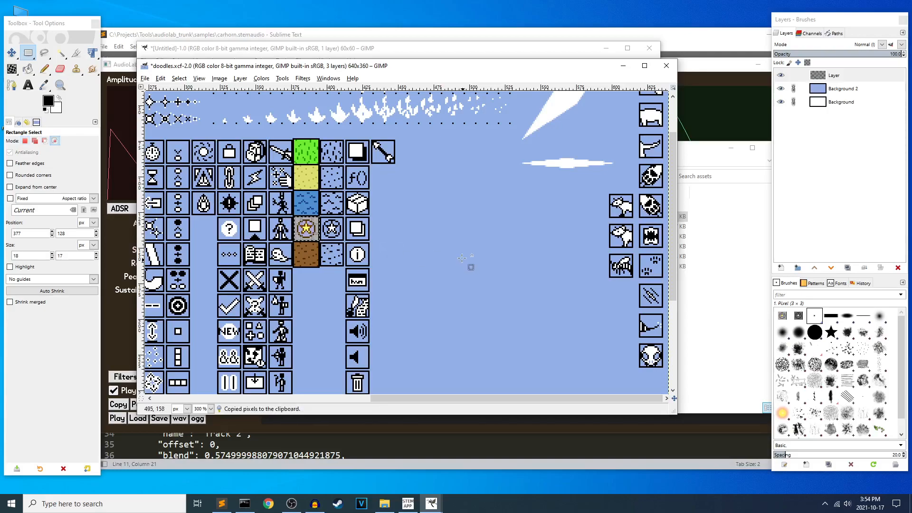
key(ctrl+shift+v)
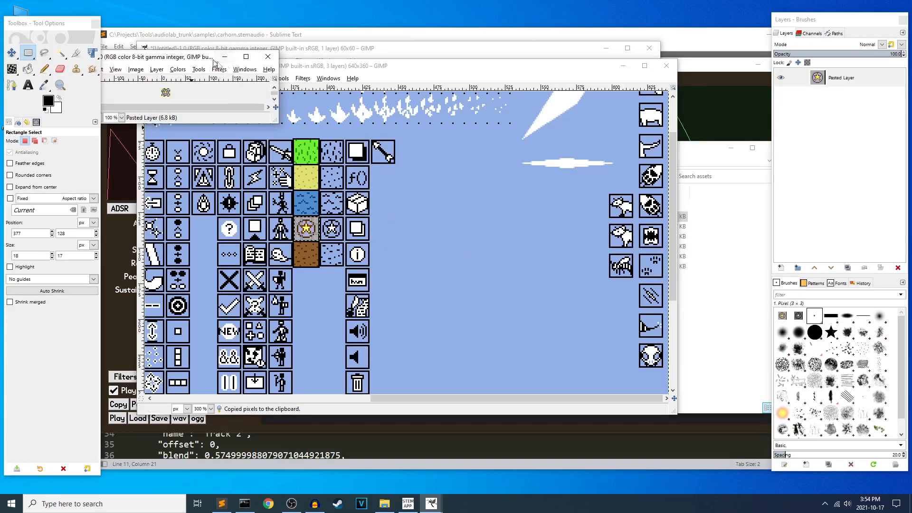
key(plus)
key(plus)
key(plus)
key(plus)
key(plus)
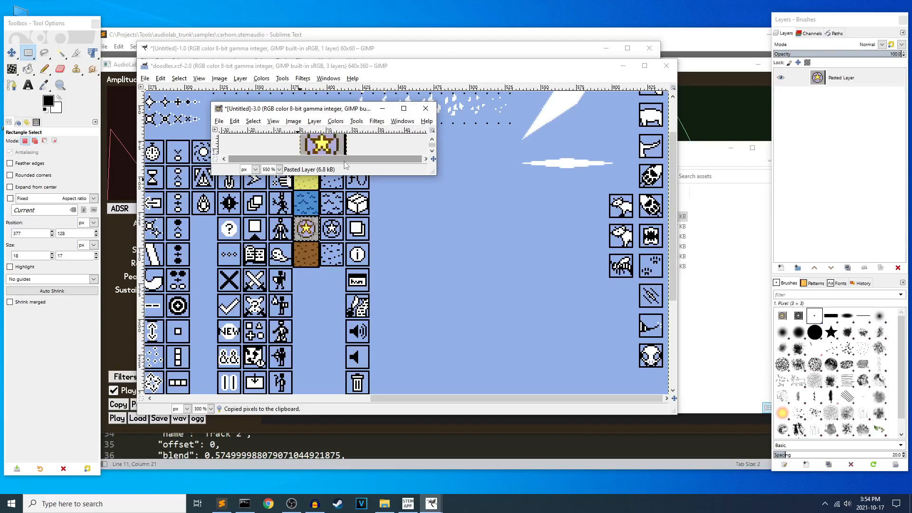
Crop the pasted star image to a selection that leaves out its black edge, and open the export dialog without exporting.
drag(436, 175, 464, 273)
drag(360, 171, 267, 254)
click(293, 121)
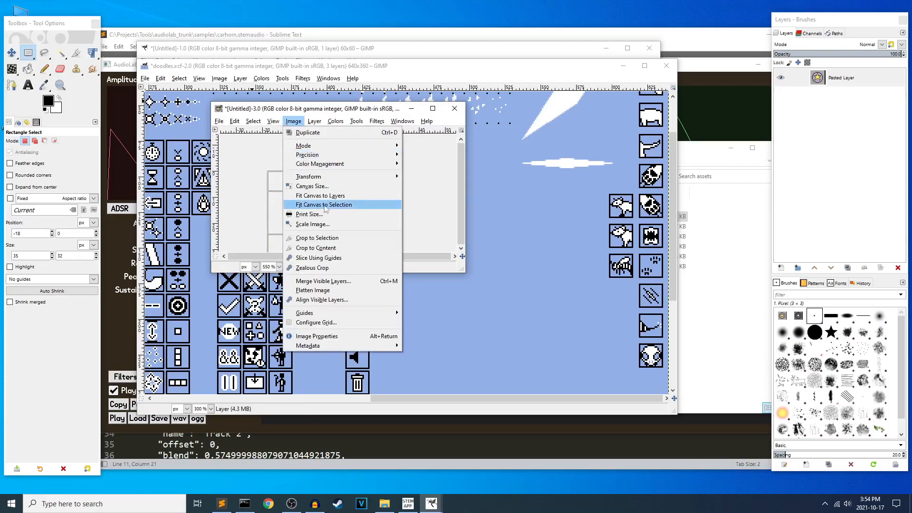
click(331, 238)
key(ctrl+shift+e)
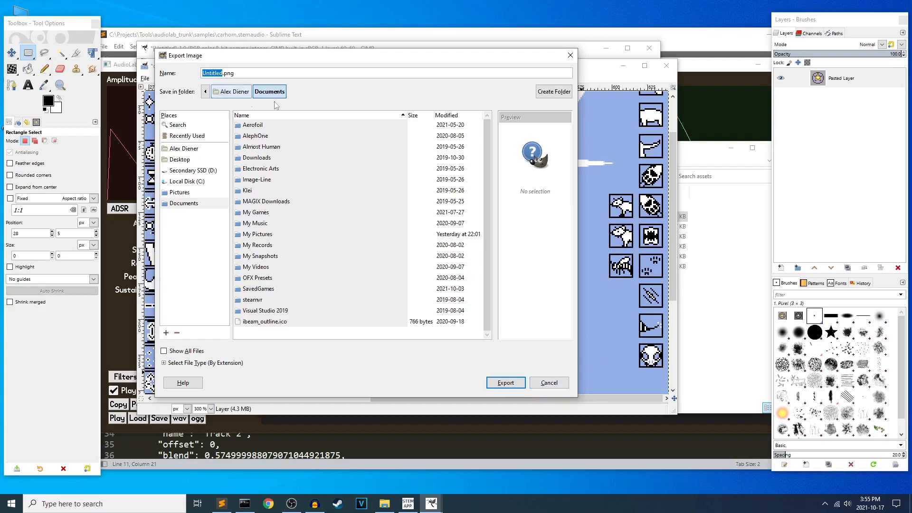
click(562, 387)
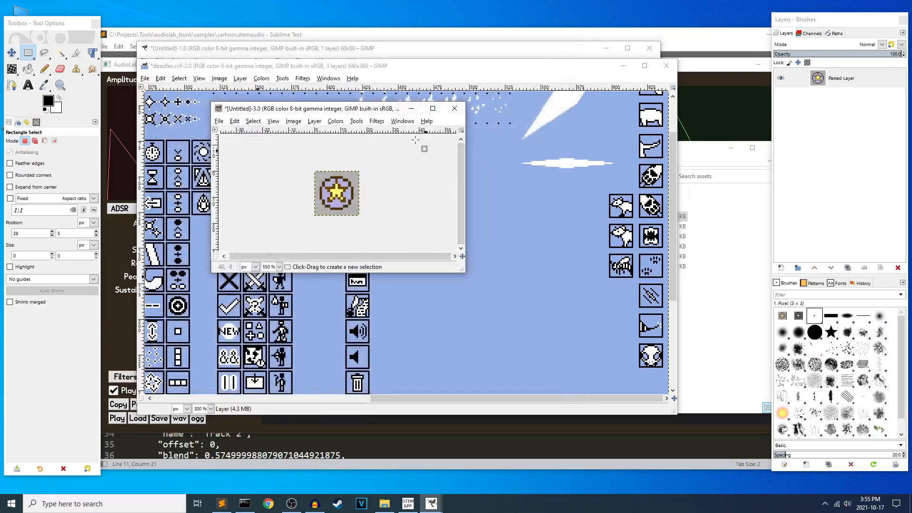
Close the cropped star image and doodles.xcf, discarding the changes in both.
click(384, 503)
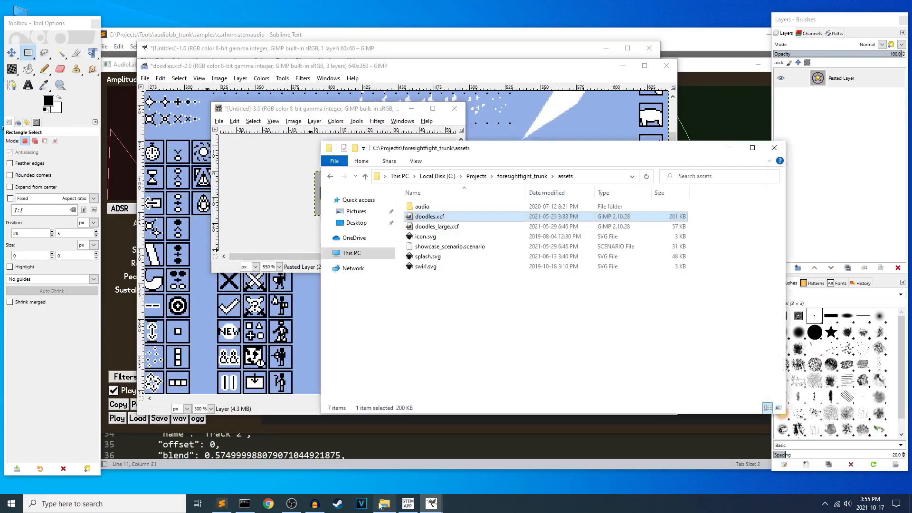
click(453, 109)
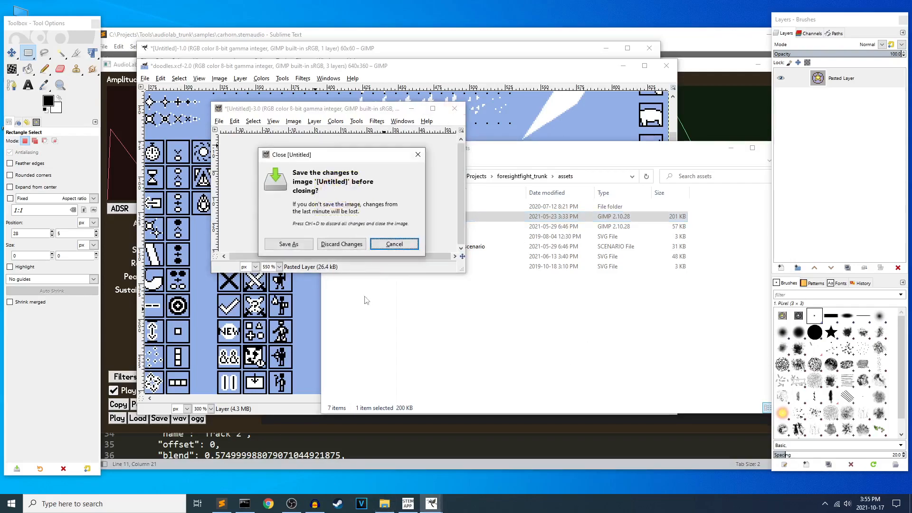
click(354, 247)
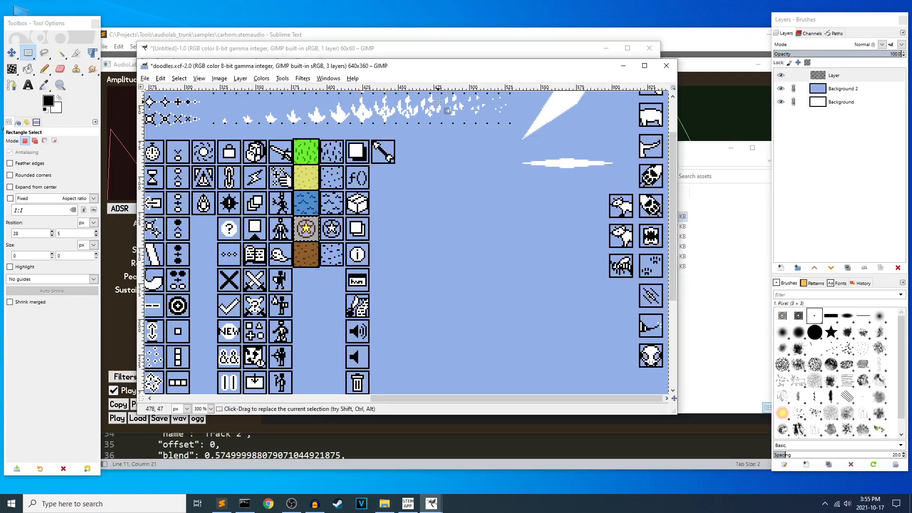
drag(381, 397, 123, 358)
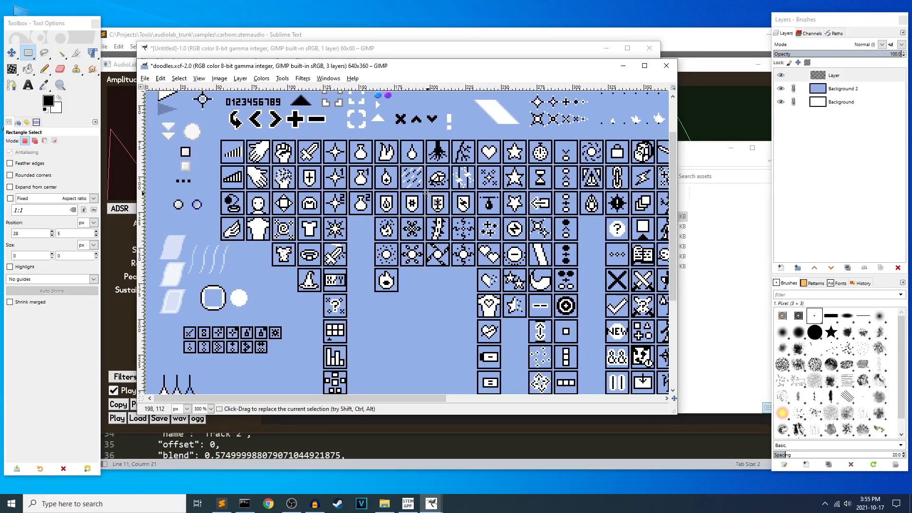
click(666, 65)
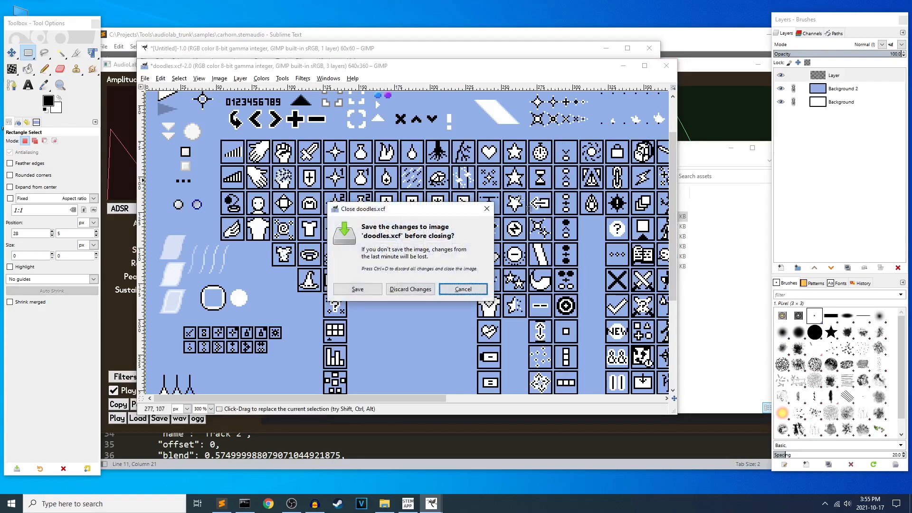
click(411, 288)
Close the untitled 60 × 60 px image without saving and quit GIMP, returning to AudioLab.
click(691, 71)
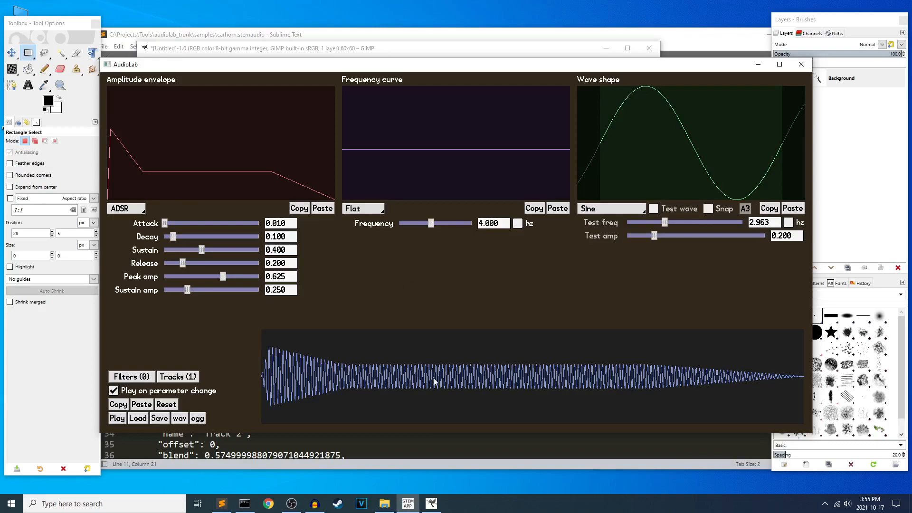
click(431, 503)
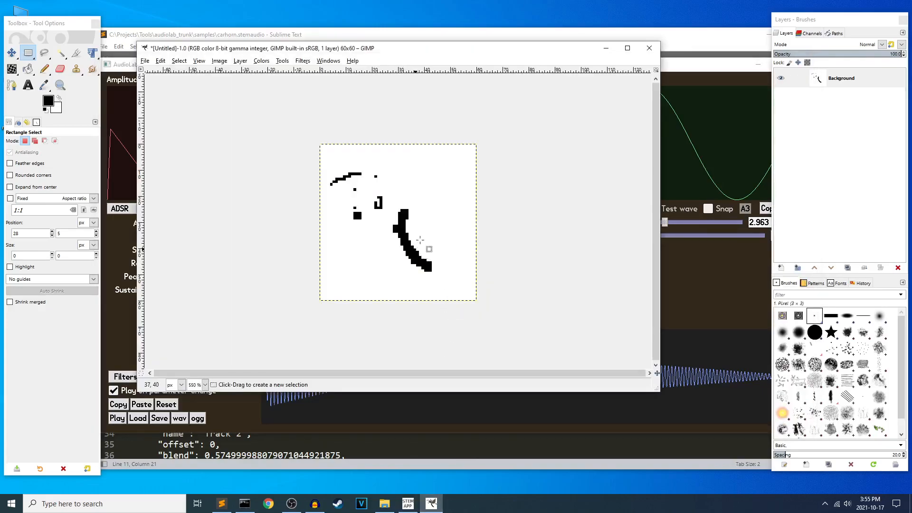
click(649, 48)
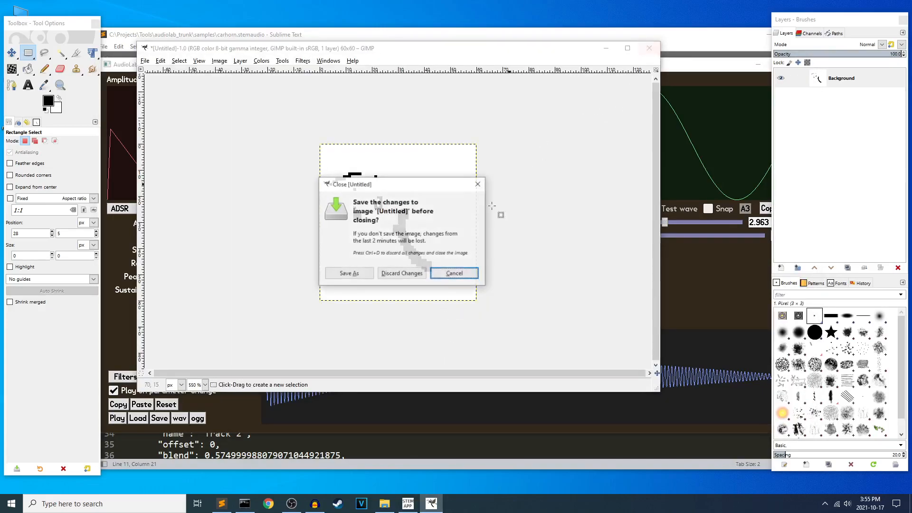
click(414, 274)
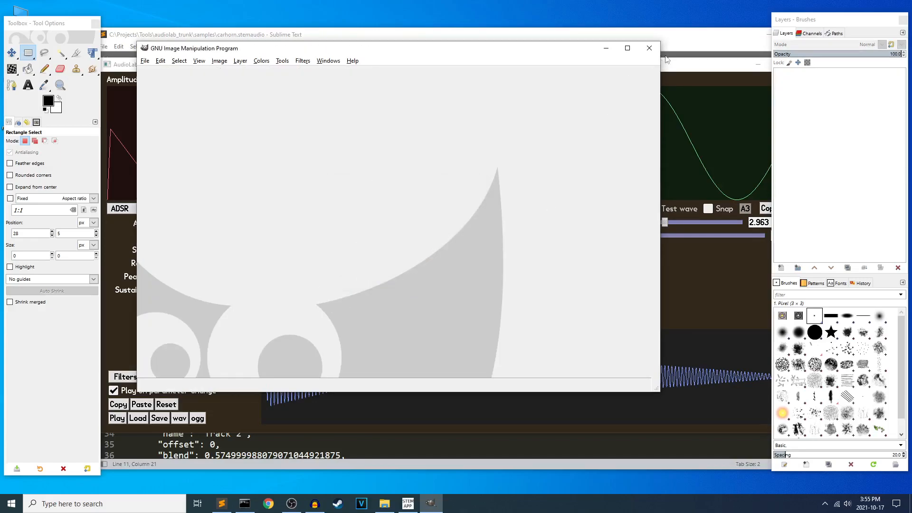
click(681, 60)
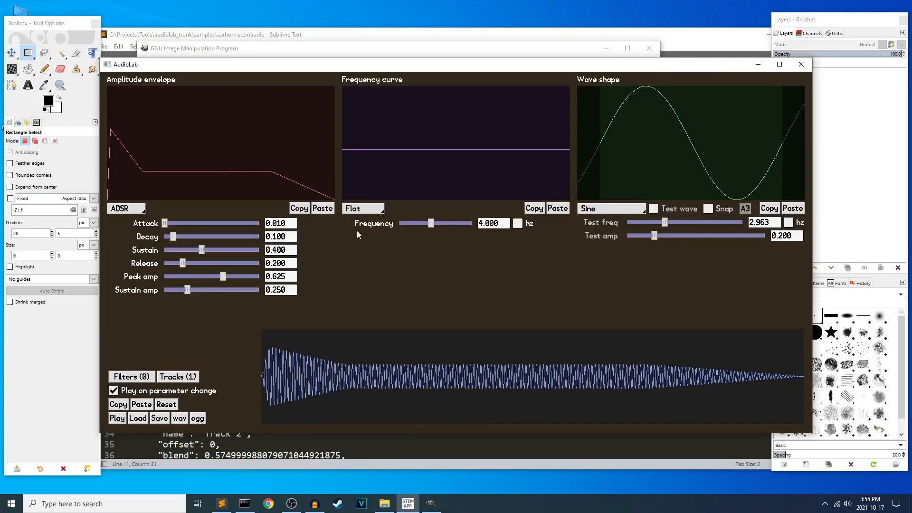
click(431, 503)
click(644, 53)
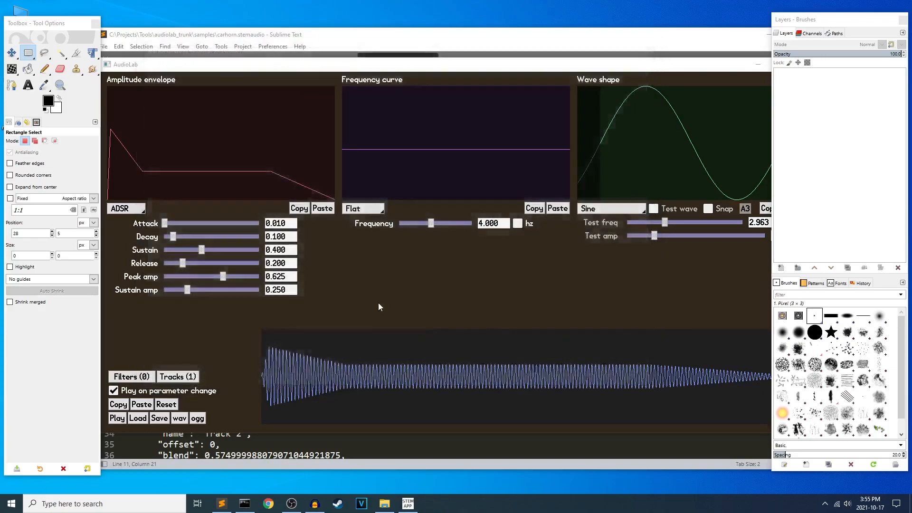
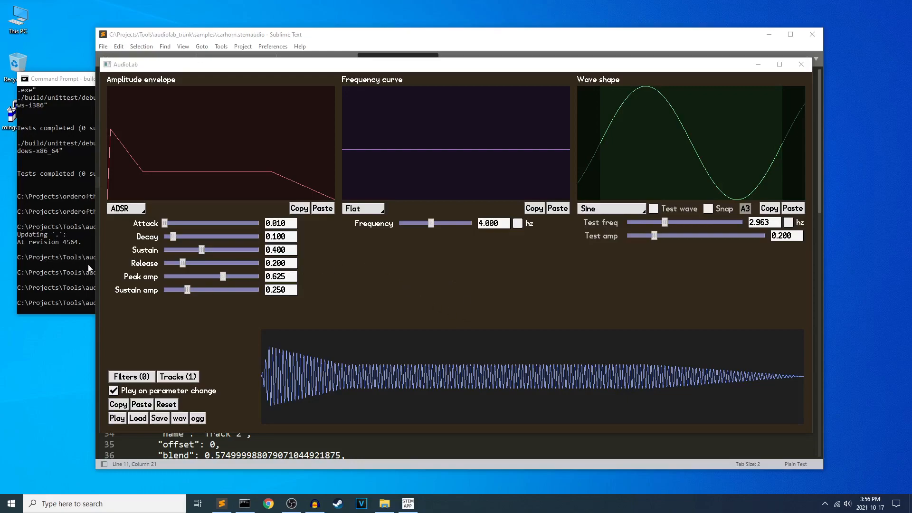
Close AudioLab and change the Command Prompt's working directory to ..\..\raccoonadventure_trunk.
click(57, 243)
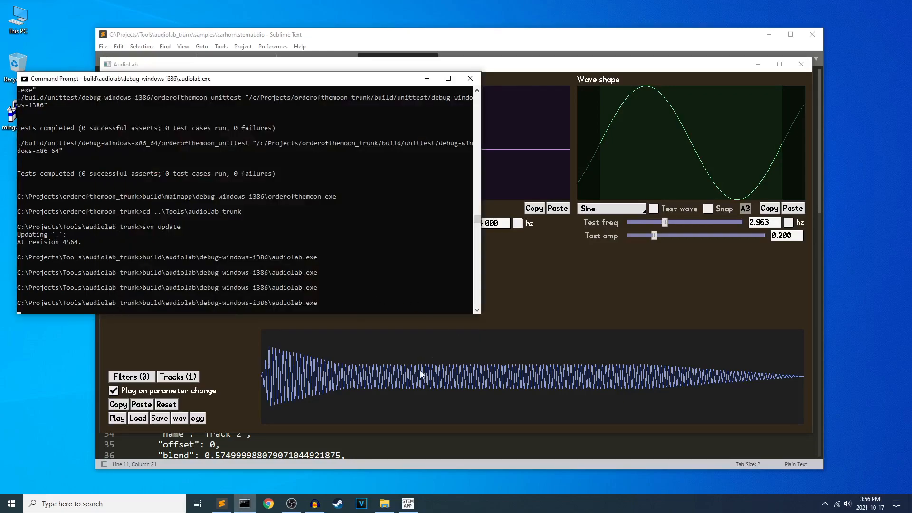
click(399, 370)
click(801, 64)
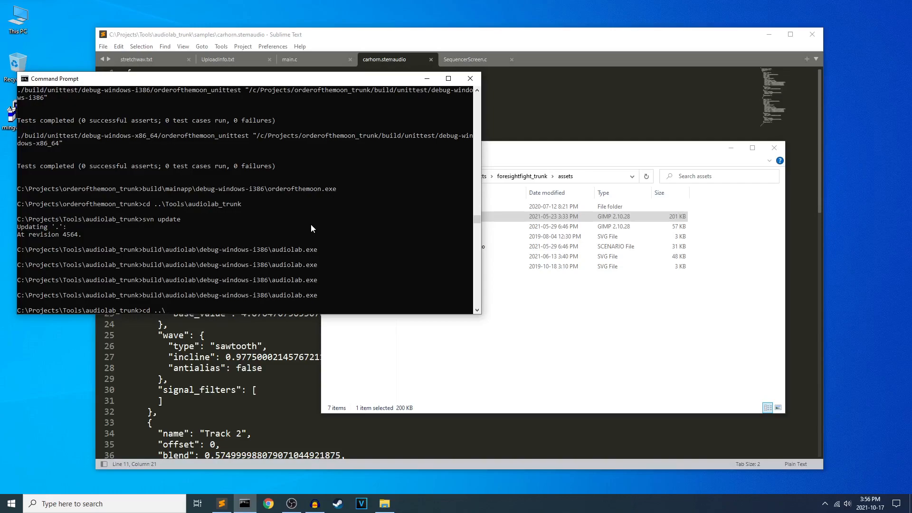
text(cd ..\..\raccoonadventure_trunk)
key(Return)
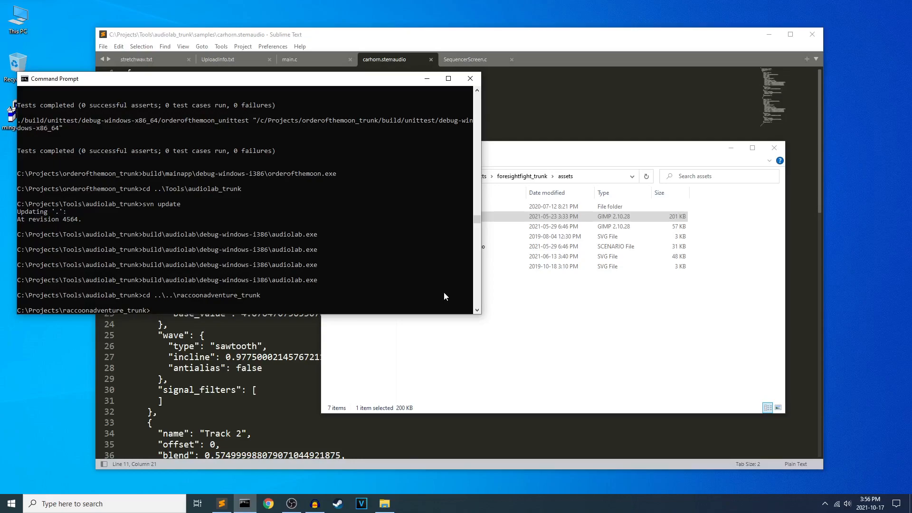
Run build\mainapp\debug-windows-i386\raccoonadventure.exe from the Command Prompt to start Raccoon Adventure.
text(uild\intermediate)
key(Tab)
text(\)
key(Tab)
text(\)
key(Tab)
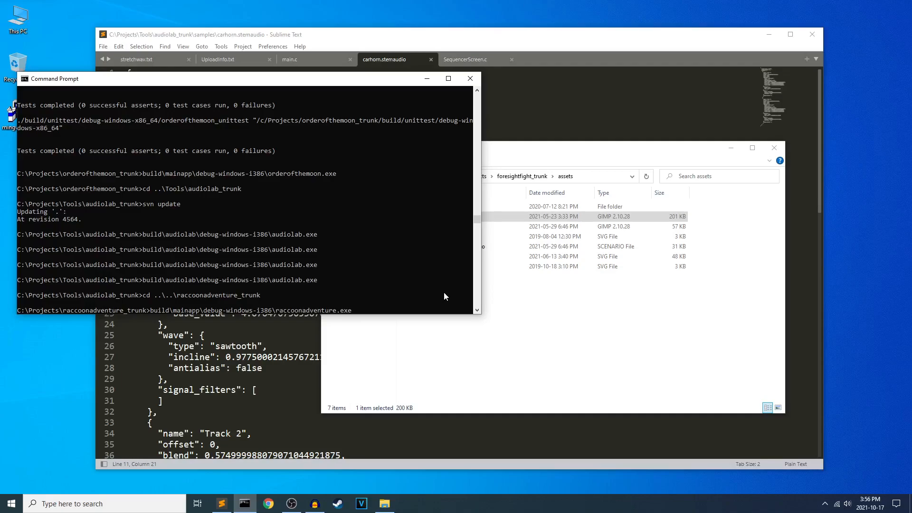
key(Return)
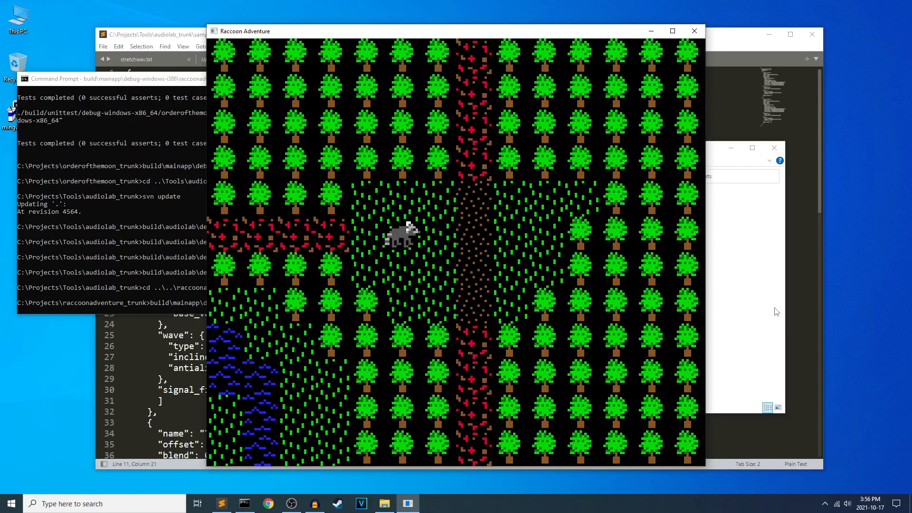
Walk the raccoon around the starting clearing and briefly up the northern flower path, returning to the dirt path.
key(Right)
key(Down)
key(Right)
key(Right)
key(Up)
key(Left)
key(Left)
key(Left)
key(Up)
key(Right)
key(Right)
key(Down)
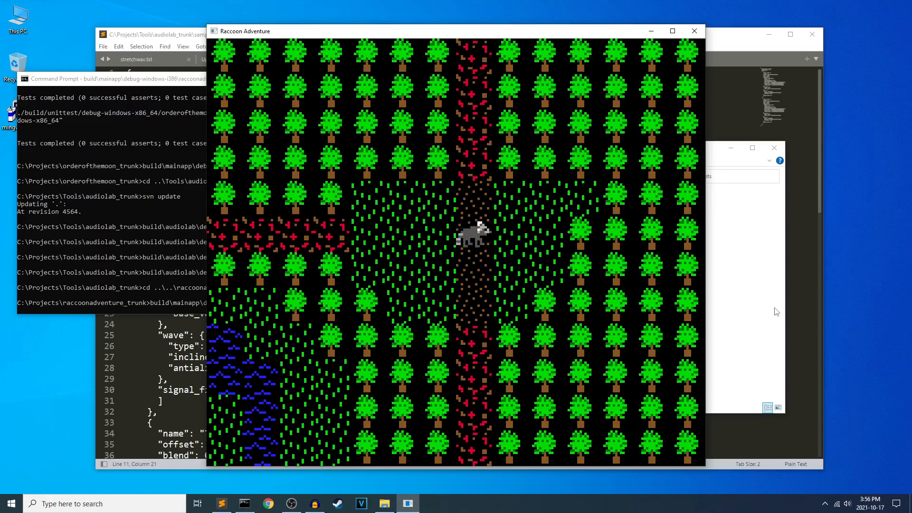
key(Down)
key(Up)
key(Up)
key(Up)
key(Up)
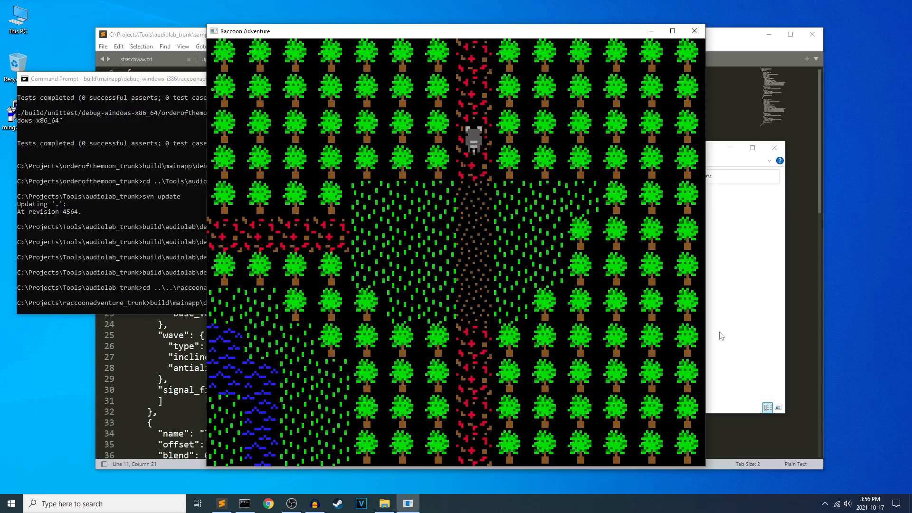
key(Down)
key(Down)
key(Down)
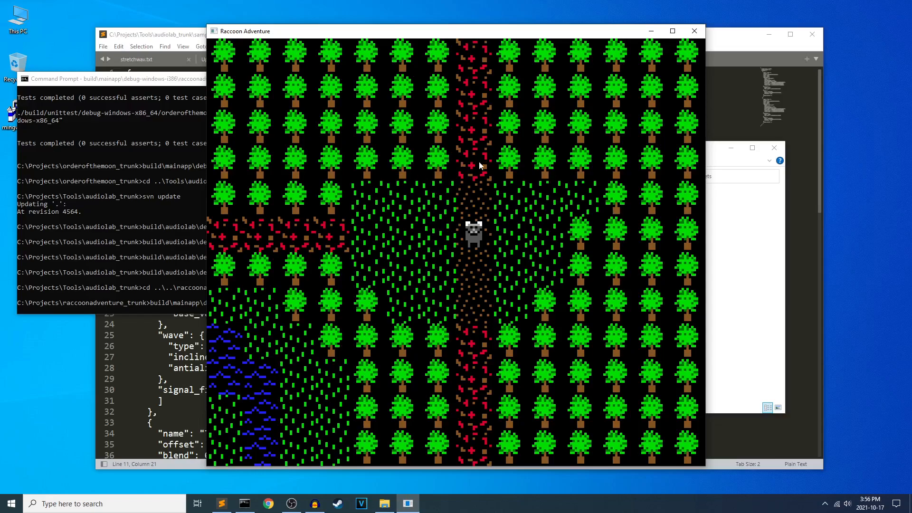
Take the raccoon north along the flower path and explore the red-flowered forest area around the bare tree.
key(Up)
key(Up)
key(Up)
key(Up)
key(Up)
key(Left)
key(Up)
key(Up)
key(Left)
key(Up)
key(Down)
key(Right)
key(Down)
key(Down)
key(Down)
key(Right)
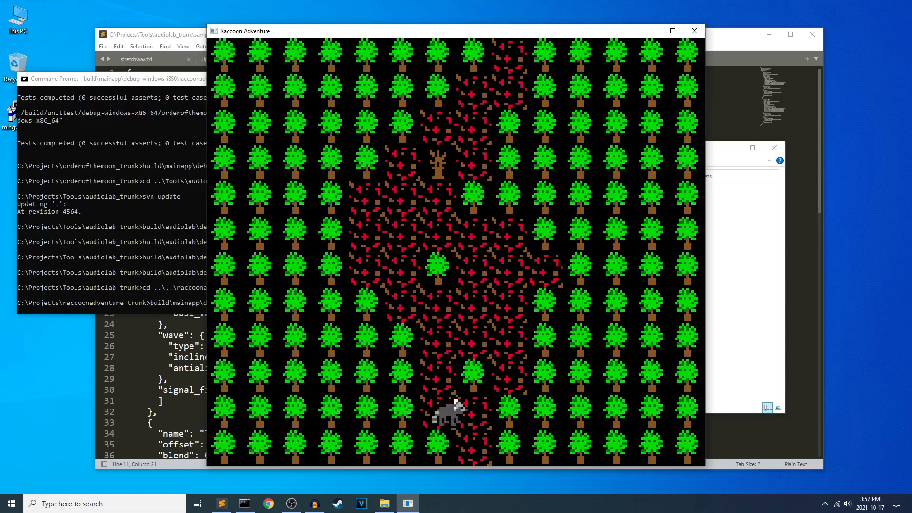
Bring the raccoon back south to the starting clearing and west along the red flower path into the neighbouring area.
key(Down)
key(Down)
key(Down)
key(Down)
key(Down)
key(Left)
key(Down)
key(Left)
key(Down)
key(Left)
key(Left)
key(Left)
key(Left)
key(Left)
key(Left)
key(Left)
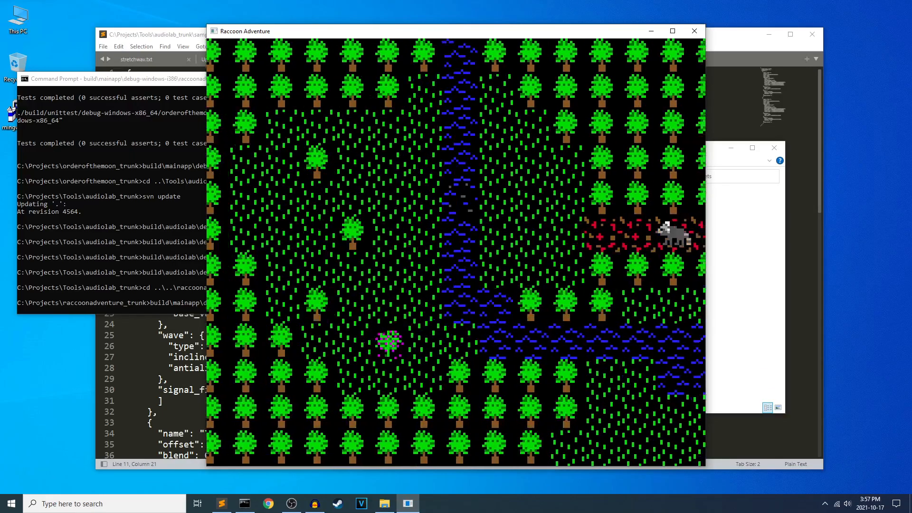
Lead the raccoon through the meadow and across the narrow river to its west bank.
key(Left)
key(Left)
key(Up)
key(Left)
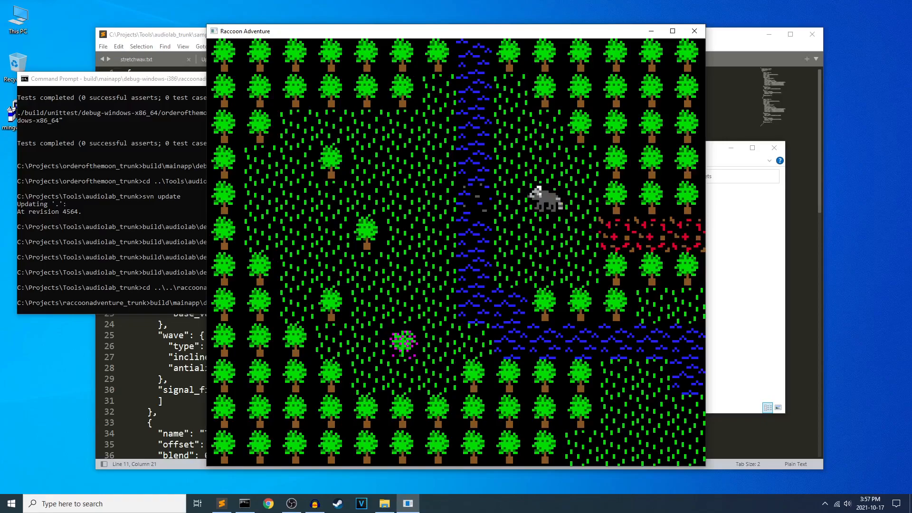
key(Left)
key(Left)
key(Left)
key(Left)
key(Right)
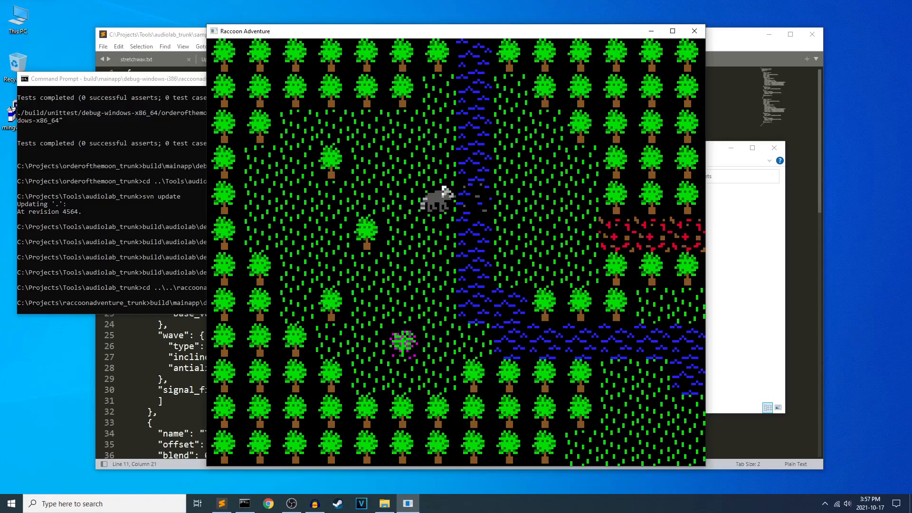
key(Right)
Circle the raccoon through the west meadow, recross the river and return east to the starting area's flower path.
key(Left)
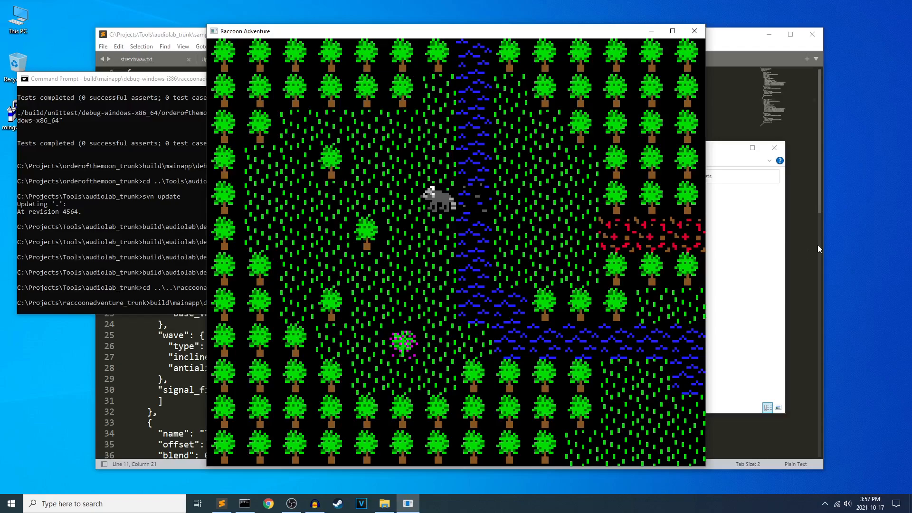
key(Left)
key(Down)
key(Down)
key(Down)
key(Right)
key(Up)
key(Up)
key(Up)
key(Right)
key(Right)
key(Down)
key(Right)
key(Right)
key(Right)
key(Right)
Travel with the raccoon out of the starting area to the lakeside meadow, stopping between the boulders beside the axe.
key(Right)
key(Right)
key(Right)
key(Right)
key(Right)
key(Right)
key(Right)
key(Right)
key(Right)
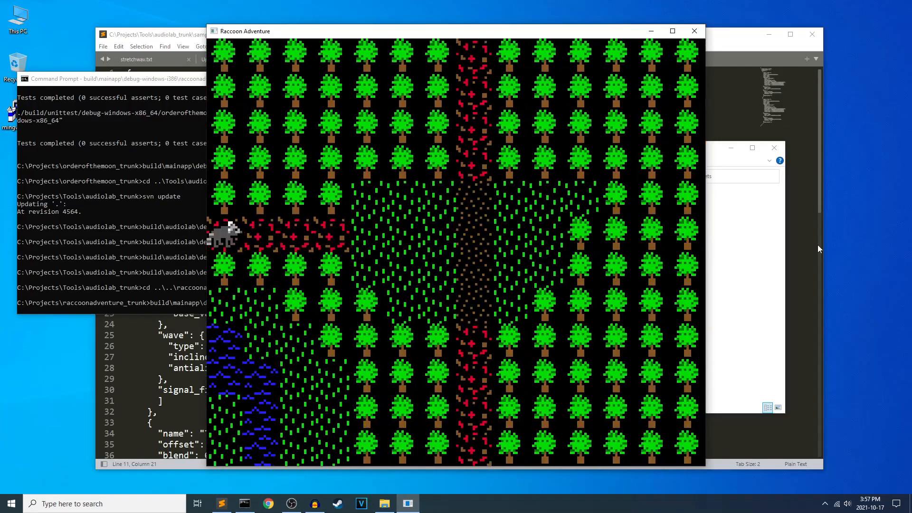
key(Down)
key(Down)
key(Down)
key(Down)
key(Down)
key(Down)
key(Down)
key(Down)
key(Right)
key(Right)
key(Right)
key(Down)
key(Right)
key(Right)
key(Up)
key(Up)
key(Left)
key(Left)
key(Down)
key(Left)
key(Left)
key(Down)
key(Down)
key(Down)
key(Down)
key(Down)
key(Down)
key(Left)
key(Down)
key(Right)
key(Up)
key(Up)
key(Up)
key(Up)
key(Up)
key(Right)
key(Right)
key(Up)
key(Up)
key(Up)
key(Right)
key(Right)
key(Right)
key(Right)
key(Down)
key(Right)
key(Right)
key(Right)
key(Right)
key(Right)
key(Up)
Pick up the axe beside the raccoon and walk west along the lakeshore to the flower path leading north.
key(Left)
key(Right)
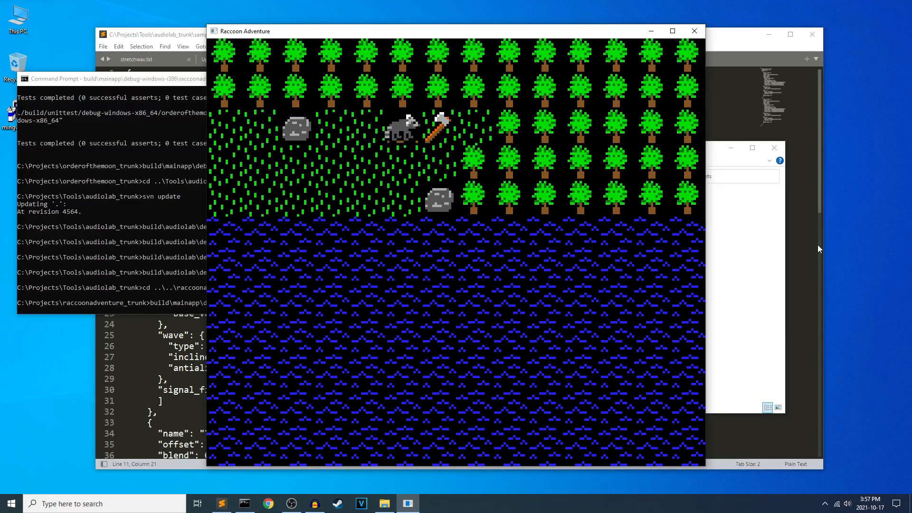
key(Right)
key(Down)
key(Left)
key(Left)
Lead the raccoon north through the starting clearing and up the red flower path to the north end of the forest.
key(Left)
key(Left)
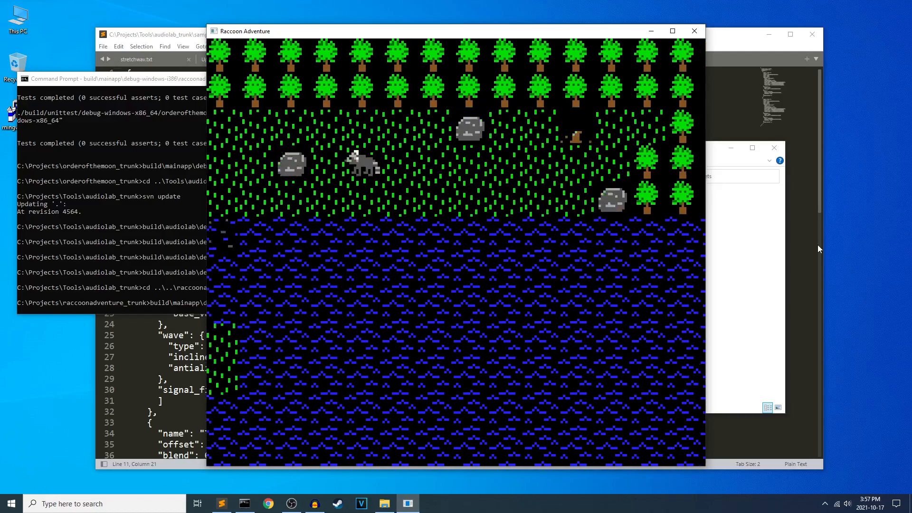
key(Up)
key(Left)
key(Left)
key(Left)
key(Left)
key(Left)
key(Left)
key(Up)
key(Up)
key(Up)
key(Up)
key(Up)
key(Up)
key(Up)
key(Up)
key(Left)
key(Up)
key(Up)
key(Left)
key(Up)
key(Up)
key(Up)
key(Up)
key(Up)
key(Right)
key(Right)
key(Up)
key(Up)
key(Right)
key(Up)
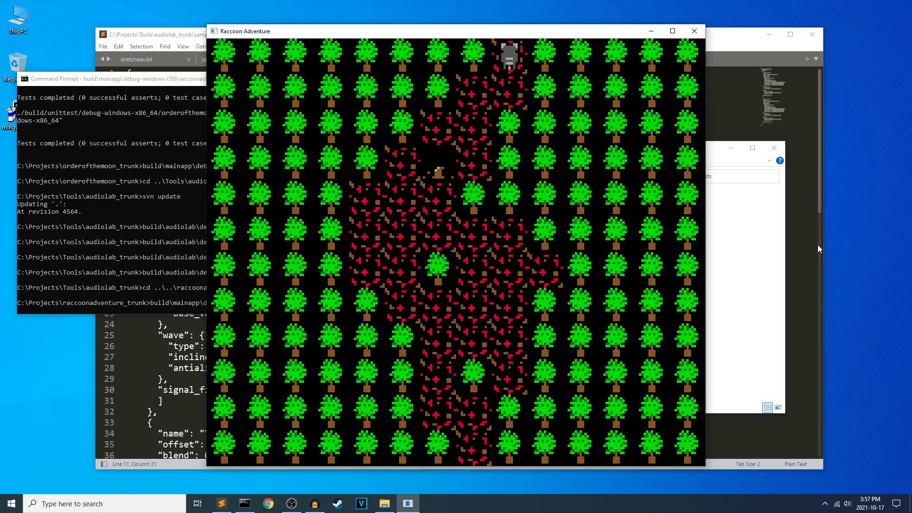
Bring the raccoon back south through the forest and the starting clearing to the lakeside meadow.
key(Down)
key(Left)
key(Down)
key(Left)
key(Down)
key(Left)
key(Down)
key(Down)
key(Down)
key(Right)
key(Down)
key(Right)
key(Down)
key(Down)
key(Left)
key(Down)
key(Right)
key(Down)
key(Down)
key(Down)
key(Down)
key(Down)
key(Down)
key(Down)
key(Down)
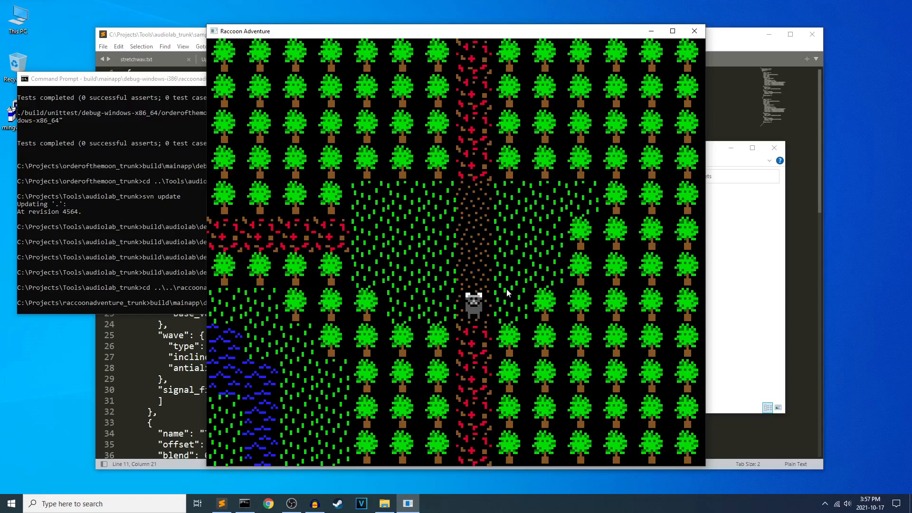
key(Down)
key(Down)
key(Down)
key(Down)
key(Down)
key(Down)
key(Down)
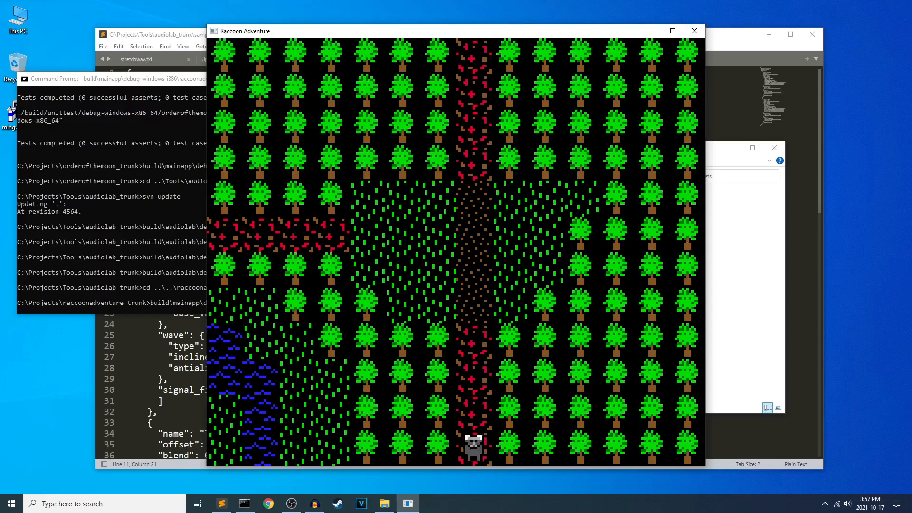
key(Right)
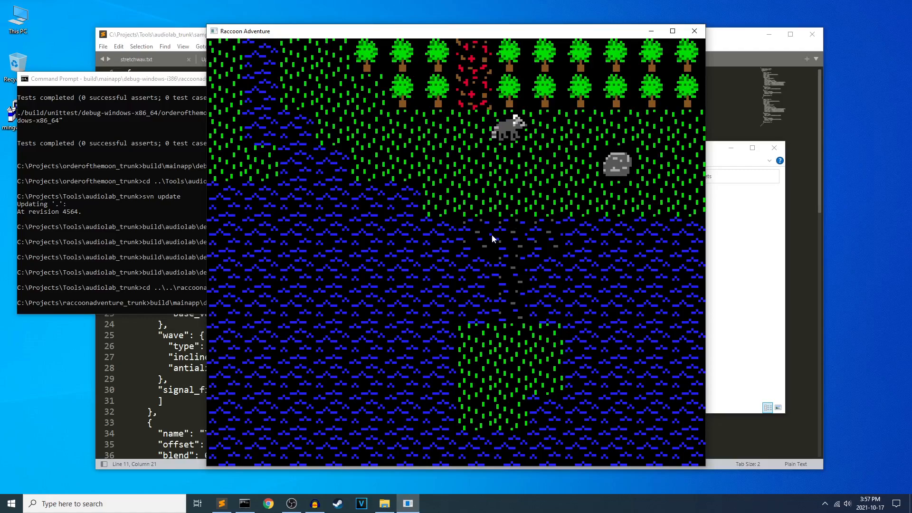
Switch to File Explorer and open art.xcf from the assets folder of C:\Projects\raccoonadventure_trunk in GIMP.
click(385, 503)
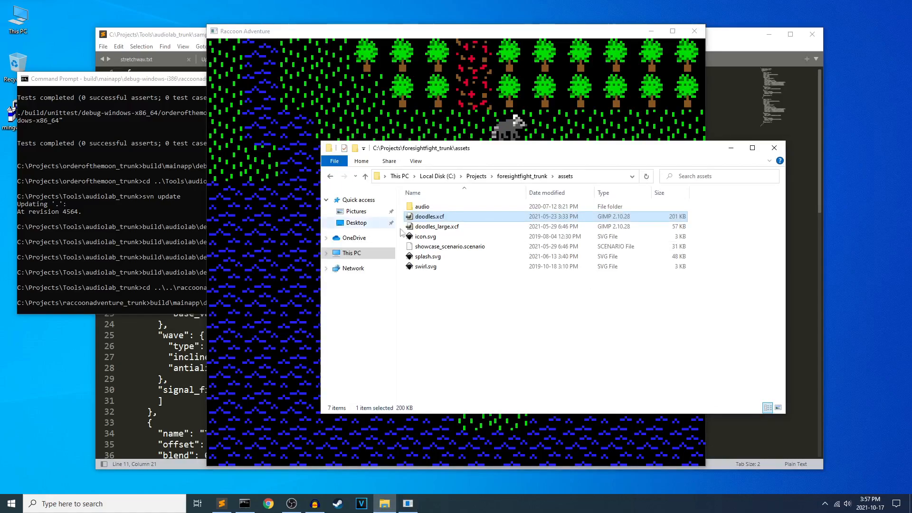
click(477, 176)
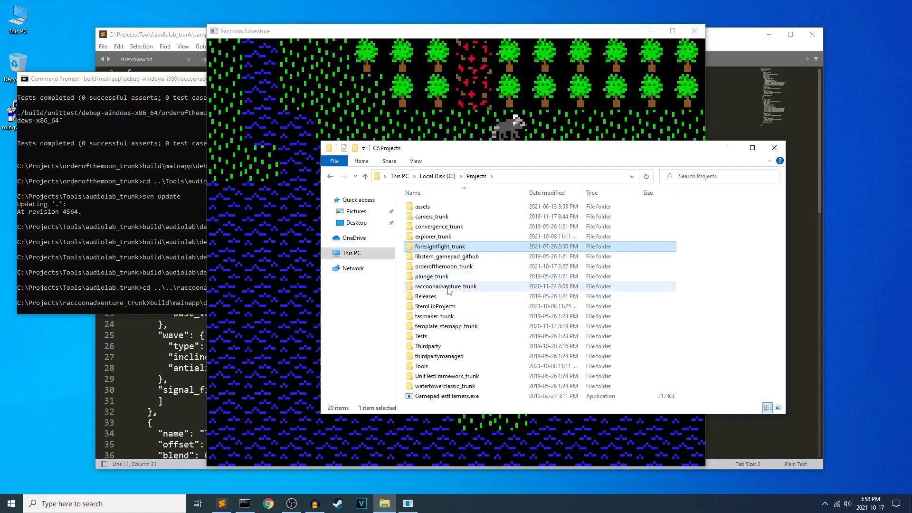
double_click(427, 286)
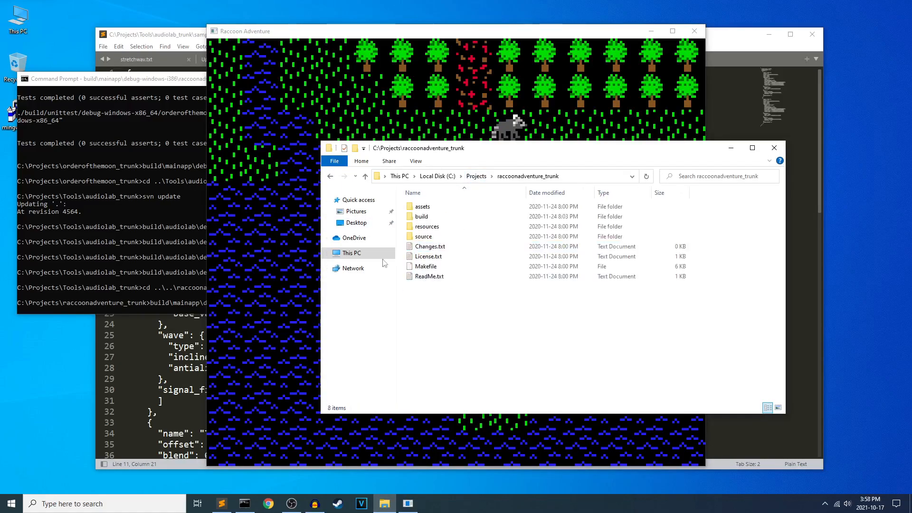
double_click(431, 209)
click(424, 207)
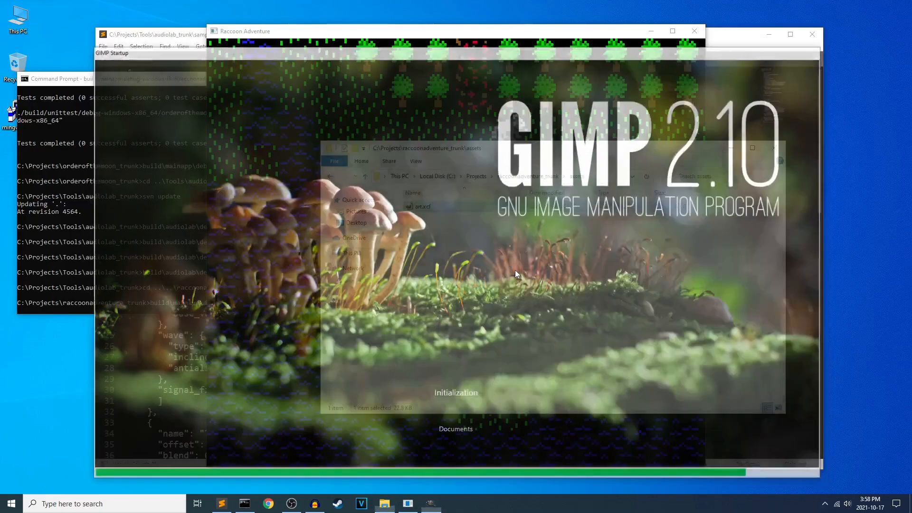
Examine the tile and raccoon sprites in art.xcf up close, then return to the Raccoon Adventure window.
scroll(406, 264, up, 3)
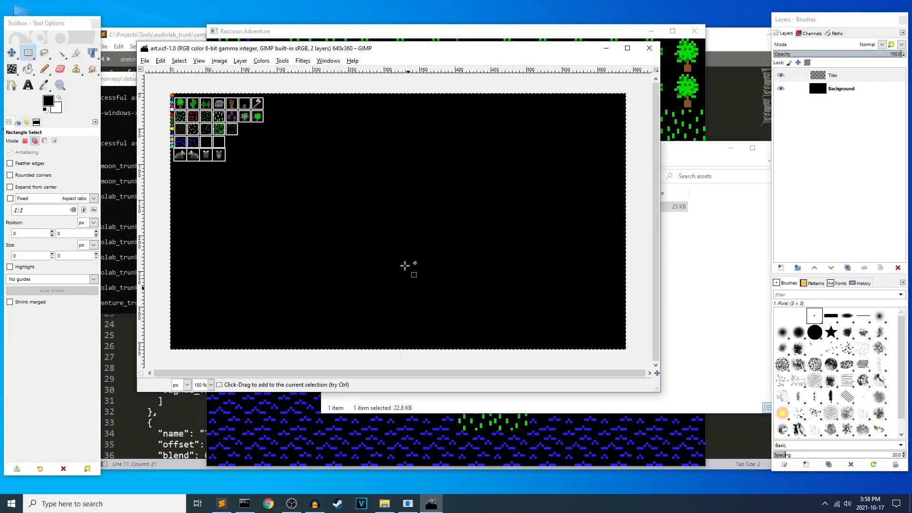
scroll(399, 263, left, 5)
scroll(189, 177, up, 5)
scroll(215, 97, up, 2)
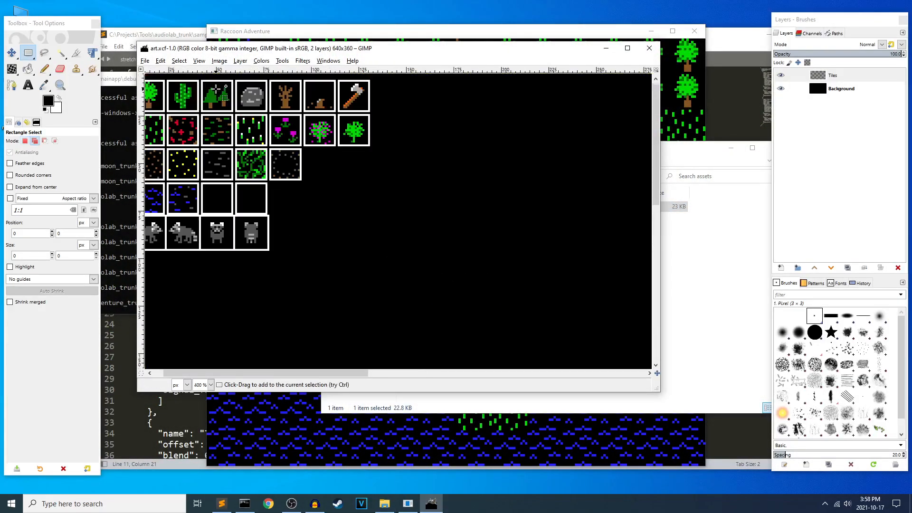
scroll(304, 129, left, 2)
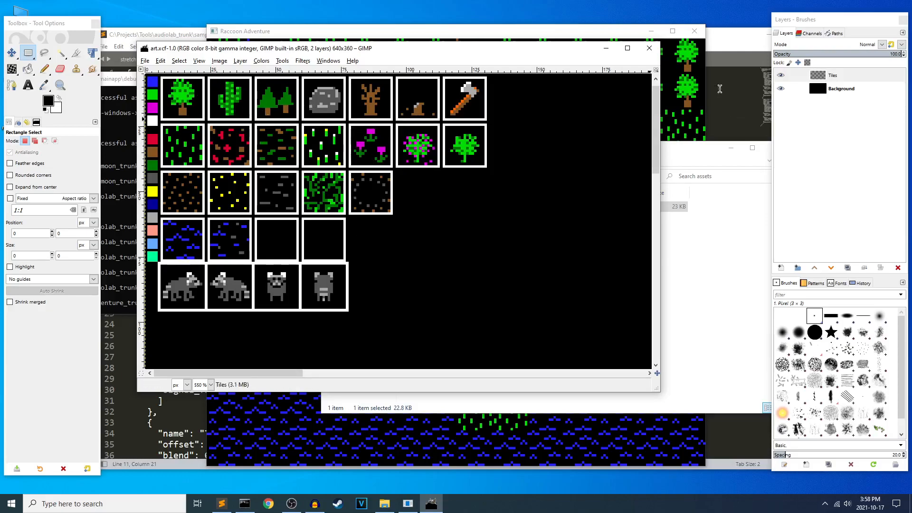
click(575, 34)
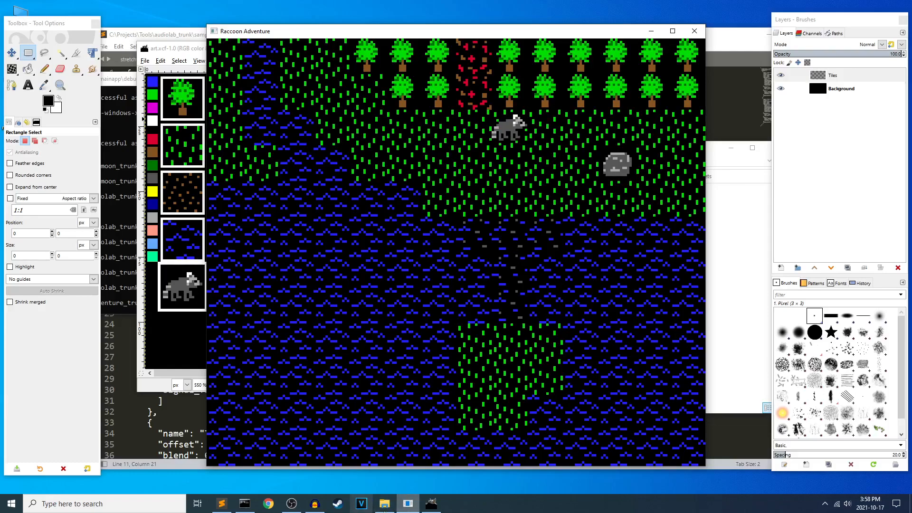
In File Explorer, browse to raccoonadventure_trunk\source\raccoonadventure and look through its source files.
click(384, 503)
click(476, 176)
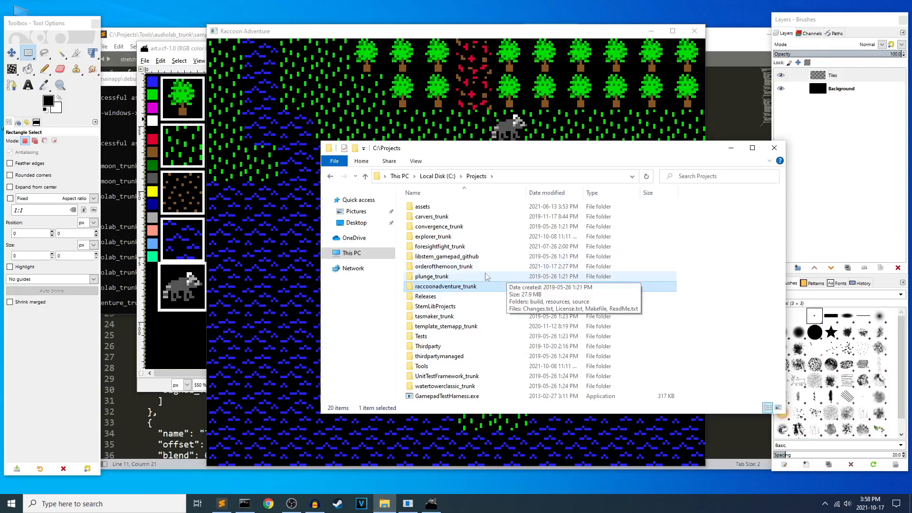
double_click(498, 286)
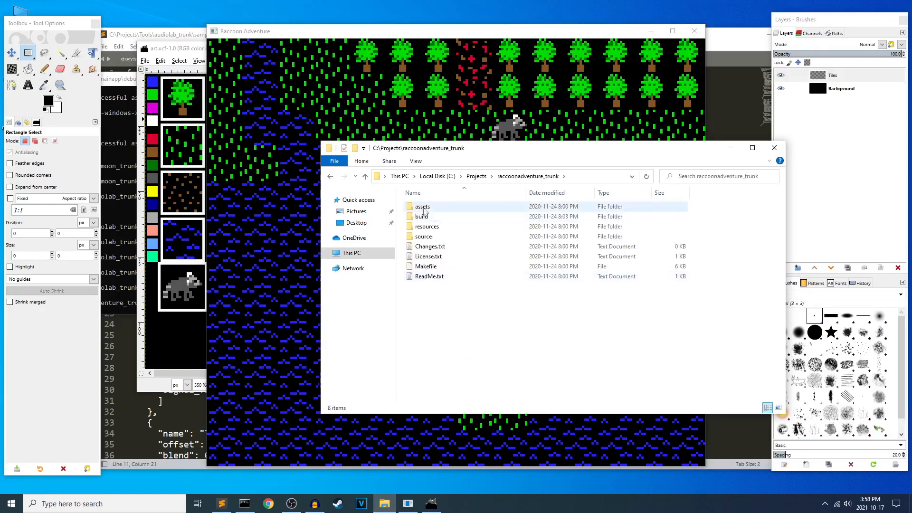
double_click(424, 236)
double_click(437, 207)
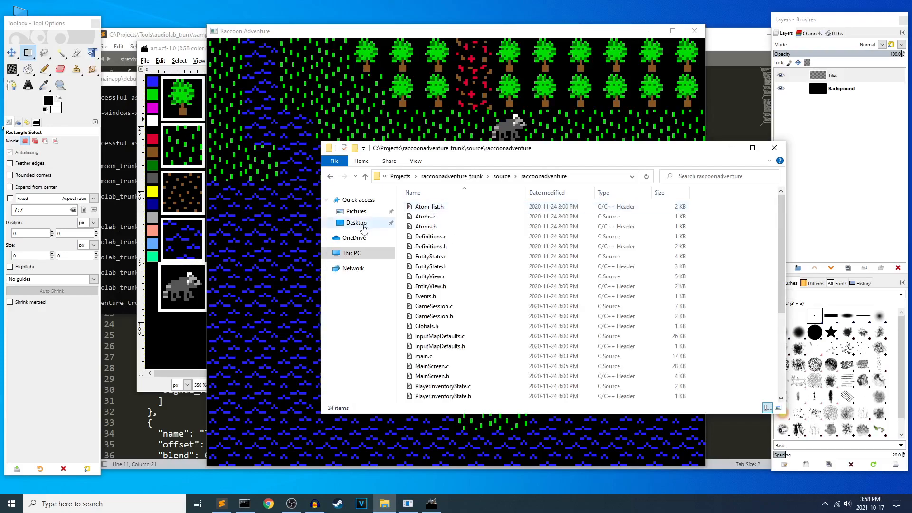
scroll(474, 280, down, 1)
scroll(475, 347, down, 4)
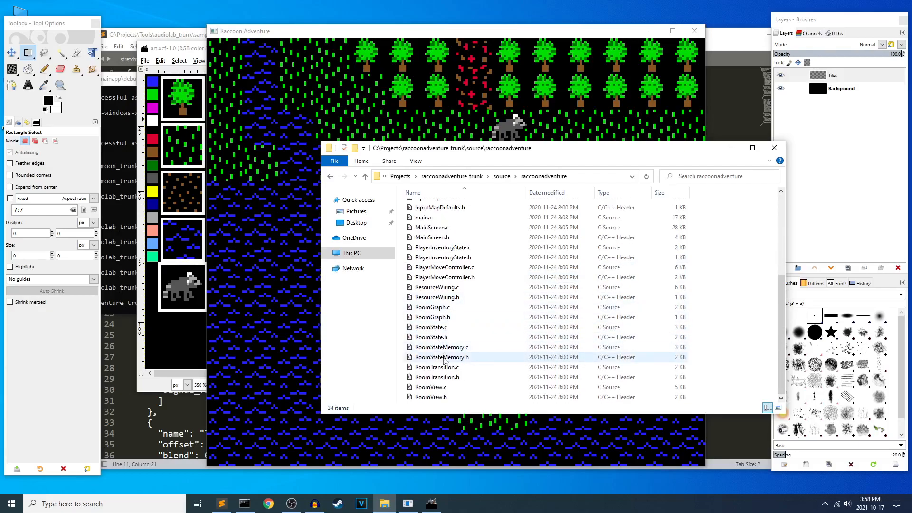
Open RoomState.c in Sublime Text, skim its code and close it.
right_click(440, 334)
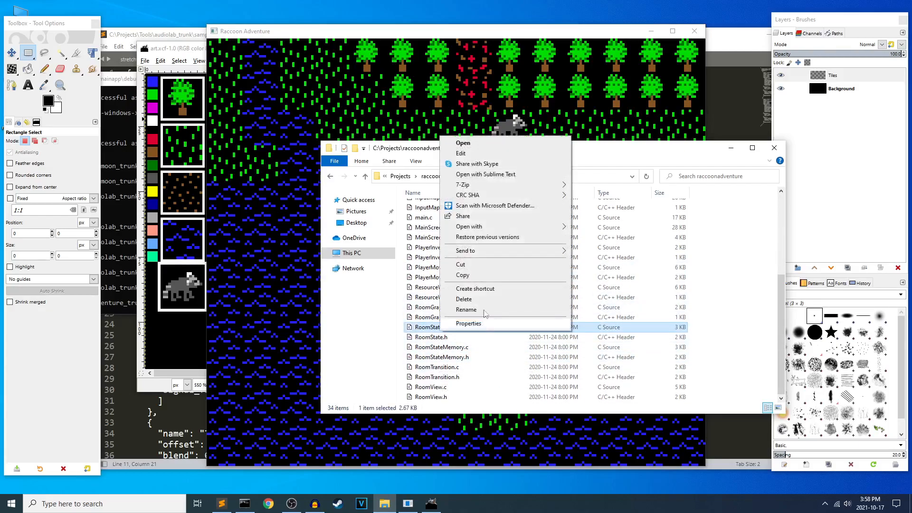
click(498, 173)
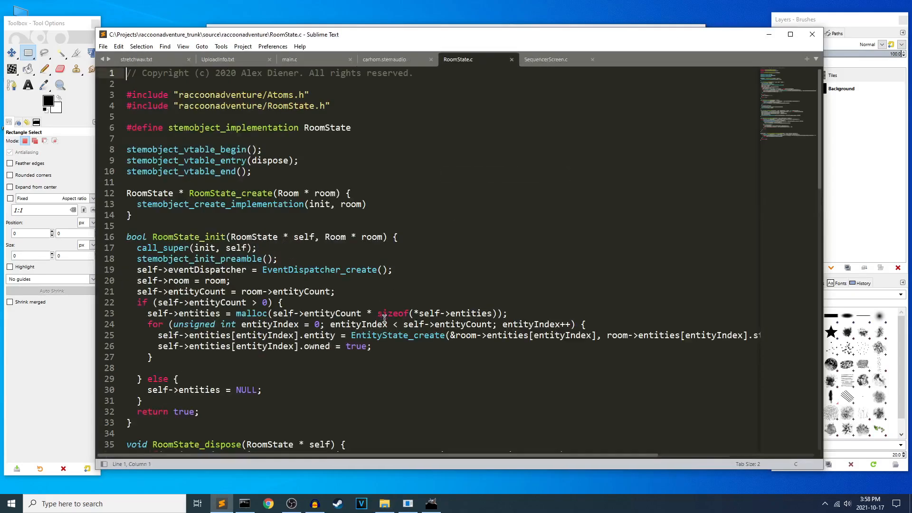
scroll(438, 290, down, 20)
scroll(427, 323, up, 6)
key(ctrl+w)
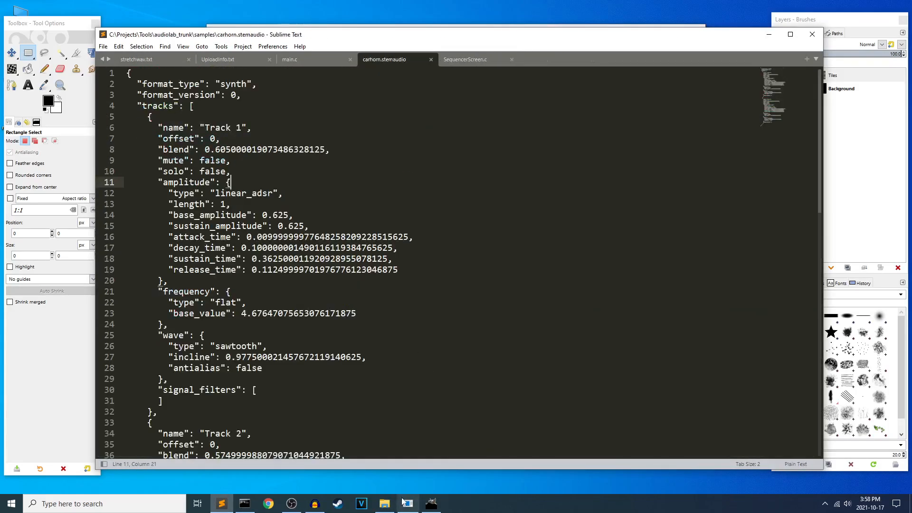
Open RoomGraph.c in Sublime Text, skim and close it, and return to the source folder listing.
click(384, 504)
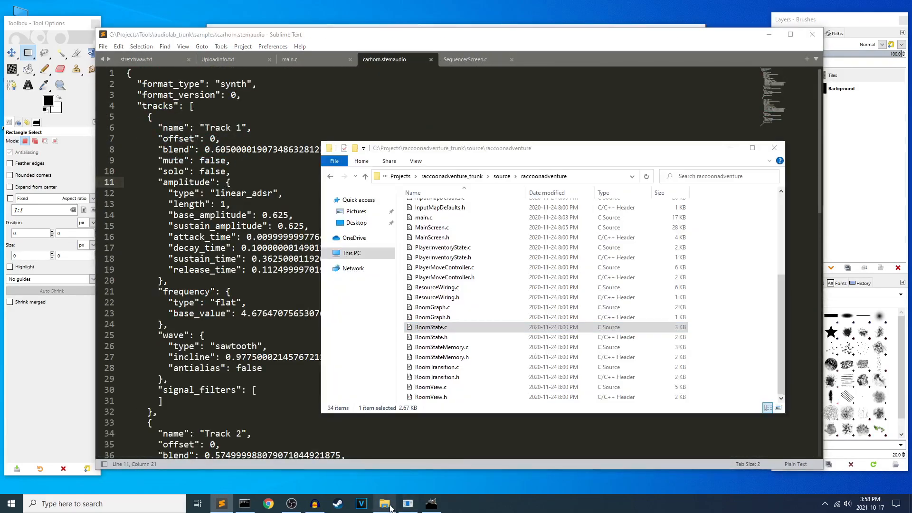
right_click(444, 307)
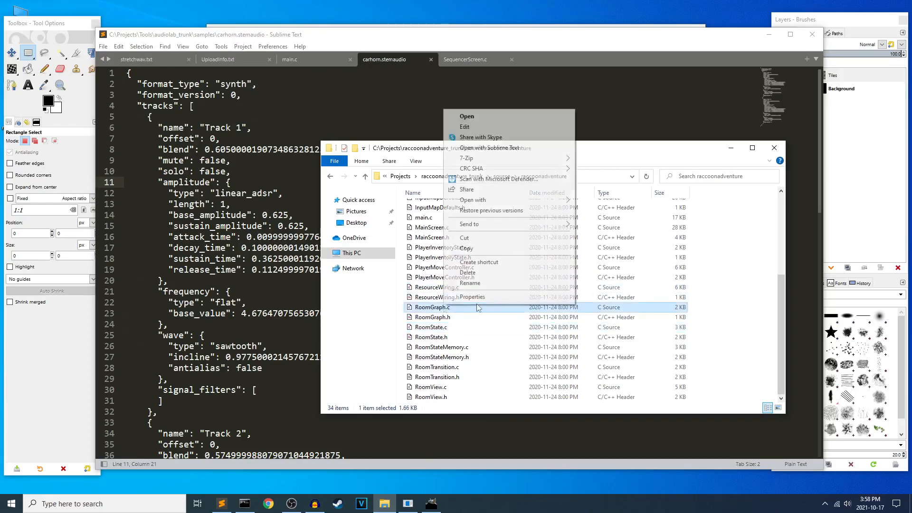
click(499, 151)
scroll(432, 269, down, 9)
key(ctrl+w)
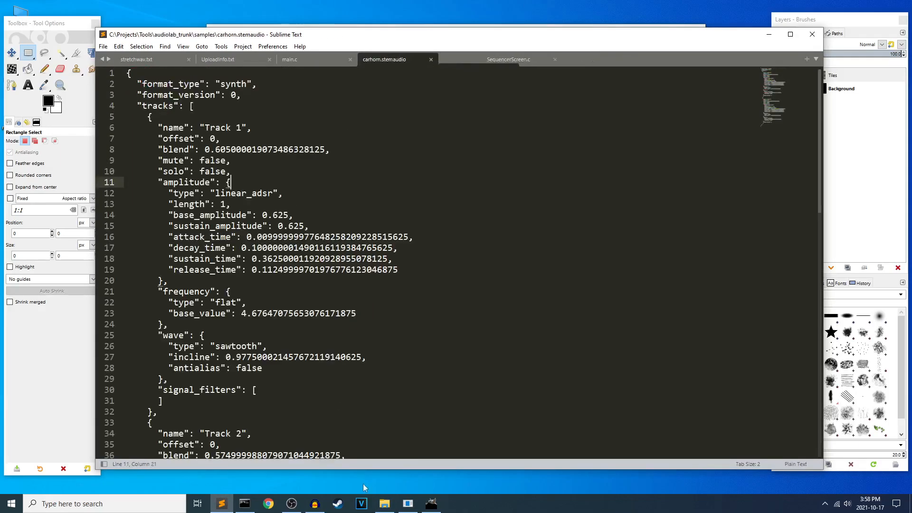
click(384, 503)
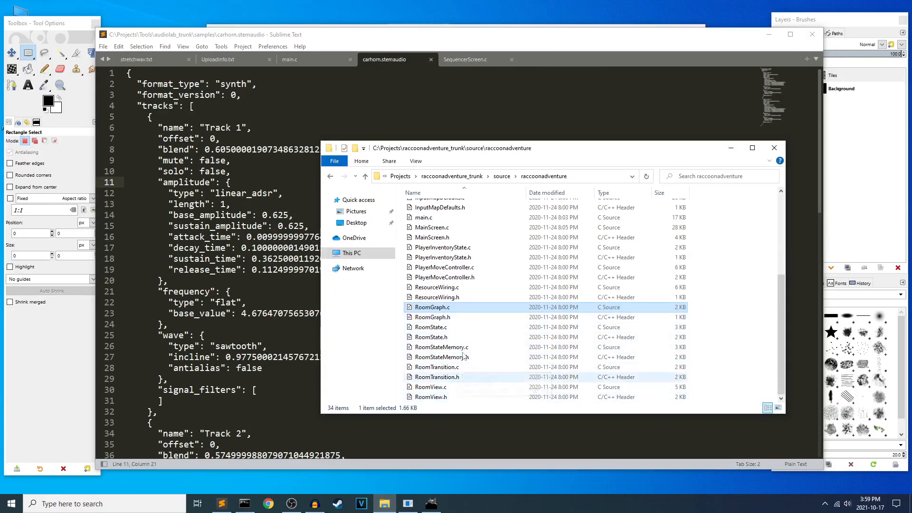
scroll(453, 309, up, 2)
right_click(419, 274)
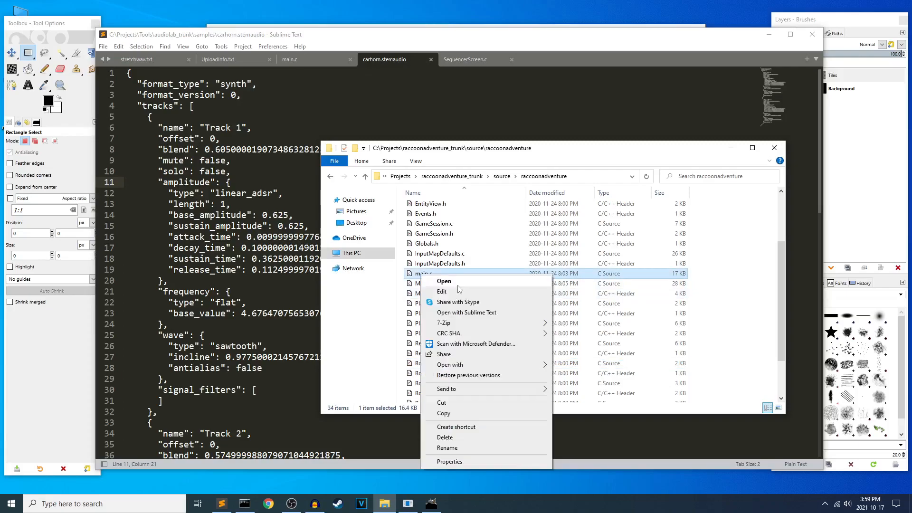
click(466, 304)
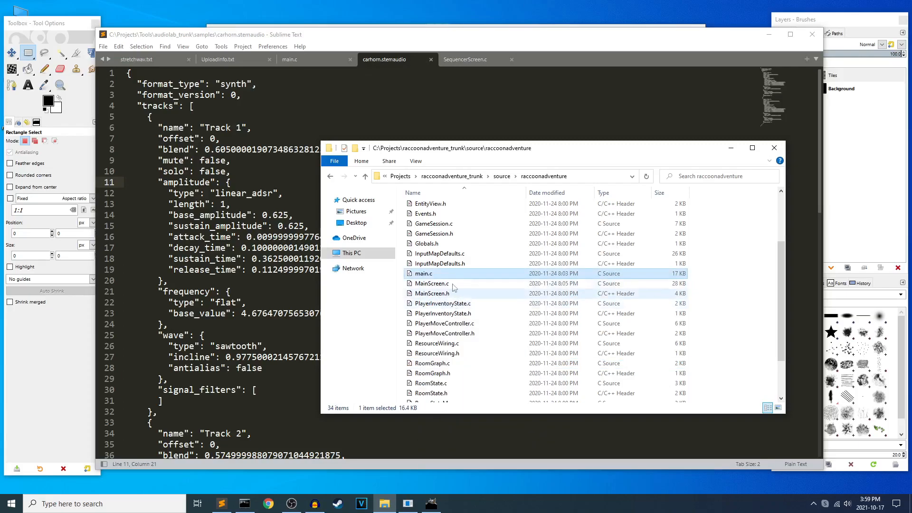
click(496, 72)
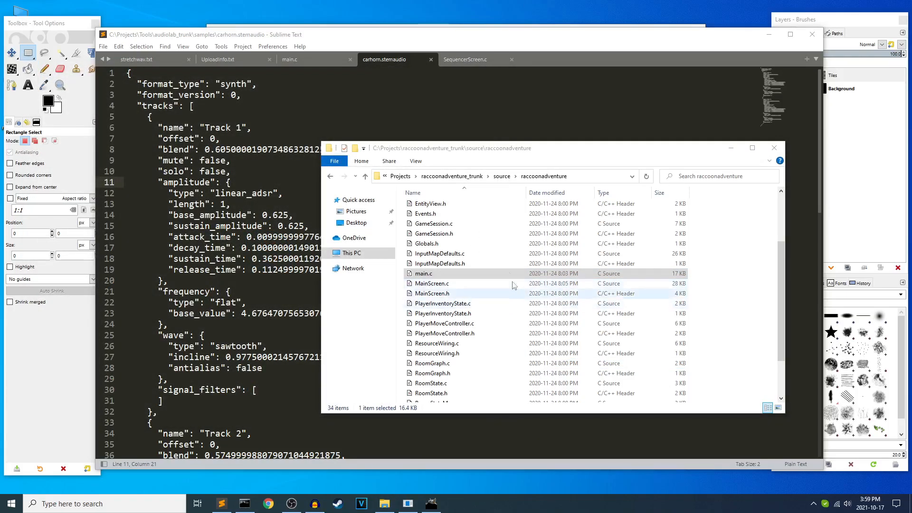
right_click(424, 277)
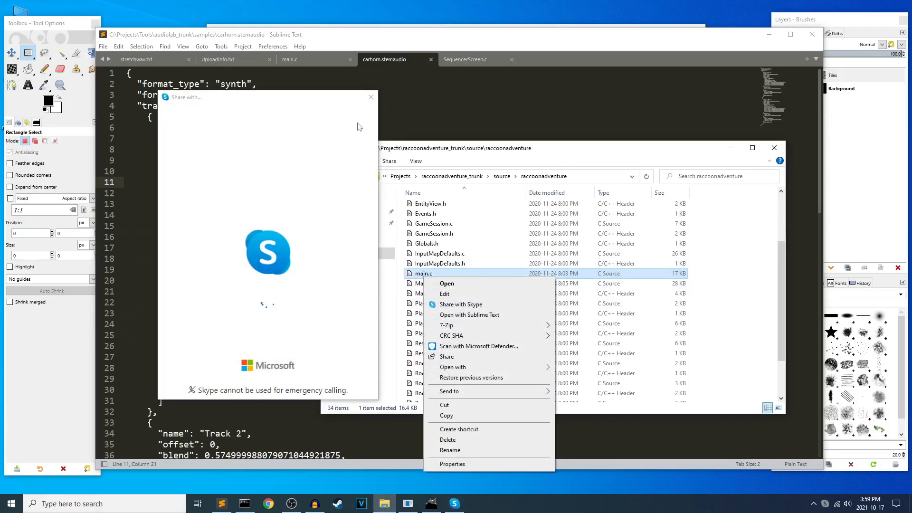
click(369, 95)
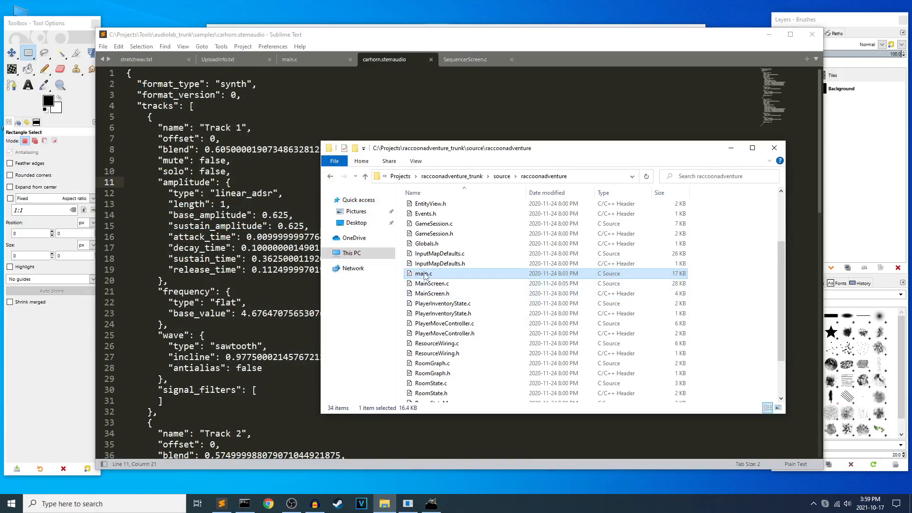
Open the game's main.c in Sublime Text and examine its includes, audio initialization, mouse event handlers and window configuration code.
right_click(424, 277)
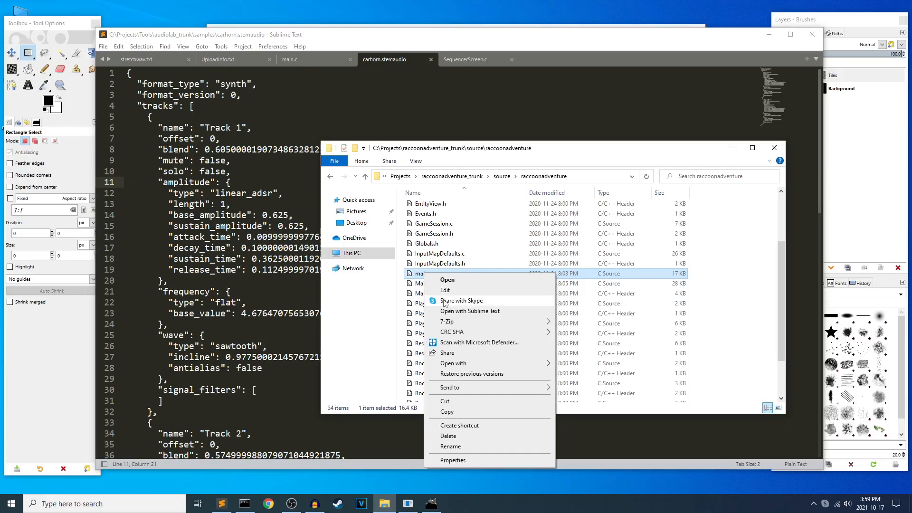
click(456, 311)
scroll(376, 335, down, 4)
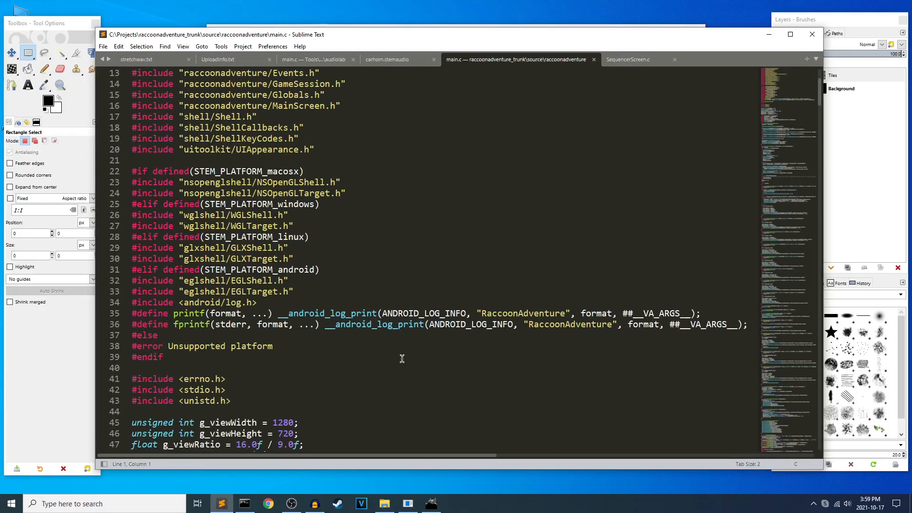
scroll(413, 350, up, 3)
scroll(370, 298, down, 11)
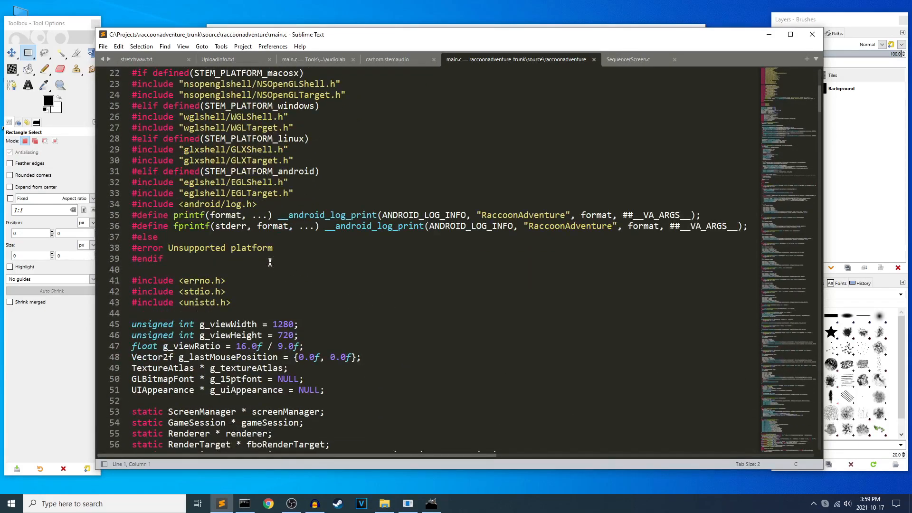
scroll(369, 298, down, 3)
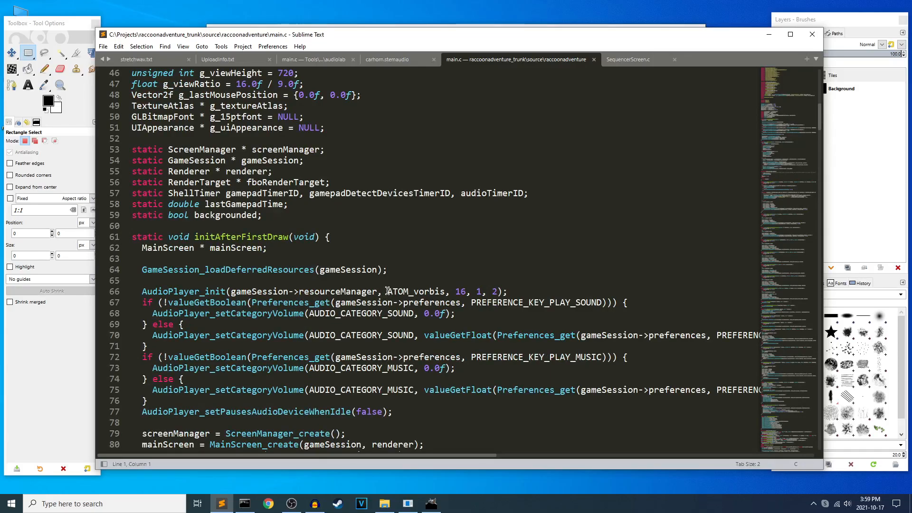
scroll(378, 266, down, 20)
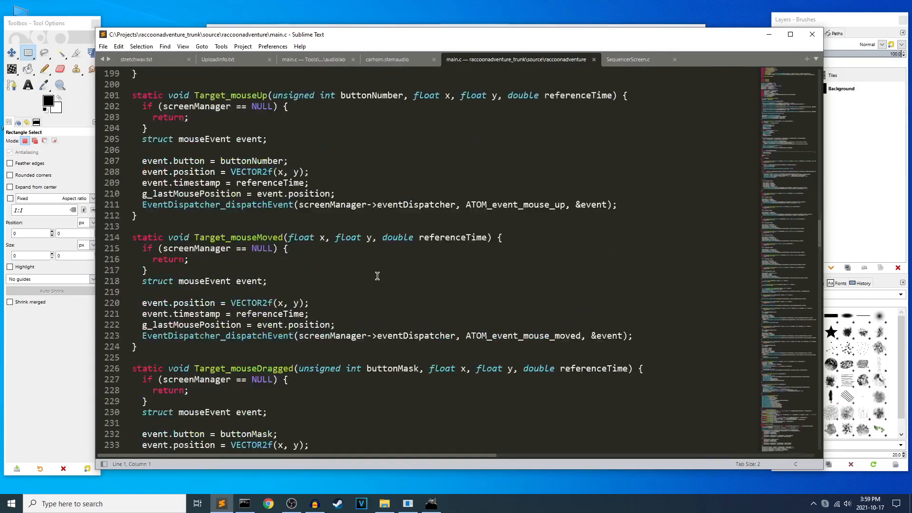
scroll(379, 278, down, 20)
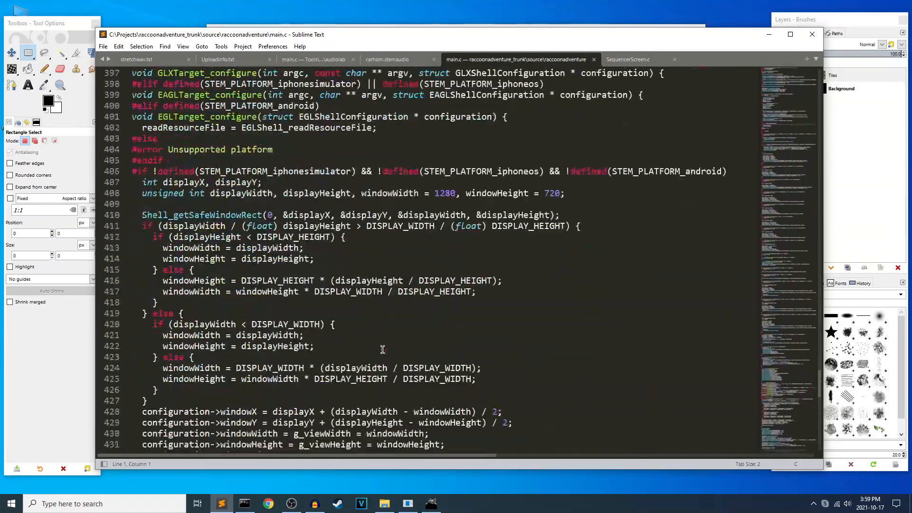
Close main.c, browse the raccoonadventure source folder in File Explorer and open MainScreen.c in Sublime Text.
key(ctrl+w)
click(406, 506)
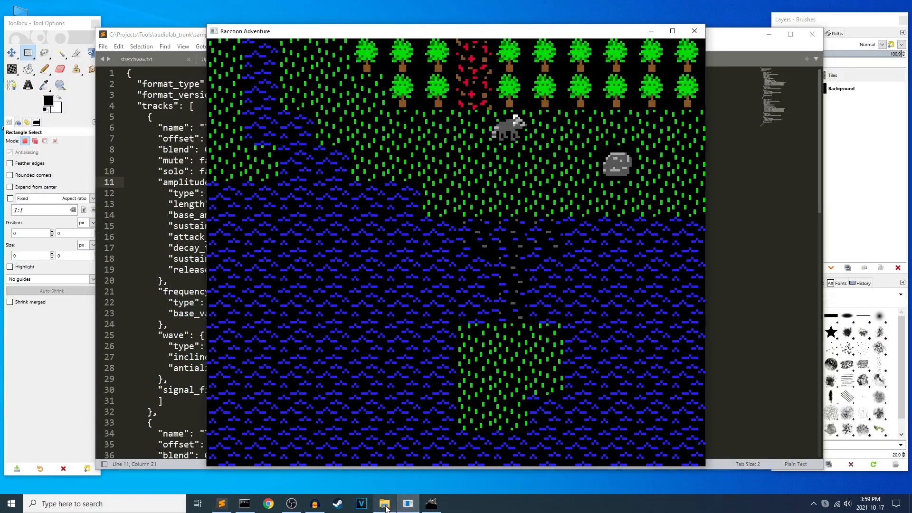
click(386, 506)
scroll(456, 266, up, 2)
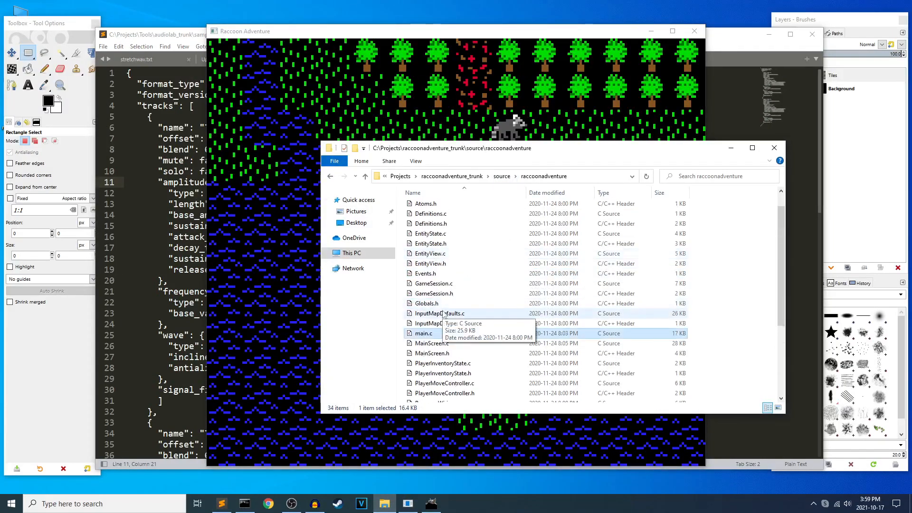
scroll(443, 288, up, 1)
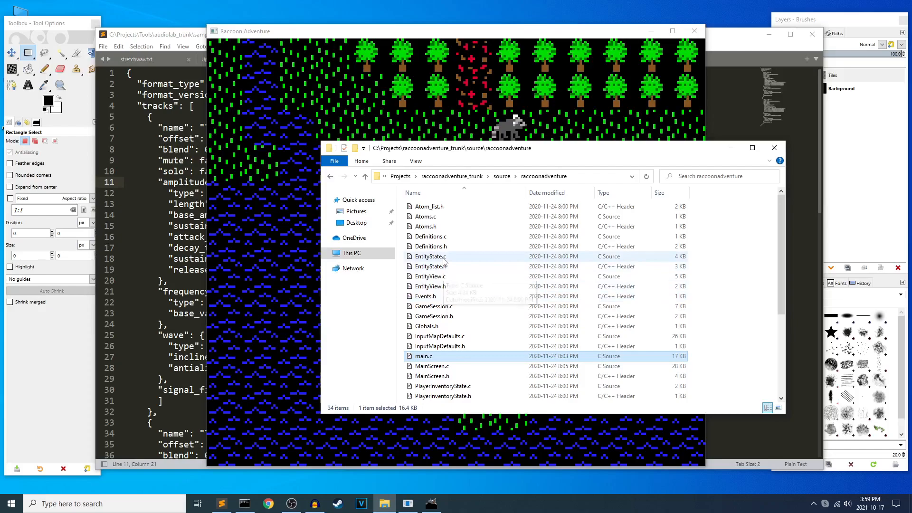
scroll(451, 247, down, 2)
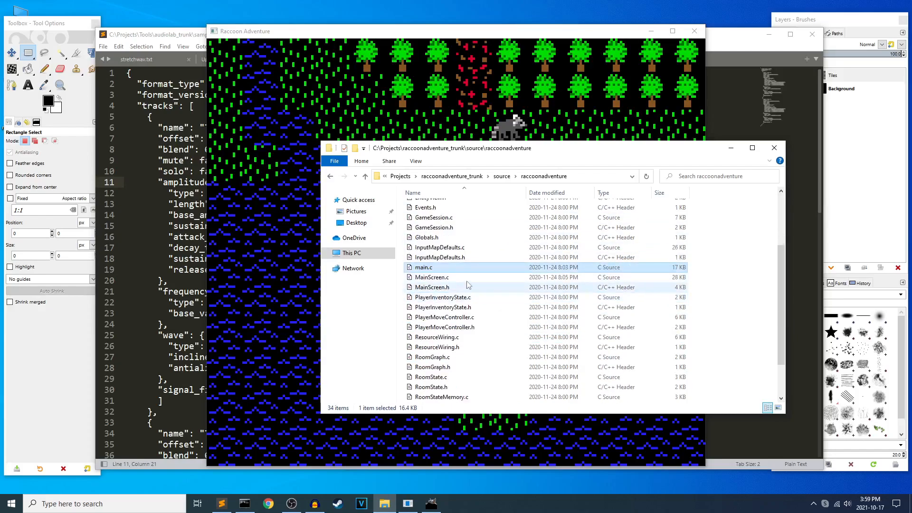
scroll(449, 275, down, 1)
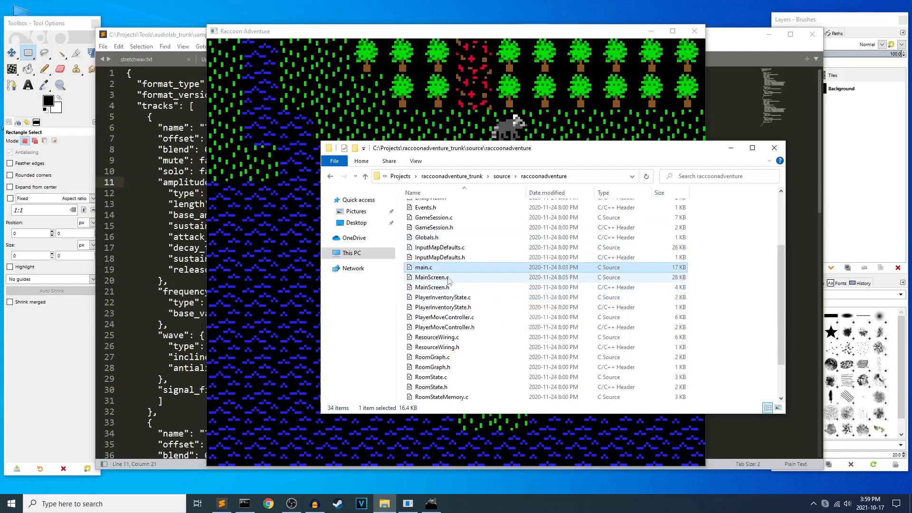
click(438, 279)
right_click(437, 280)
click(446, 318)
Examine the TileMap_readString room layouts in MainScreen.c, highlighting the maps for rooms (0, 0) and (0, 1).
scroll(428, 285, down, 20)
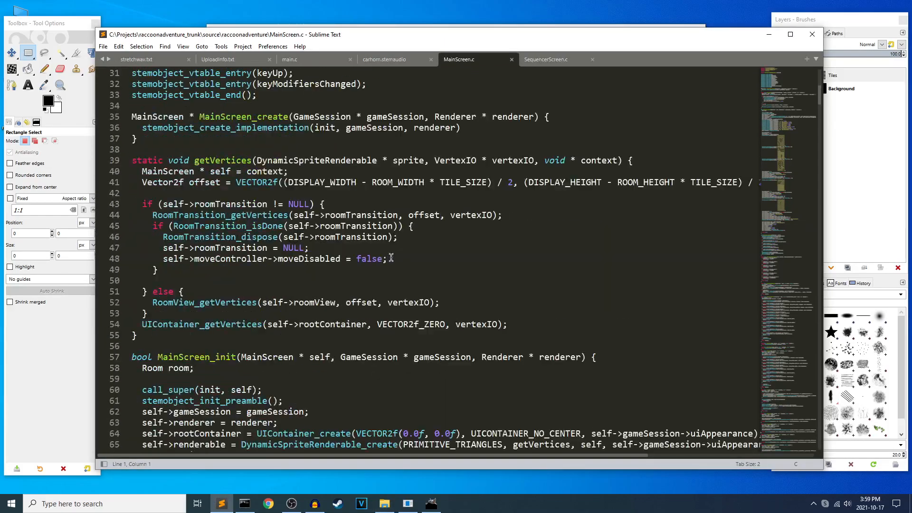
scroll(419, 266, down, 9)
scroll(443, 240, up, 10)
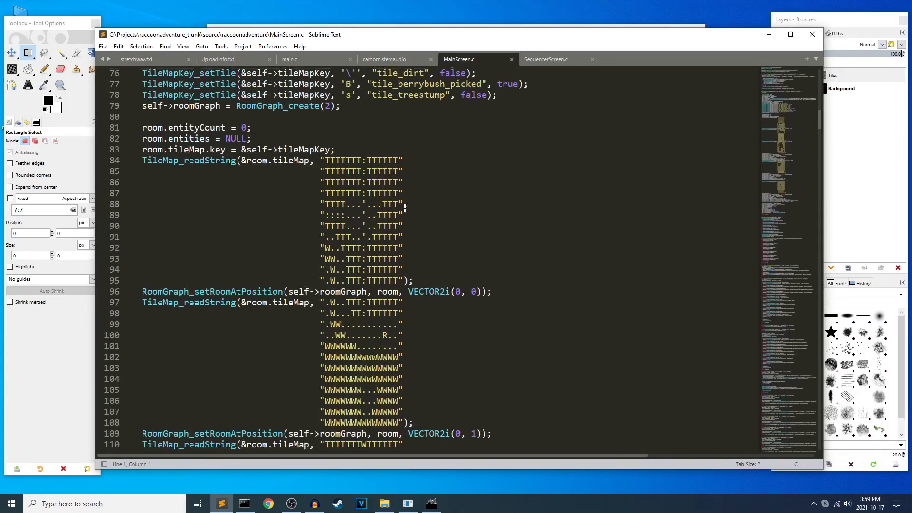
drag(320, 157, 403, 269)
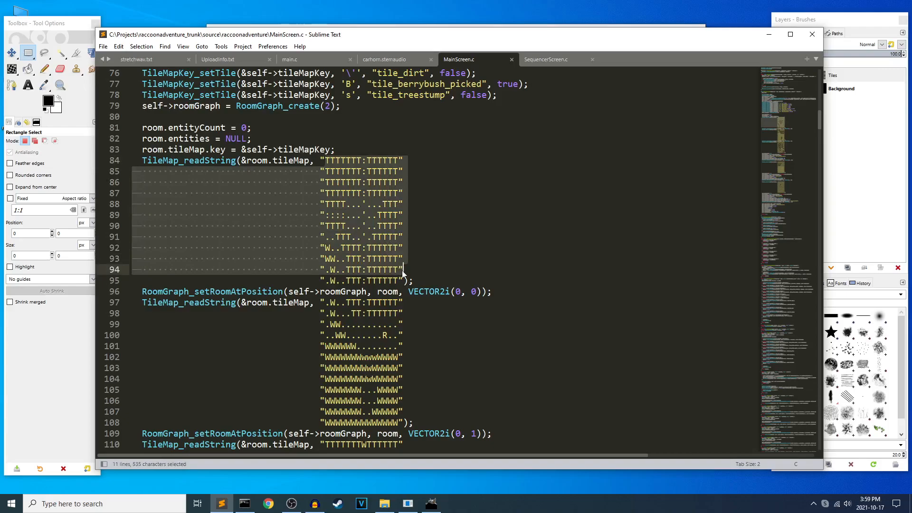
click(403, 269)
click(363, 215)
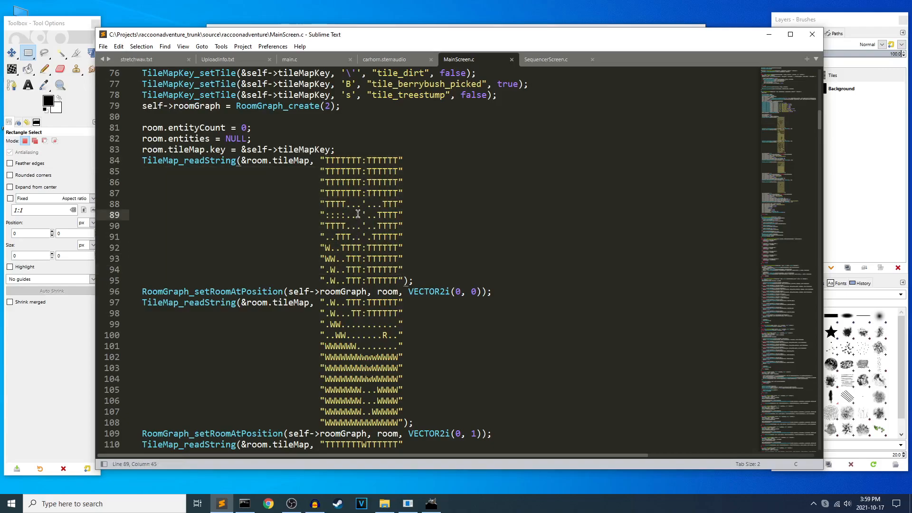
scroll(404, 281, down, 3)
drag(321, 204, 383, 306)
click(403, 291)
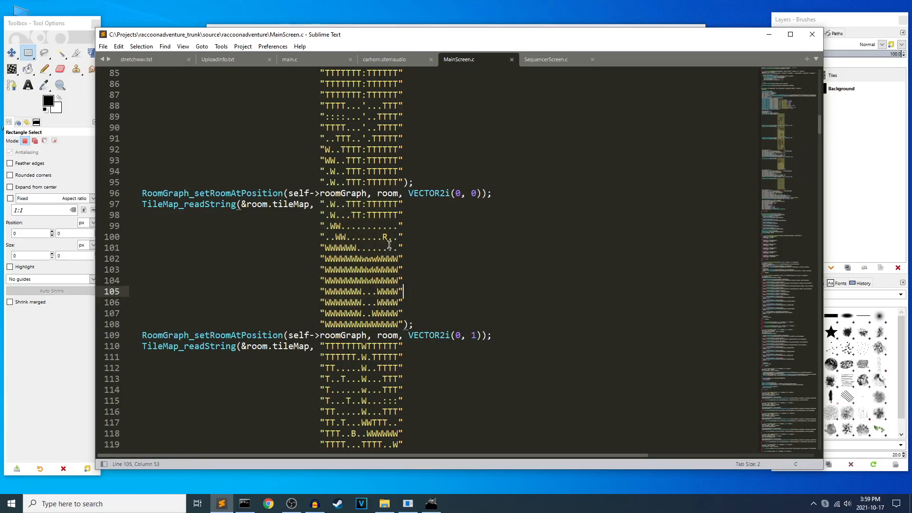
Switch to the Raccoon Adventure game and place its window beside the room maps to compare them.
click(419, 504)
drag(448, 31, 707, 55)
key(alt+Tab)
click(846, 244)
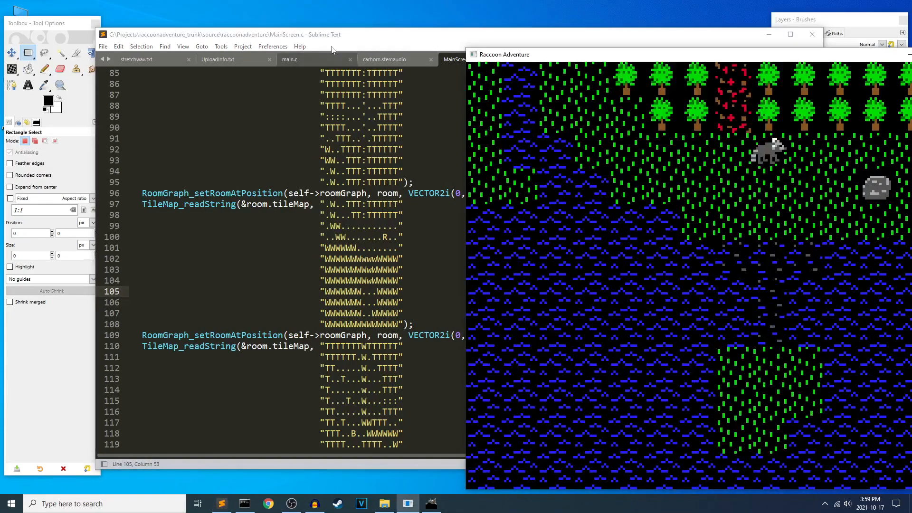
drag(658, 57, 598, 35)
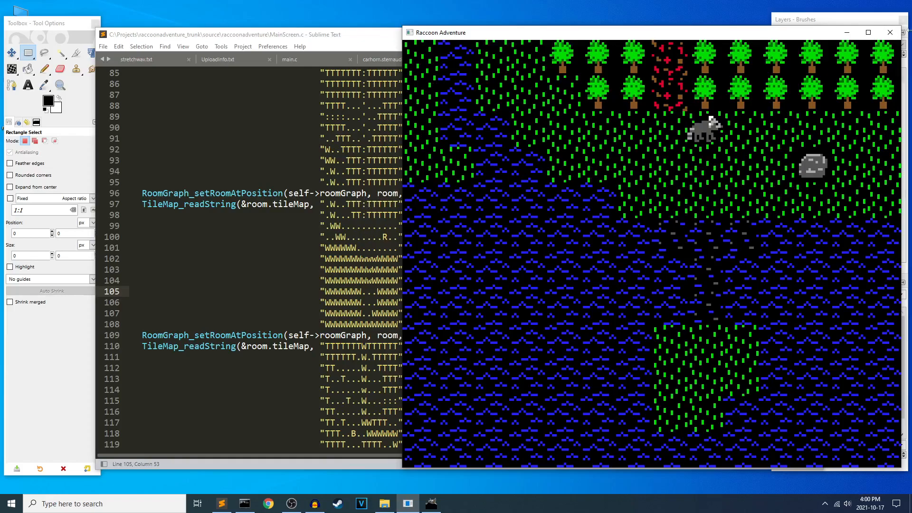
Move the game window over the code, view the art.xcf tile art in GIMP and return to the game.
drag(790, 33, 584, 22)
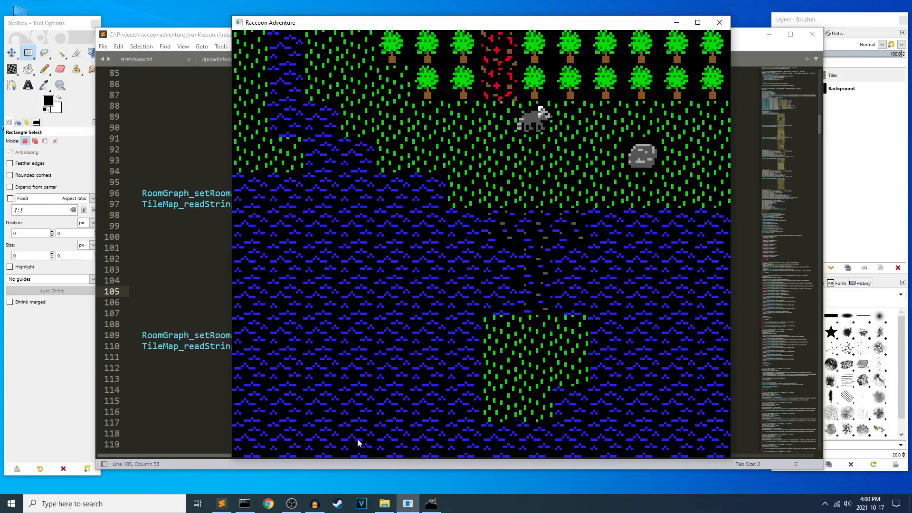
click(433, 505)
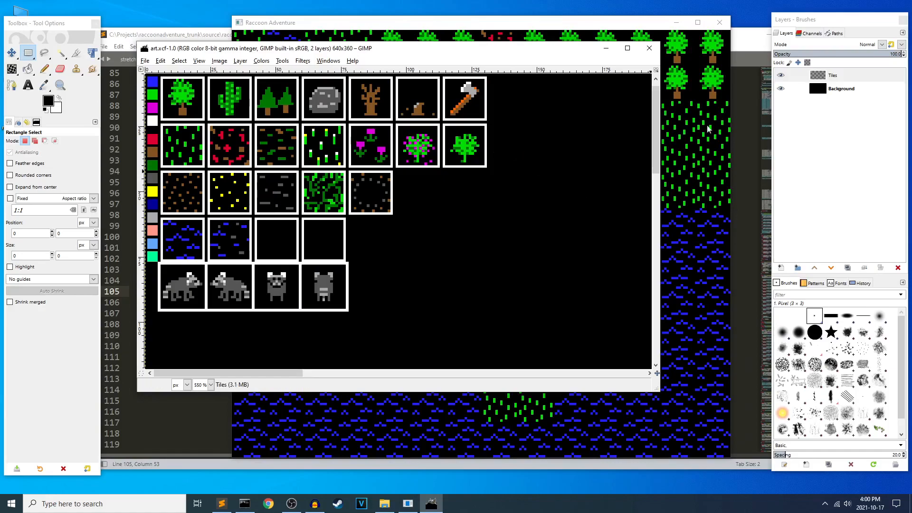
click(653, 26)
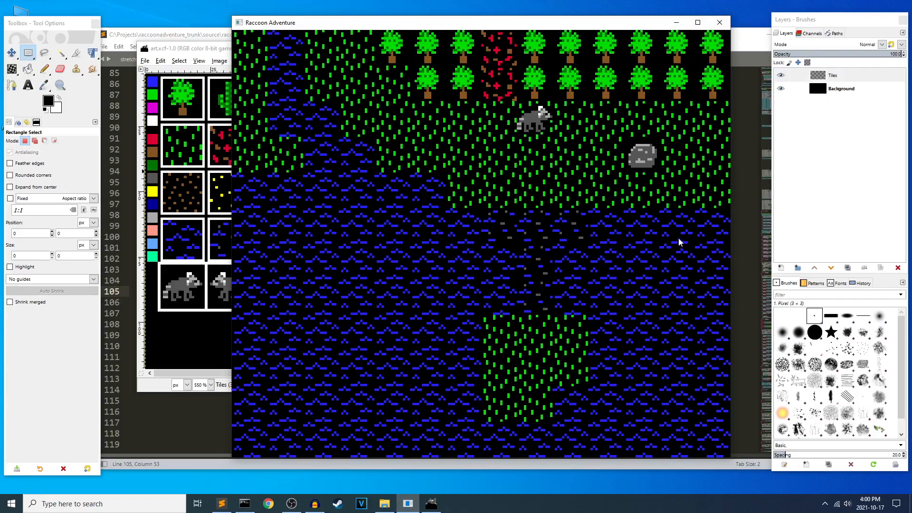
Walk the raccoon from the lake room up the leaf-covered path into the forest clearing room.
key(Left)
key(Up)
key(Up)
key(Up)
key(Up)
key(Up)
key(Down)
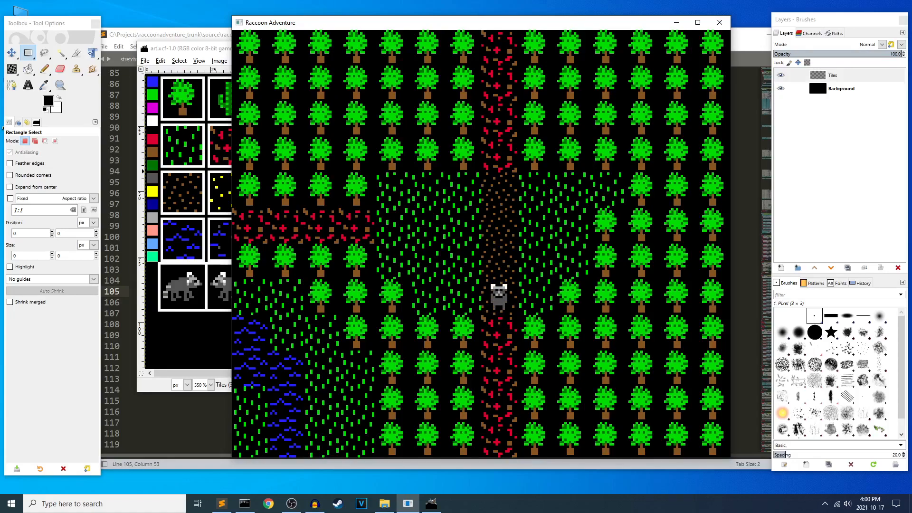
Walk the raccoon back and forth across the clearing, and follow the path up to the room's upper edge.
key(Left)
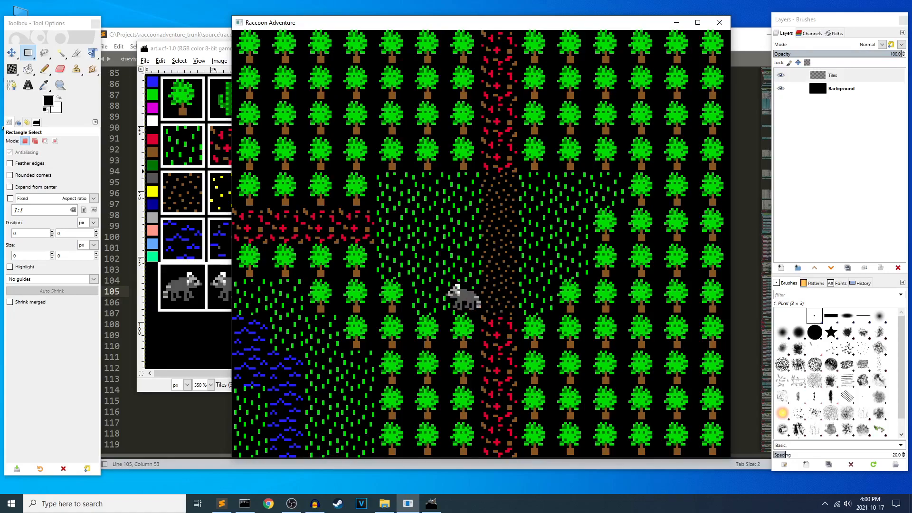
key(Right)
key(Right)
key(Left)
key(Left)
key(Up)
Move the raccoon up into the leaf-covered forest room with the tree stump.
key(Up)
key(Up)
key(Up)
key(Up)
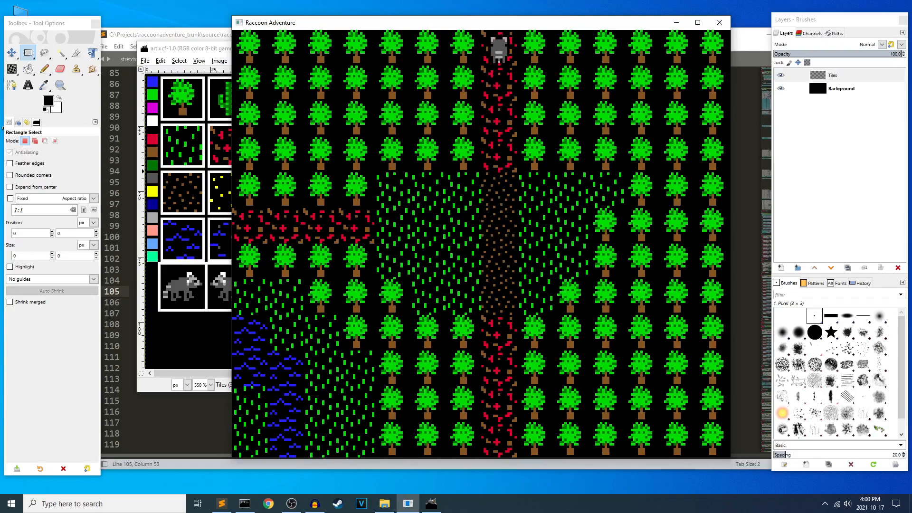
key(Left)
key(Up)
key(Up)
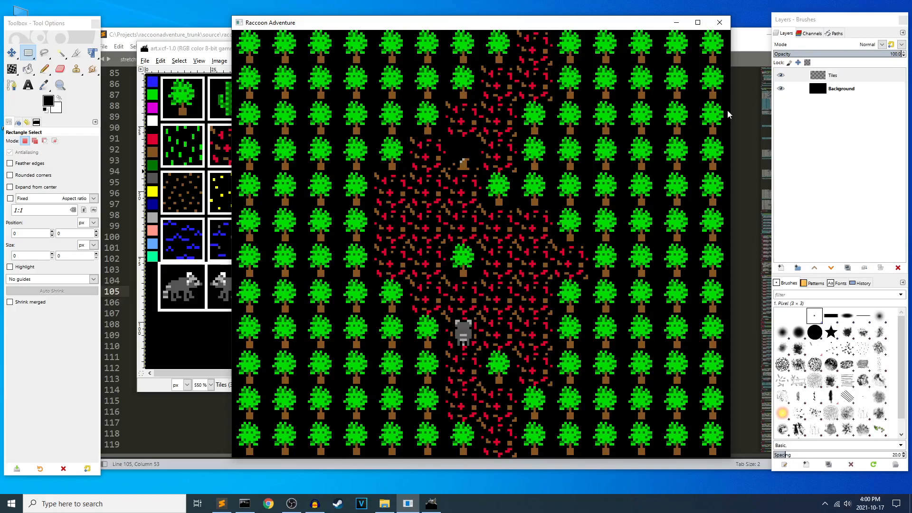
Walk the raccoon back down through the clearing room to the lower end of its path.
key(Down)
key(Down)
key(Right)
key(Down)
key(Down)
key(Down)
key(Down)
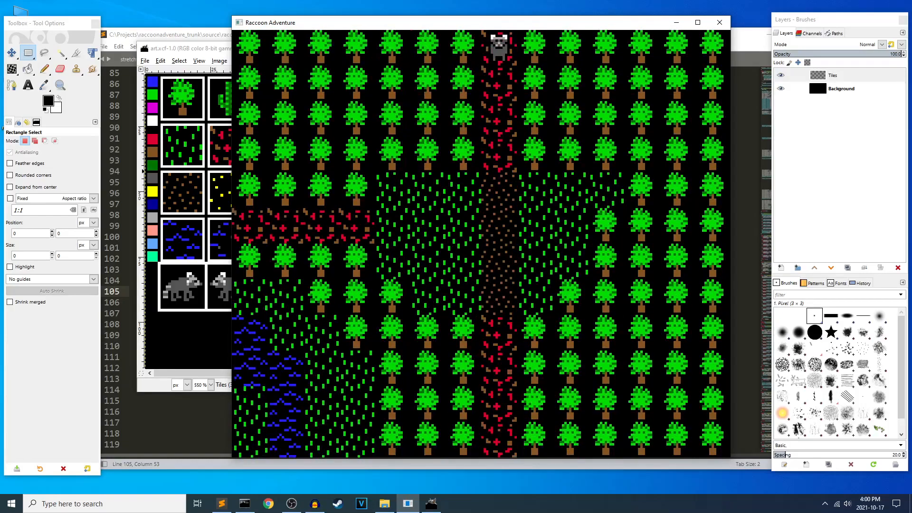
key(Down)
key(Down)
key(Down)
key(Down)
key(Down)
key(Down)
key(Down)
key(Down)
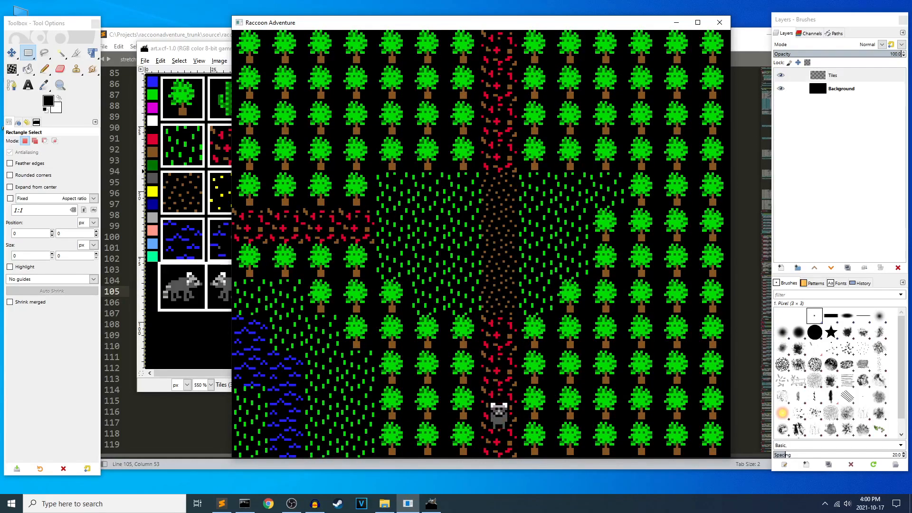
Return the raccoon to the lake room, walk it past the rock to the far edge and close the game.
key(Down)
key(Down)
key(Right)
key(Right)
key(Right)
key(Right)
key(Right)
key(Right)
key(Right)
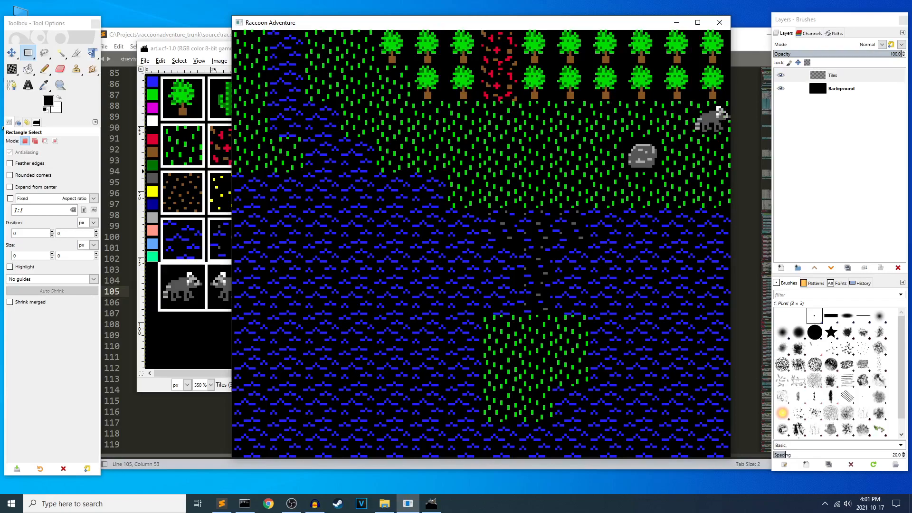
key(Left)
click(720, 22)
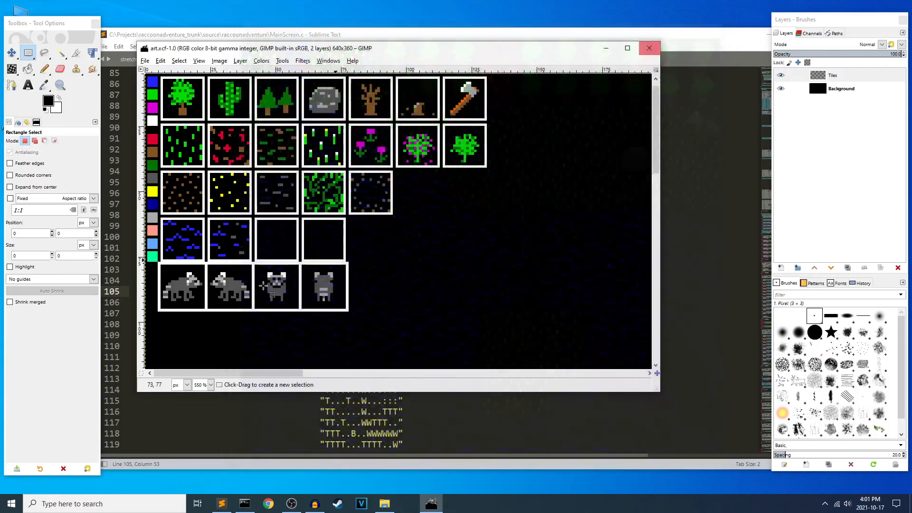
In Command Prompt, change the directory to ..\orderofthemoon_trunk.
click(244, 503)
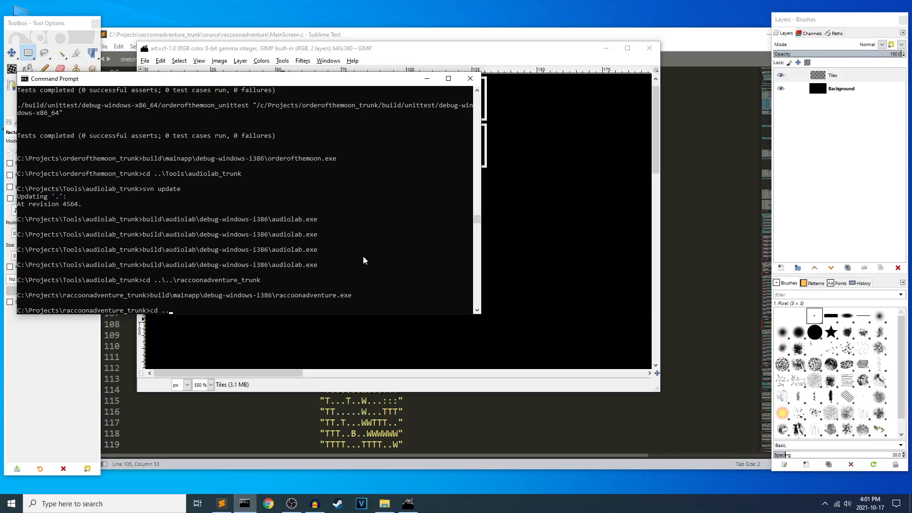
text(cd ..\orderofthemoon_trunk)
key(Return)
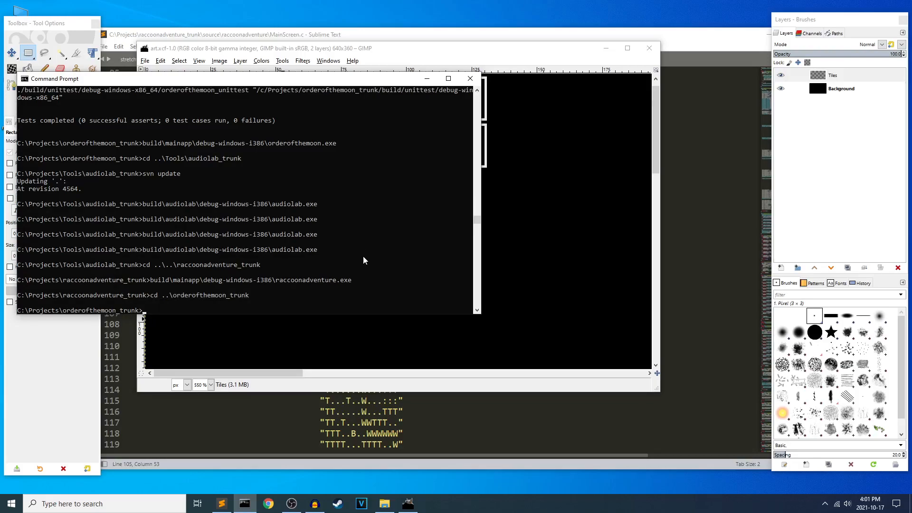
Launch the game with build\mainapp\debug-windows-i386\orderofthemoon.exe.
text(build\)
key(Tab)
key(Tab)
key(Tab)
text(\)
key(Tab)
text(\)
key(Tab)
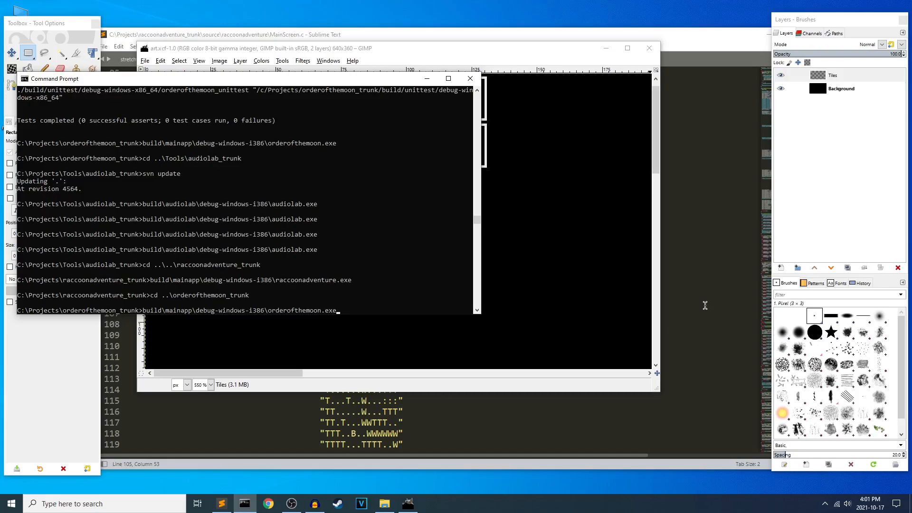
key(Return)
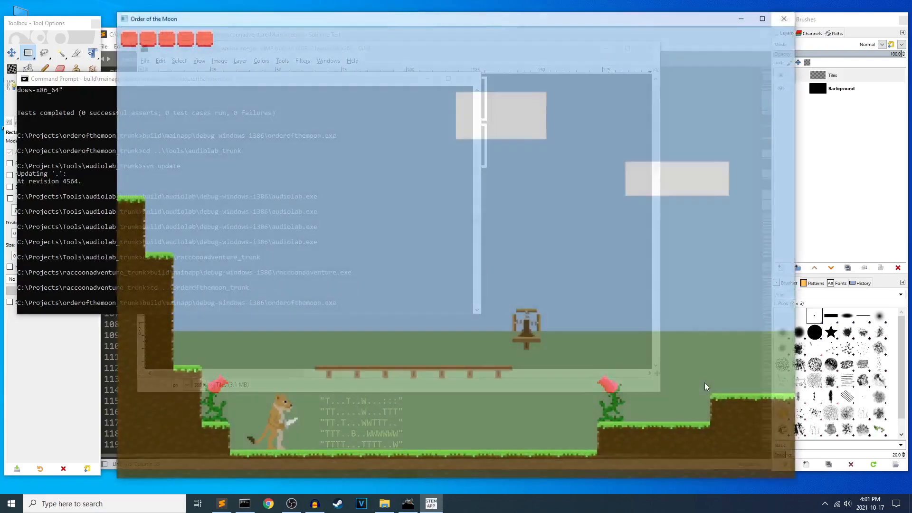
Walk the Order of the Moon character back and forth on the ground below the wooden platform.
key(Right)
key(Left)
key(Right)
key(Left)
key(Right)
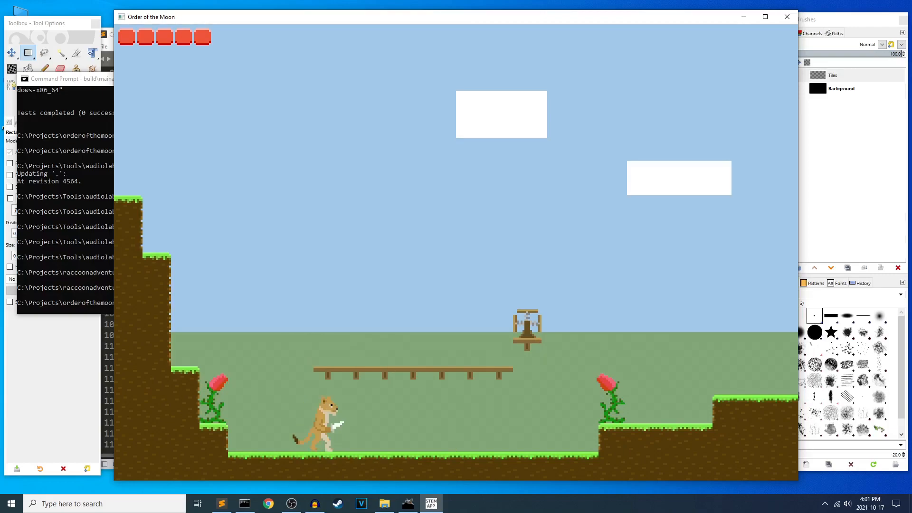
key(Left)
key(Right)
key(Left)
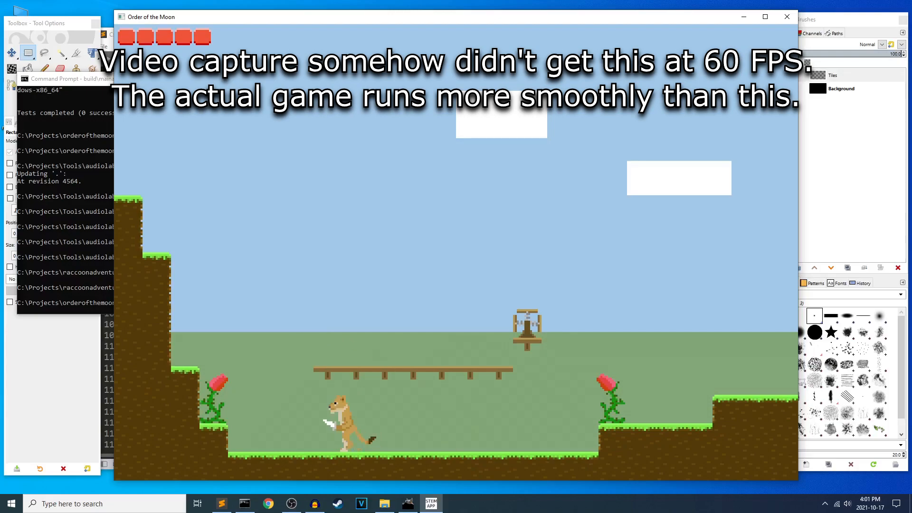
Make the character jump and change direction around the wooden platform, and walk it toward the middle of the pit.
key(Left)
key(space)
key(Right)
key(Left)
key(space)
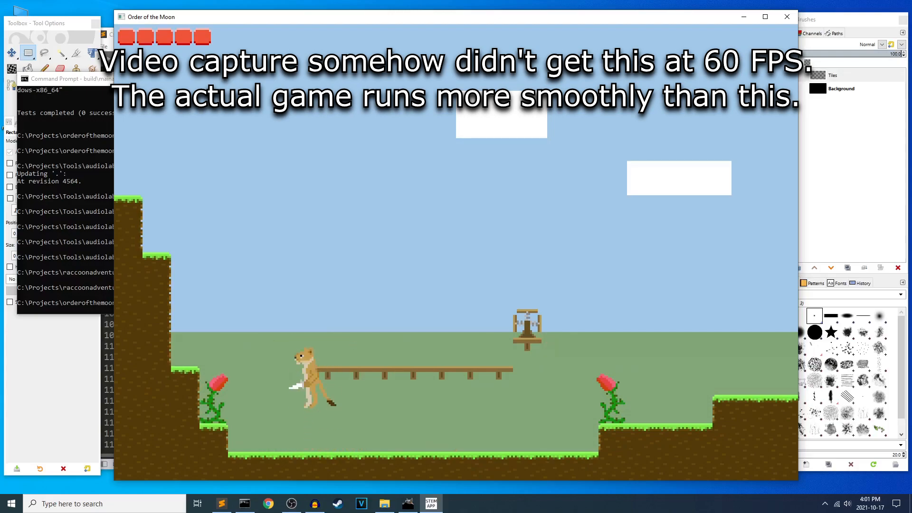
key(Right)
key(space)
key(Left)
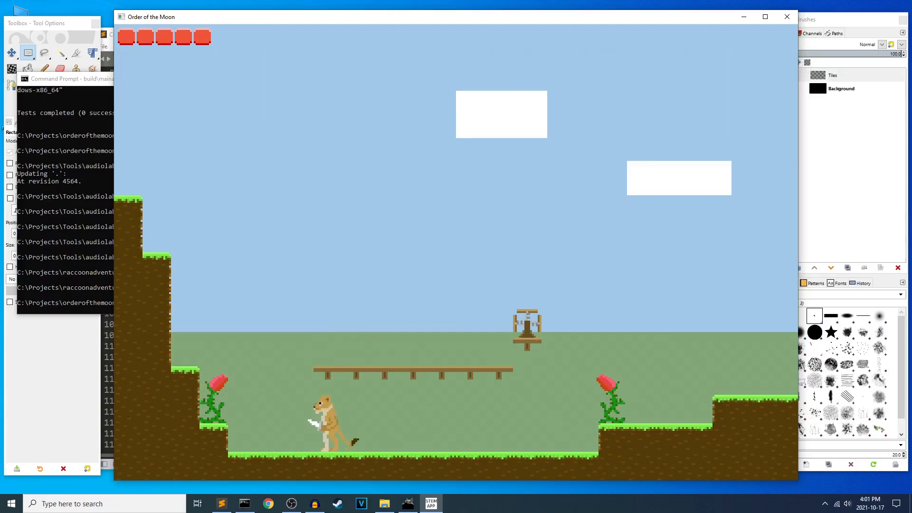
key(space)
key(Right)
key(Right)
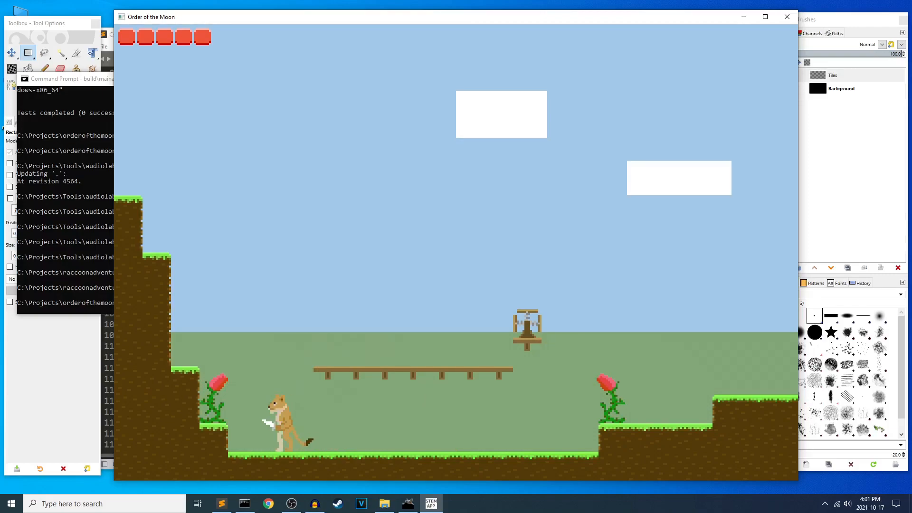
key(space)
key(Left)
key(Left)
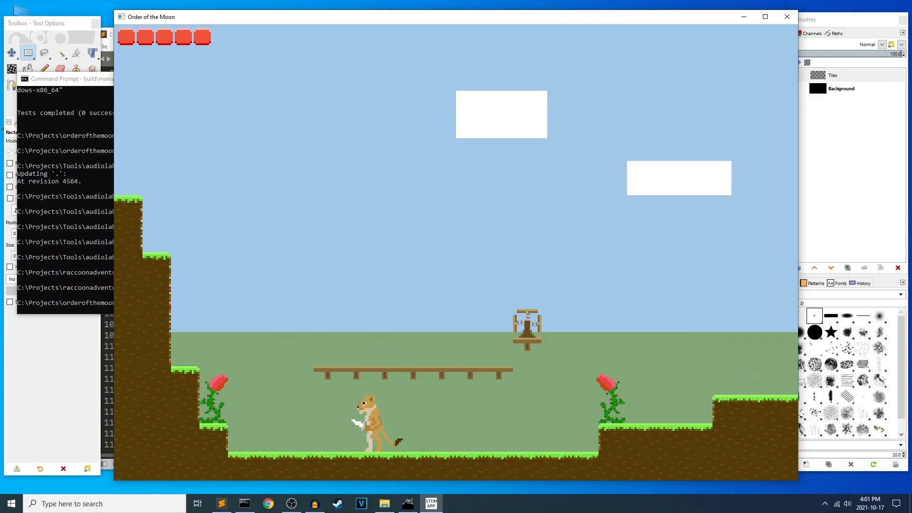
key(Right)
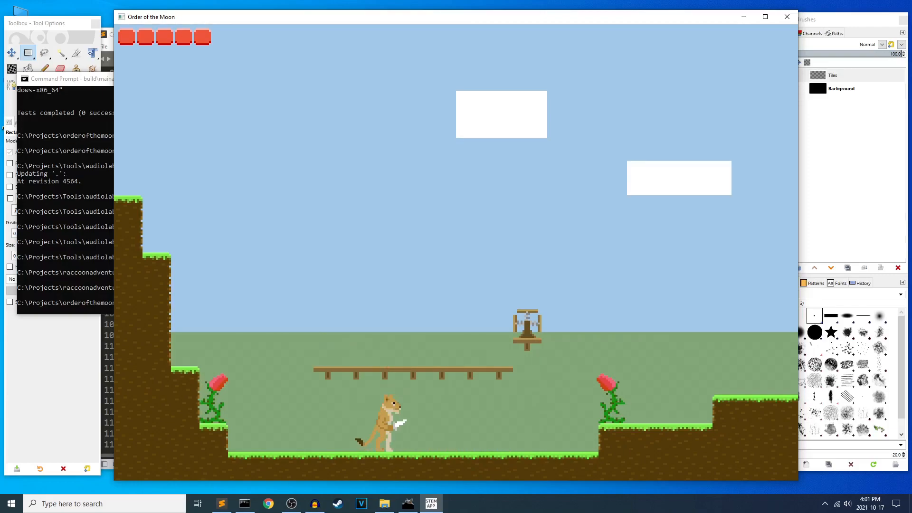
key(Right)
key(Left)
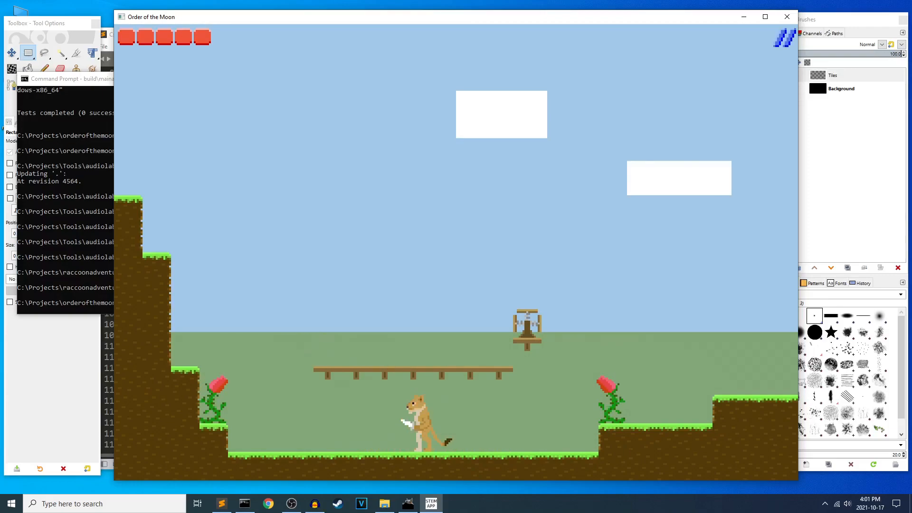
Move the character through the pit toward the plant beyond the platform's far end and restore health with the healing ability.
key(Right)
key(Left)
key(Left)
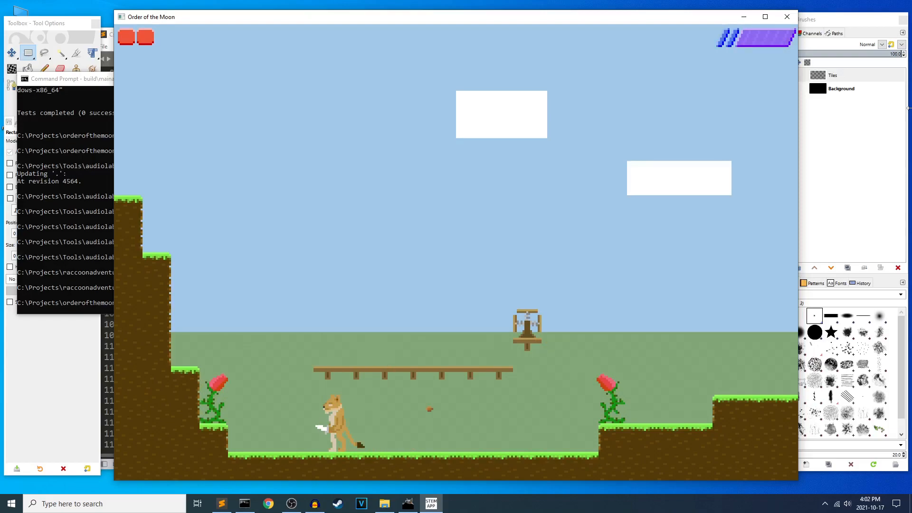
key(c)
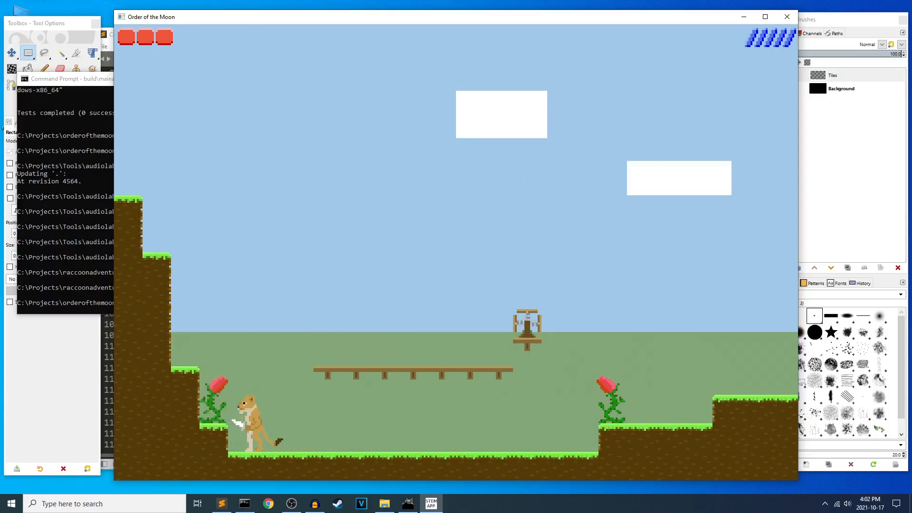
Attack and destroy the two red-flowered plants on the ledges at either end of the pit.
key(x)
key(Left)
key(space)
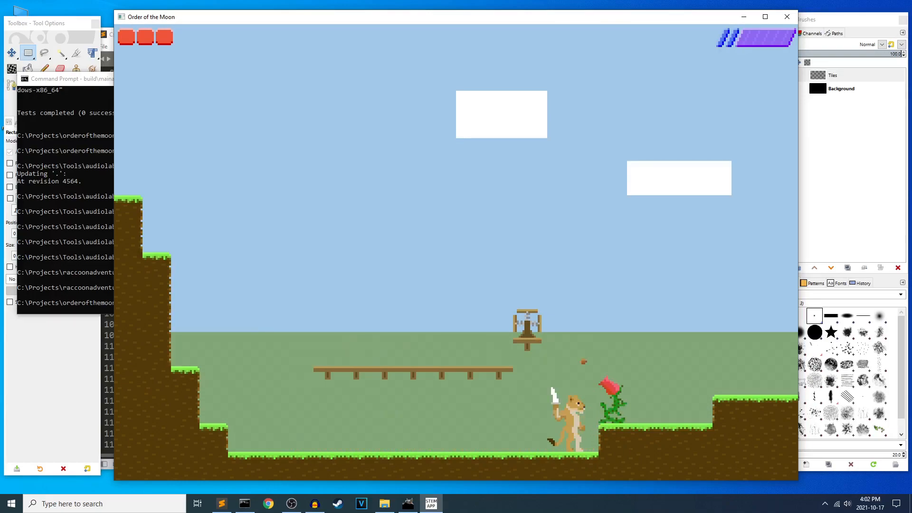
key(x)
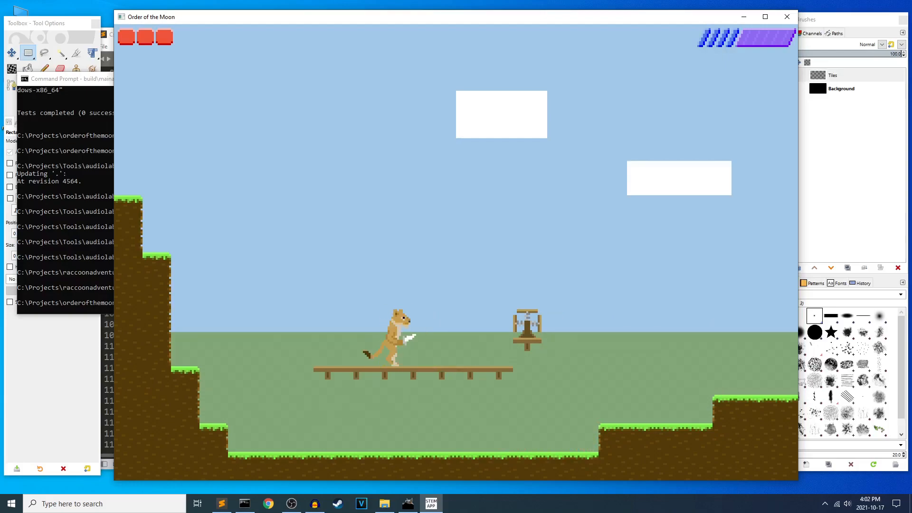
Leave the pit and jump over the hills and the crystal's floating ledge to the ledge above the green blocks.
key(Right)
key(z)
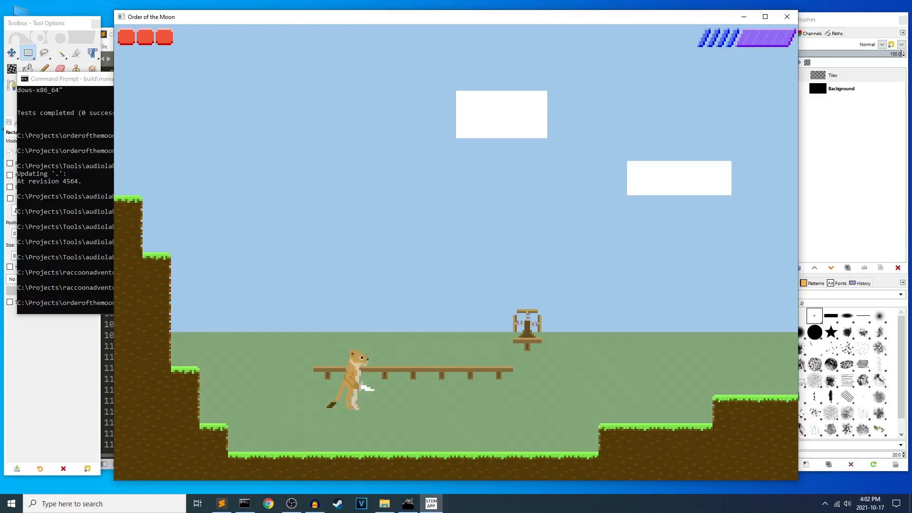
key(z)
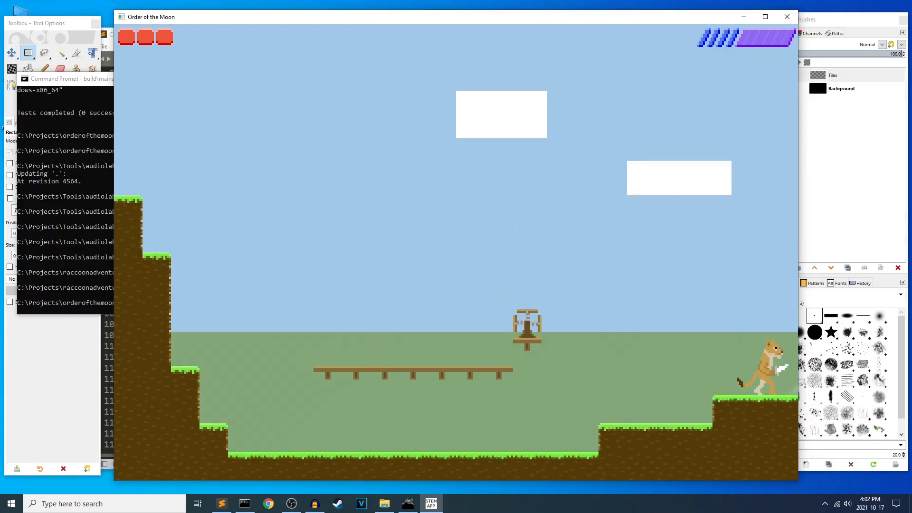
key(Right)
key(z)
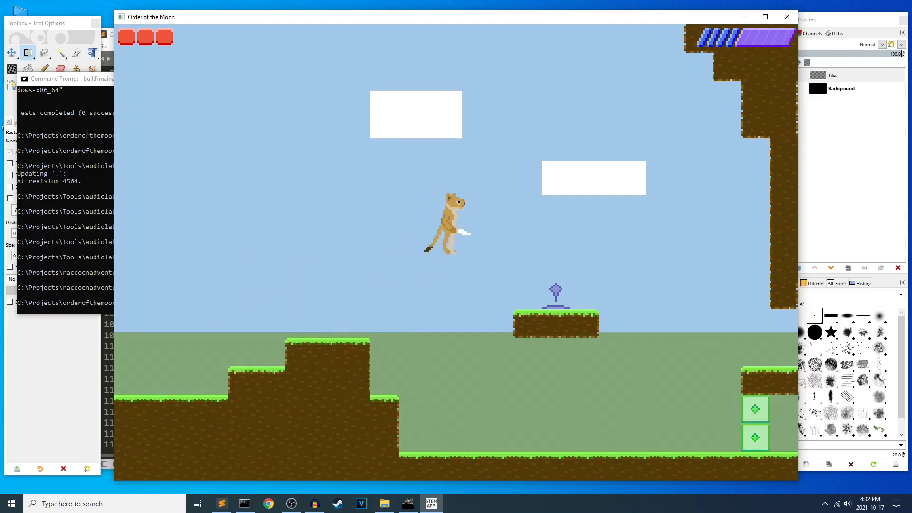
key(Right)
key(z)
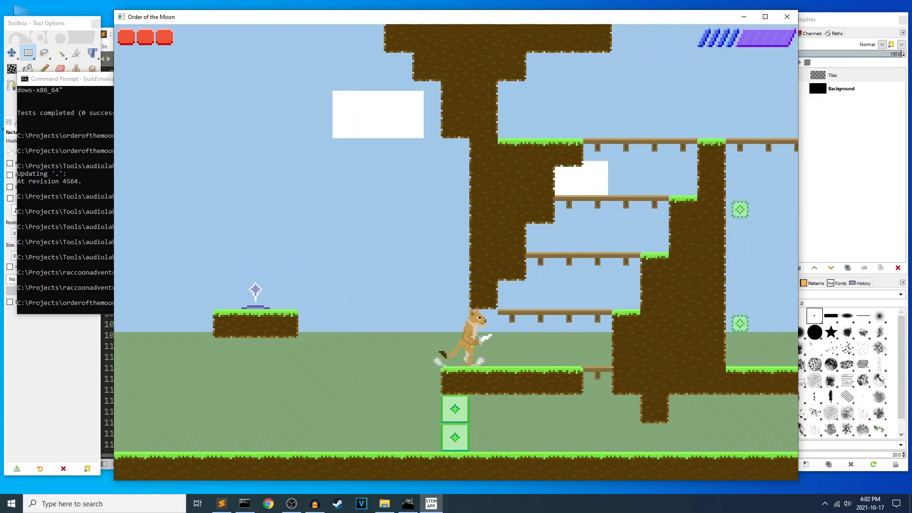
Climb the wooden platforms and toggle the green blocks from the crossed switch block in the adjoining shaft.
key(z)
key(Left)
key(Right)
key(z)
key(z)
key(x)
key(Left)
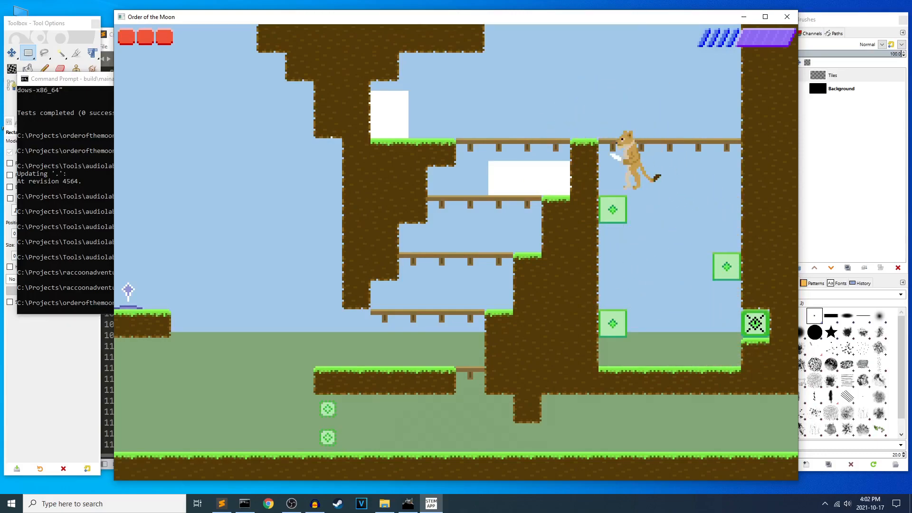
Descend the wooden platforms and run along the ground through the opened green blocks to the next area.
key(Left)
key(Down)
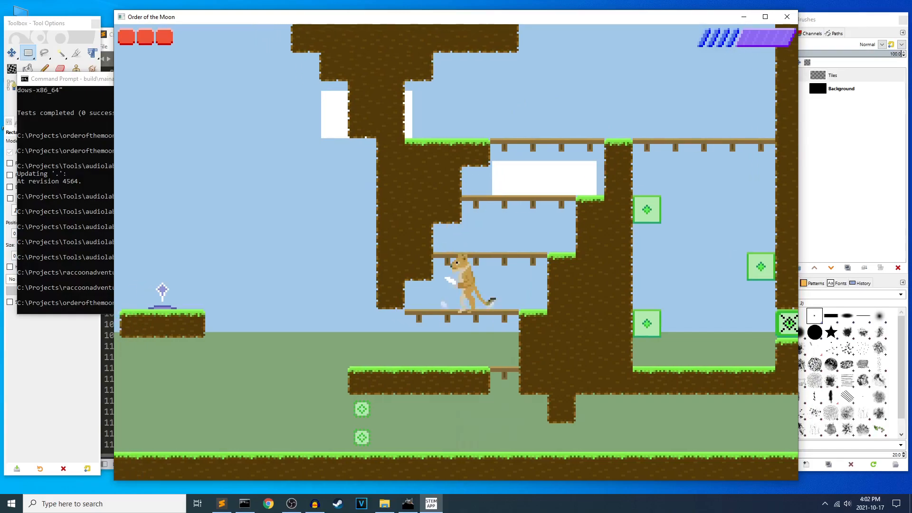
key(Right)
key(Left)
key(z)
key(Right)
key(Right)
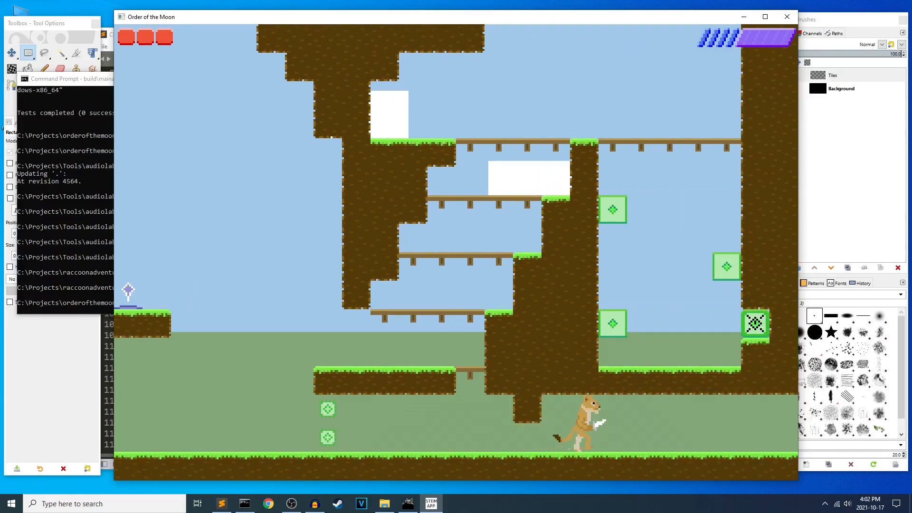
key(Right)
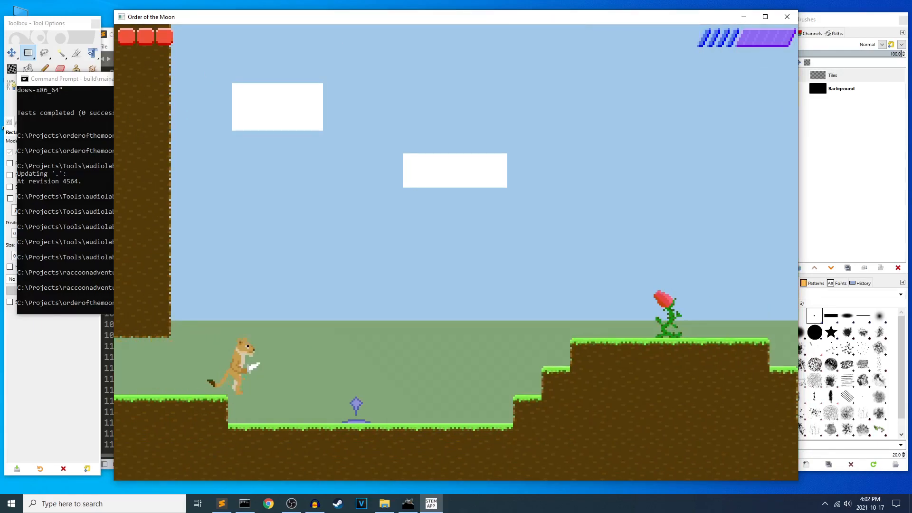
Activate the crystal in the hollow and jump around the stepped hill while approaching the plant on top.
key(Right)
key(z)
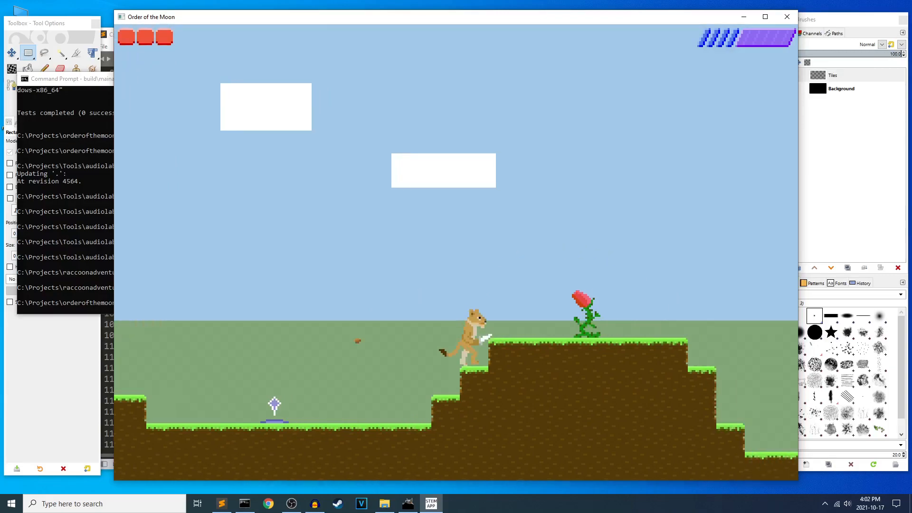
key(z)
key(Left)
key(Right)
Try to jump past the plant's seeds and reach the top of the stepped hill.
key(Right)
key(z)
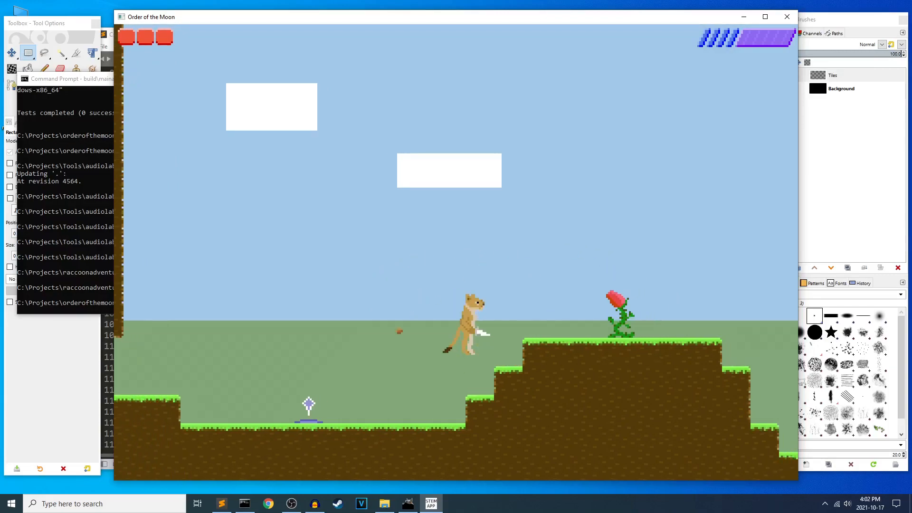
key(Right)
key(z)
key(Left)
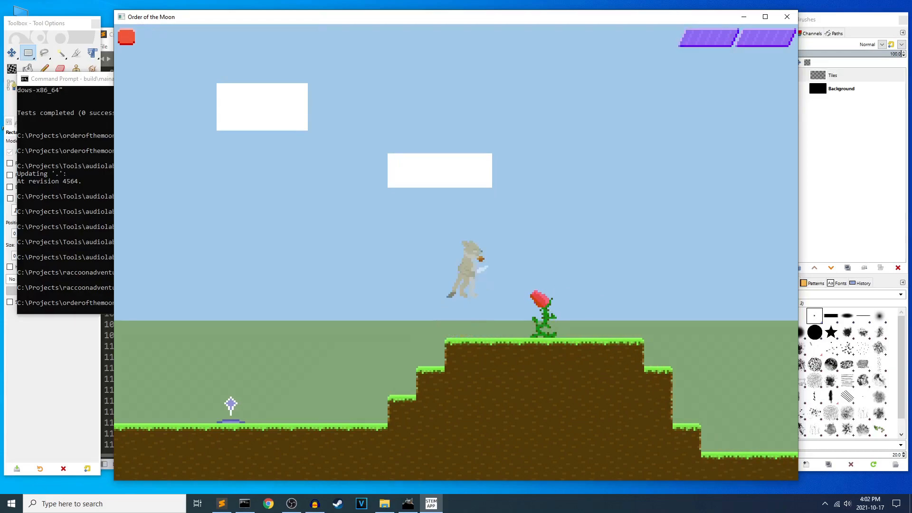
key(z)
key(Right)
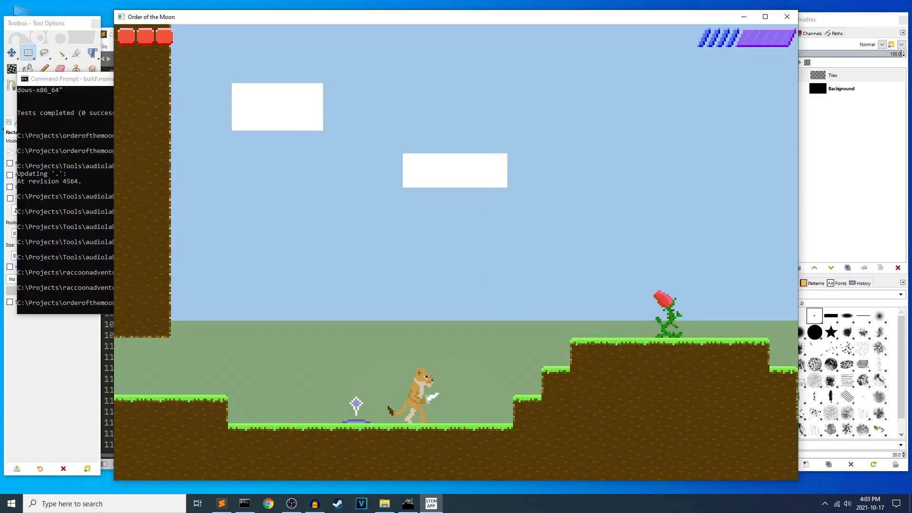
Climb the stepped hill from the crystal again and strike at the seeds from the plant.
key(Right)
key(z)
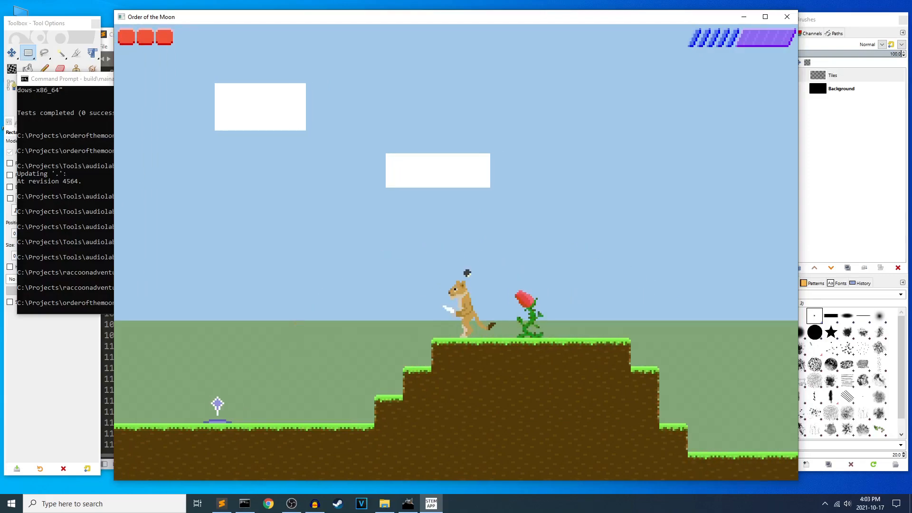
key(Right)
key(x)
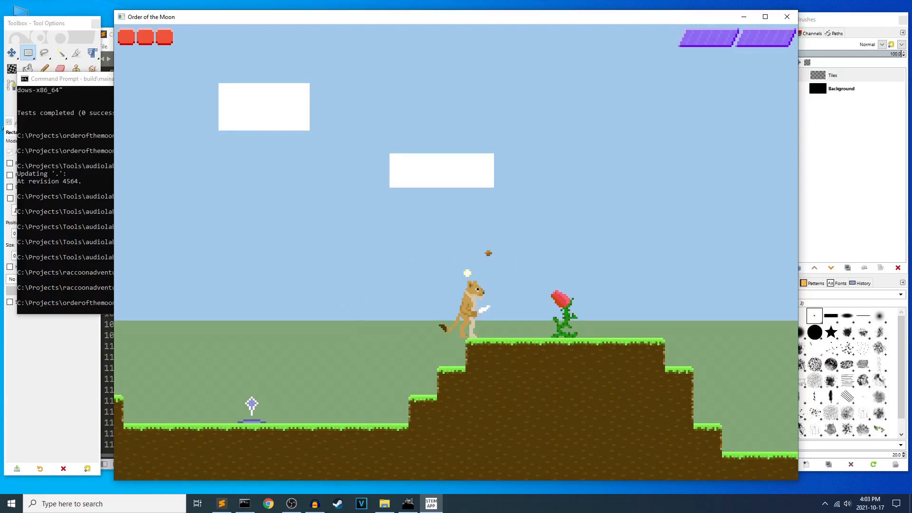
Move back and forth at the hill's edge, jumping and striking at the plant's seeds.
key(Left)
key(Right)
key(z)
key(x)
key(x)
key(Right)
Jump onto the hilltop and destroy the plant with an attack.
key(Right)
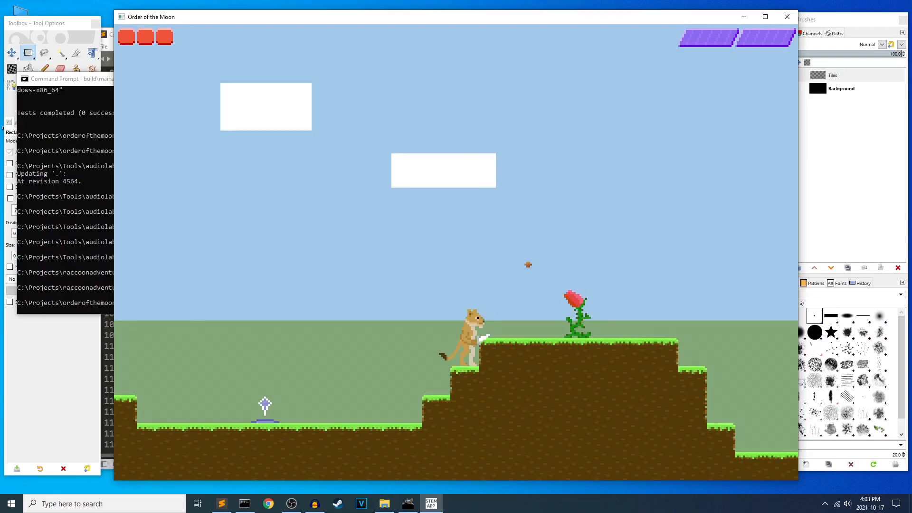
key(z)
key(Right)
key(Right)
Run over the hilltop and along the lower ground beyond it to exit into the next room.
key(Right)
key(x)
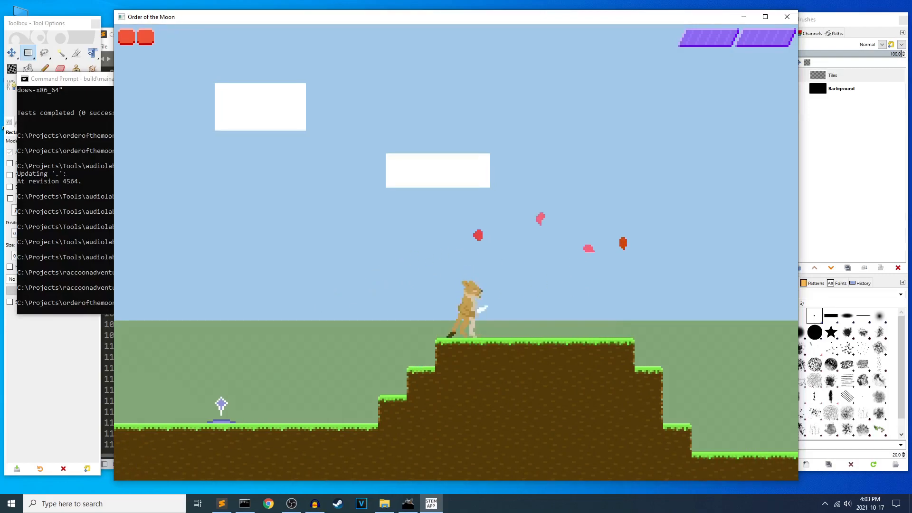
key(Right)
key(Left)
key(Right)
key(Right)
key(z)
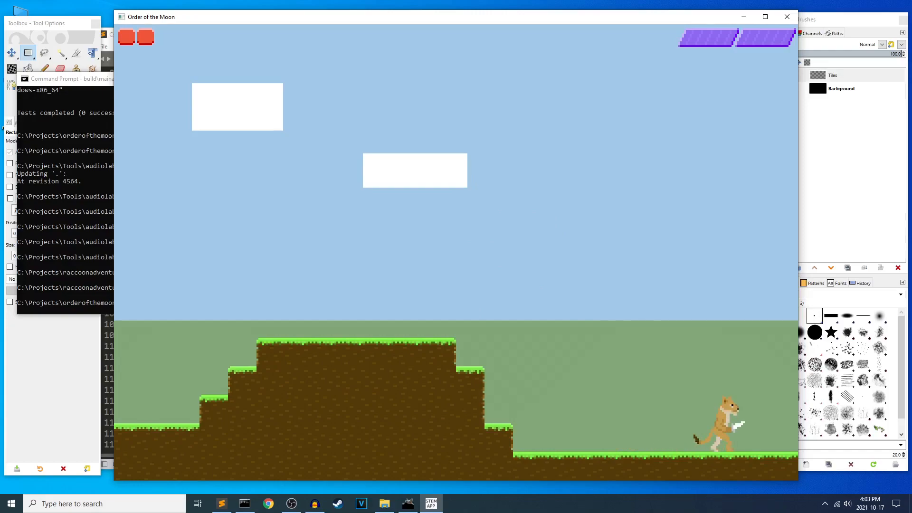
key(Right)
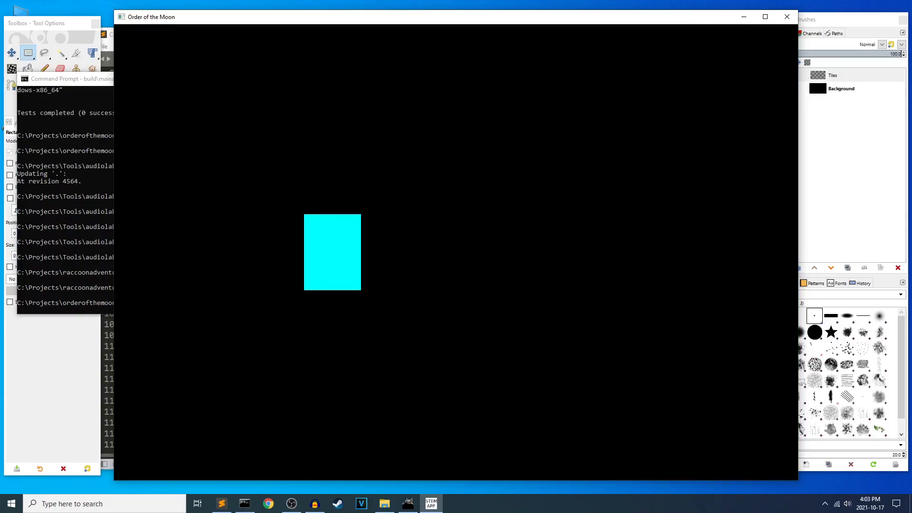
Jump around the dark room's floating grass blocks and face the lower red diamond from the block nearest it.
key(Left)
key(Right)
key(z)
key(Left)
key(z)
key(Right)
key(Left)
key(z)
key(z)
key(z)
key(Right)
key(Left)
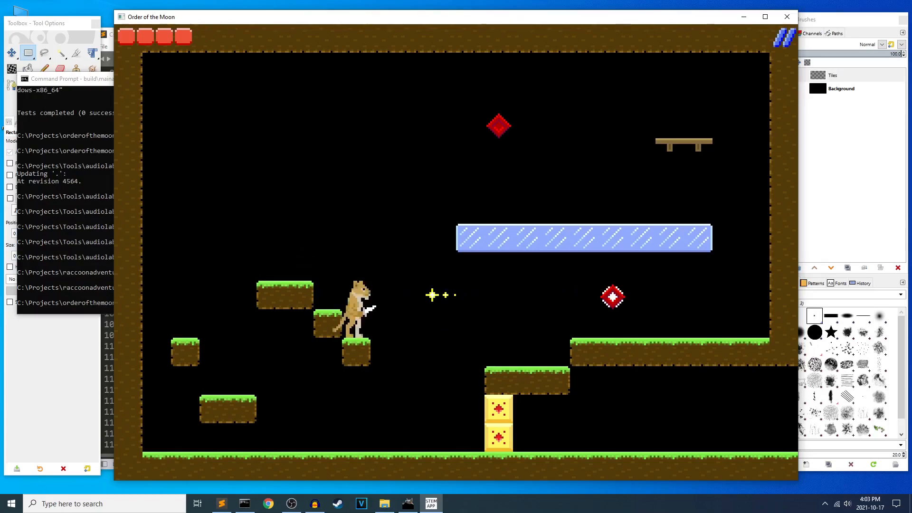
Strike at the lower red diamond's star shots from the grass blocks and heal between shots.
key(x)
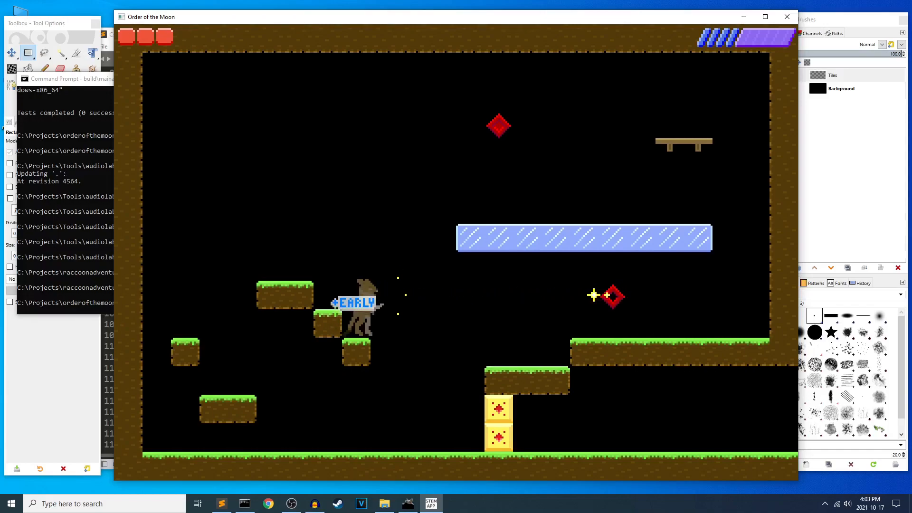
key(x)
key(space)
key(Left)
key(c)
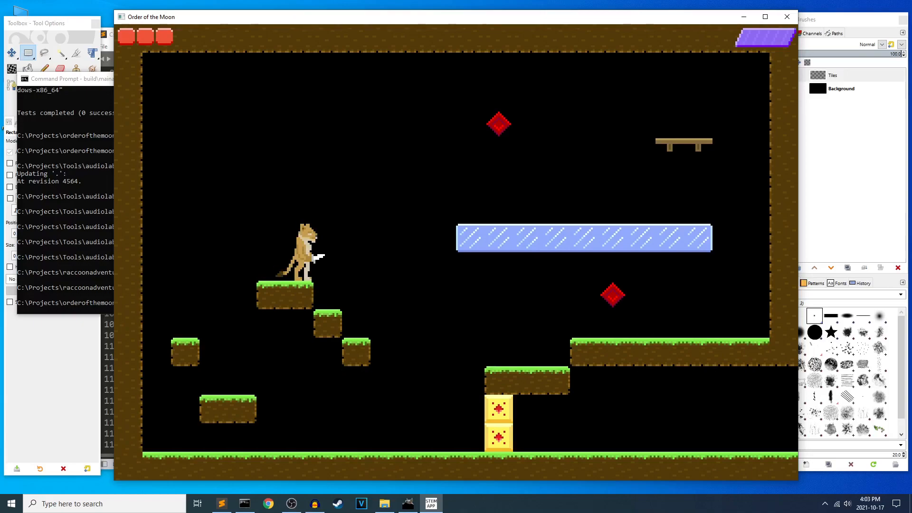
key(c)
key(Left)
key(Right)
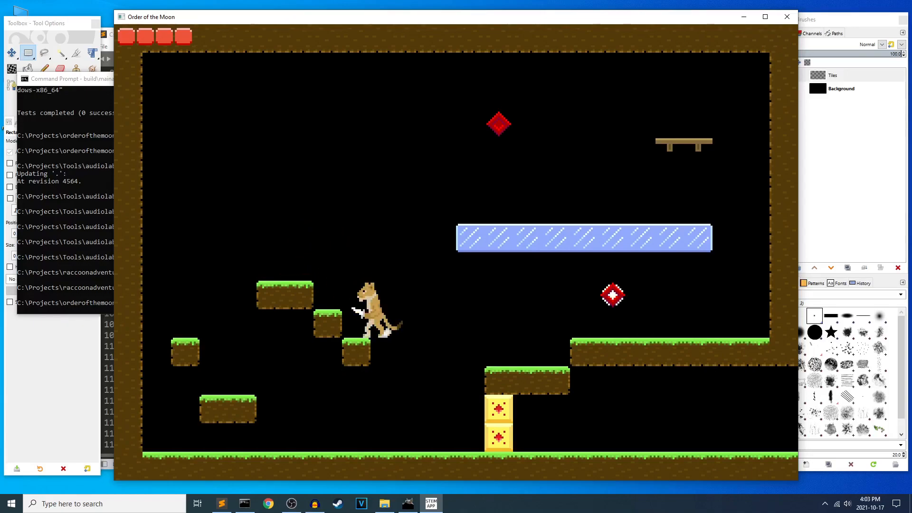
key(x)
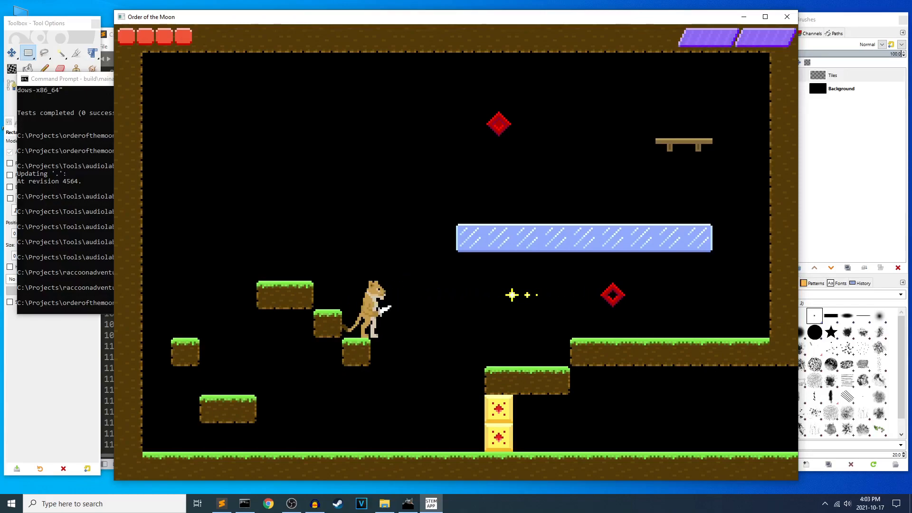
Drop to the ground and maneuver with jumps and attacks to destroy the lower red diamond.
key(Right)
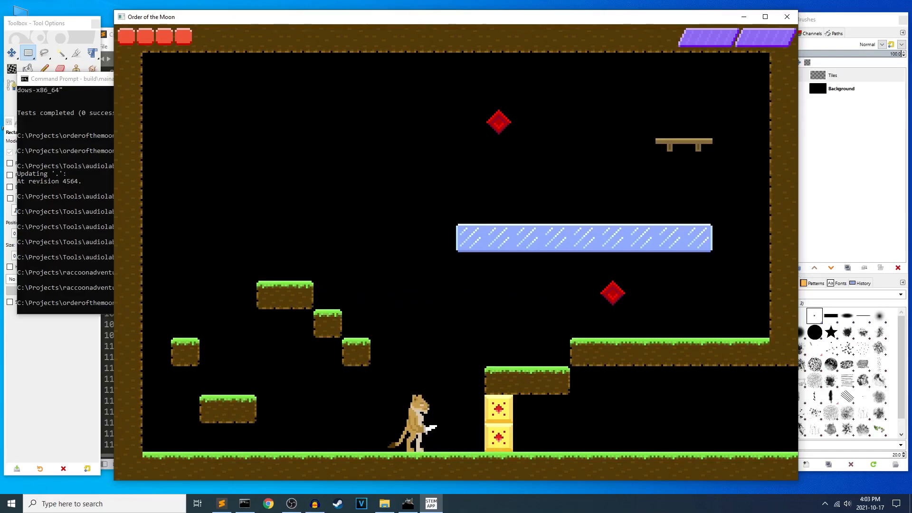
key(Left)
key(Right)
key(space)
key(Left)
key(Right)
key(Left)
key(Left)
key(Right)
key(space)
key(Right)
key(space)
key(x)
key(Left)
key(Right)
Jump onto the ice platform and slide the character back and forth along it.
key(Left)
key(space)
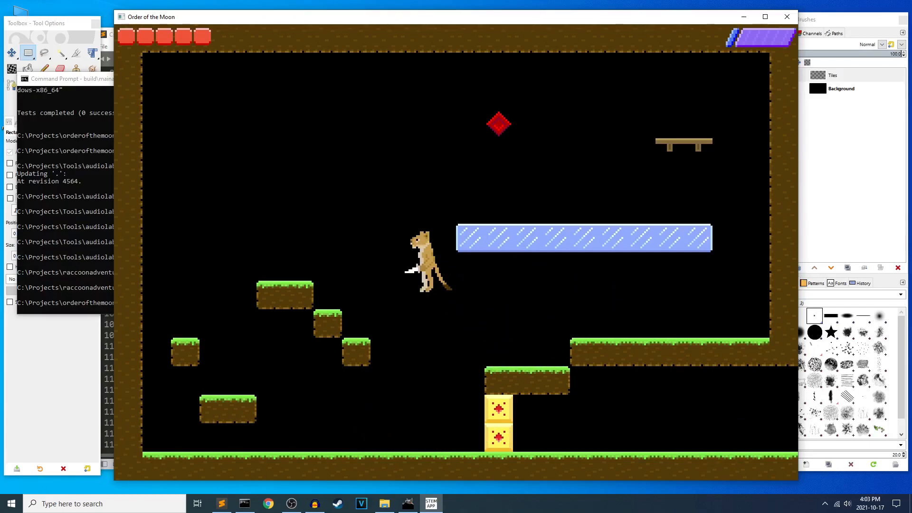
key(space)
key(space)
key(Right)
key(space)
key(Left)
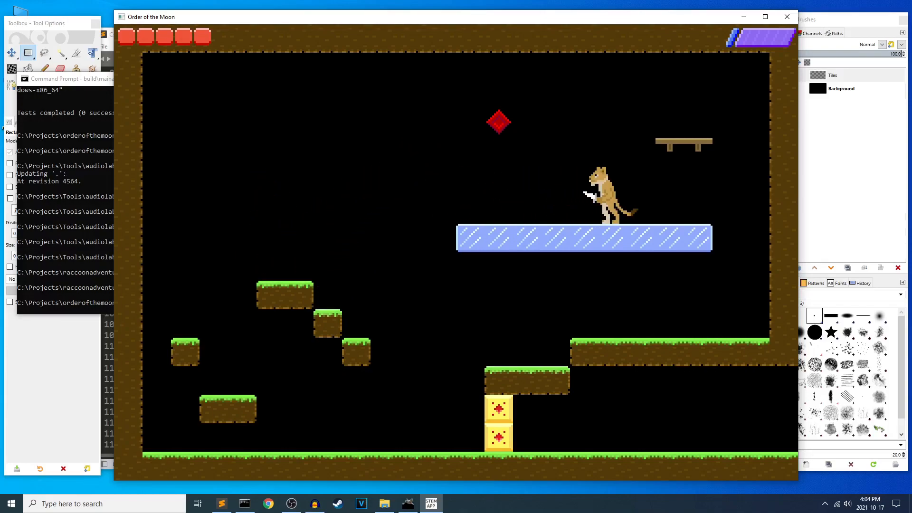
key(Right)
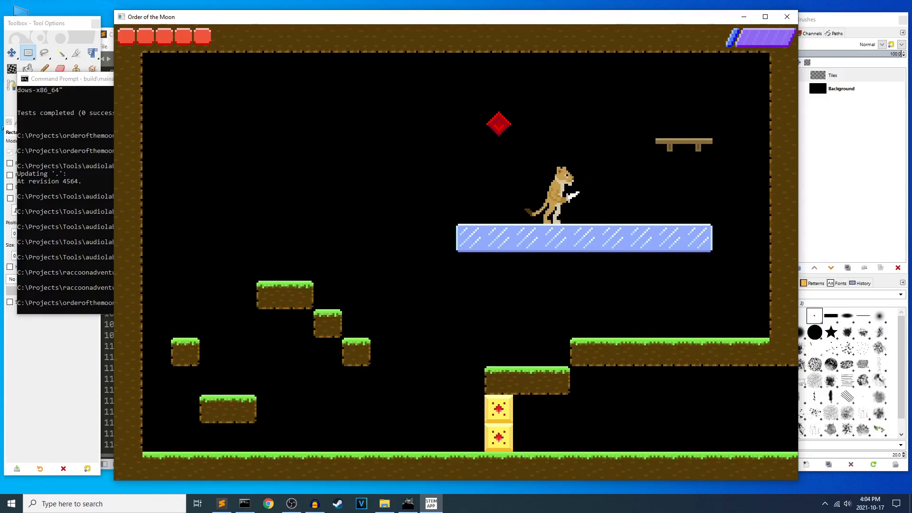
key(Left)
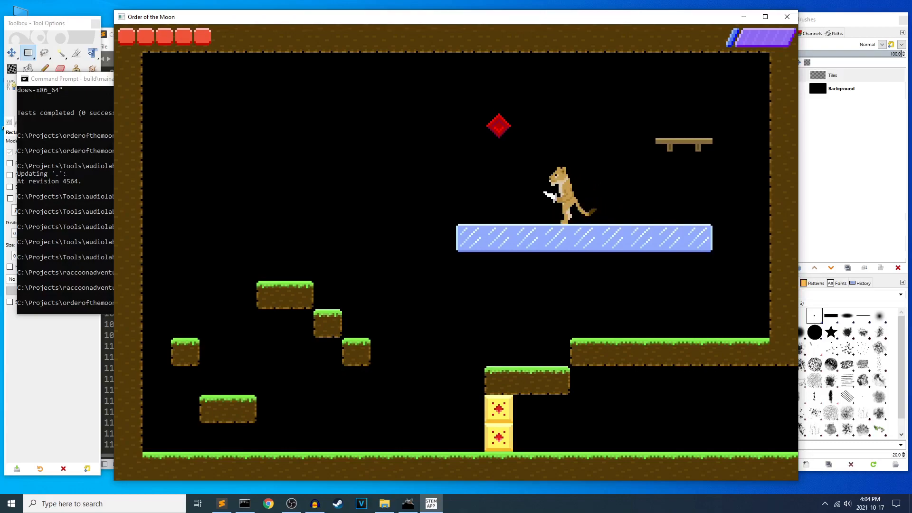
key(Right)
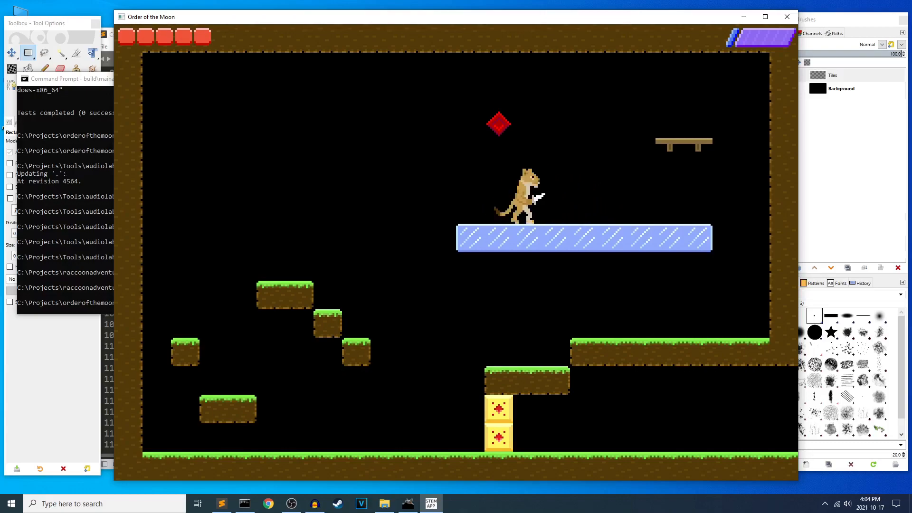
Jump from the ice platform and strike the upper red diamond until it is destroyed.
key(space)
key(x)
key(Left)
key(space)
key(x)
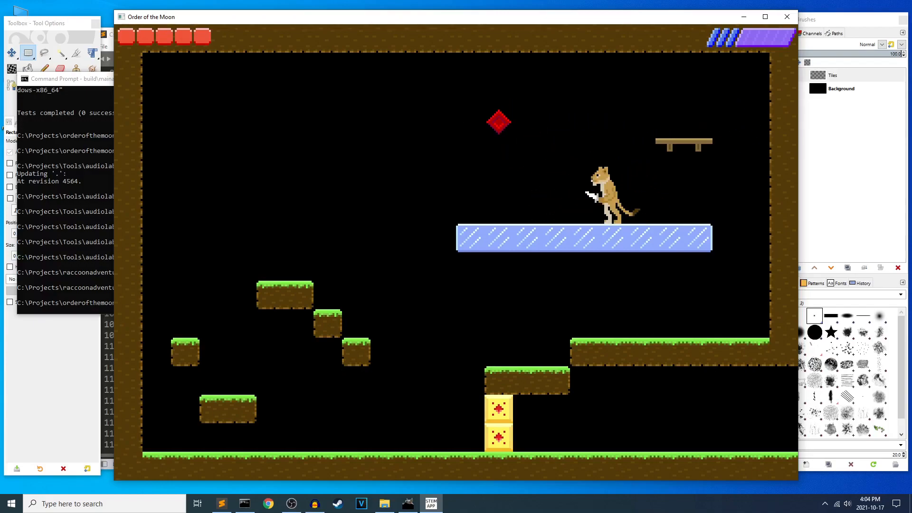
key(Left)
key(space)
key(x)
Drop from the ice platform and walk through the opened yellow-block gate toward the passage beneath the grass ledge.
key(space)
key(Right)
key(Right)
key(Left)
key(Right)
key(Right)
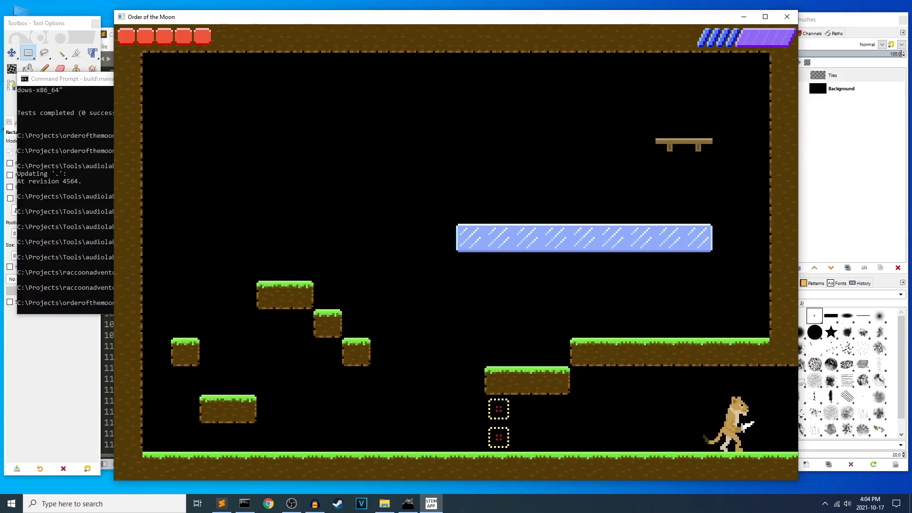
Enter the room with the spikes and fight the green slimes with jumps and attacks near its entrance.
key(Right)
key(space)
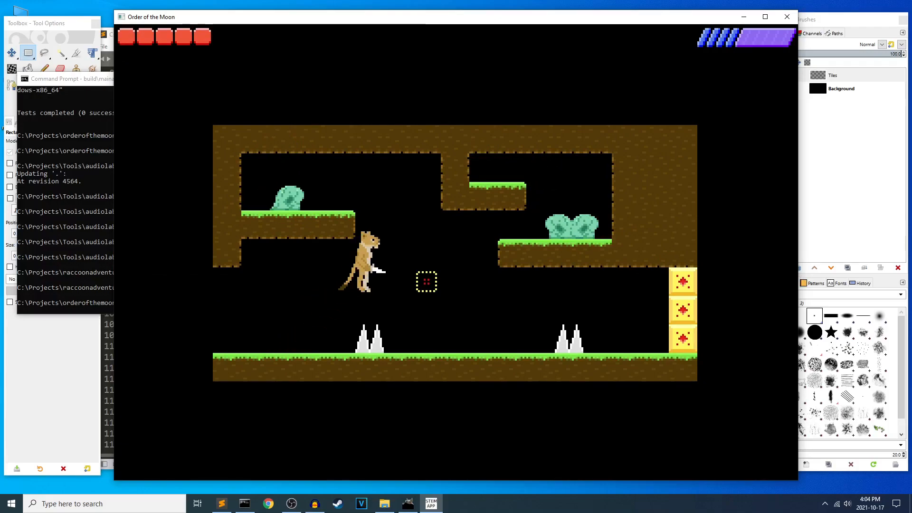
key(space)
key(x)
key(Left)
key(space)
key(Left)
key(space)
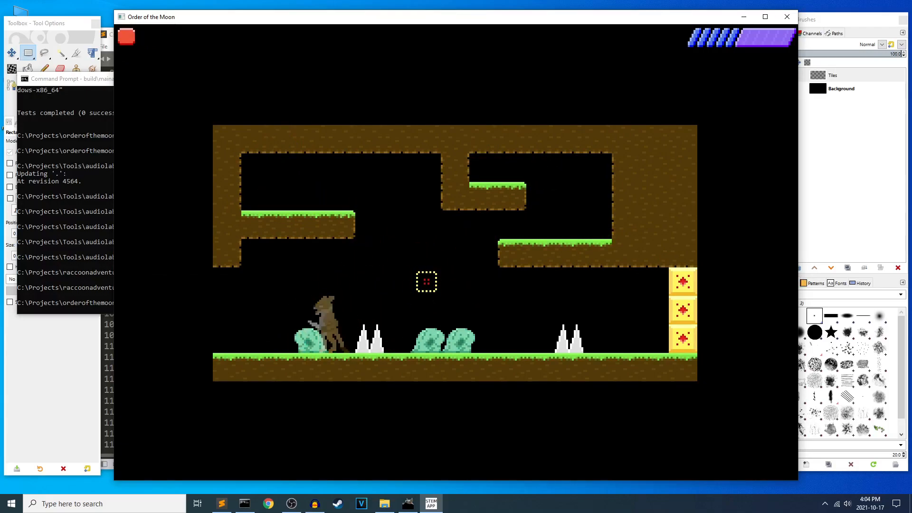
Strike the slime between the entrance and the first spikes, turning back toward the two remaining slimes.
key(x)
key(Left)
key(Right)
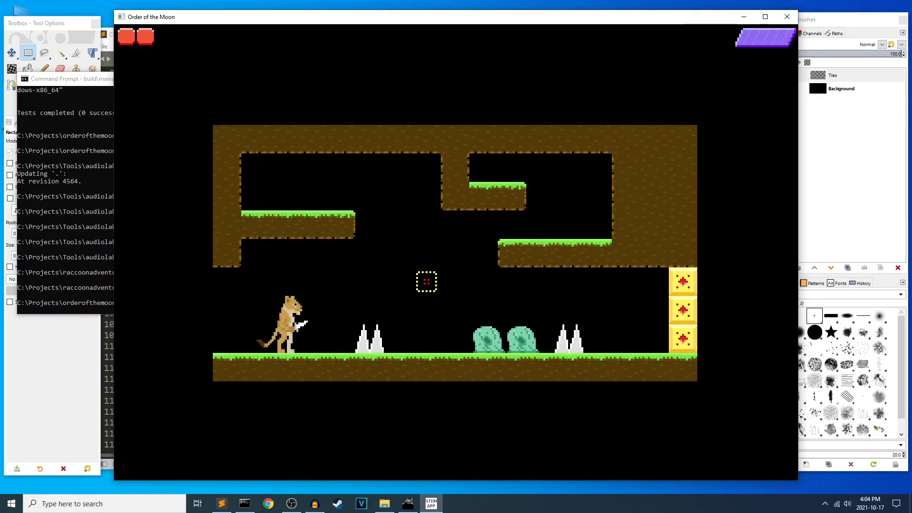
key(Right)
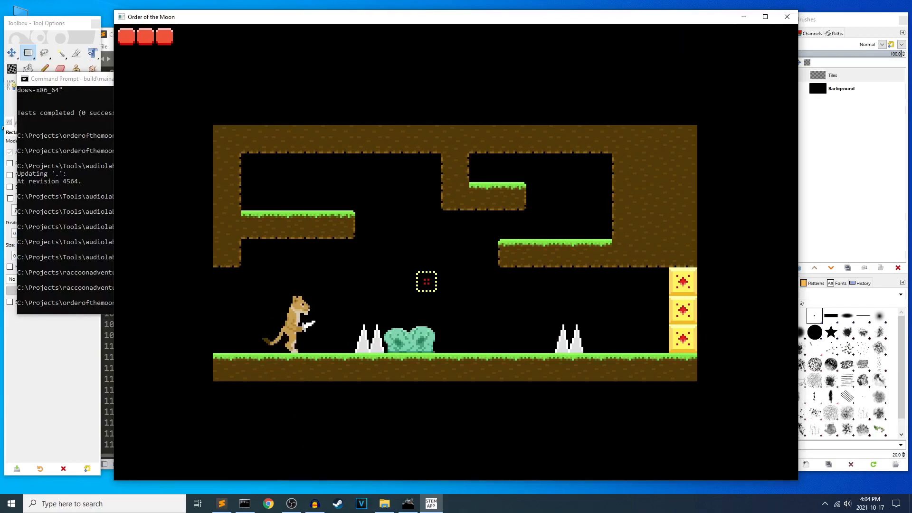
Leap over the first spikes, crouch and strike the two remaining slimes until they burst.
key(Right)
key(space)
key(Right)
key(Down)
key(x)
key(x)
key(x)
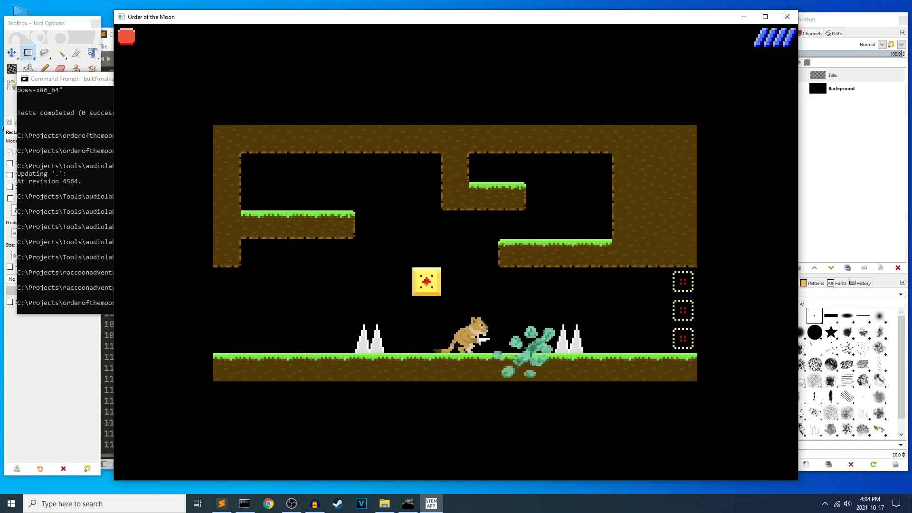
Jump over the second spikes and walk through the opened yellow-block gate into the next room.
key(Left)
key(Right)
key(space)
key(Right)
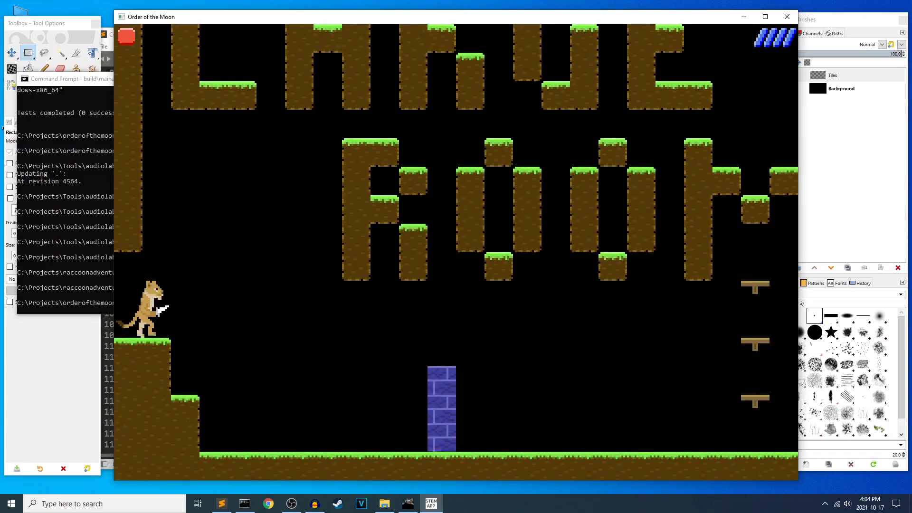
Descend the grass steps, break the blue brick column and walk past it.
key(Right)
key(space)
key(Left)
key(space)
key(x)
key(Right)
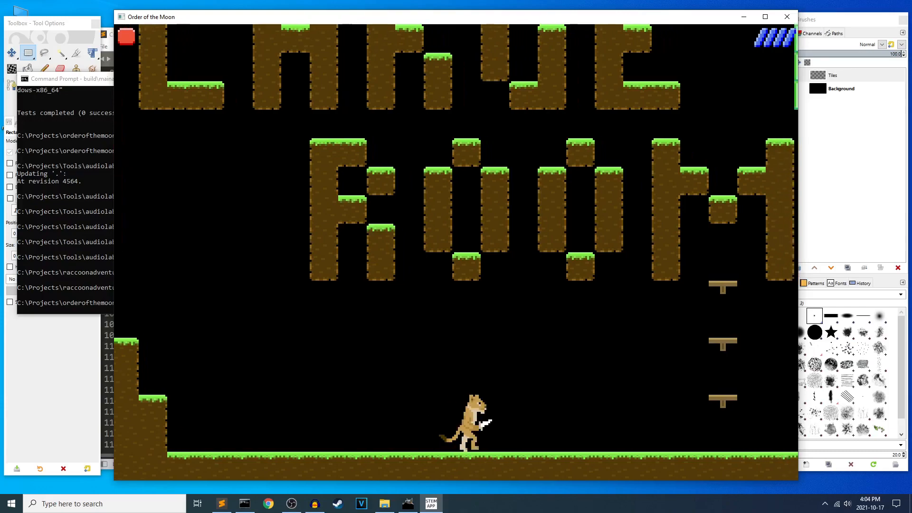
Cross the room and jump up to the grass ledge in front of the closed green-block gate.
key(space)
key(Left)
key(space)
key(Right)
key(Left)
key(space)
key(Right)
key(Right)
key(space)
key(Left)
key(space)
key(Right)
key(space)
key(Left)
key(space)
key(Right)
key(space)
key(Left)
key(space)
Climb from the gate ledge to the floating grass block beside the row of green block outlines.
key(Right)
key(space)
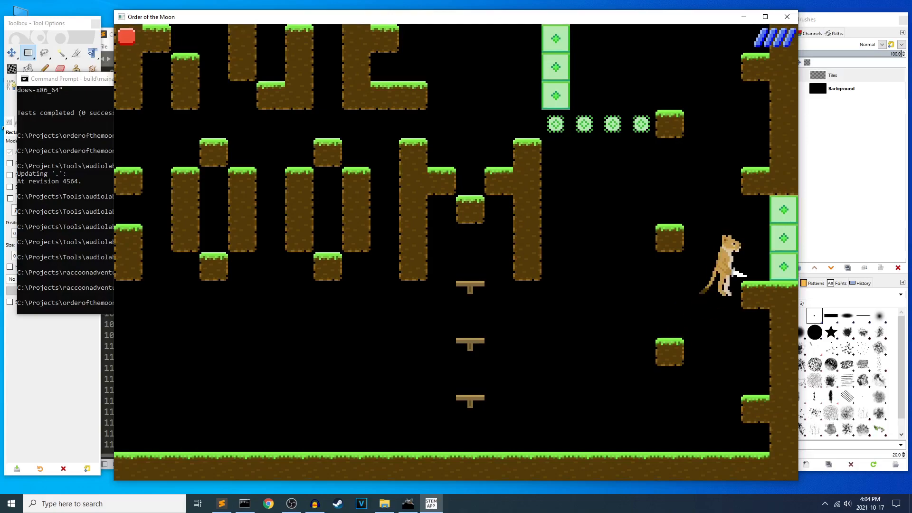
key(Left)
key(space)
key(Right)
key(space)
key(Left)
key(space)
key(Right)
key(space)
key(Left)
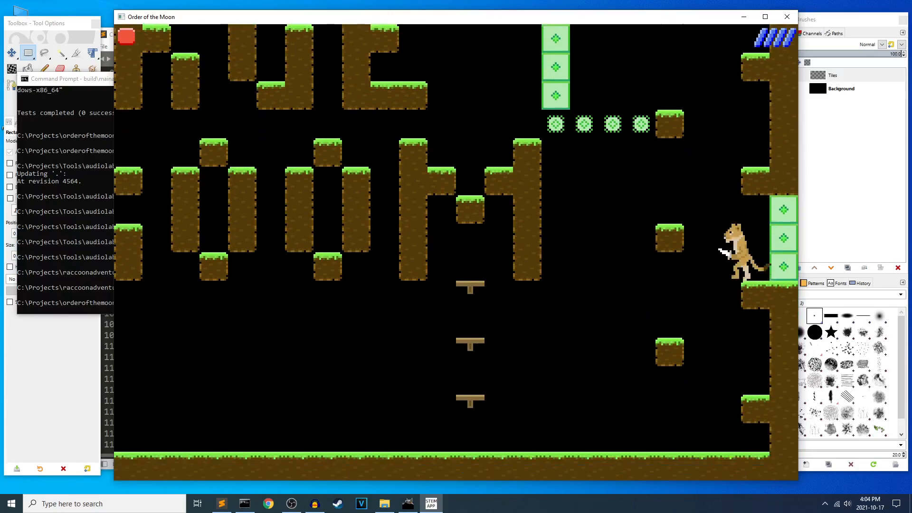
key(space)
key(Right)
key(space)
key(Left)
key(space)
key(Right)
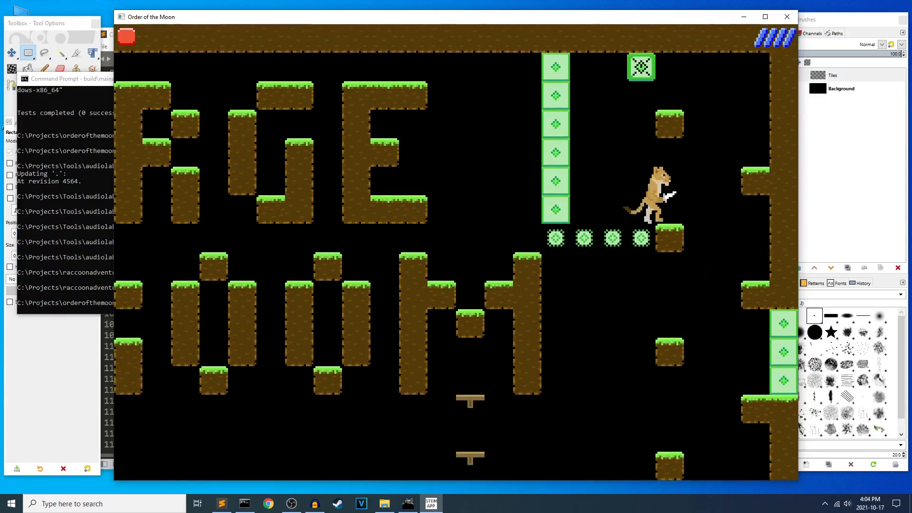
Jump between the upper blocks and ledge to reach the green switch near the ceiling and strike it.
key(space)
key(Left)
key(space)
key(Right)
key(space)
key(Left)
key(space)
key(Right)
key(space)
key(Left)
key(space)
key(x)
Move away from the green switch and jump across to the M-shaped grass blocks.
key(Right)
key(Left)
key(space)
key(space)
key(Right)
key(Left)
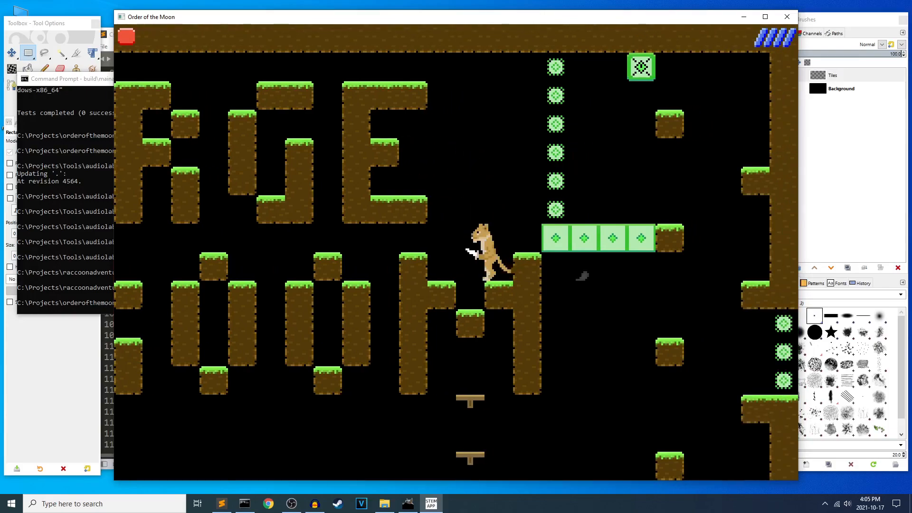
Jump across the top of the M-shaped blocks and cross the green-block bridge to the floating grass block.
key(space)
key(space)
key(Right)
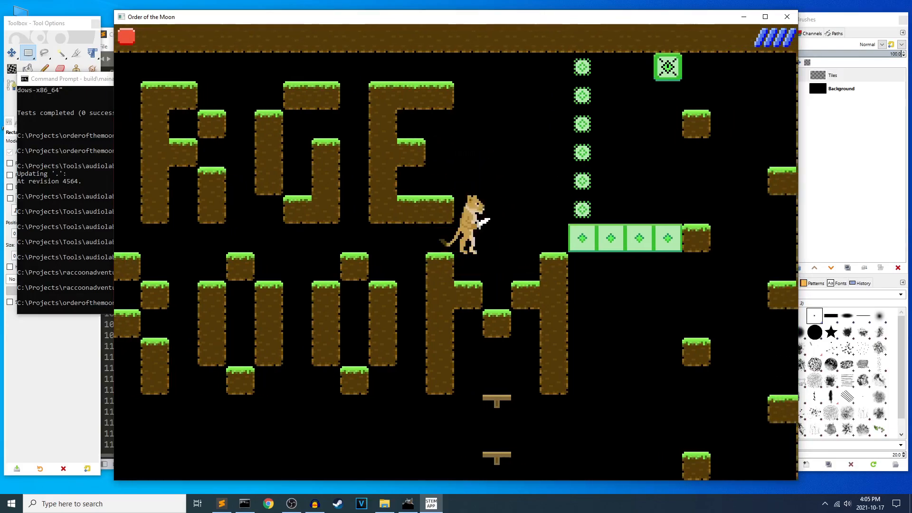
key(space)
key(space)
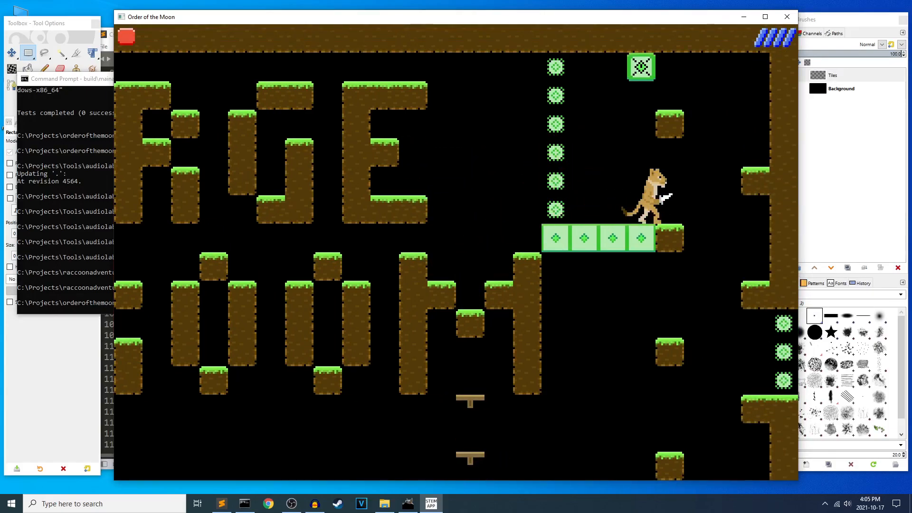
Open the room map and close the Order of the Moon window.
key(Left)
key(Right)
key(m)
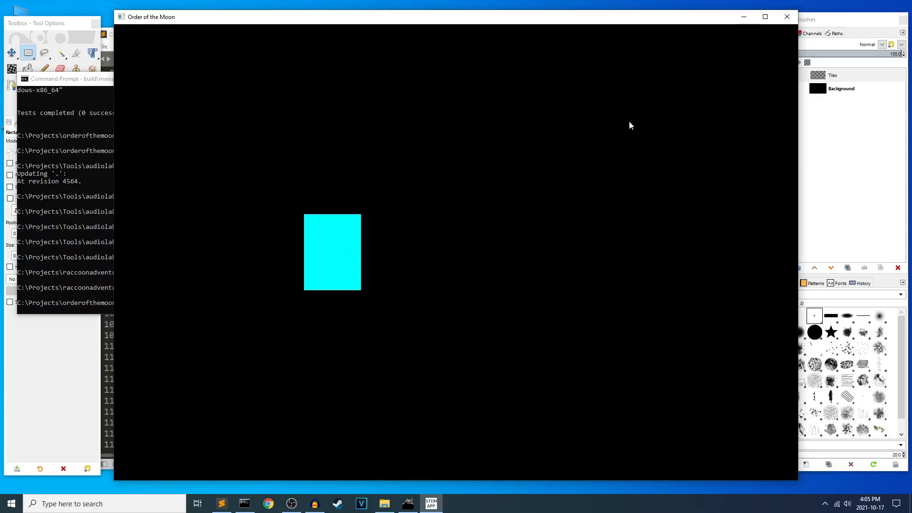
click(787, 17)
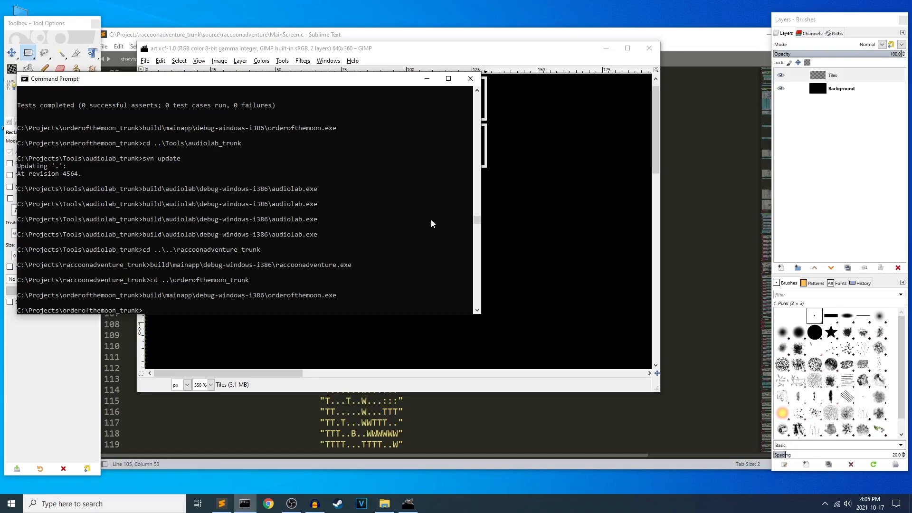
Relaunch build\mainapp\debug-windows-i386\orderofthemoon.exe from the command prompt and move the character below the wooden bridge.
key(Up)
key(Return)
key(Right)
key(Left)
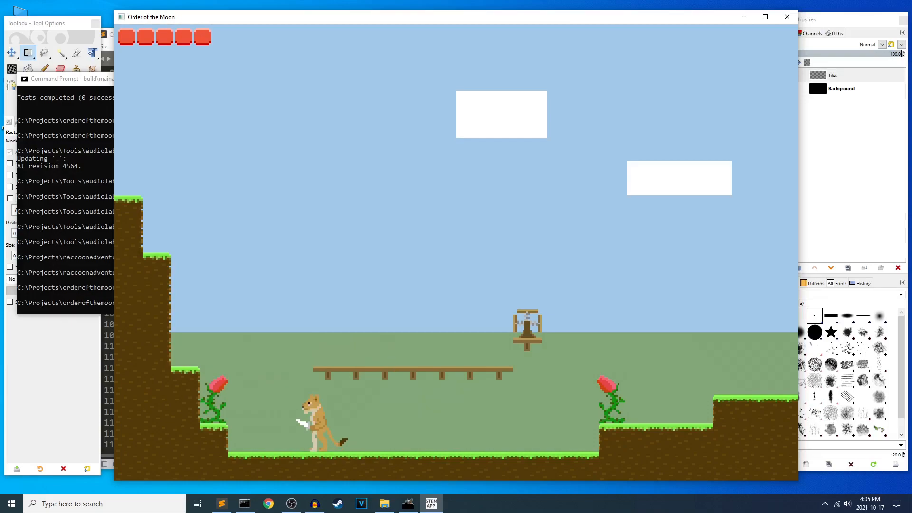
Pace the character back and forth below the wooden bridge between the two red flower plants.
key(Left)
key(Right)
key(Left)
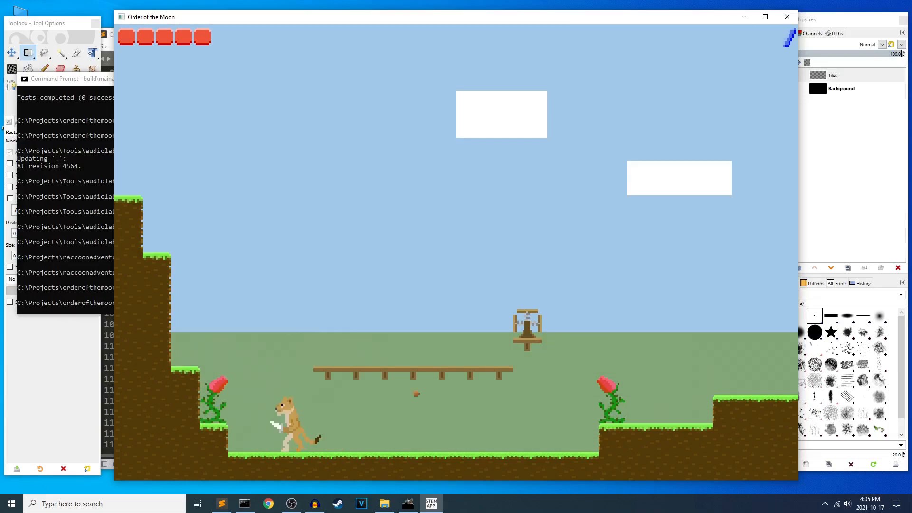
key(Right)
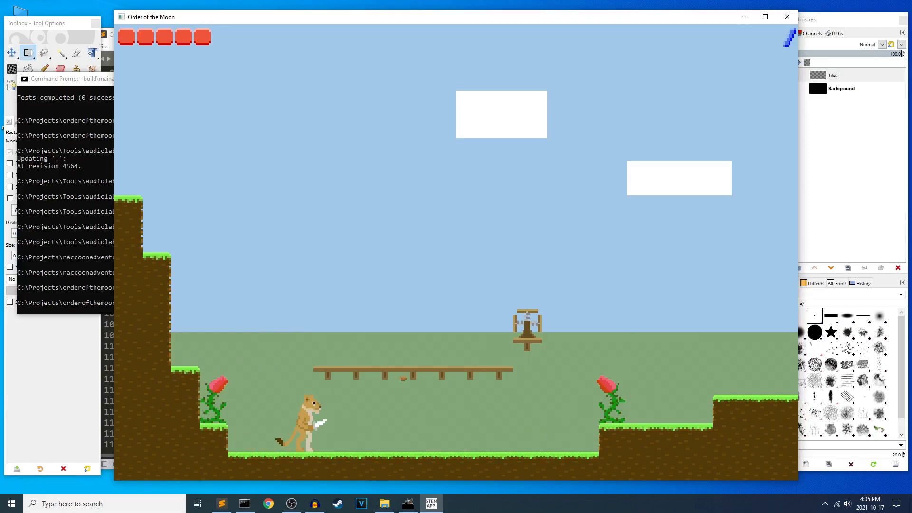
key(Left)
key(Right)
key(Left)
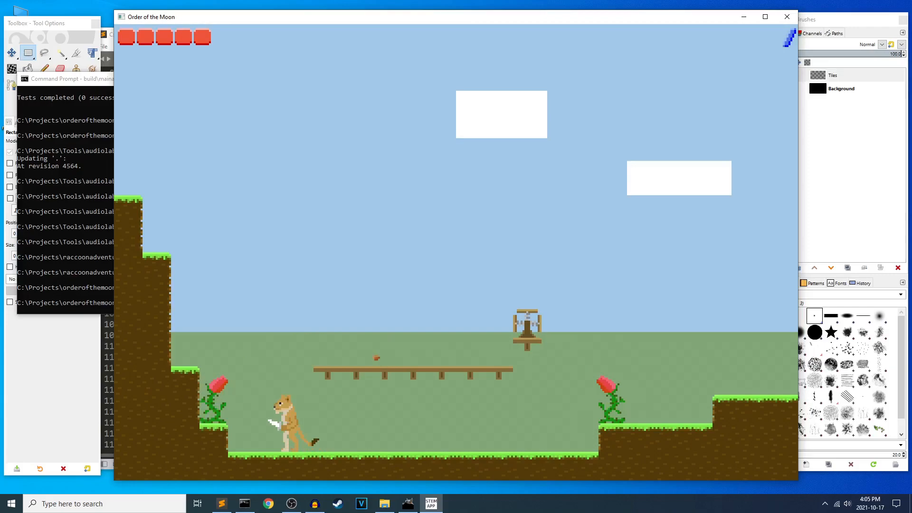
key(Left)
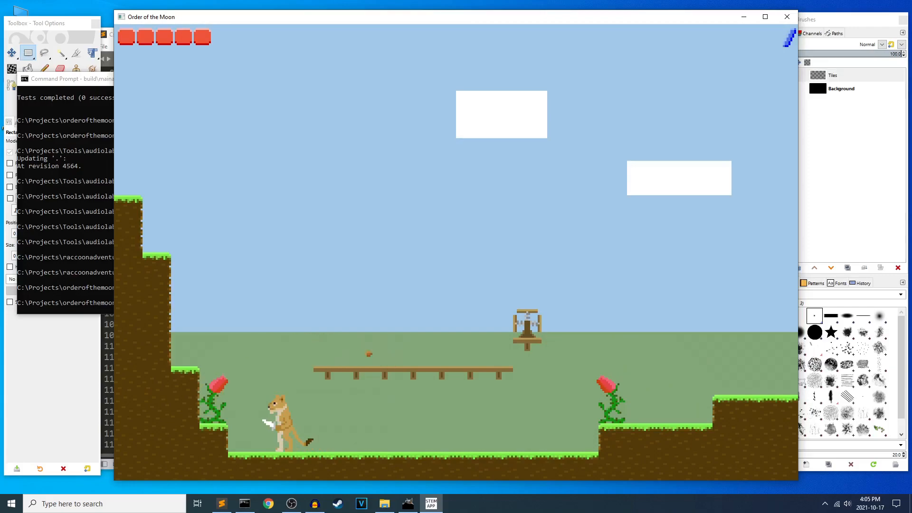
Approach the red flower plant by the stepped cliff and jump up onto its ledge.
key(Left)
key(space)
key(Left)
key(Right)
key(Left)
key(Left)
key(space)
key(Right)
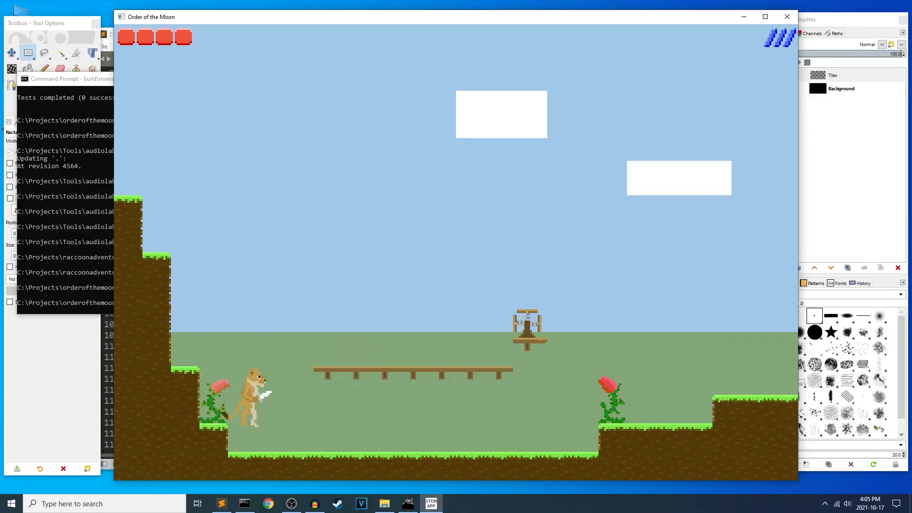
Back the character away from the cliffside flower plant to the ground below the wooden bridge.
key(Left)
key(Right)
key(Left)
key(Left)
key(Right)
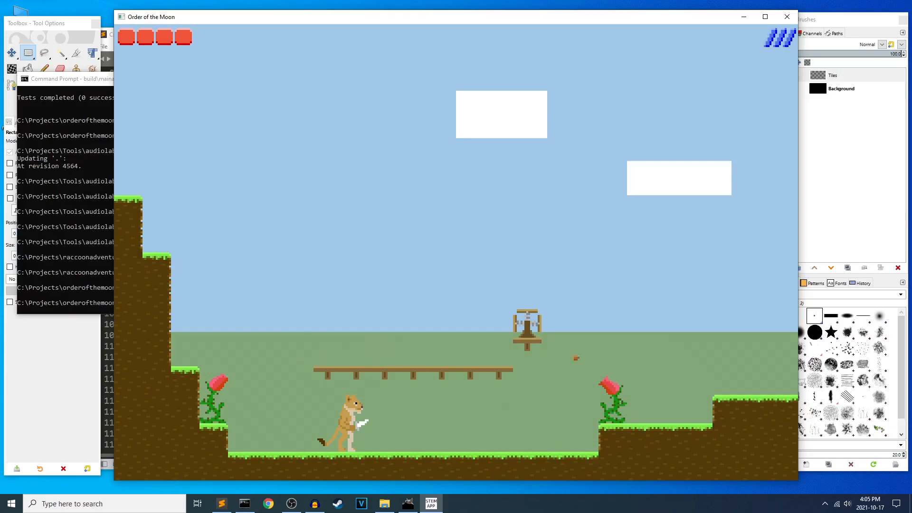
Return to the cliffside flower plant and attack it from the ground and with jumps.
key(Left)
key(Left)
key(x)
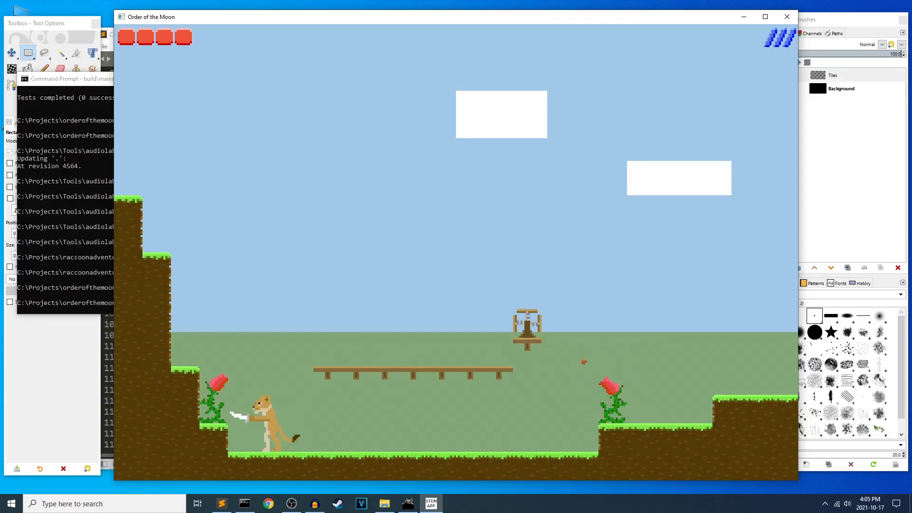
key(x)
key(Right)
key(Left)
key(z)
Keep striking the cliffside flower plant until it is destroyed and turn toward the other plant.
key(Left)
key(z)
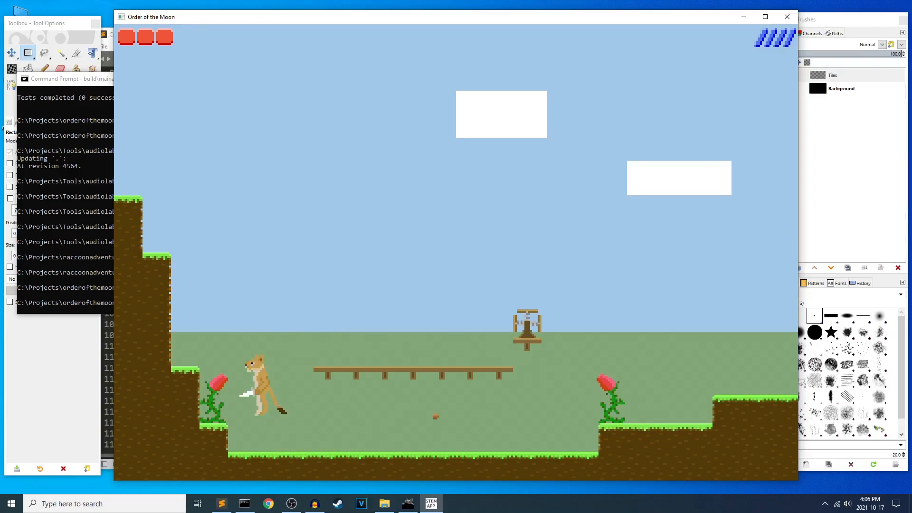
key(Right)
key(Left)
key(x)
key(x)
key(Right)
key(Left)
key(Right)
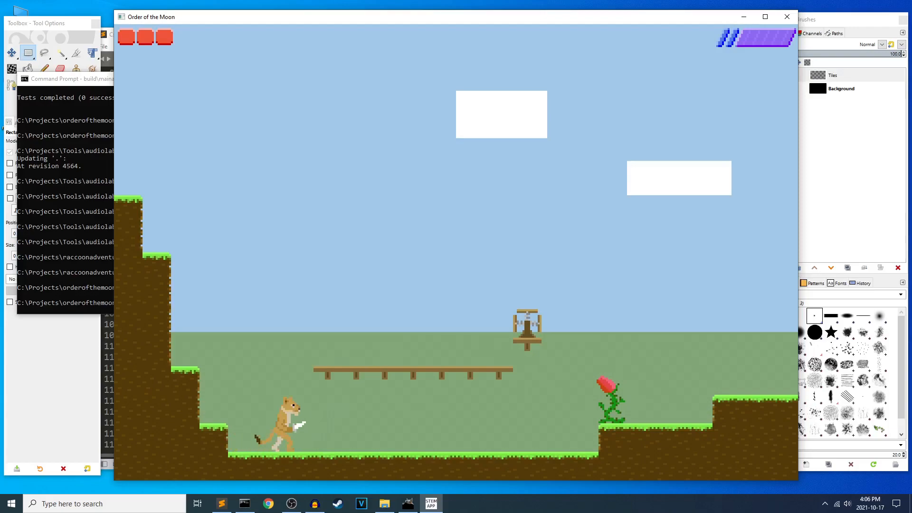
Spend the purple energy charge to restore a heart and walk toward the remaining flower plant.
key(c)
key(Right)
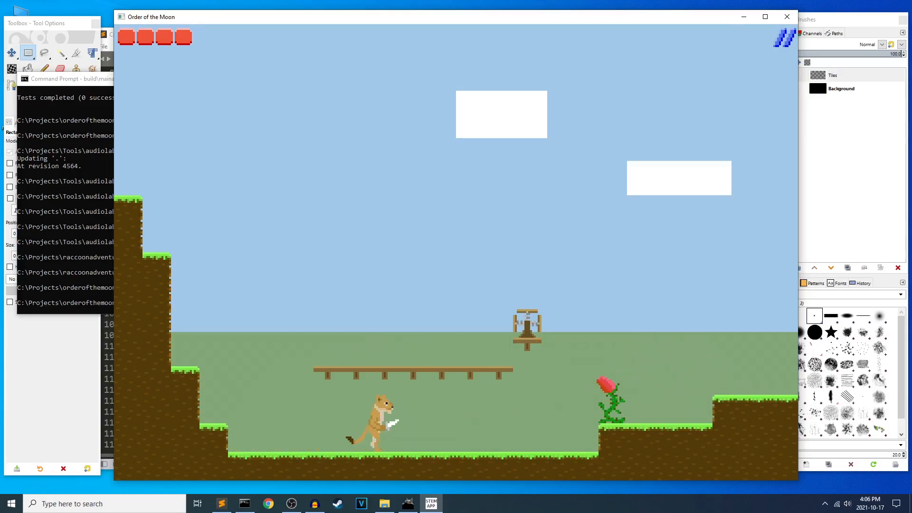
key(Right)
key(Right)
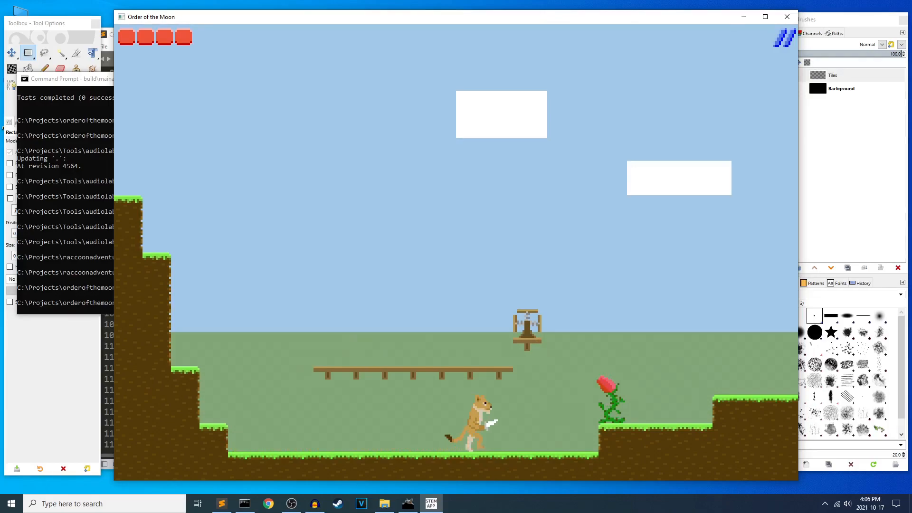
key(Left)
key(Right)
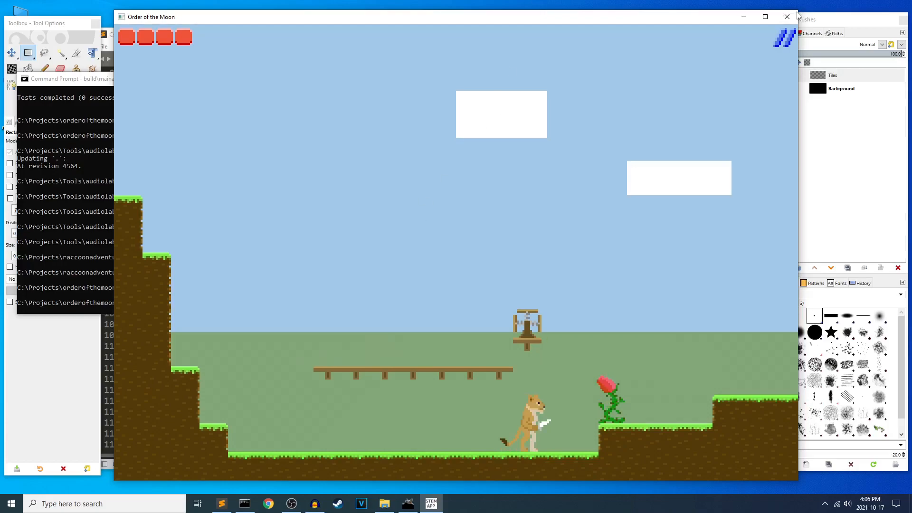
Close the Order of the Moon window, the art.xcf image and GIMP.
click(786, 22)
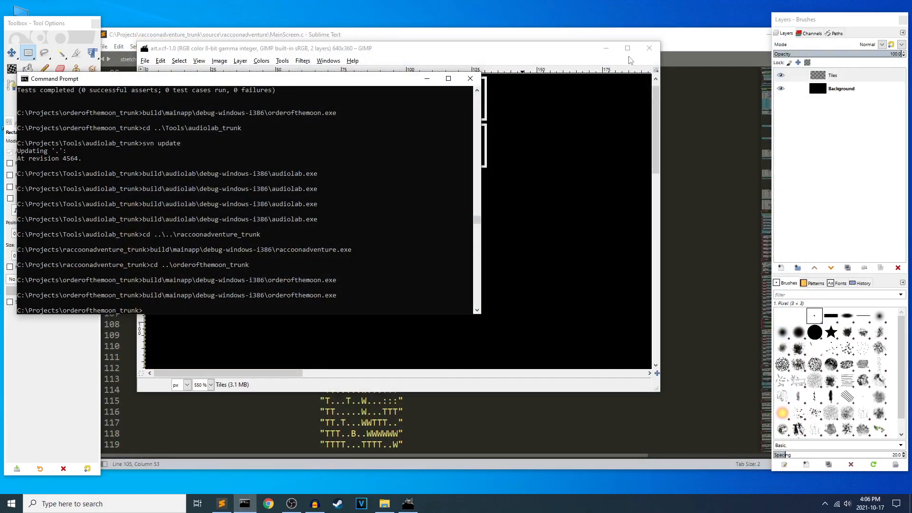
click(649, 48)
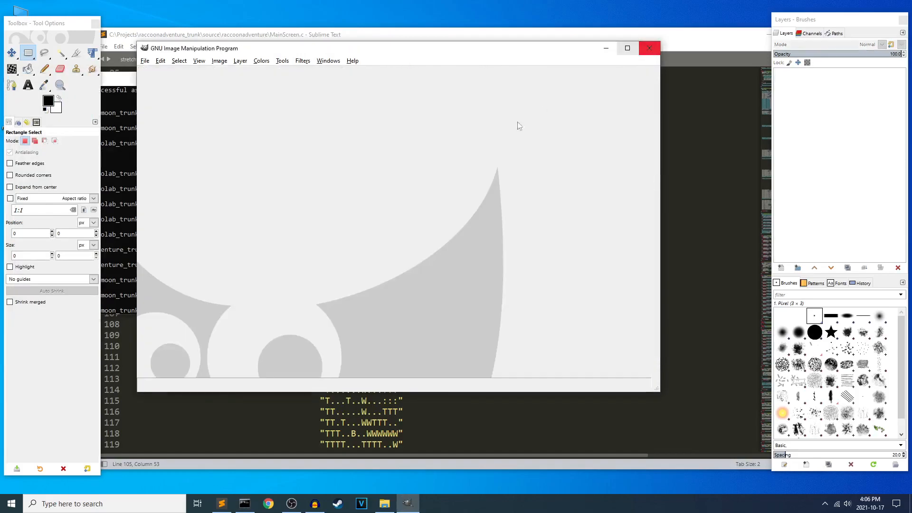
click(649, 48)
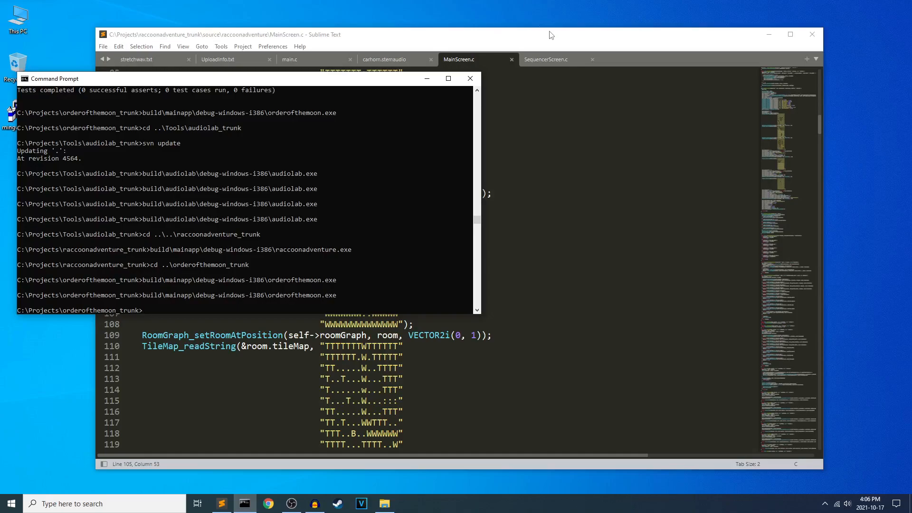
Switch to Chrome and open ludobloom.com in a new tab.
click(518, 45)
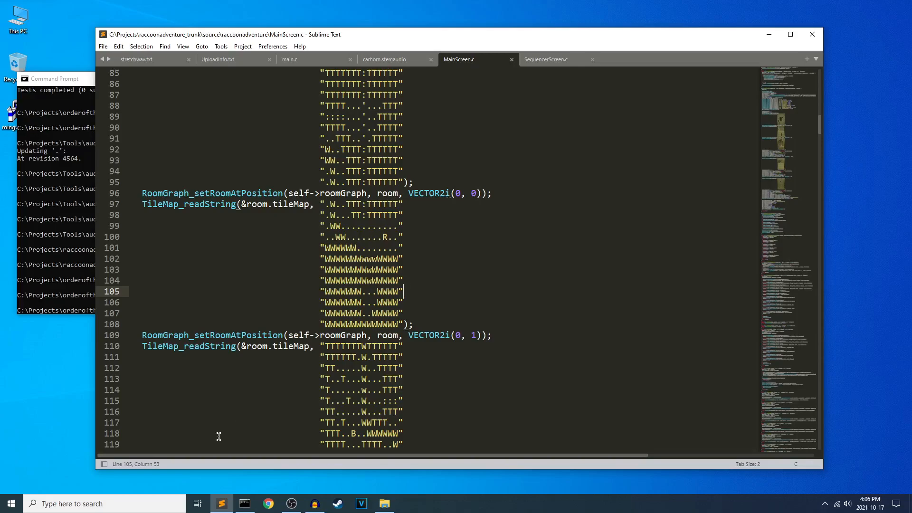
click(268, 504)
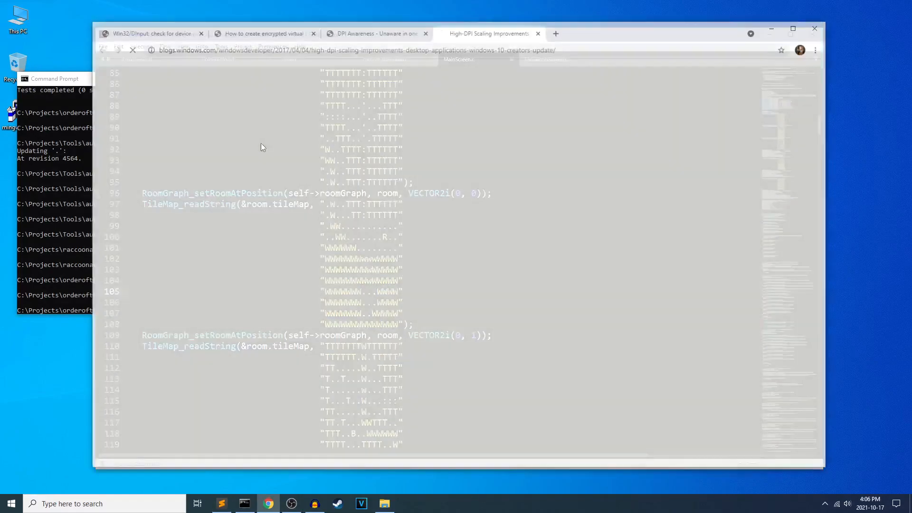
key(ctrl+t)
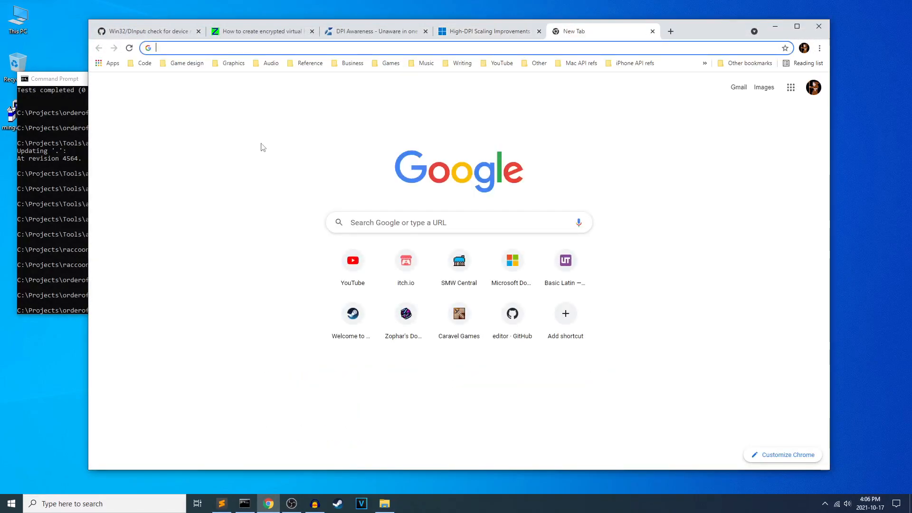
text(ludobloom.)
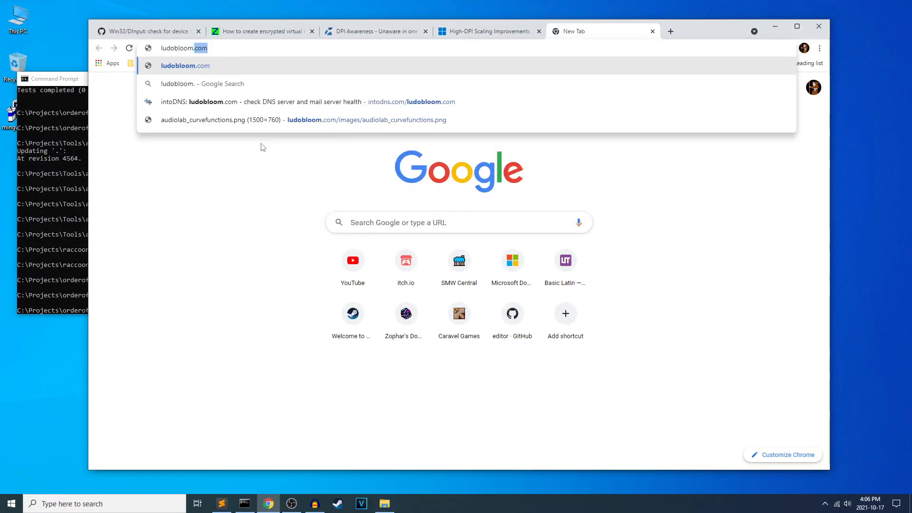
key(Return)
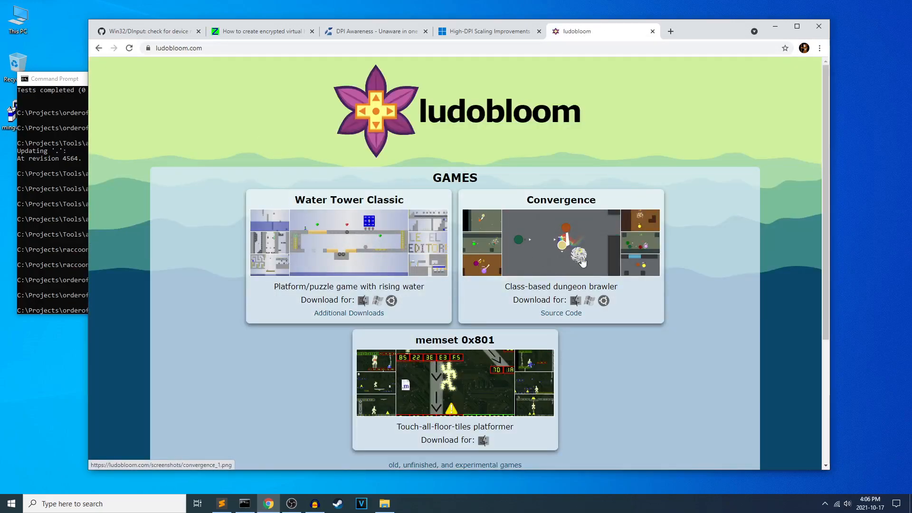
Look over the games on the ludobloom home page and enlarge screenshots of Water Tower Classic and Convergence.
scroll(474, 356, down, 1)
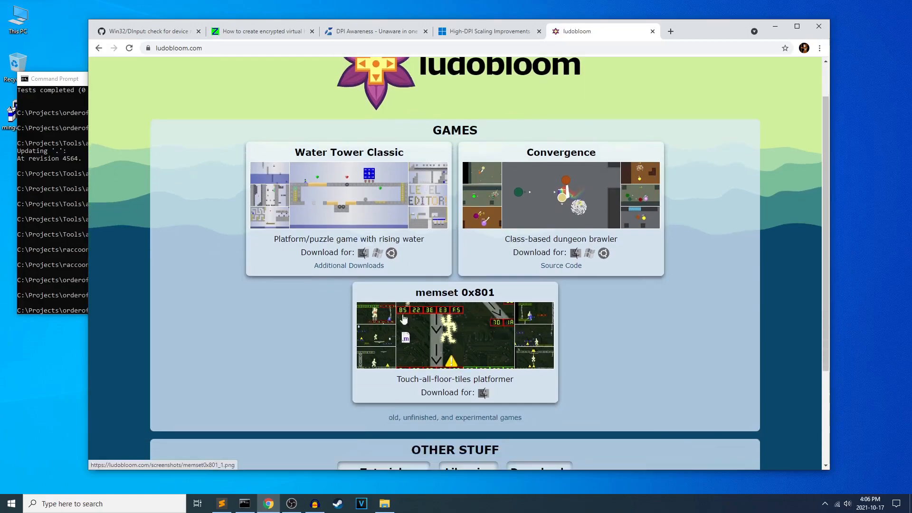
scroll(471, 331, down, 1)
scroll(471, 331, up, 1)
scroll(289, 327, up, 1)
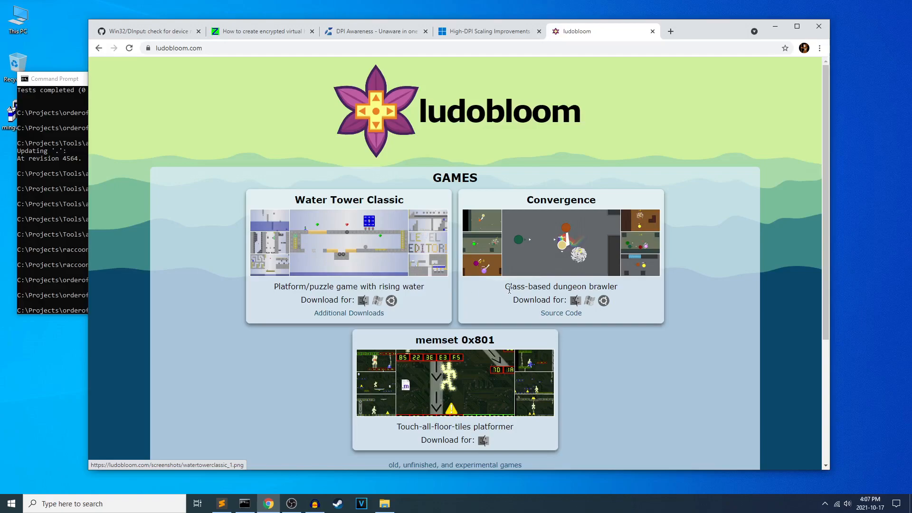
scroll(332, 187, down, 1)
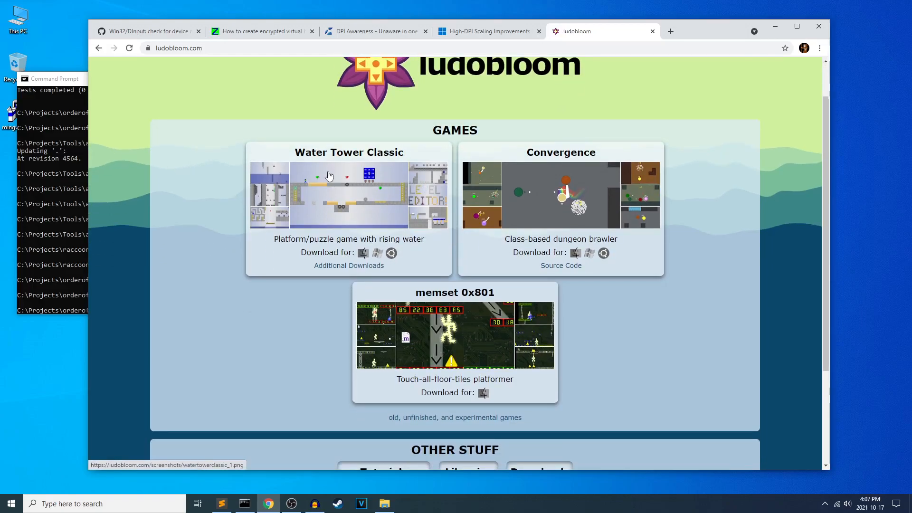
scroll(331, 185, up, 1)
click(339, 243)
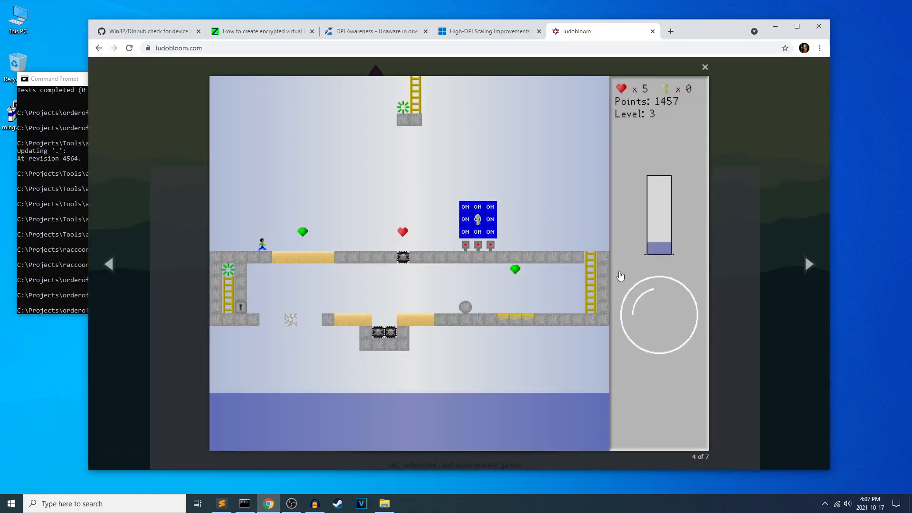
click(377, 260)
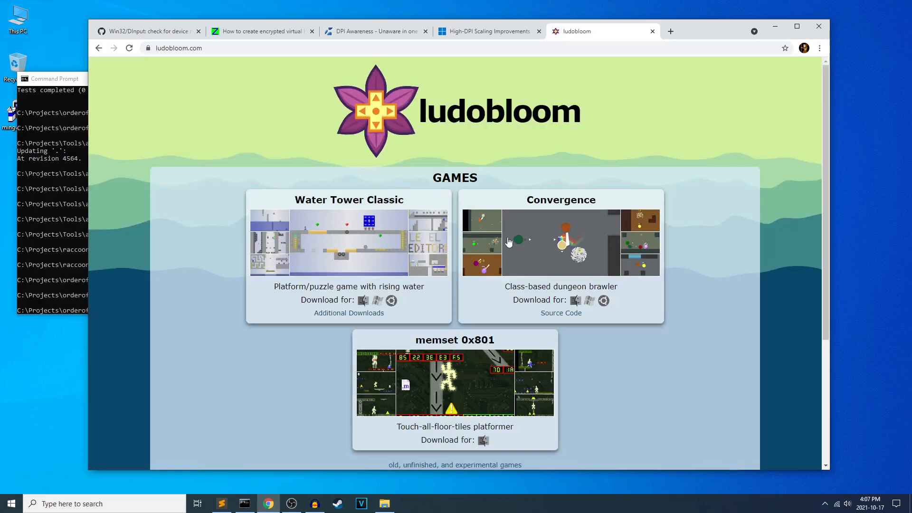
click(412, 236)
click(513, 240)
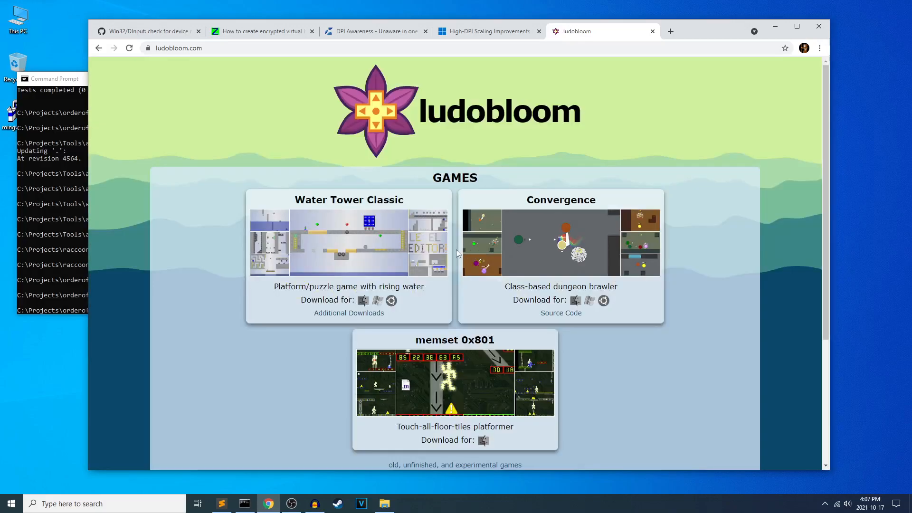
click(512, 244)
click(609, 232)
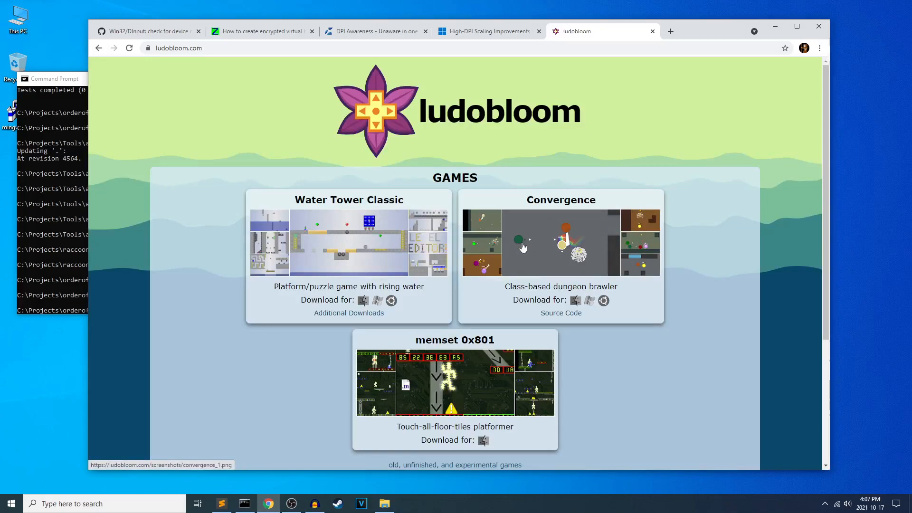
Open the old, unfinished, and experimental games page and look through all the listed games.
scroll(307, 350, down, 2)
scroll(307, 350, down, 1)
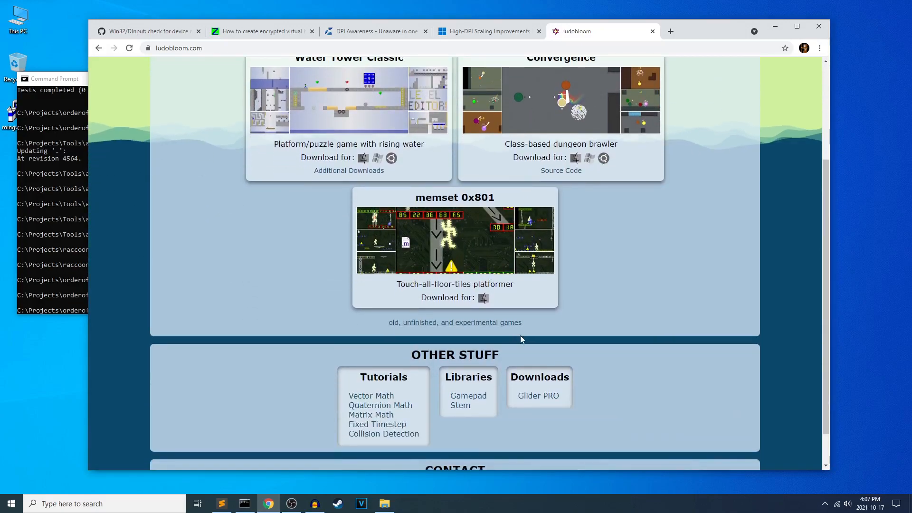
click(470, 320)
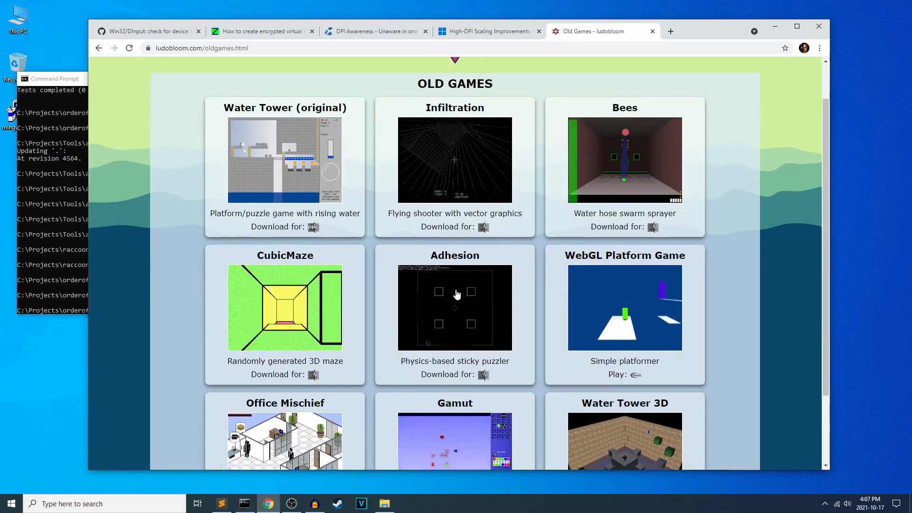
scroll(518, 297, down, 2)
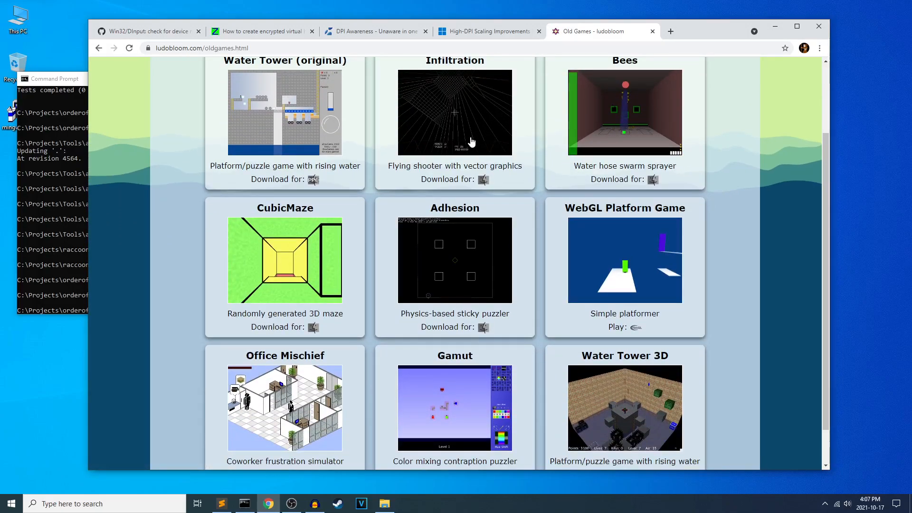
scroll(422, 138, up, 1)
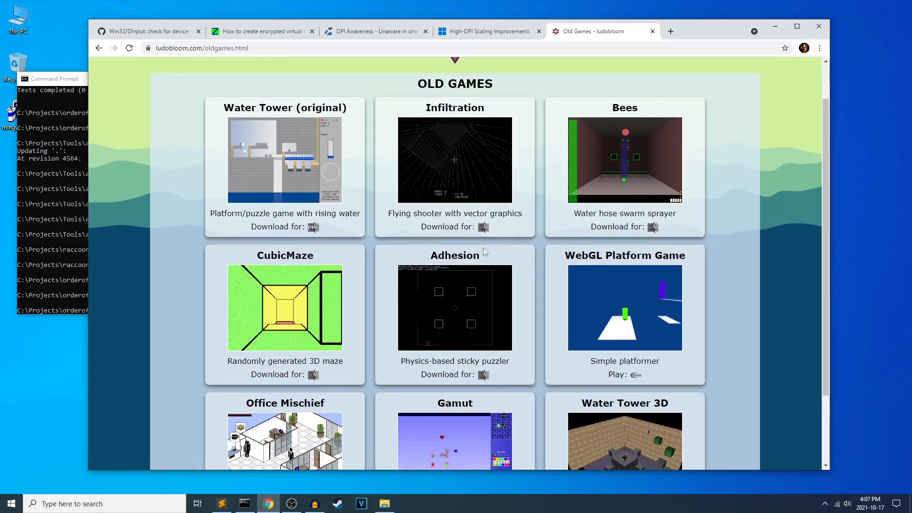
scroll(685, 254, down, 2)
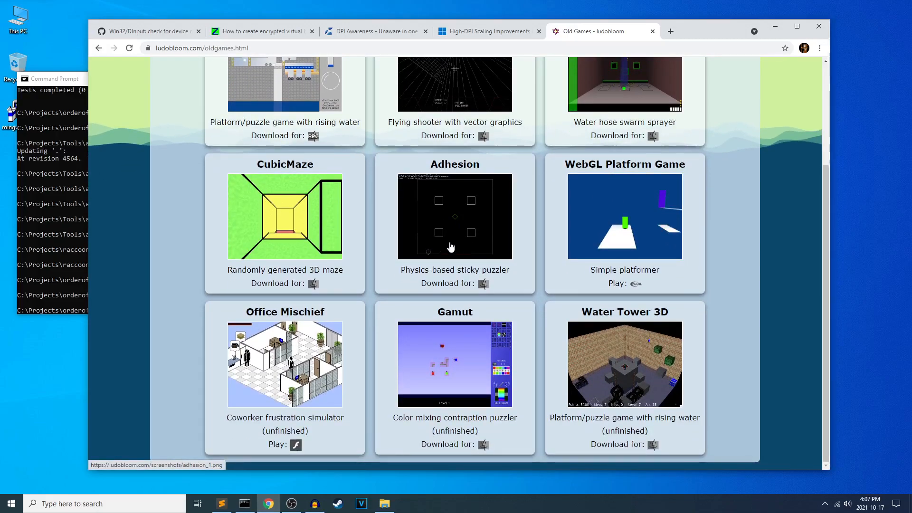
scroll(429, 311, up, 1)
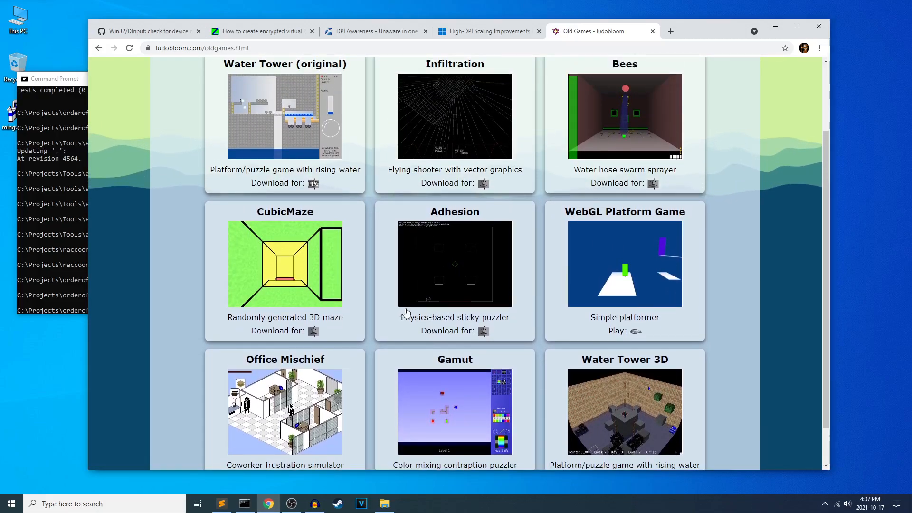
scroll(555, 301, down, 1)
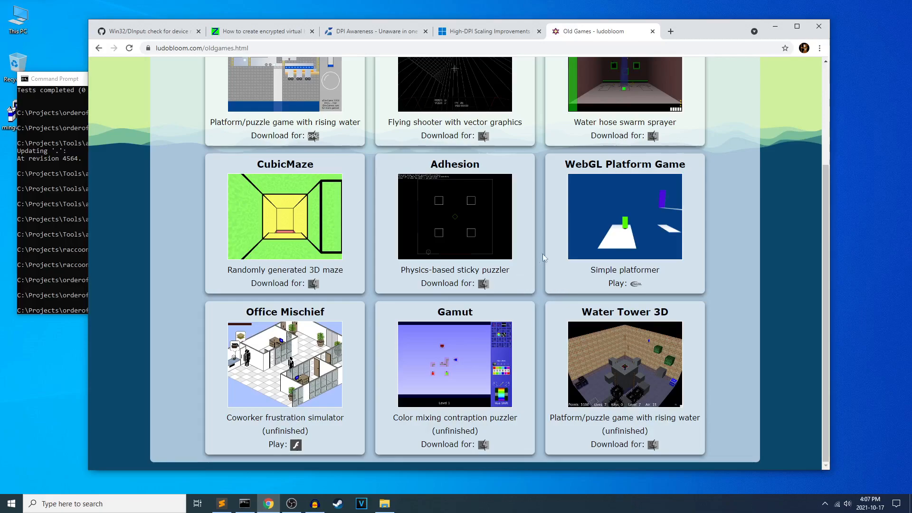
scroll(549, 248, up, 3)
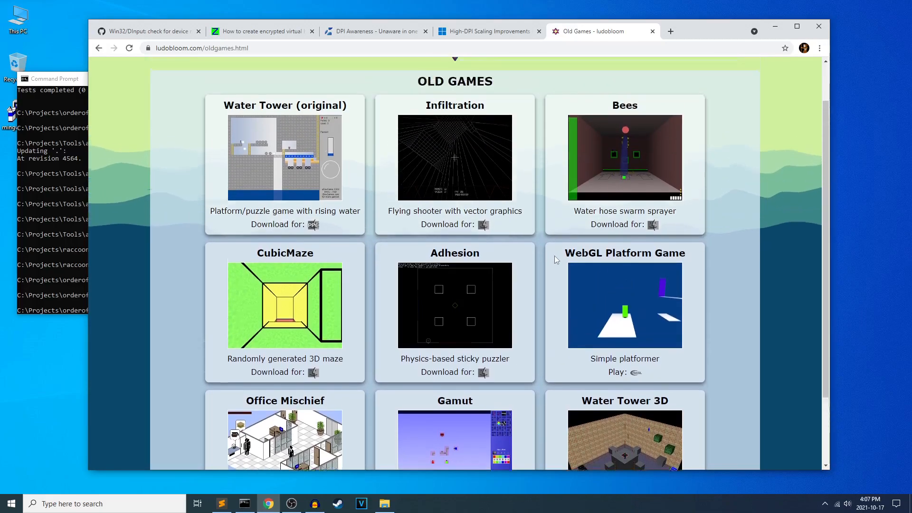
Return to the ludobloom home page and close the browser window.
click(95, 49)
scroll(685, 241, up, 3)
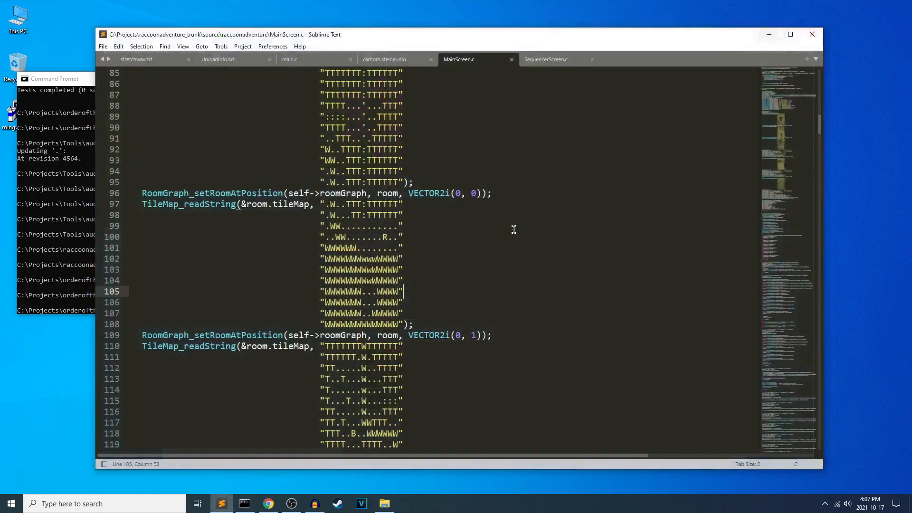
click(818, 26)
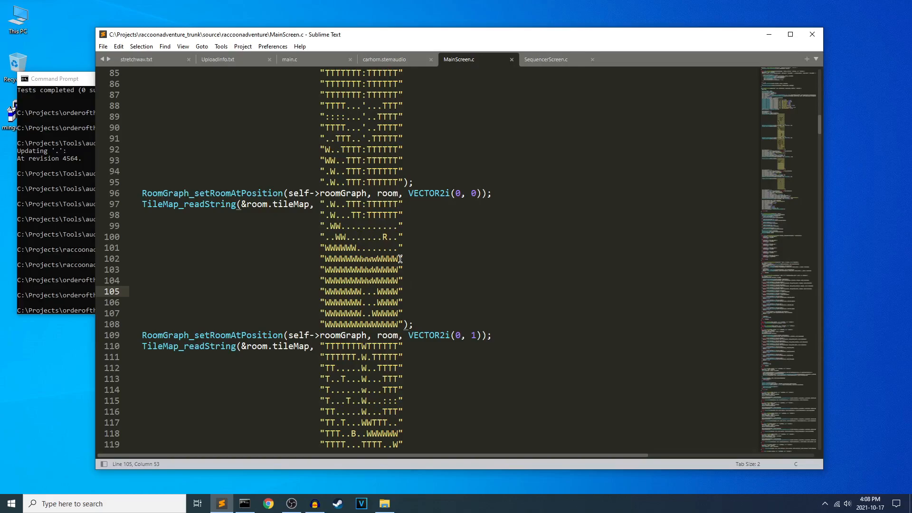
scroll(404, 258, up, 2)
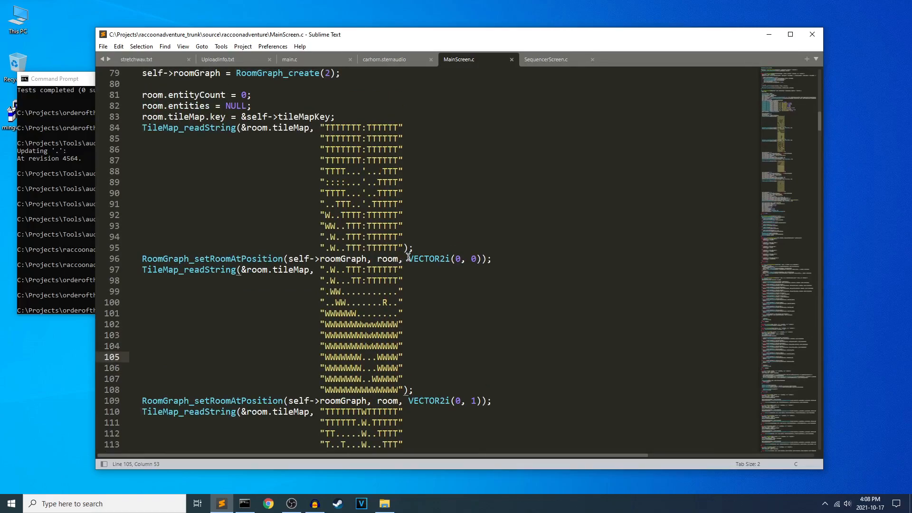
scroll(532, 263, up, 1)
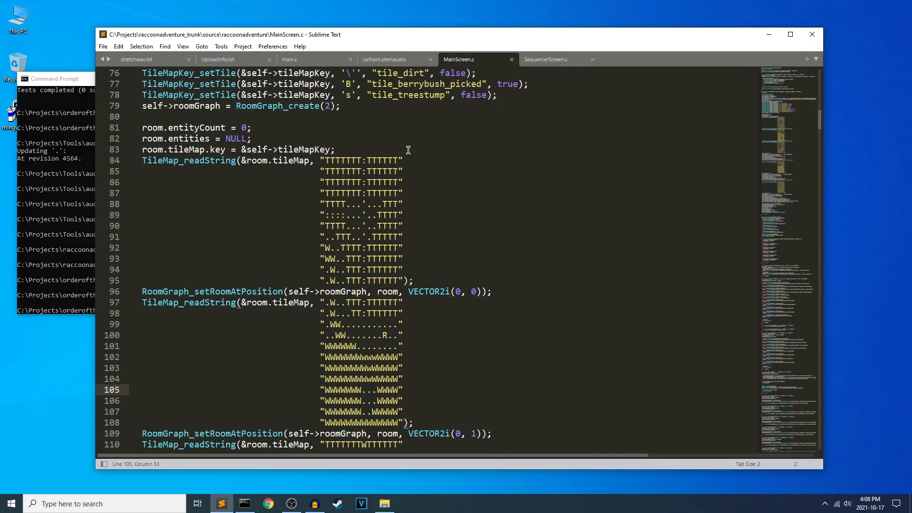
click(384, 503)
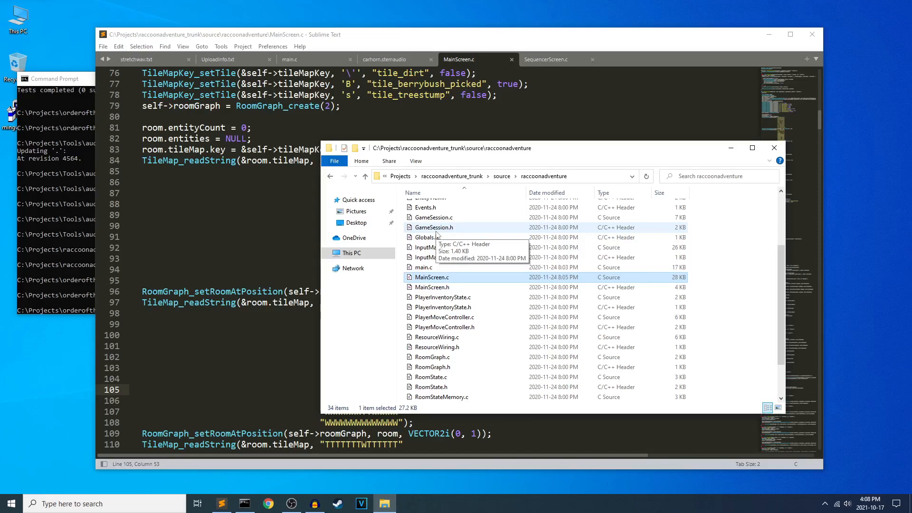
click(303, 230)
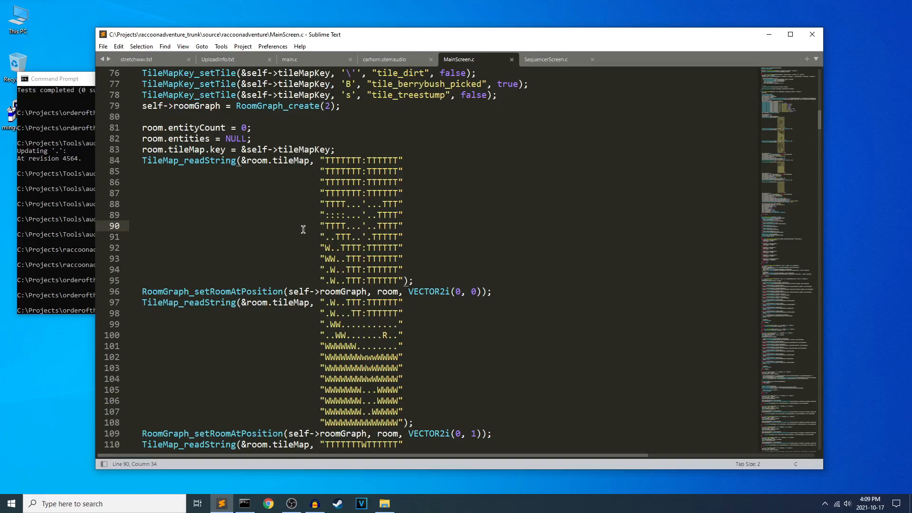
click(384, 504)
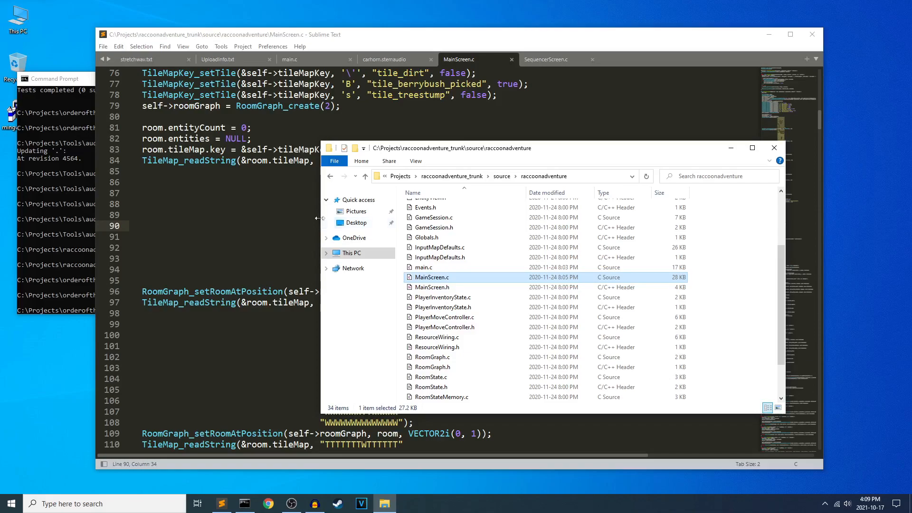
click(484, 103)
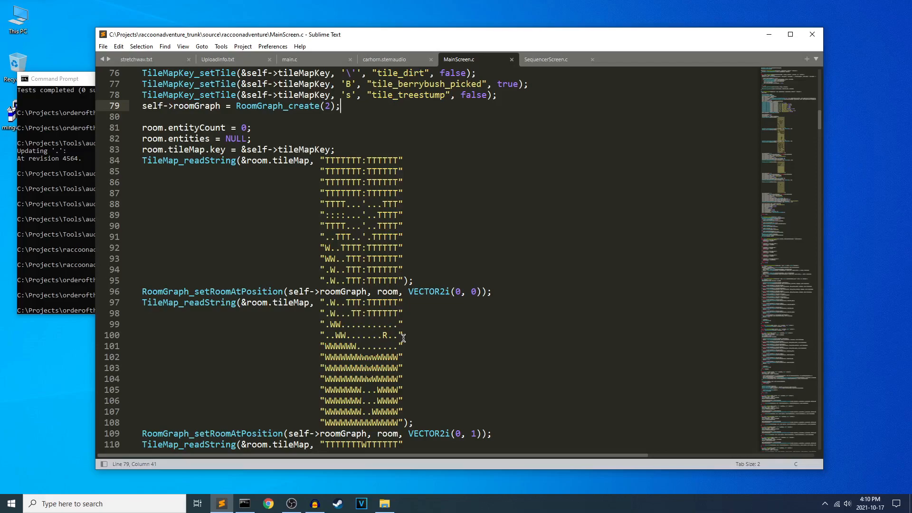
key(alt+Tab)
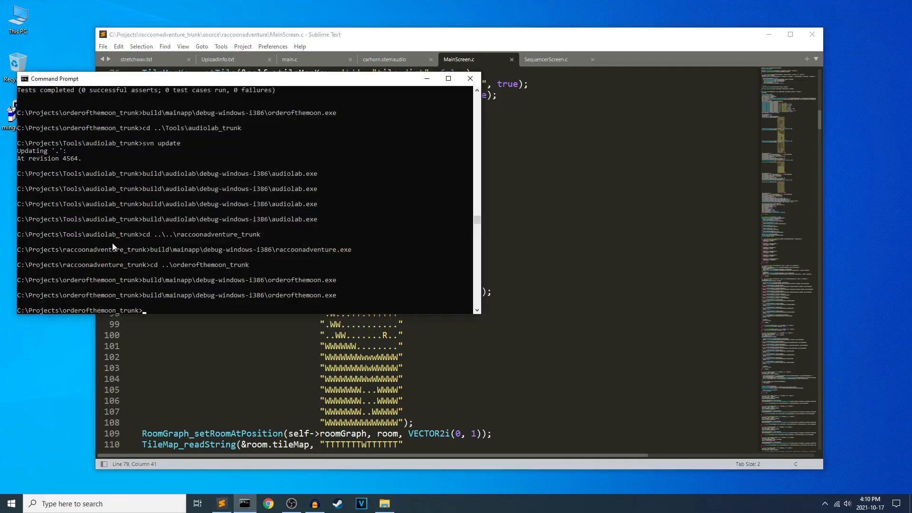
click(512, 202)
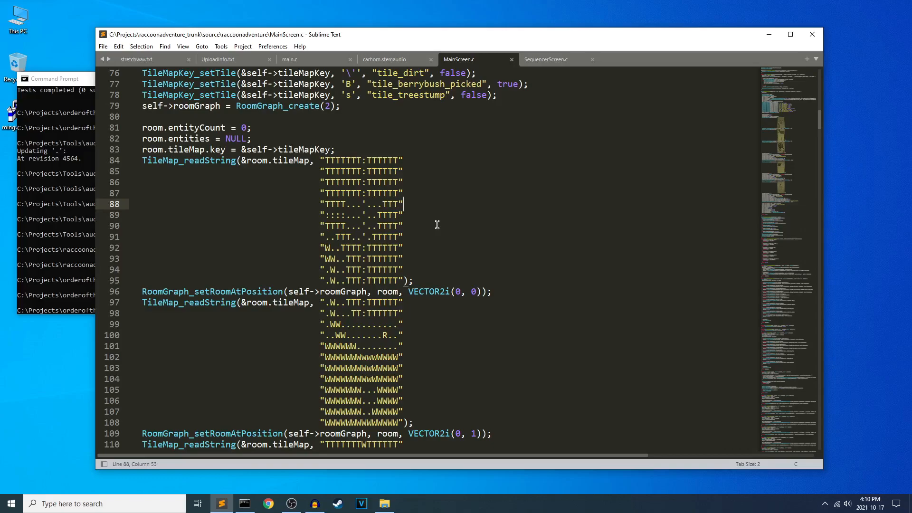
Switch to the Command Prompt and change the directory to ..\Tools\audiolab_trunk.
click(91, 251)
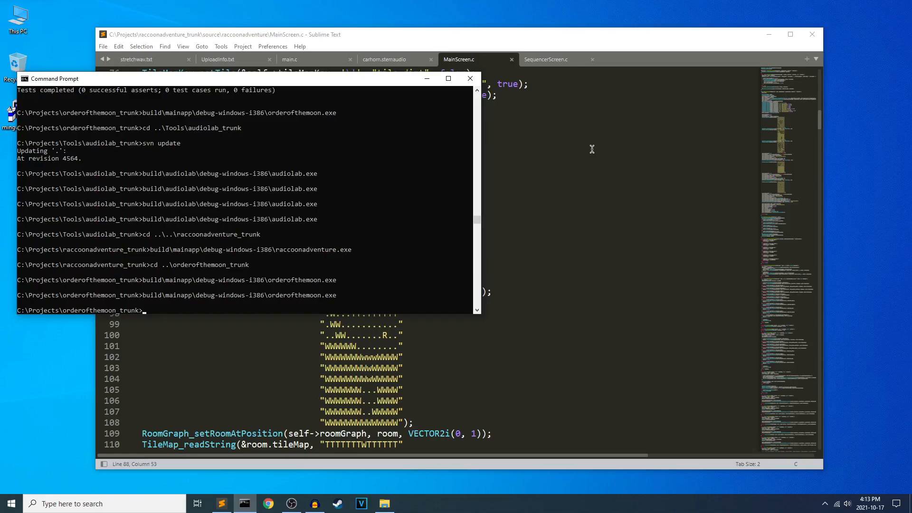
text(cd ..\Tools\a)
key(Tab)
key(Return)
Launch AudioLab by running build\audiolab\debug-windows-i386\audiolab.exe.
text(by)
key(Tab)
text(\a)
key(Tab)
text(\d)
key(Tab)
text(\a)
key(Tab)
key(Return)
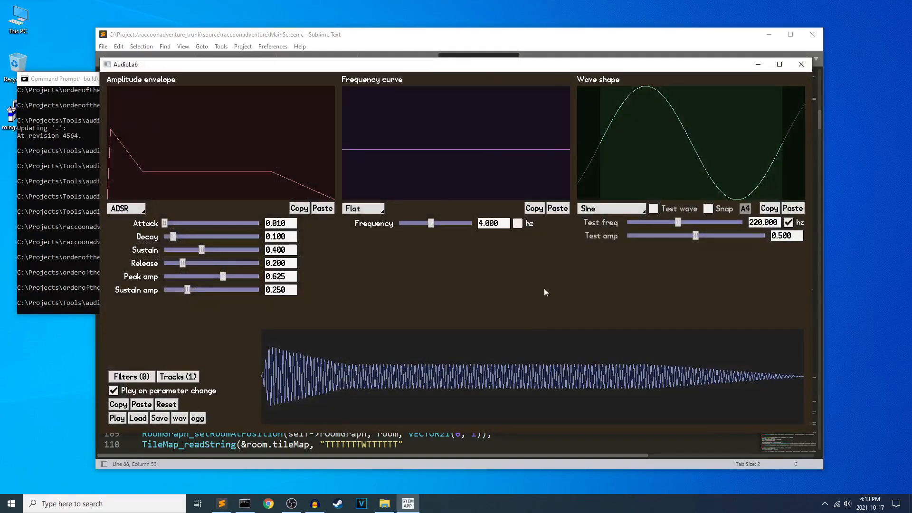
View AudioLab's pattern sequencer screen, then return to the sound editor and close AudioLab.
key(F2)
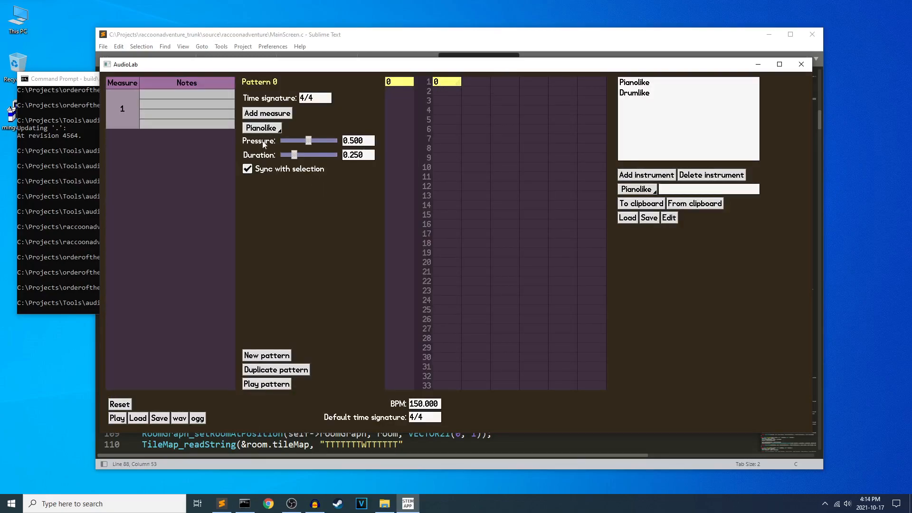
key(F1)
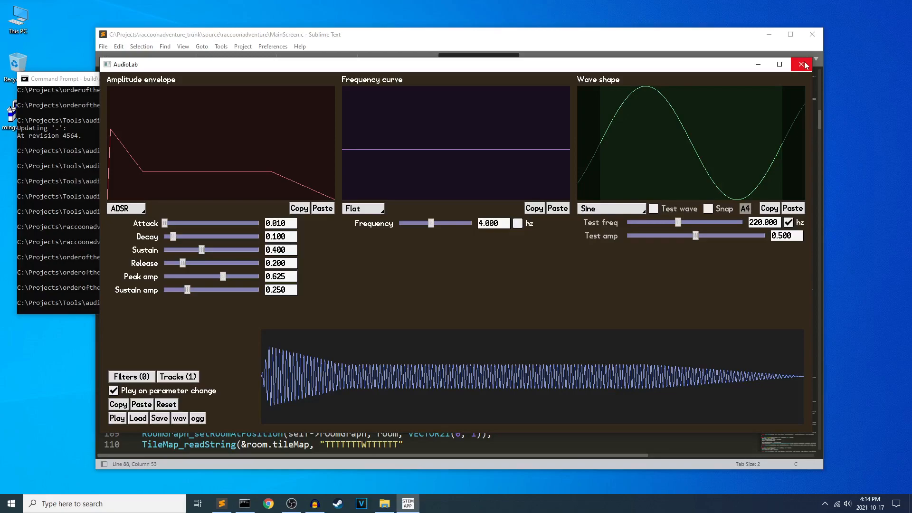
click(803, 65)
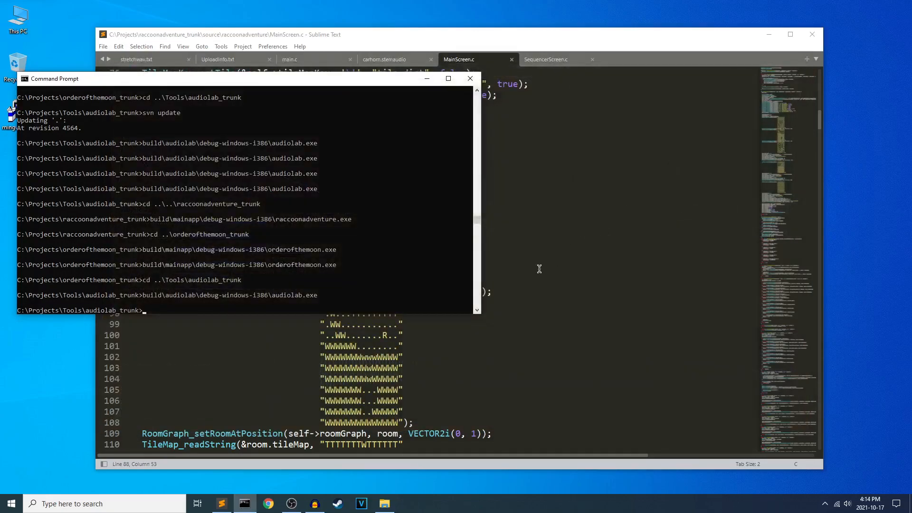